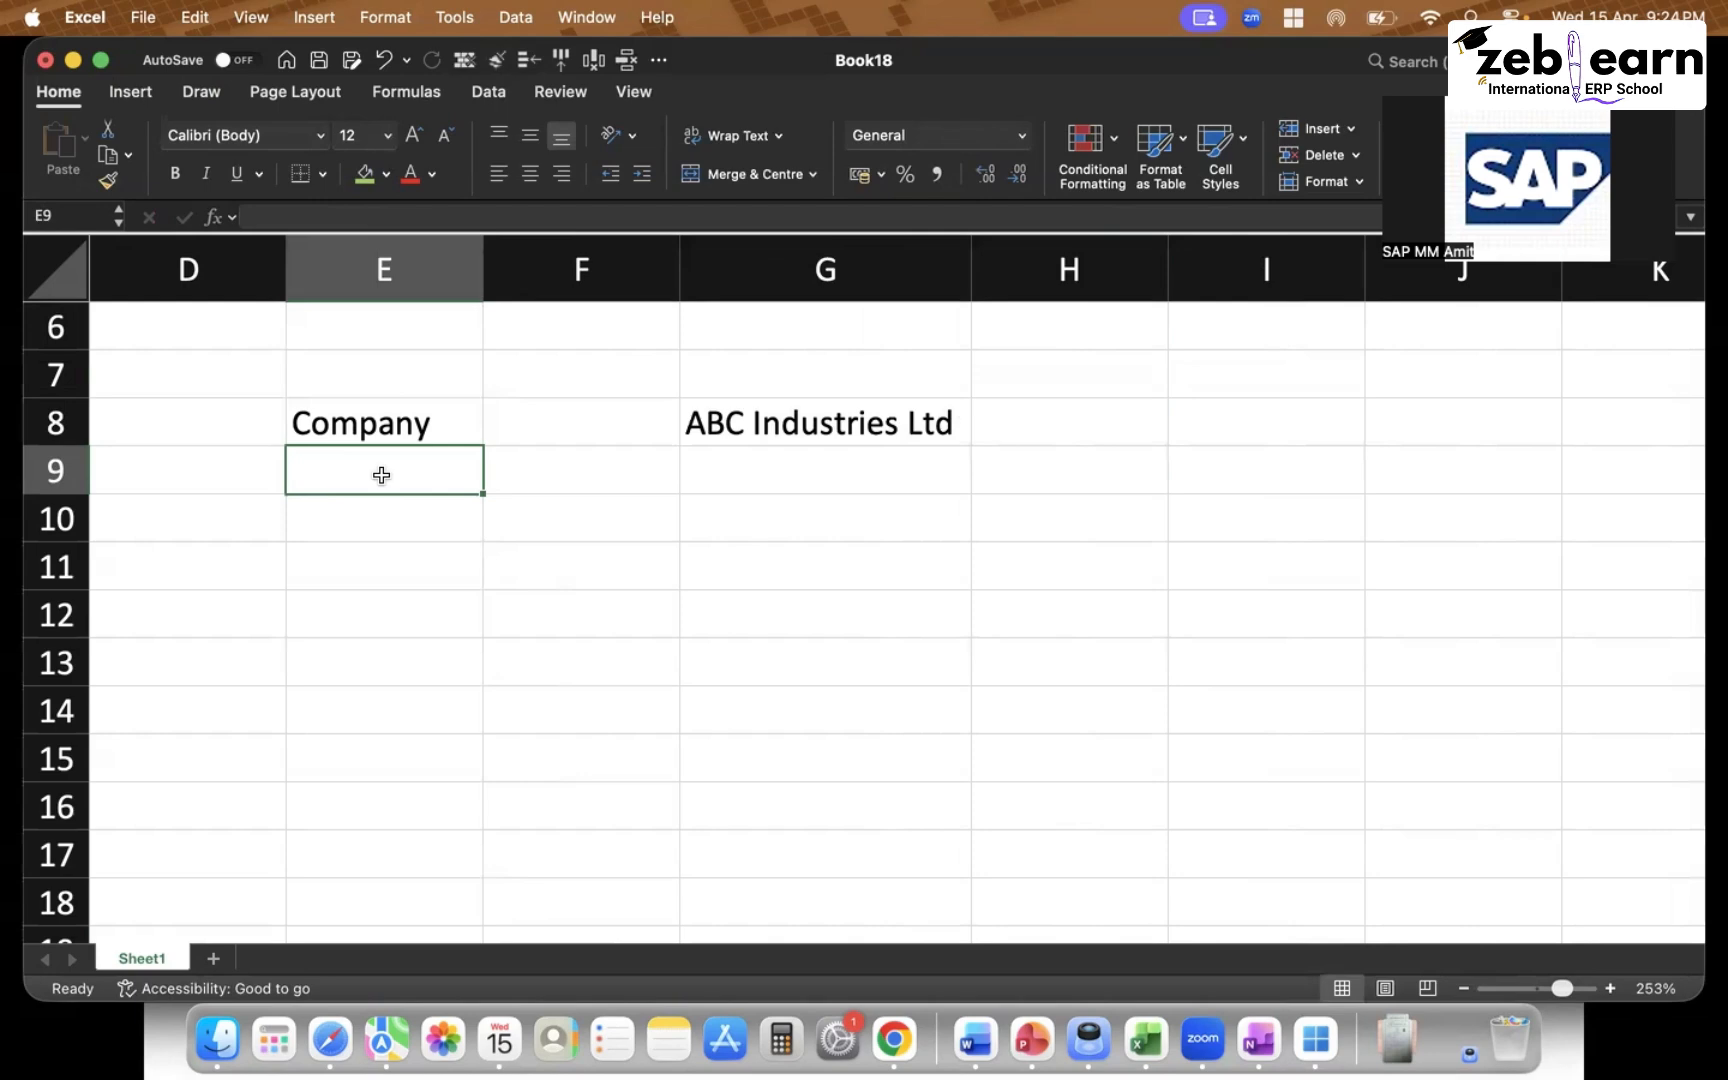
Enter the label Country in E9 and the list India, Aus, China, US in G9
{"action": "type", "text": "Country"}
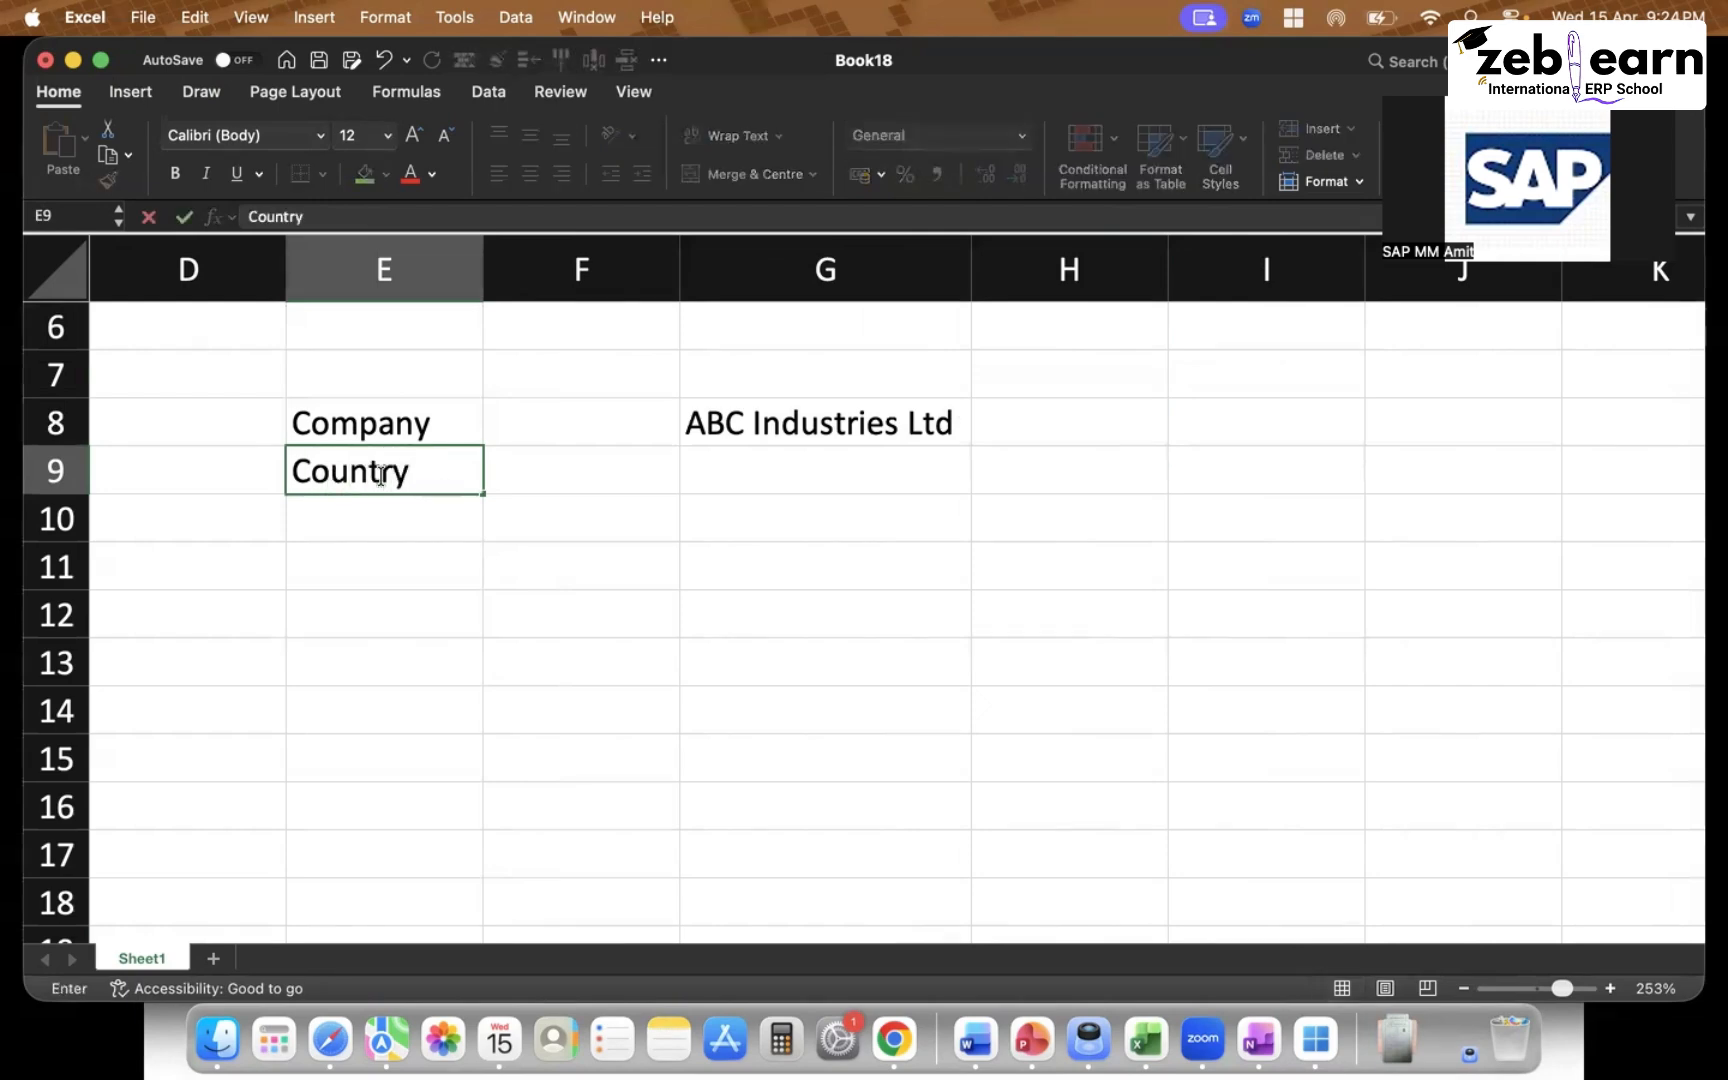
{"action": "key", "text": "Tab"}
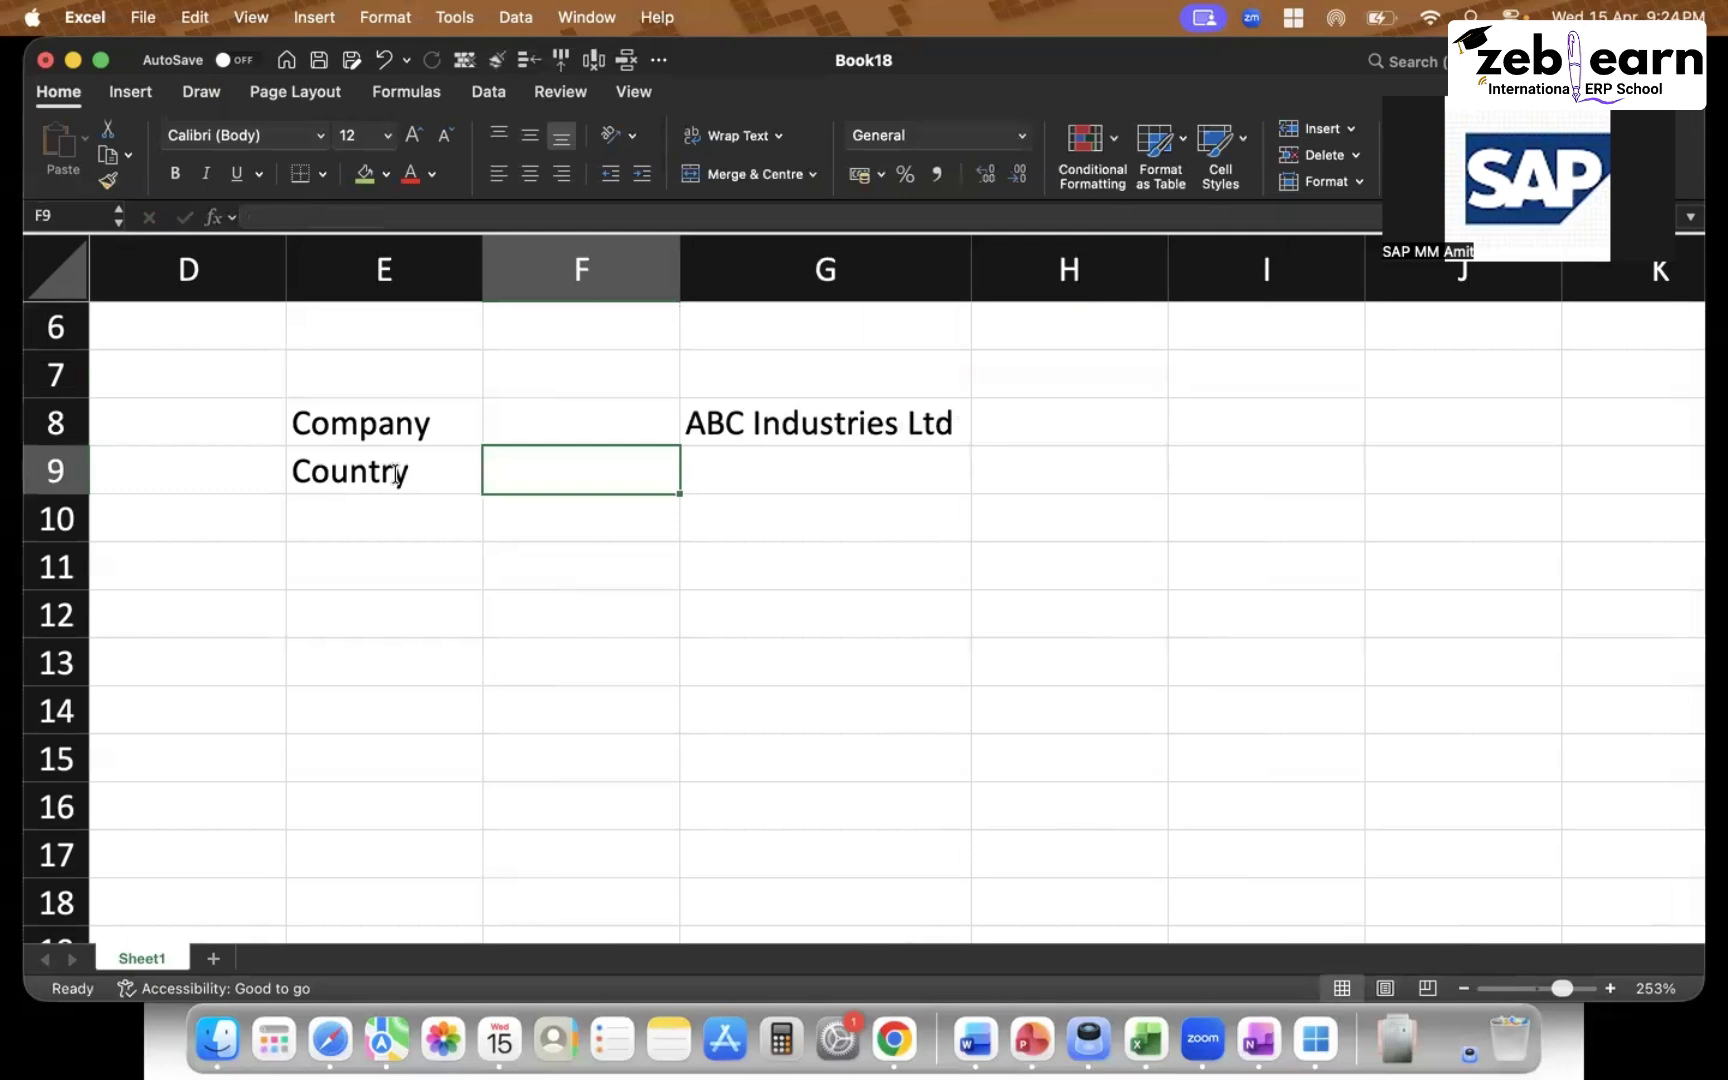
{"action": "left_click", "coordinate": [753, 496]}
{"action": "left_click", "coordinate": [775, 463]}
{"action": "type", "text": "In"}
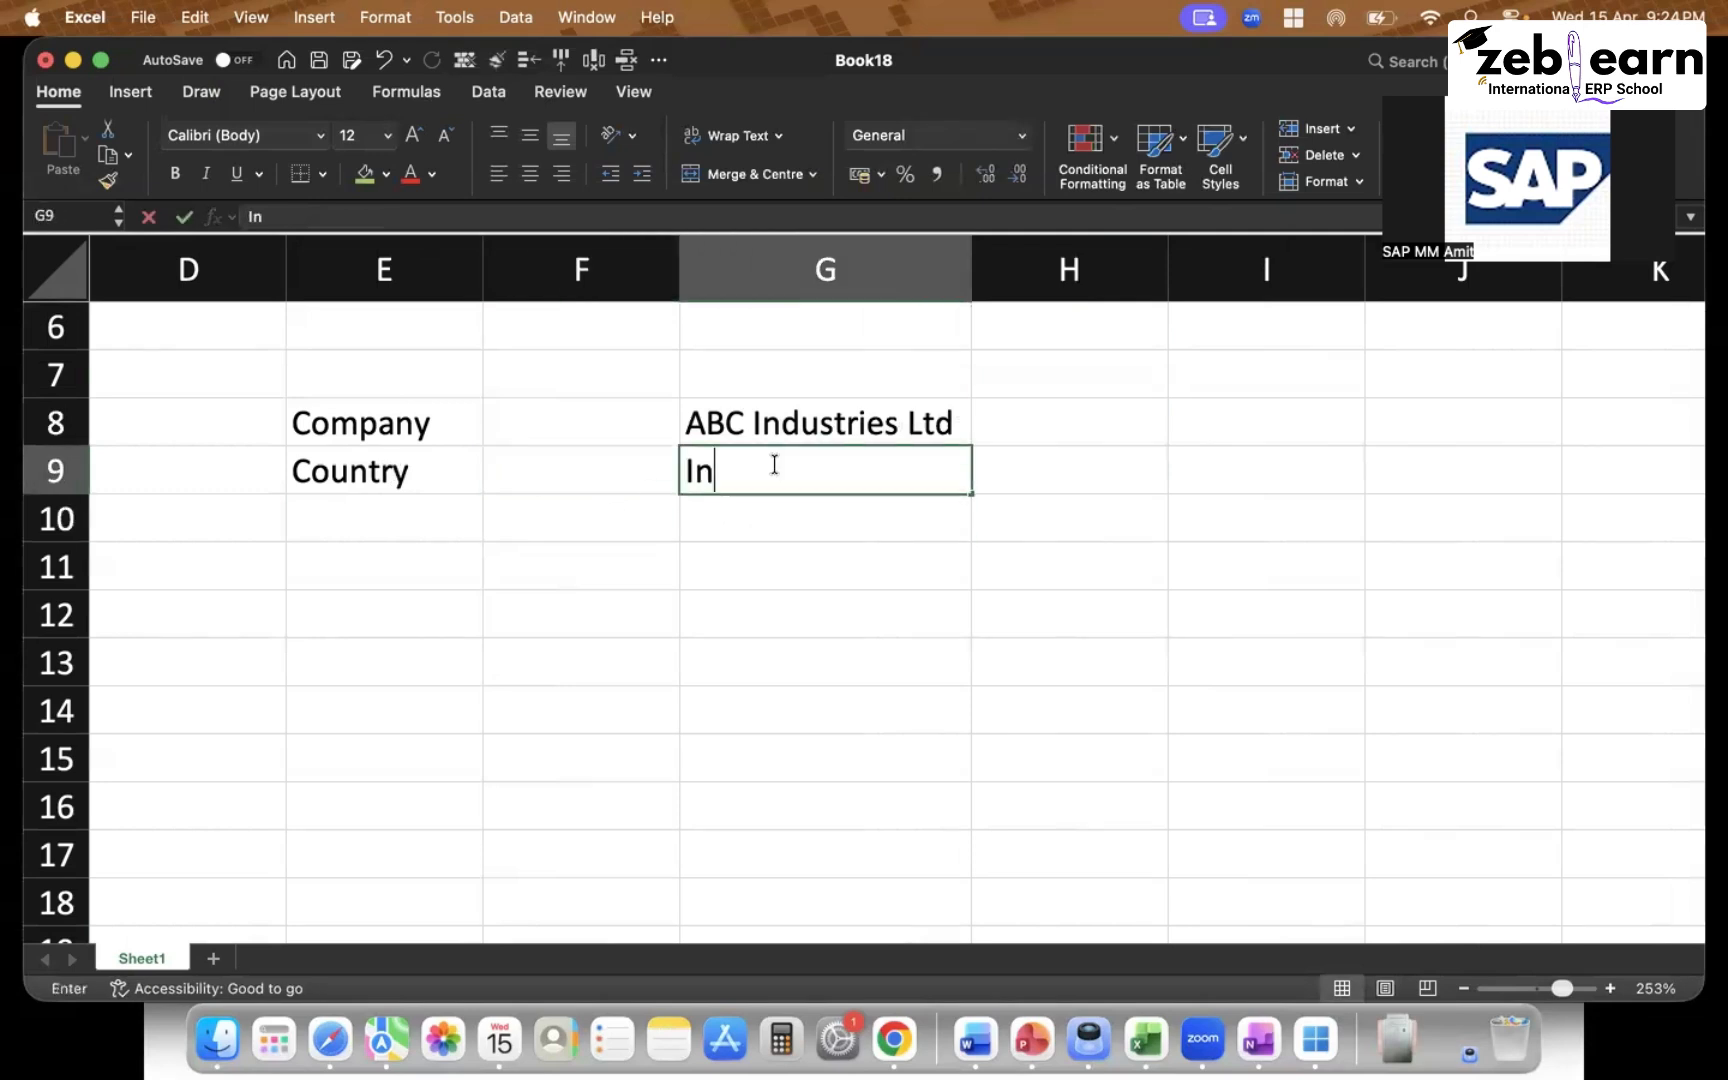
{"action": "type", "text": "dia, UK"}
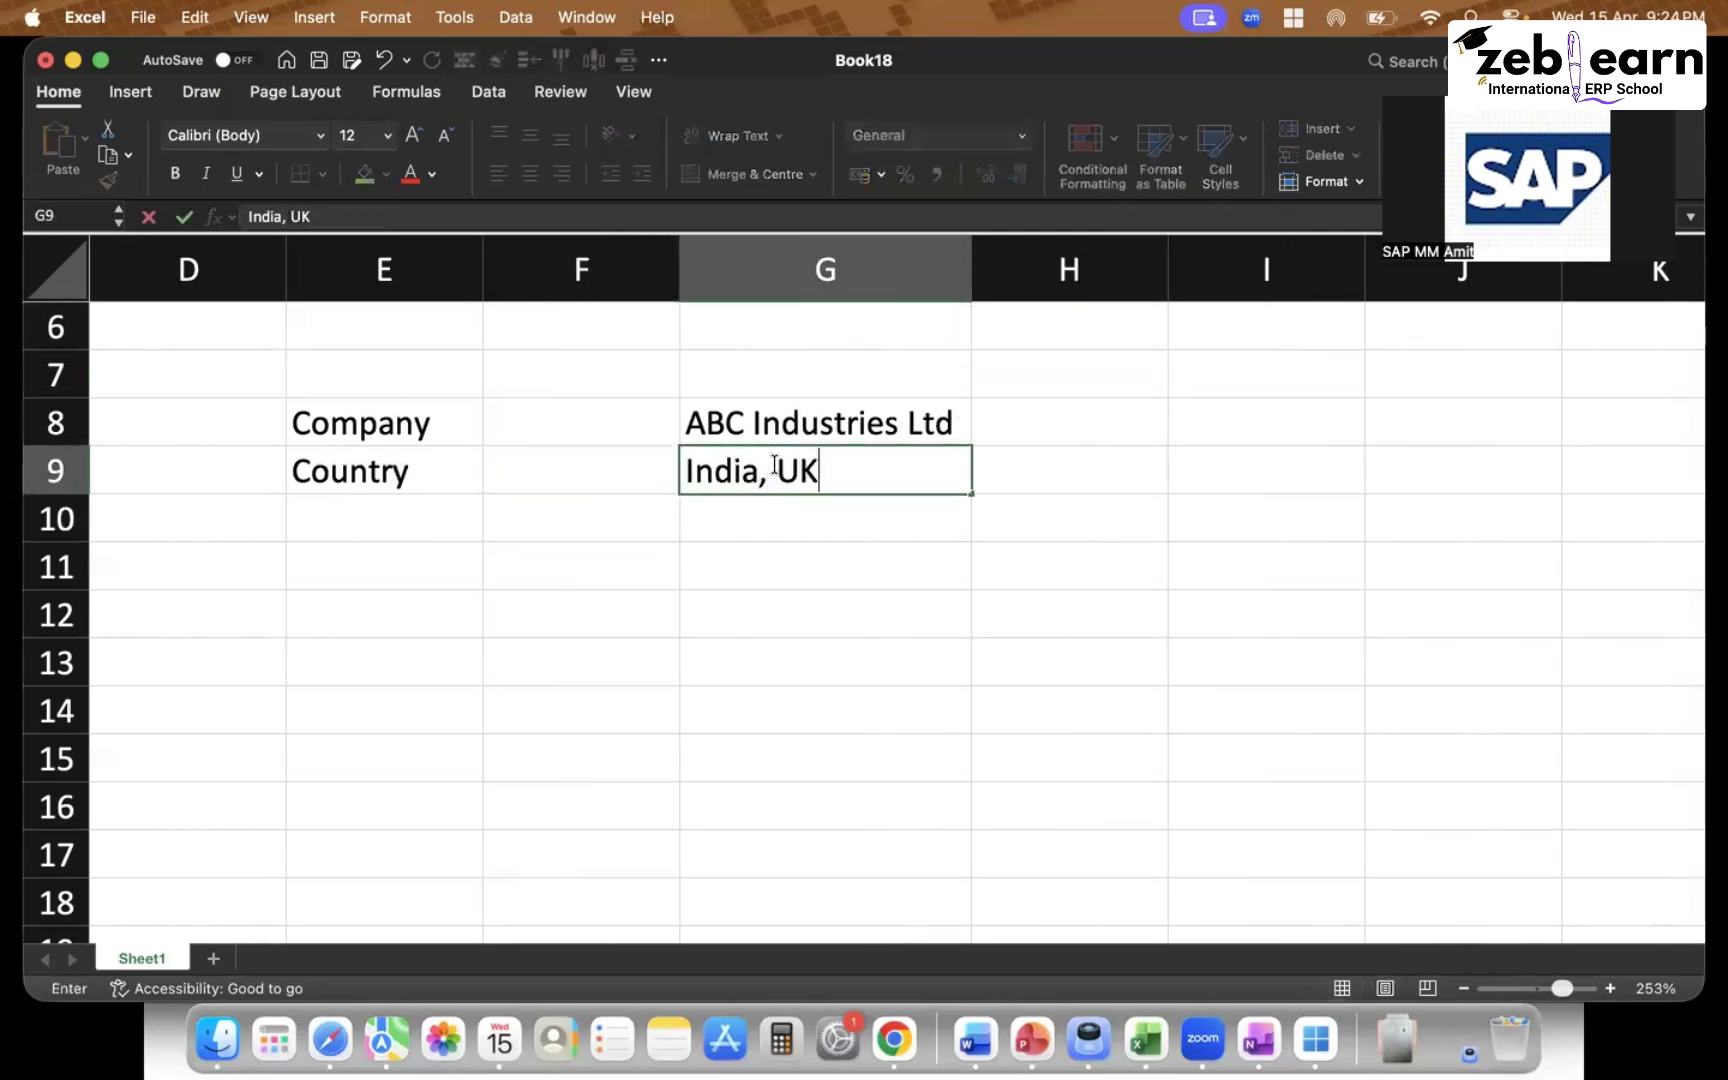
{"action": "key", "text": "BackSpace"}
{"action": "key", "text": "BackSpace"}
{"action": "type", "text": "Aus, C"}
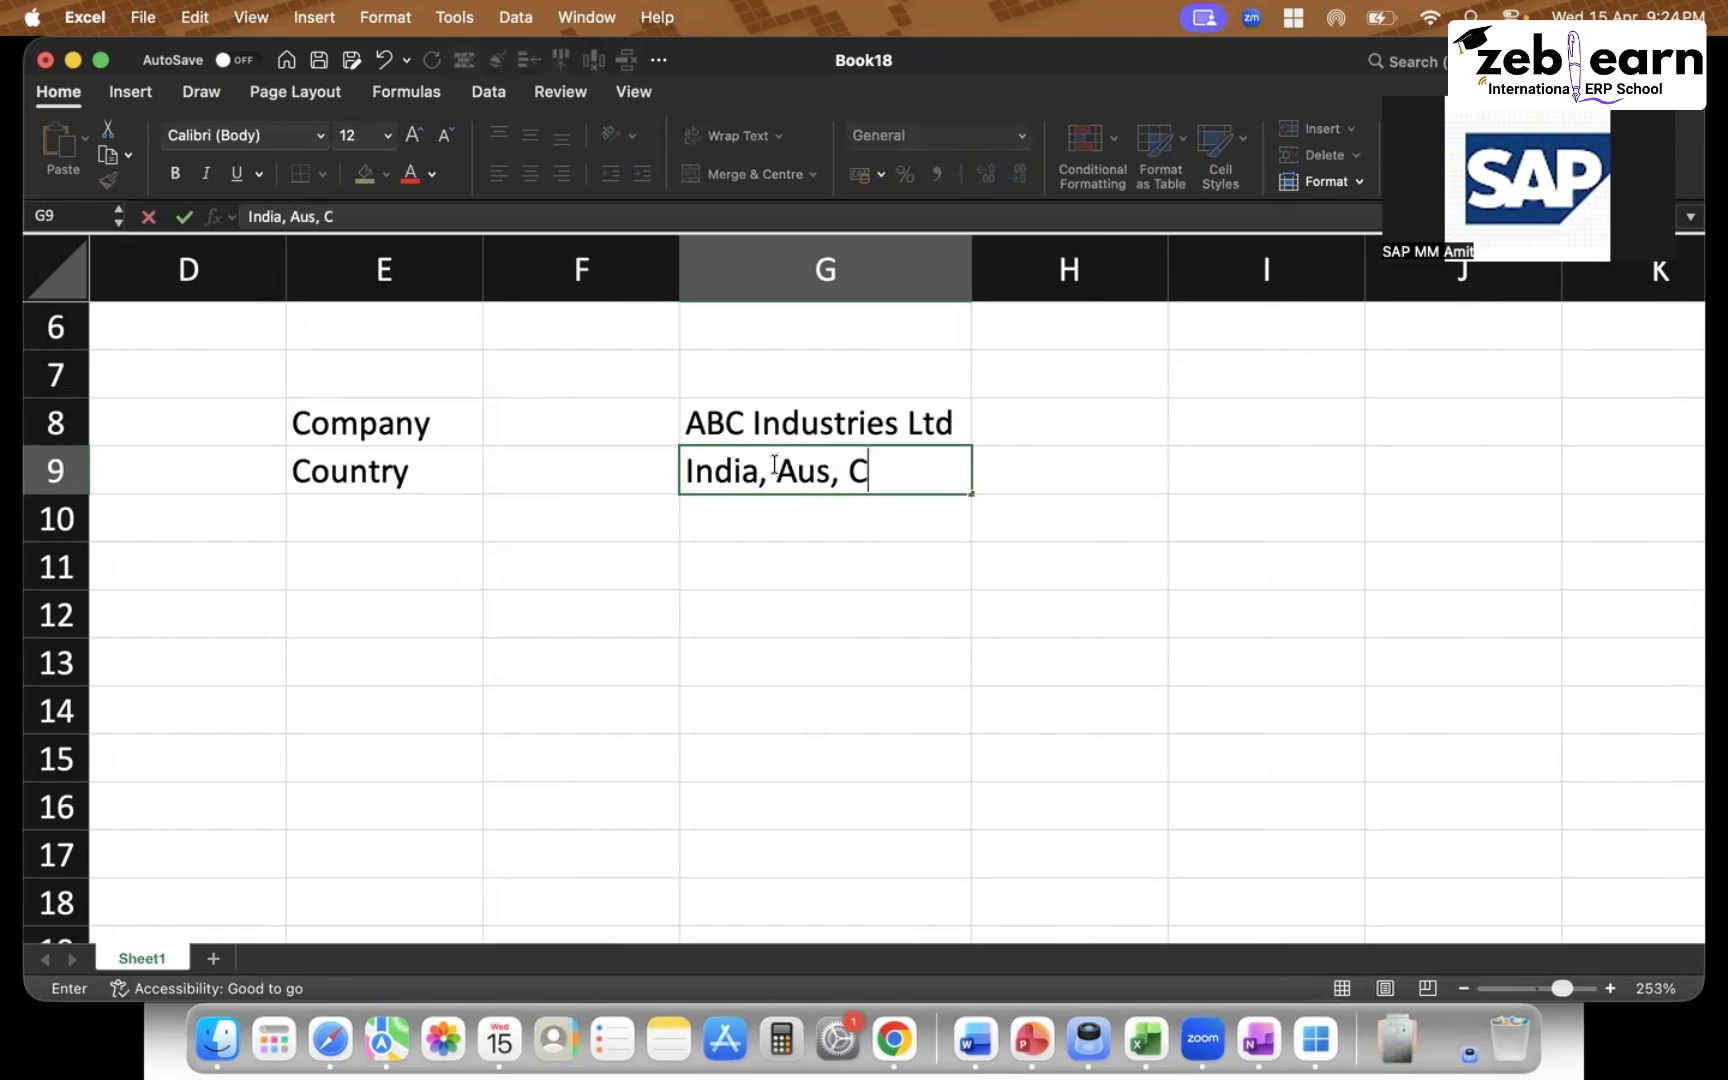
{"action": "type", "text": "Hina,"}
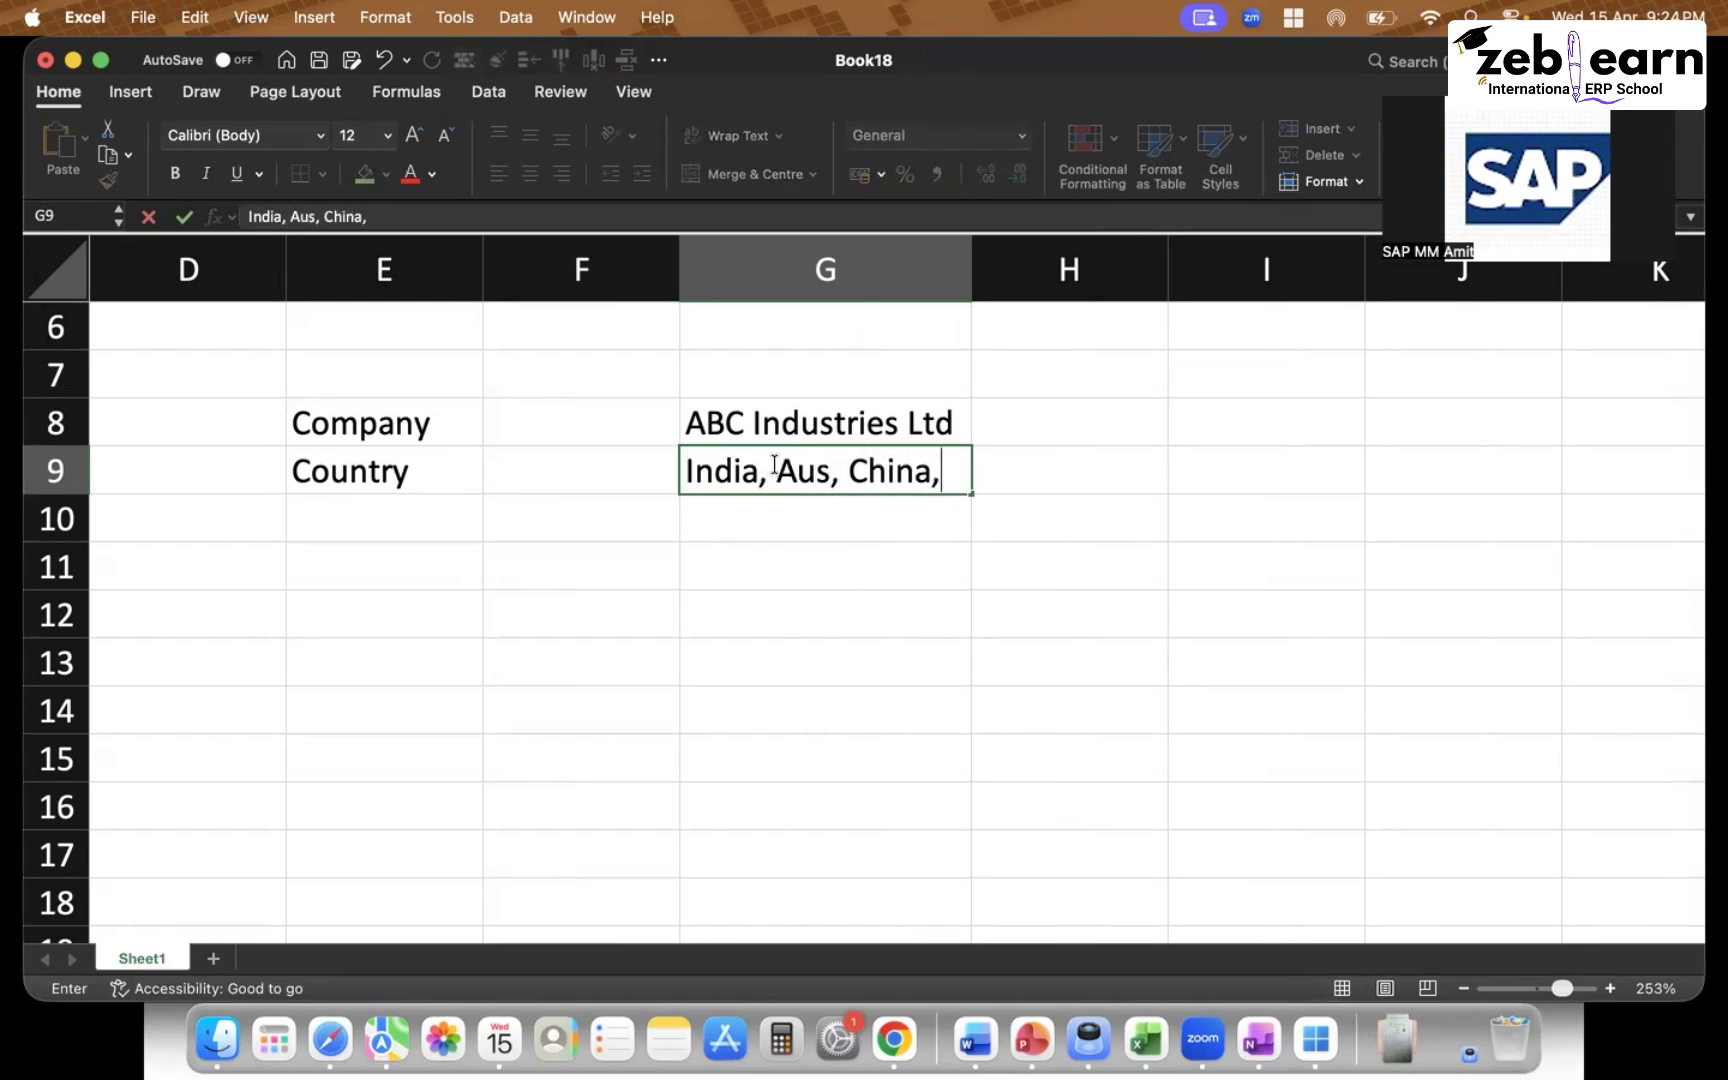
{"action": "type", "text": " US"}
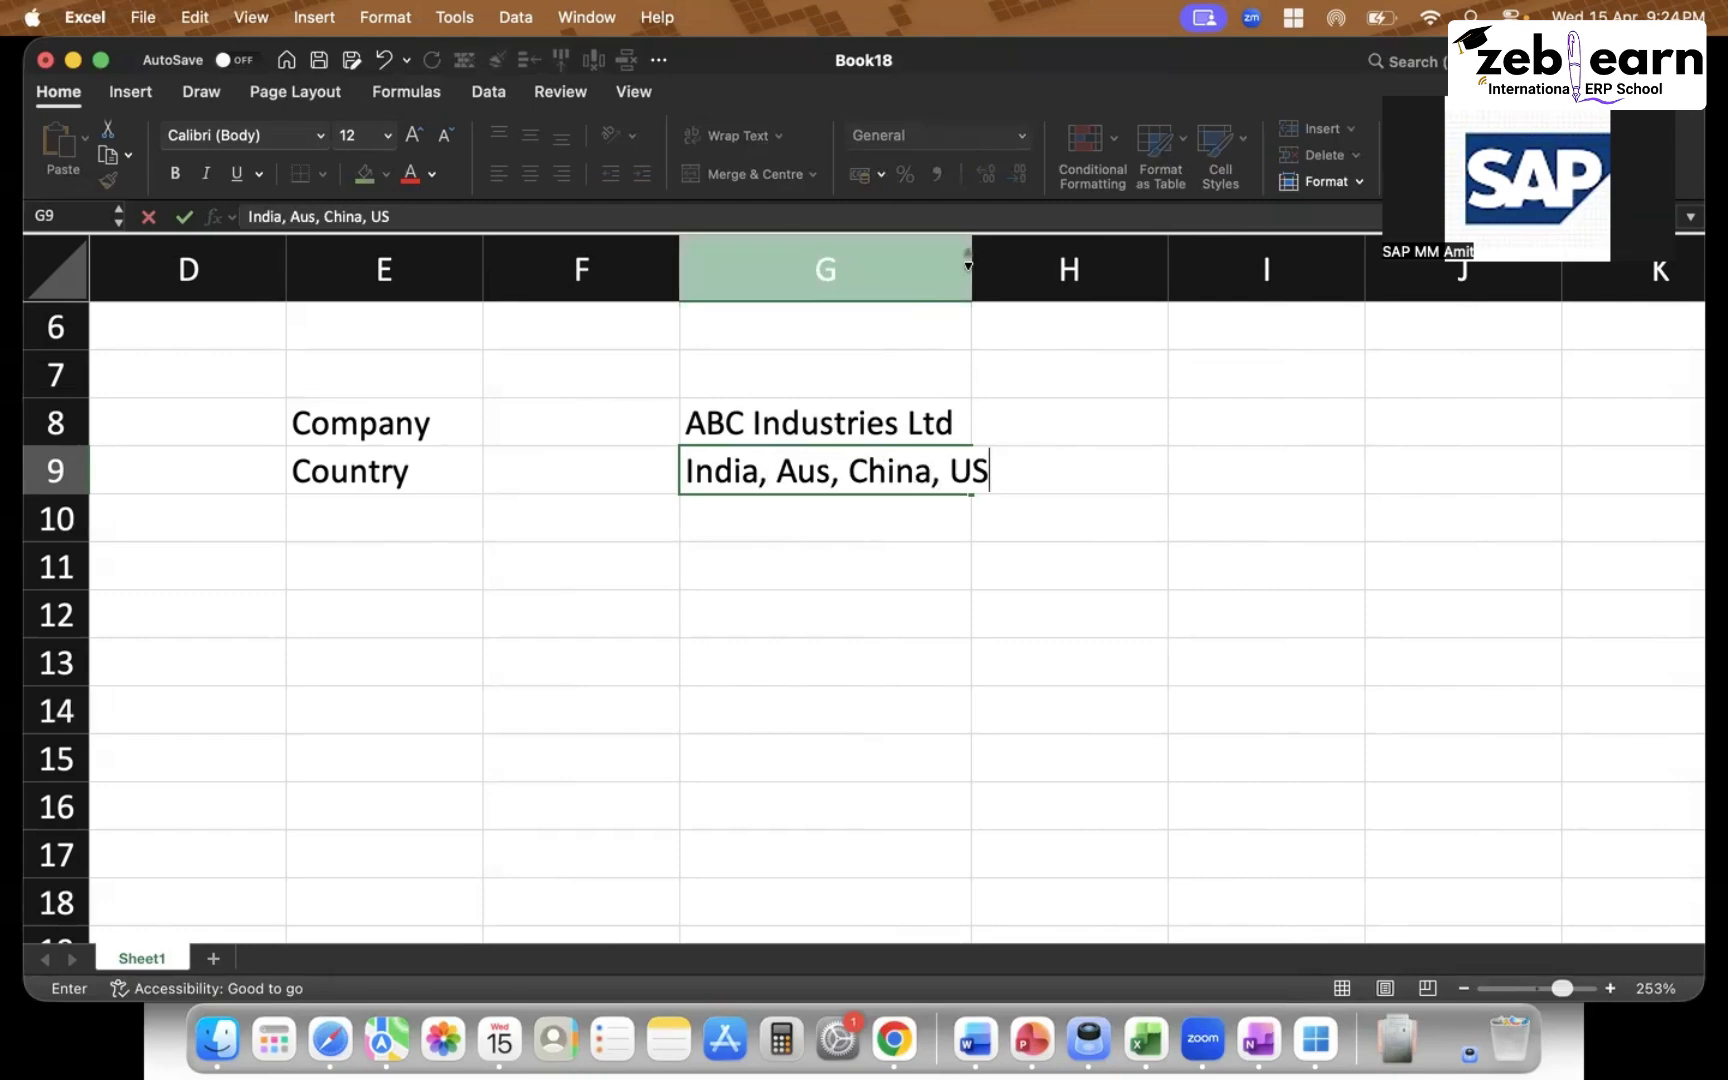
Autofit the width of column G to its contents
{"action": "double_click", "coordinate": [967, 265]}
{"action": "left_click", "coordinate": [760, 525]}
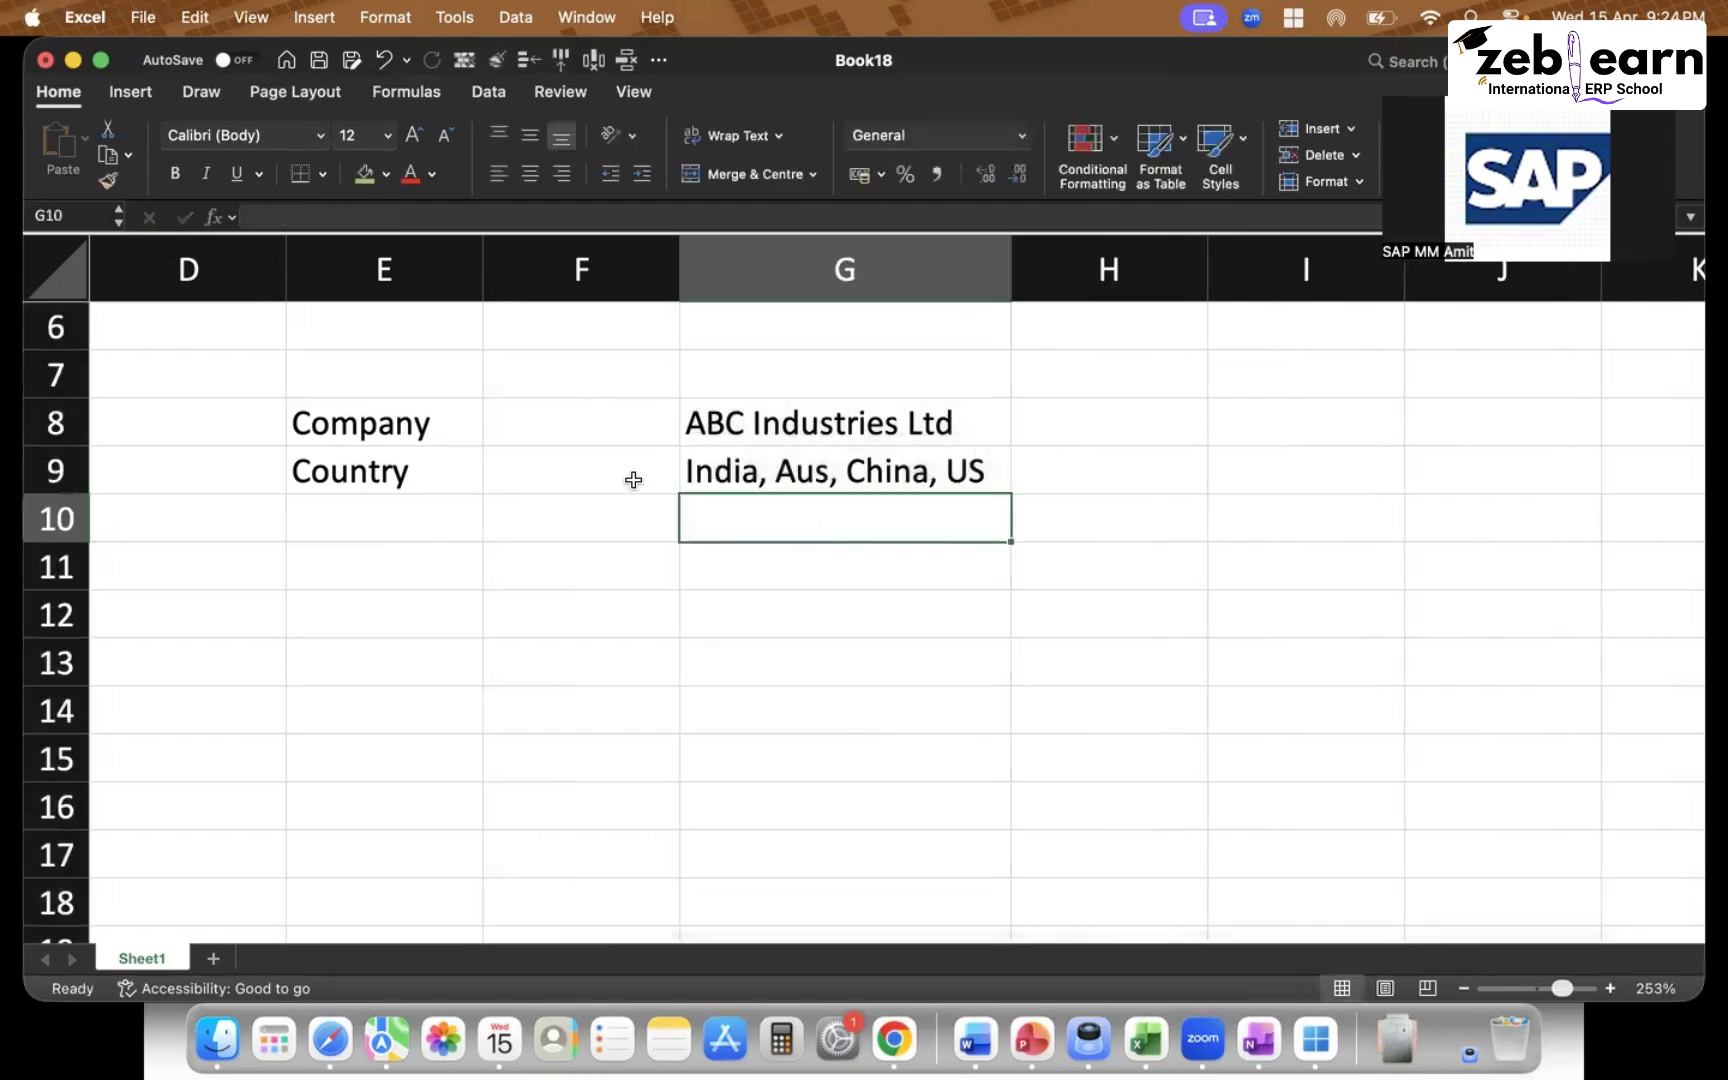
{"action": "left_click", "coordinate": [793, 458]}
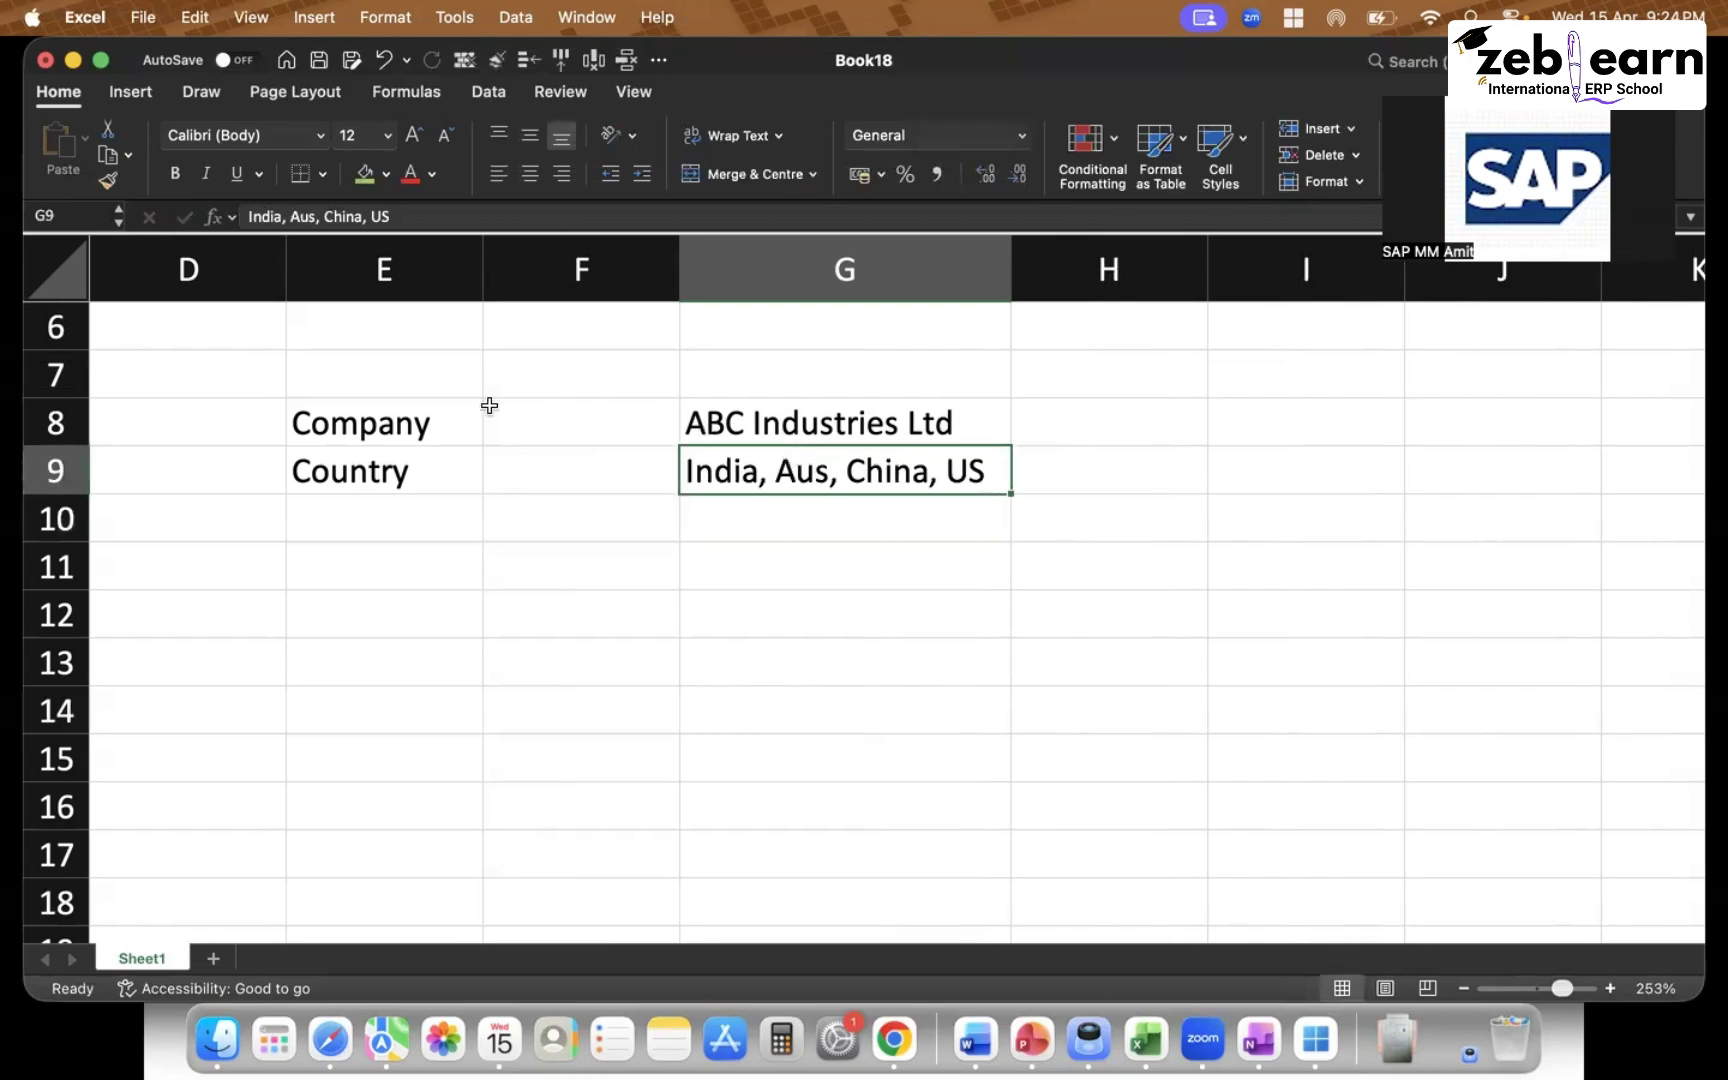
Replace the label in E9 with Company code and autofit the width of column E
{"action": "left_click", "coordinate": [407, 430]}
{"action": "left_click", "coordinate": [403, 458]}
{"action": "key", "text": "Delete"}
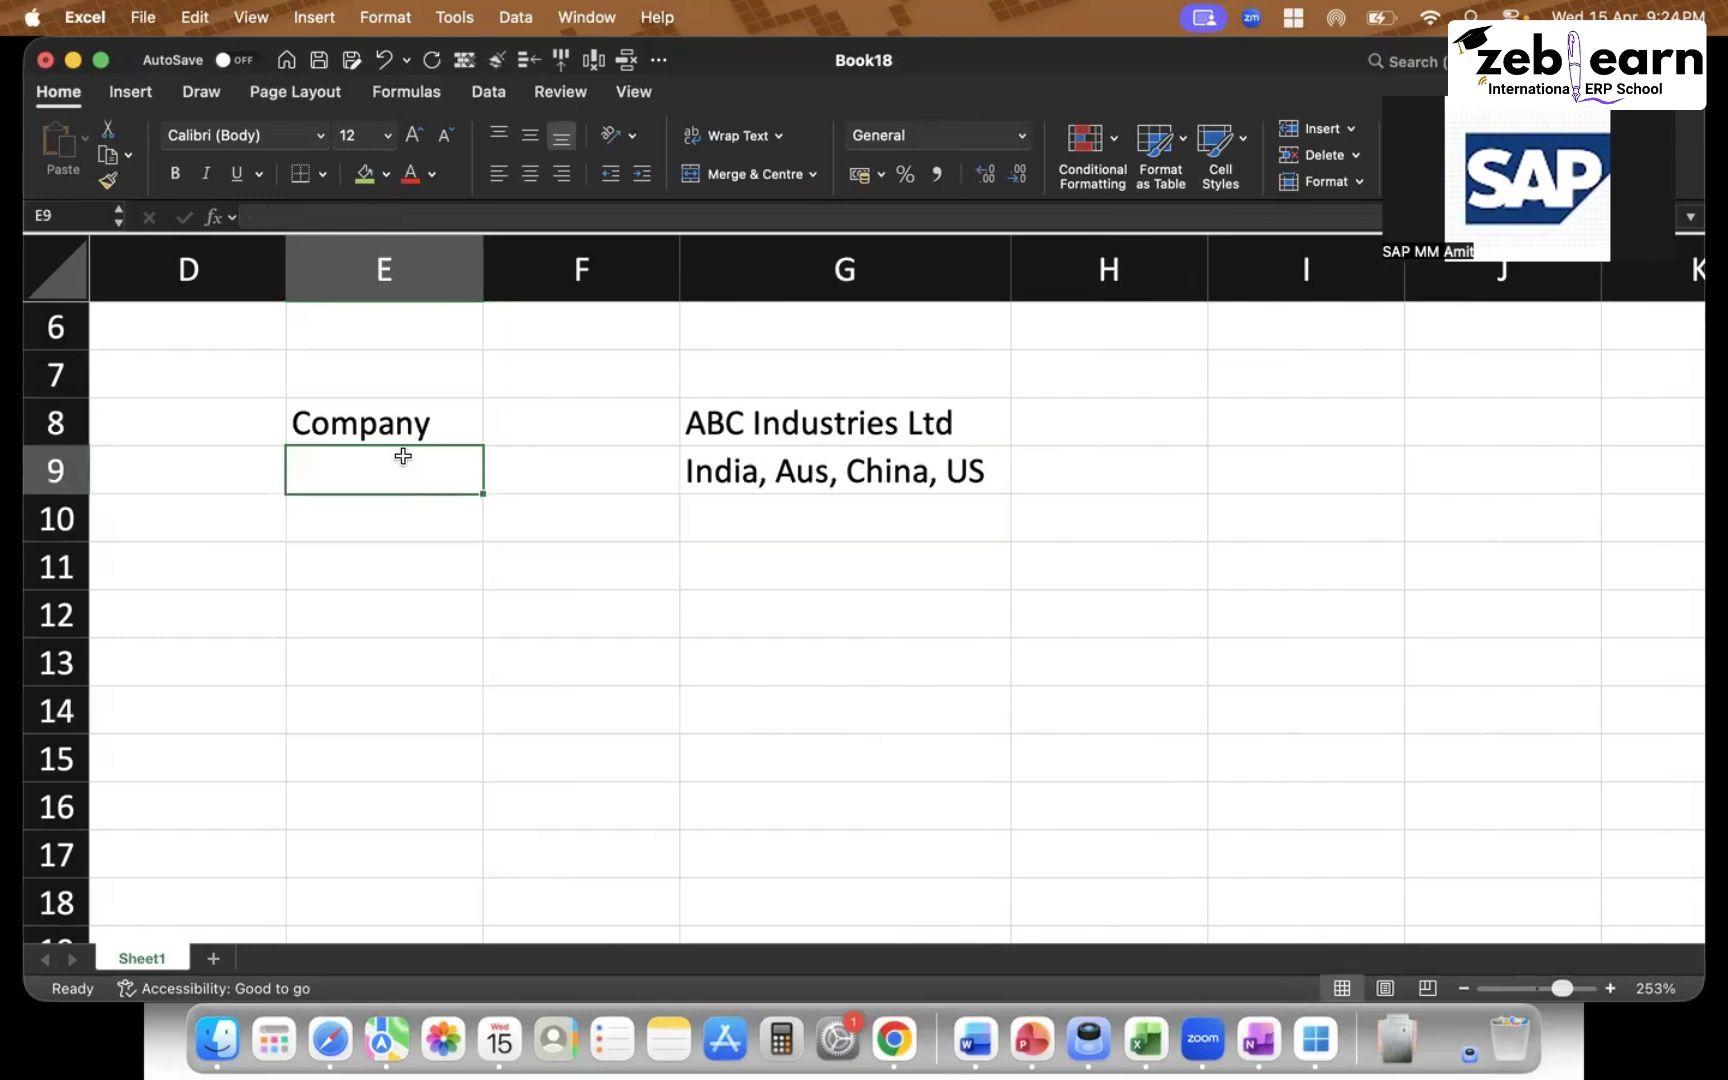
{"action": "type", "text": "Company"}
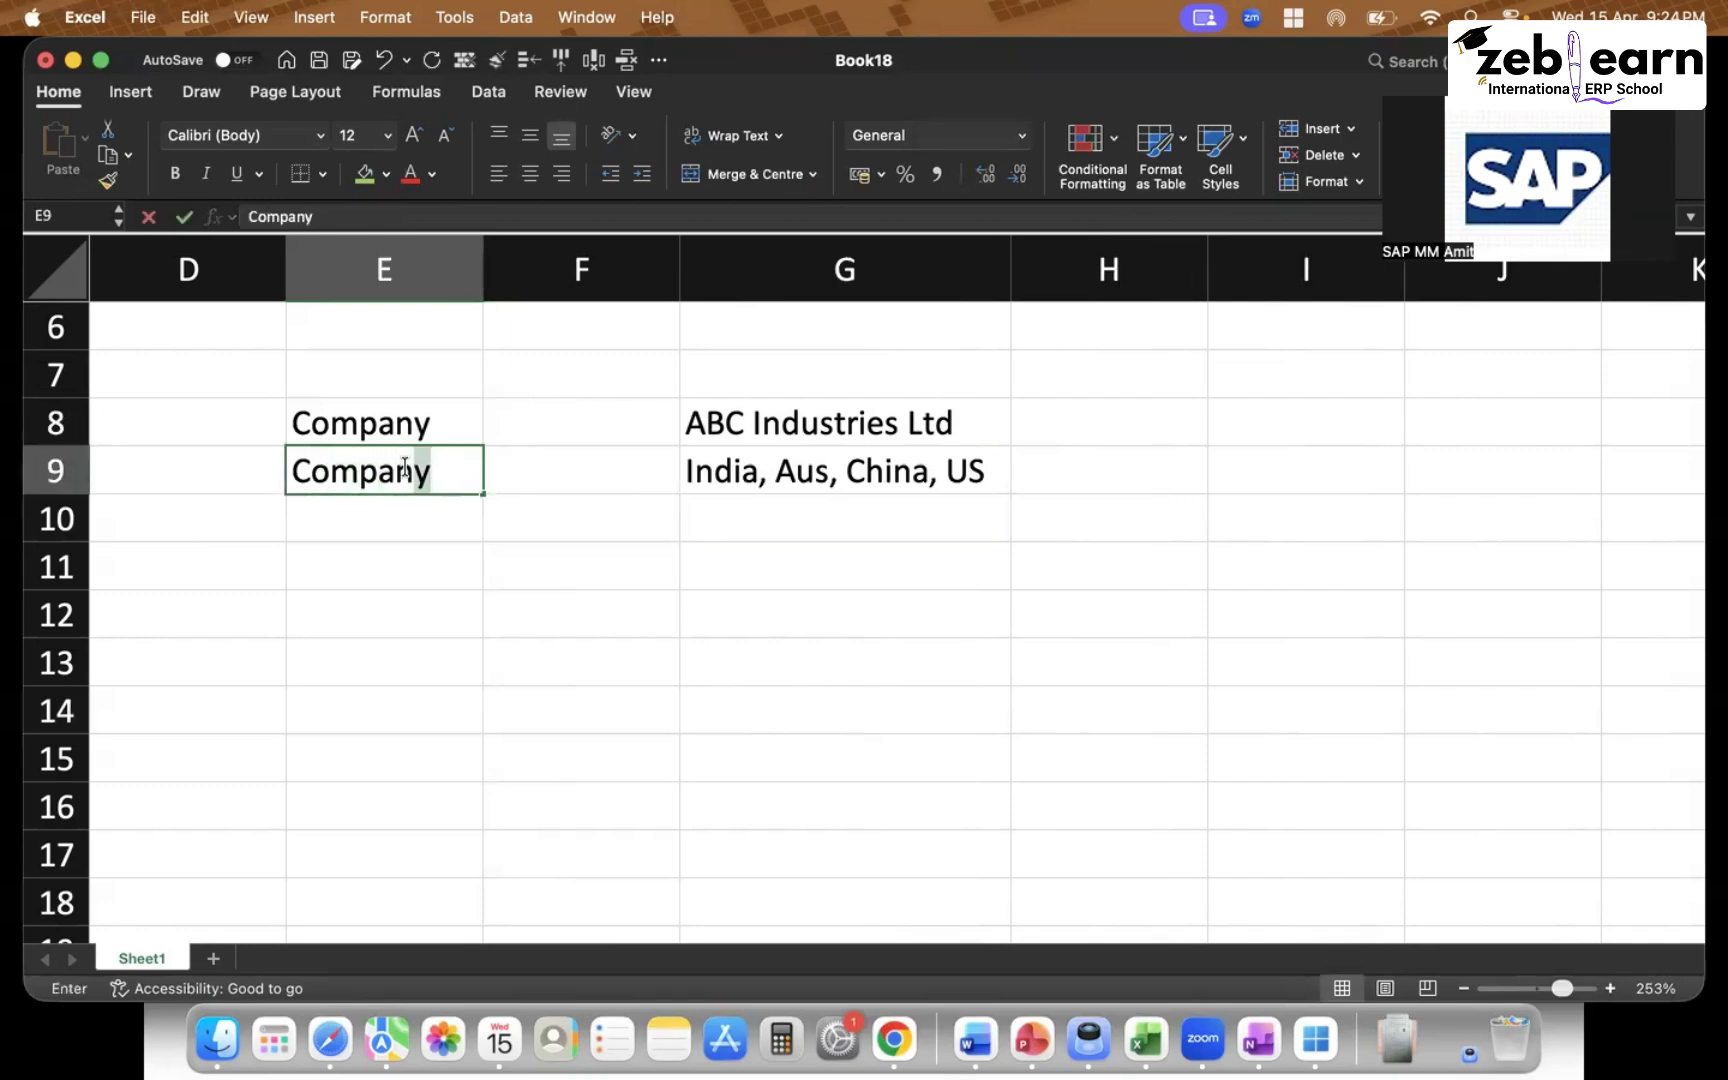
{"action": "key", "text": "BackSpace"}
{"action": "type", "text": "y code"}
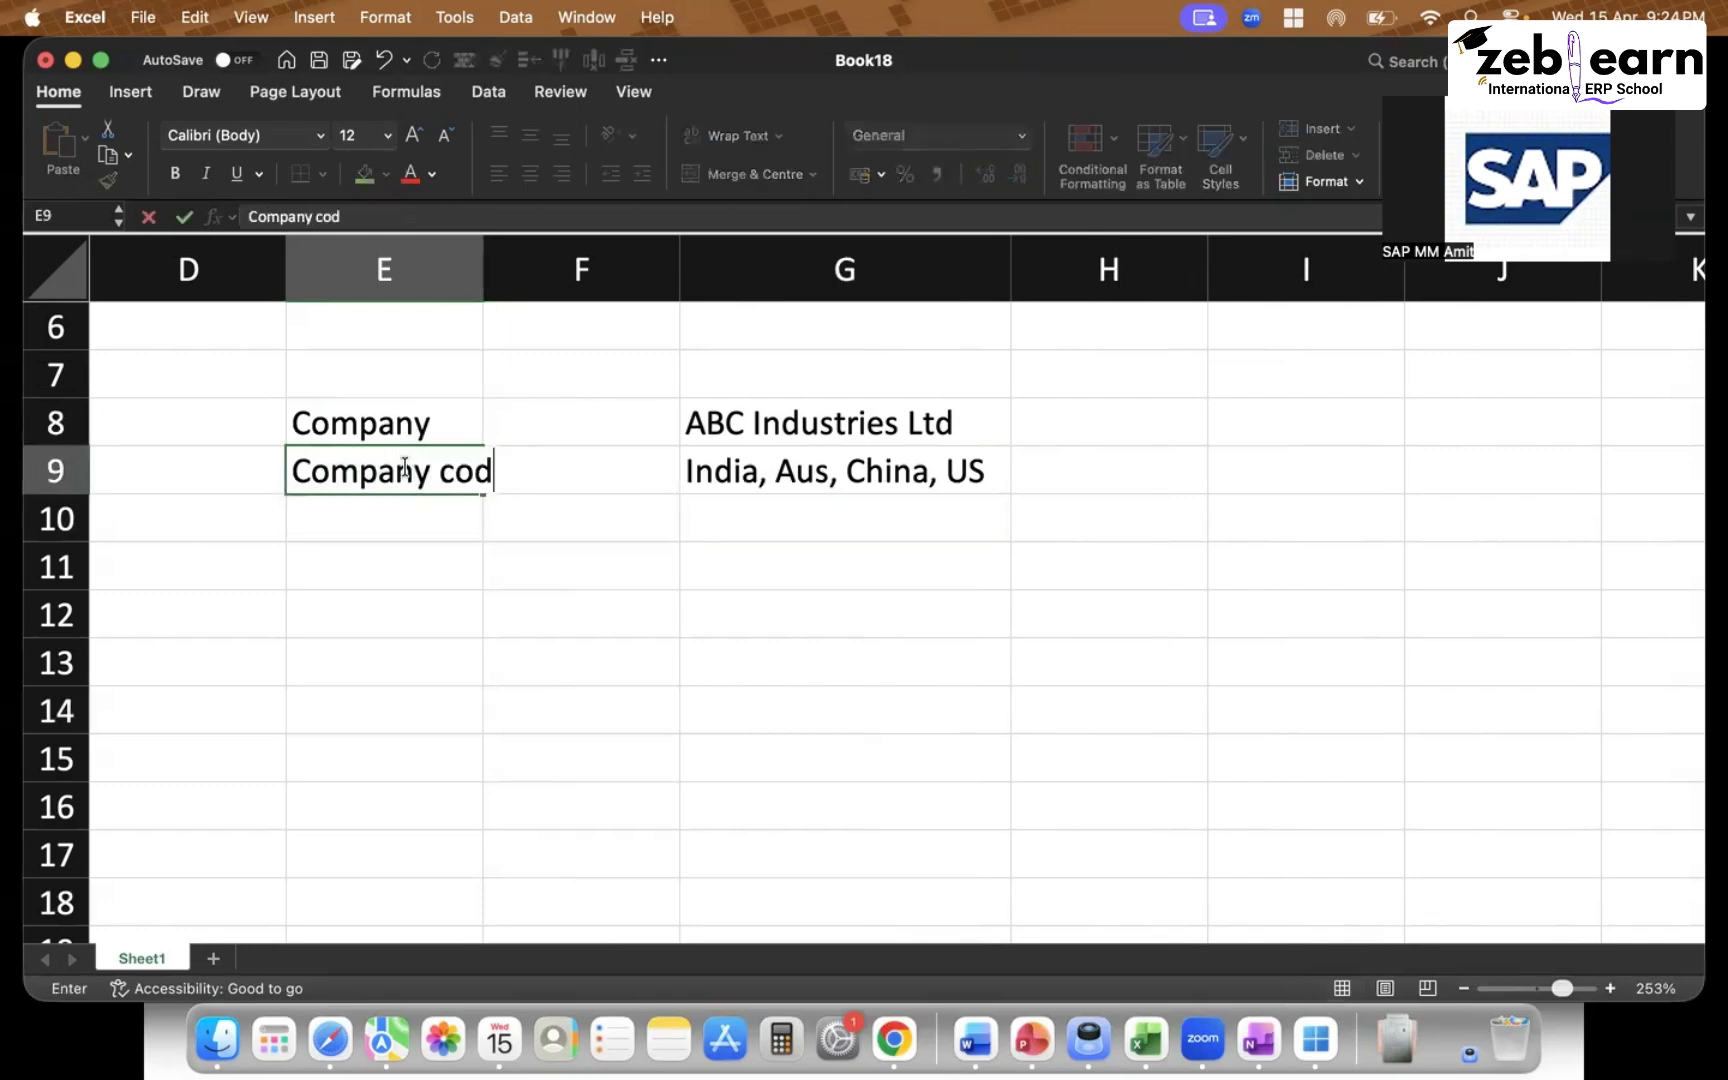
{"action": "double_click", "coordinate": [483, 268]}
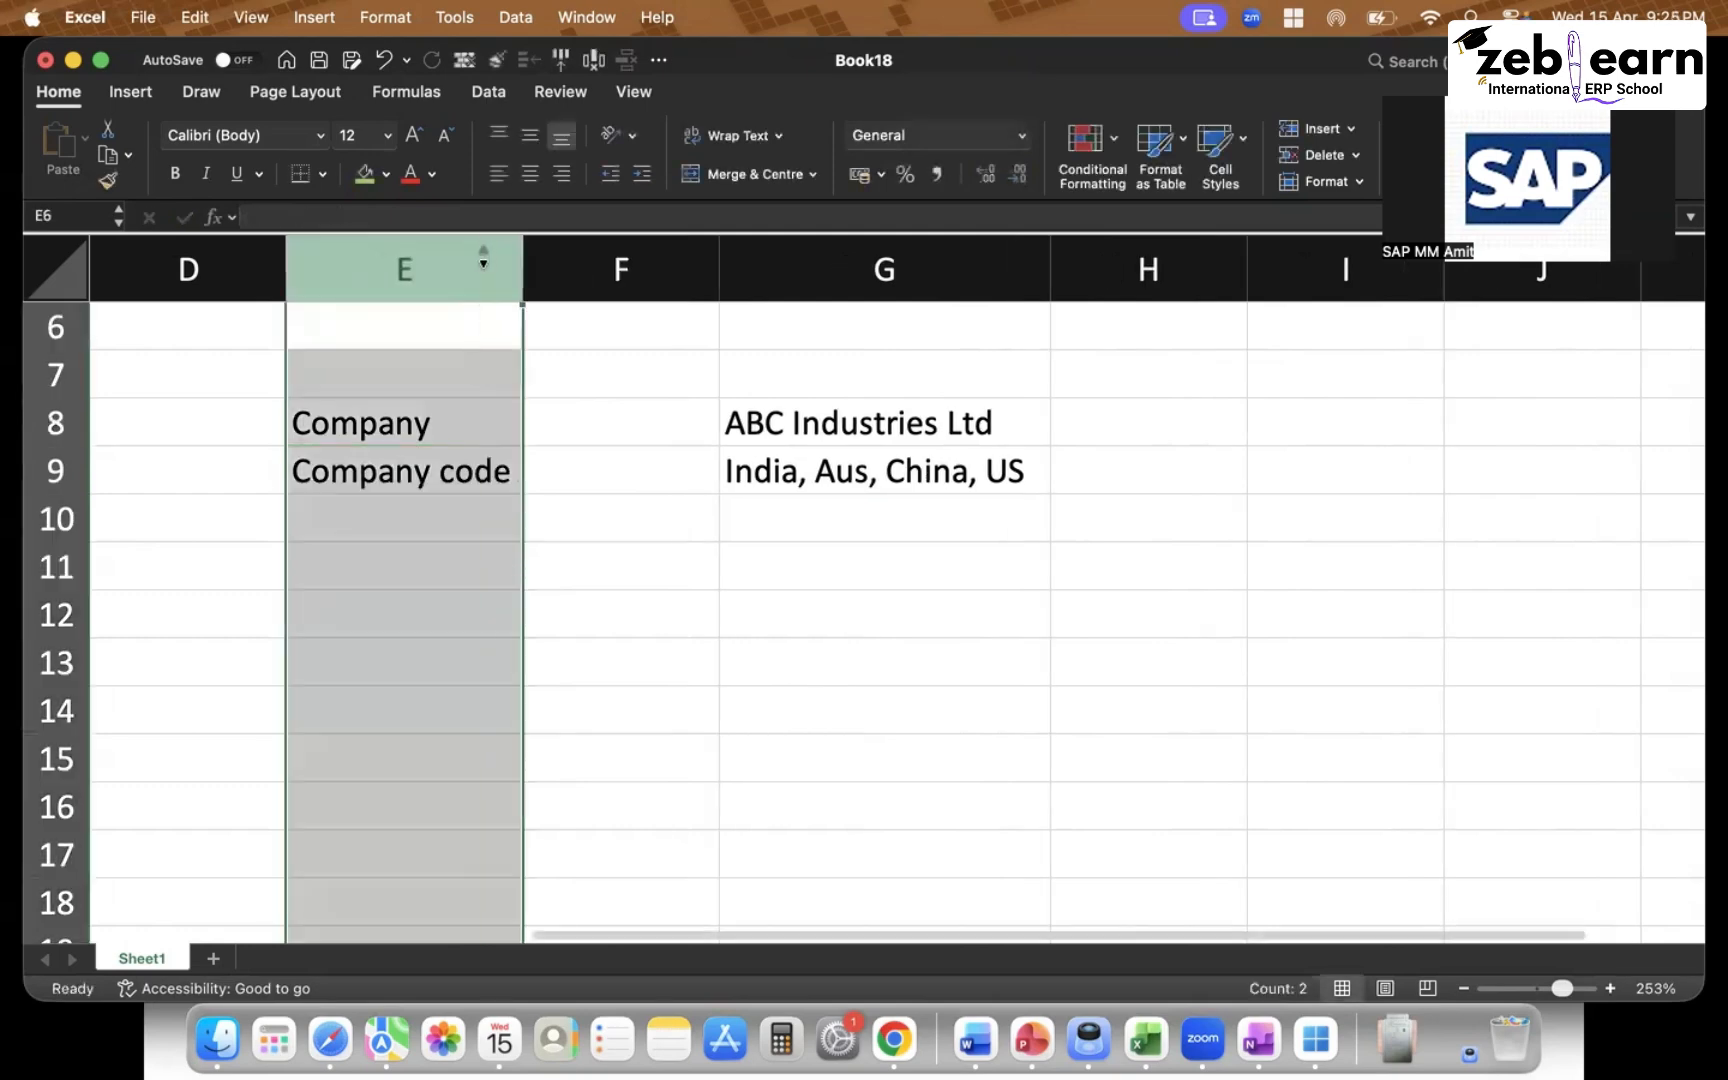
{"action": "left_click", "coordinate": [497, 462]}
{"action": "left_click", "coordinate": [832, 408]}
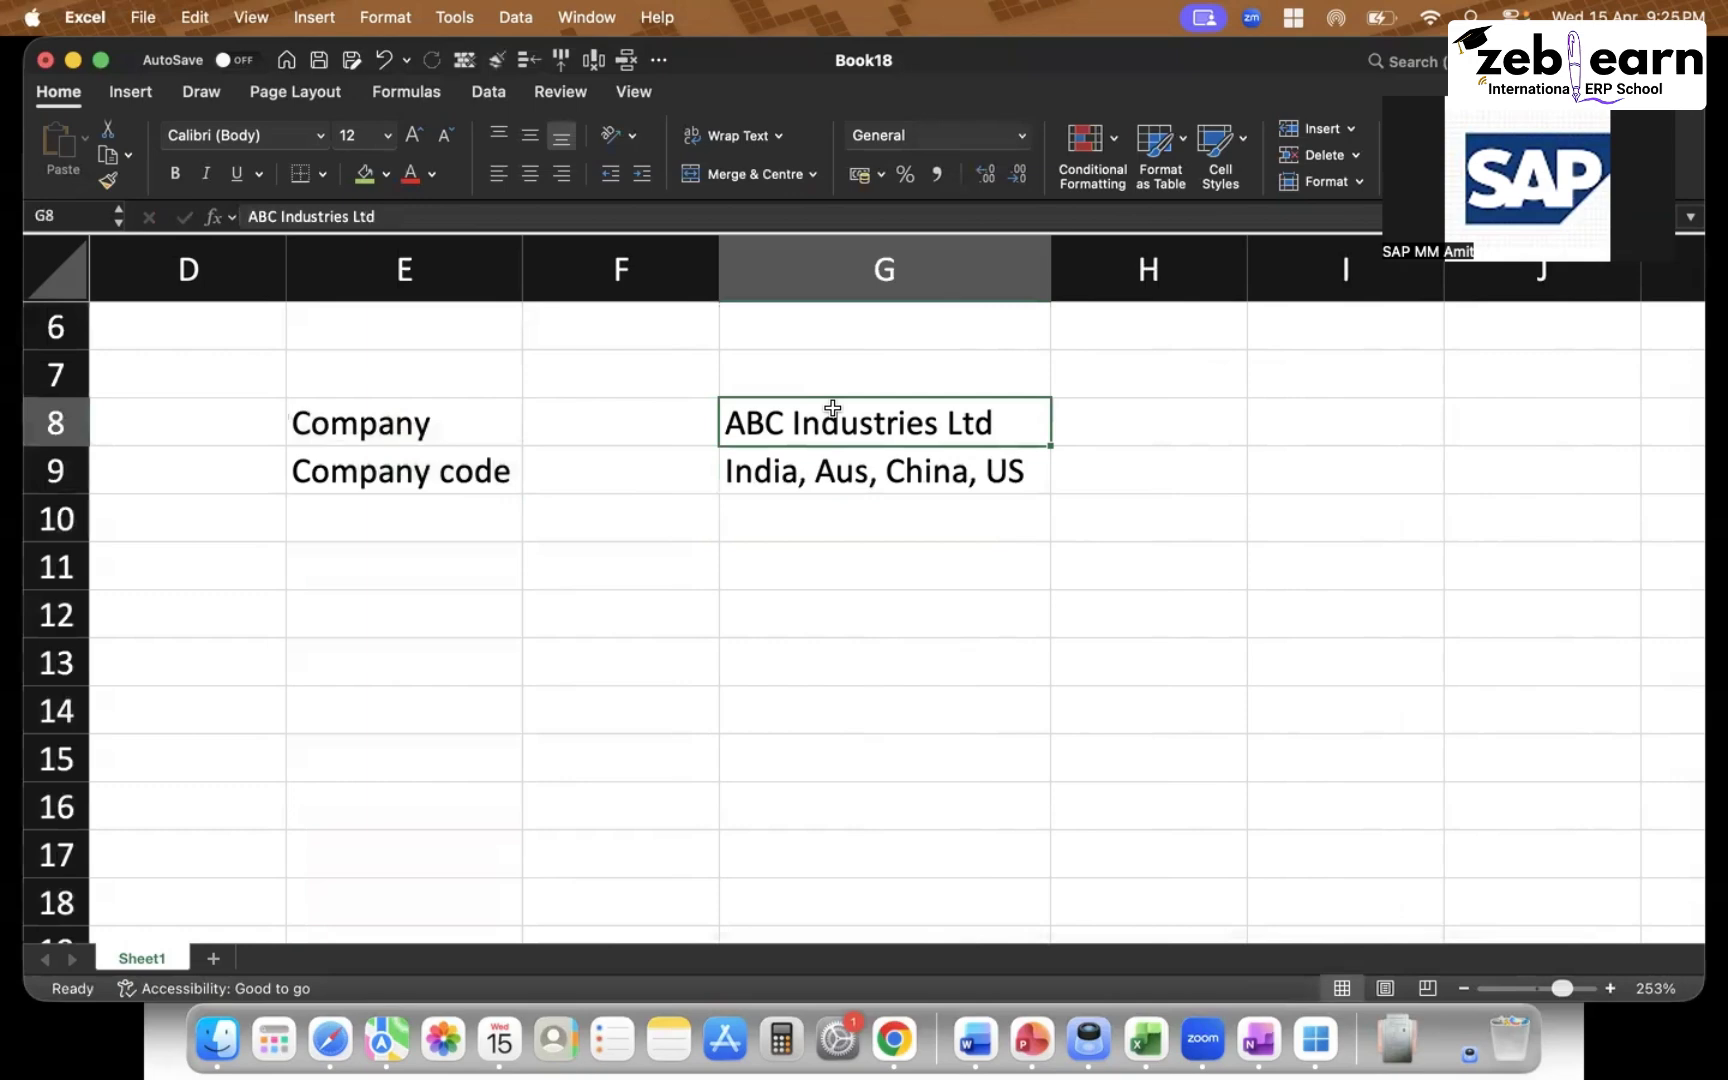
{"action": "left_click", "coordinate": [807, 470]}
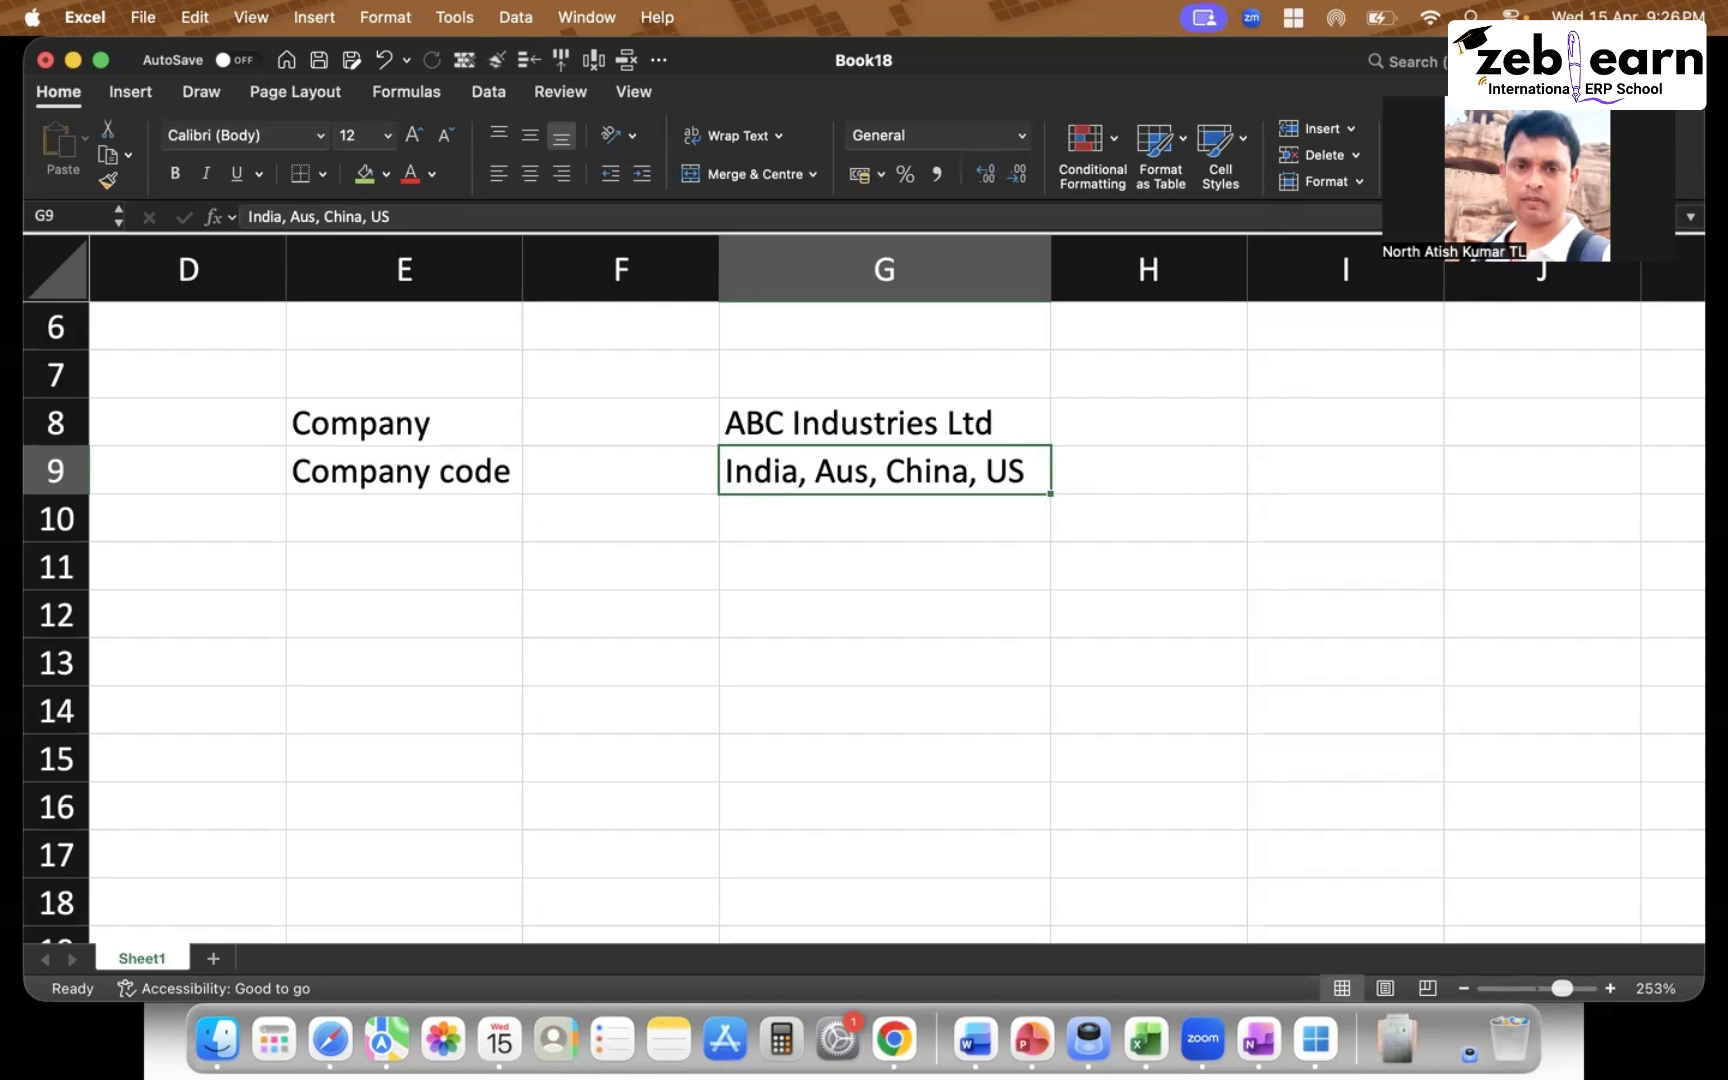
{"action": "left_click", "coordinate": [1452, 88]}
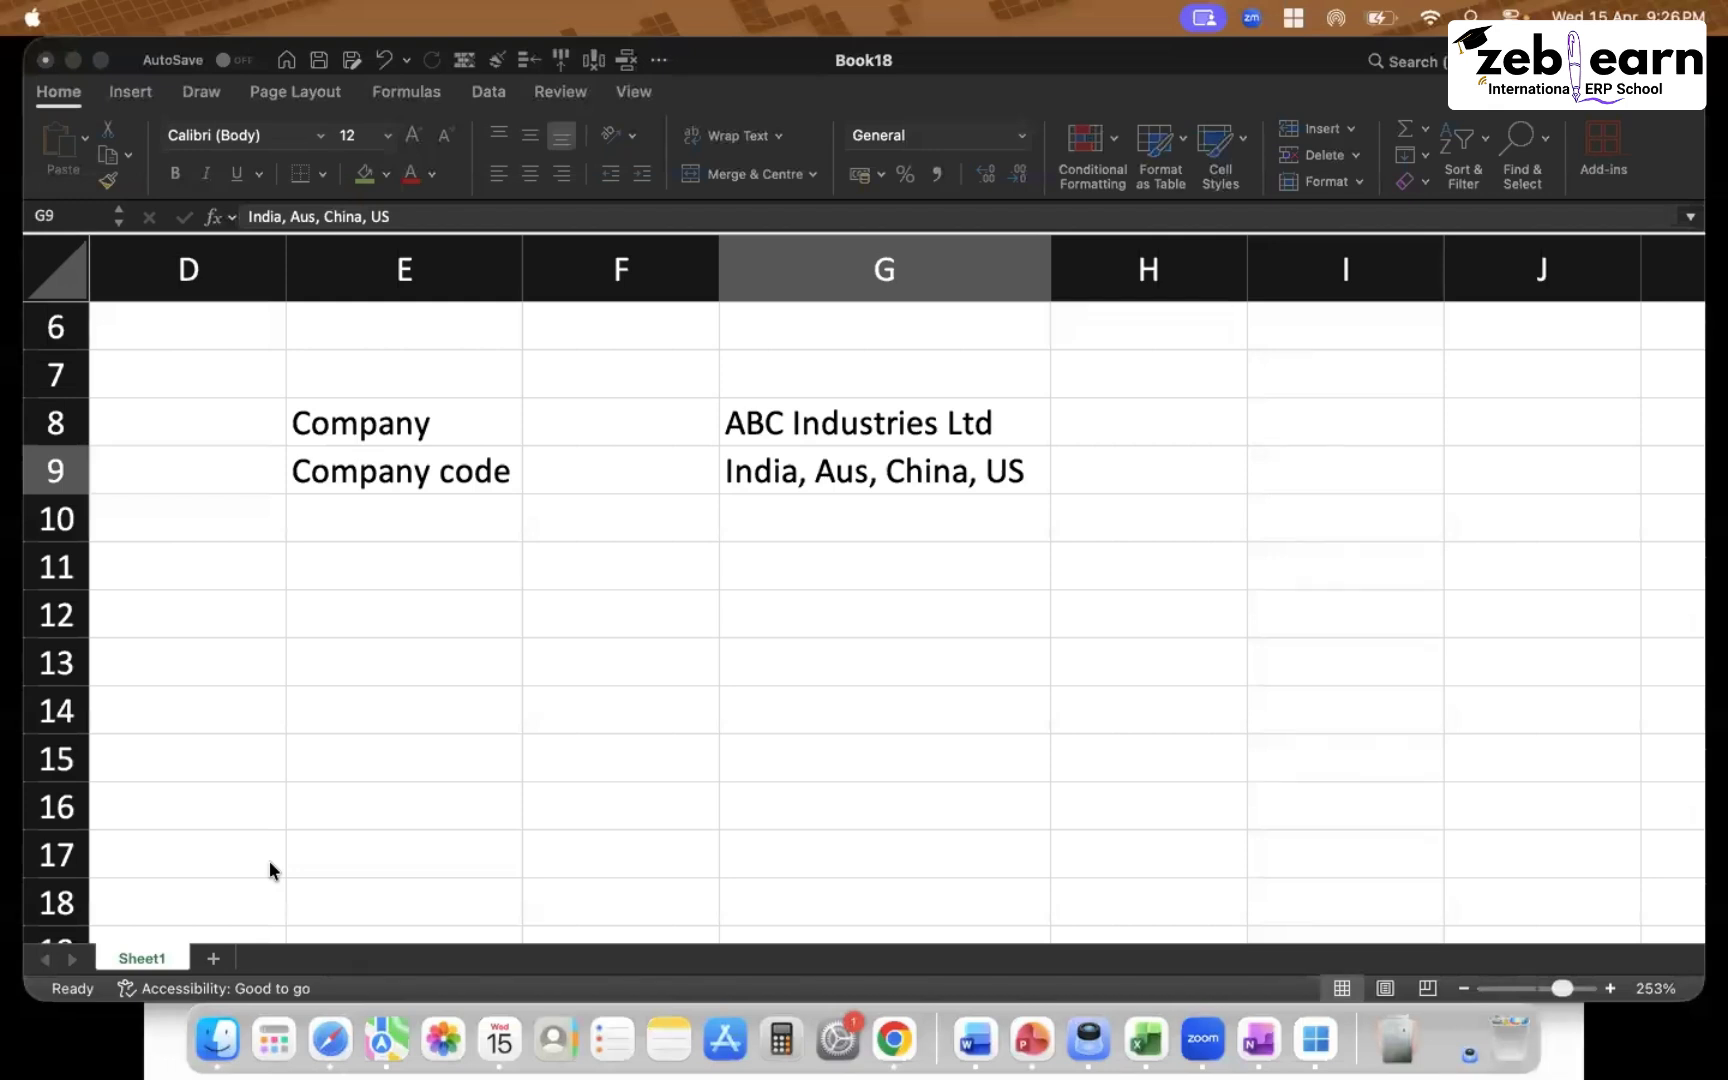
{"action": "left_click", "coordinate": [151, 706]}
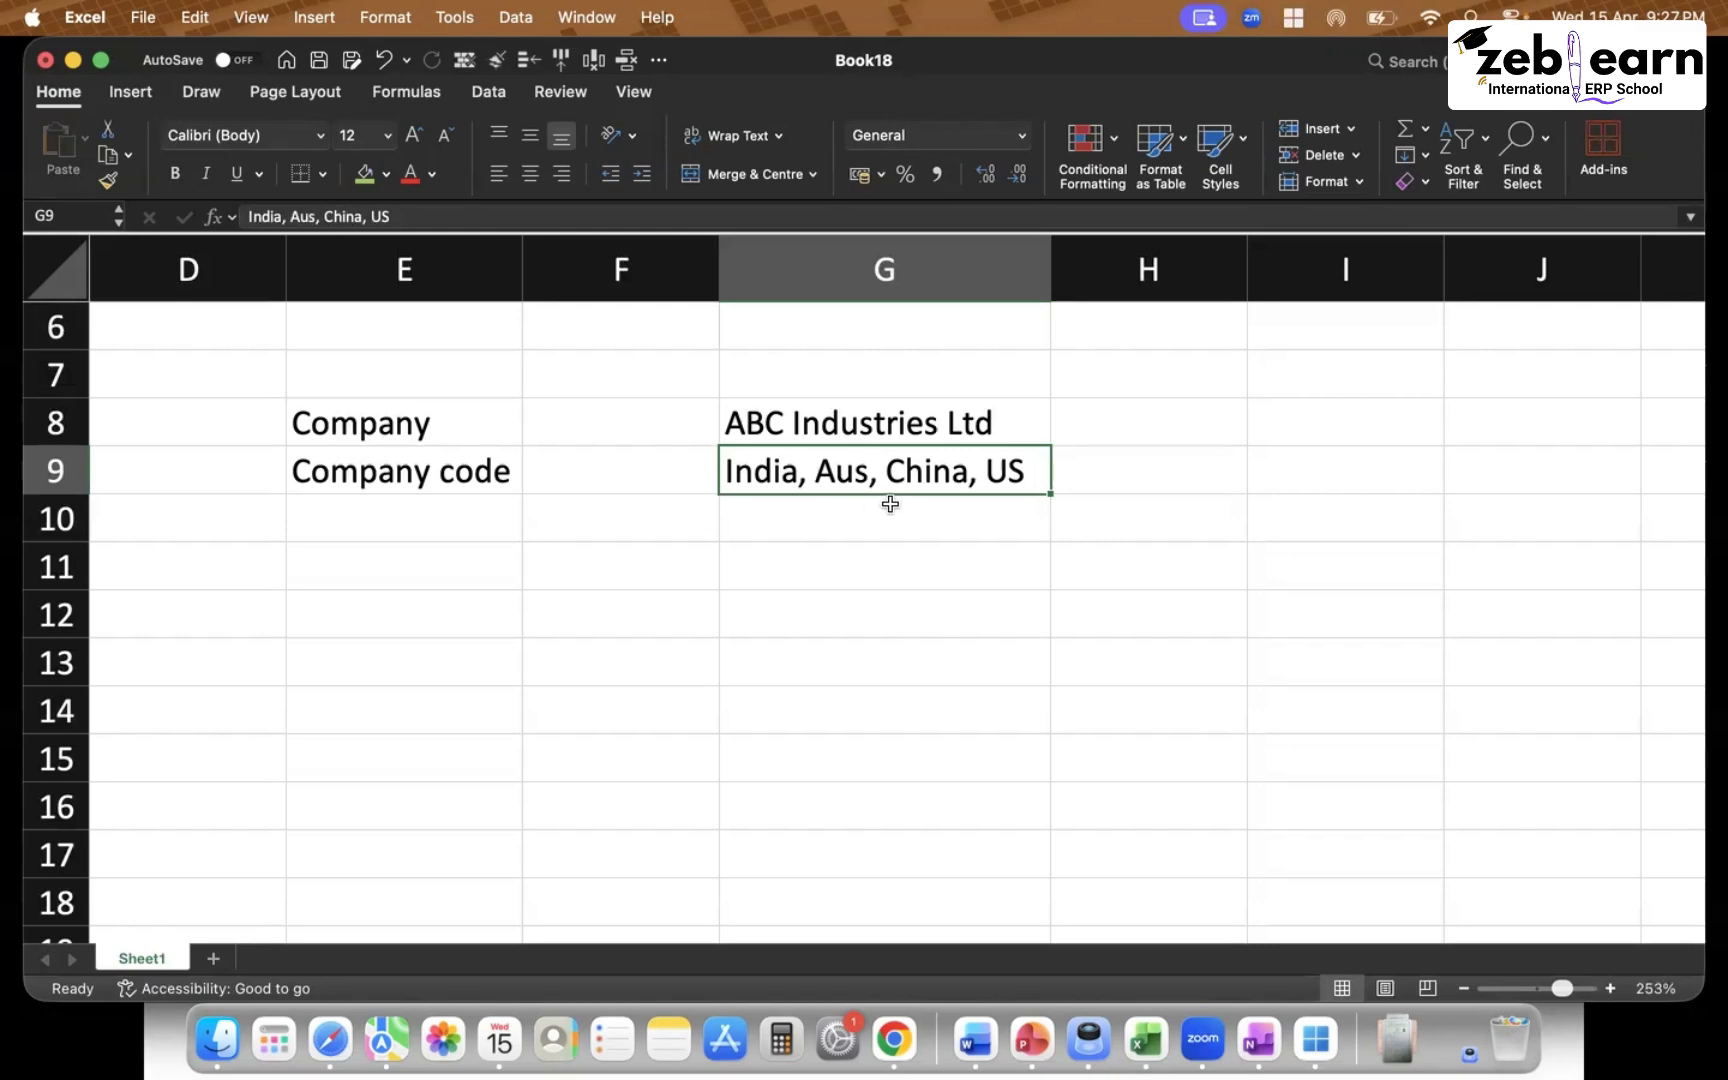
Enter India - IN01 in H9 beside the country list
{"action": "left_click", "coordinate": [1092, 468]}
{"action": "type", "text": "India "}
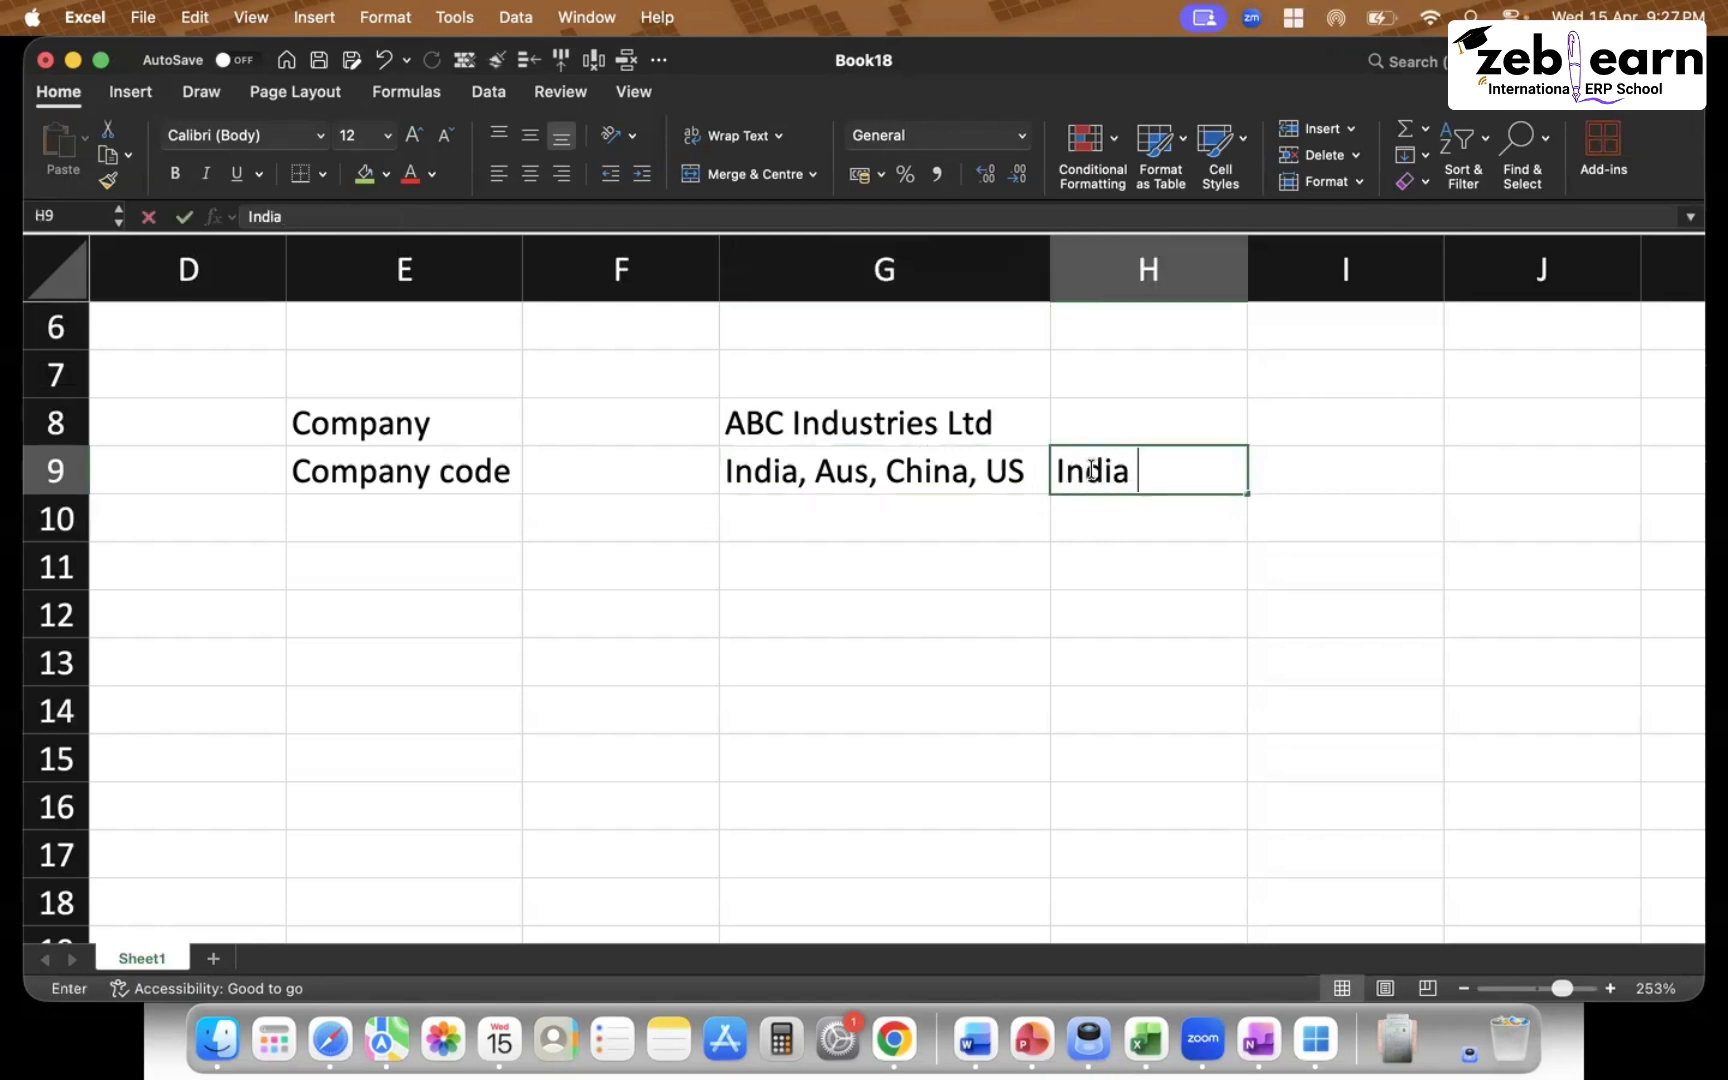
{"action": "type", "text": "- IN01"}
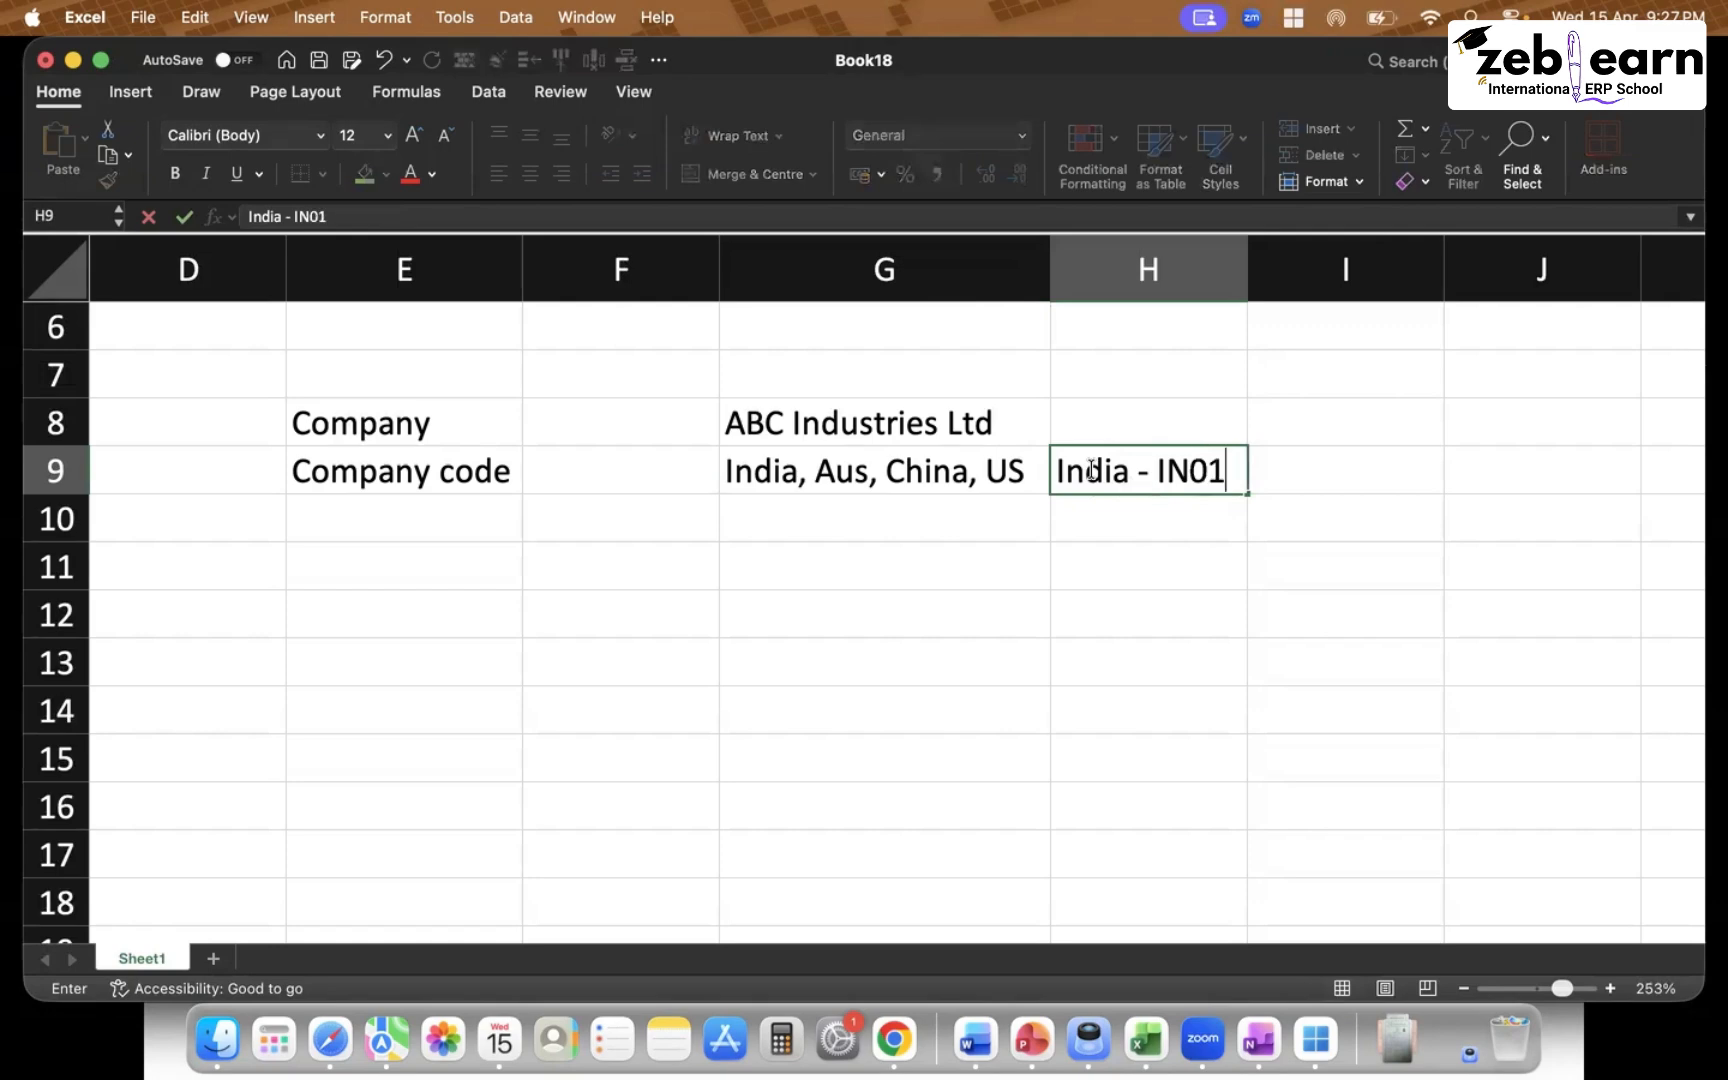
{"action": "left_click", "coordinate": [553, 467]}
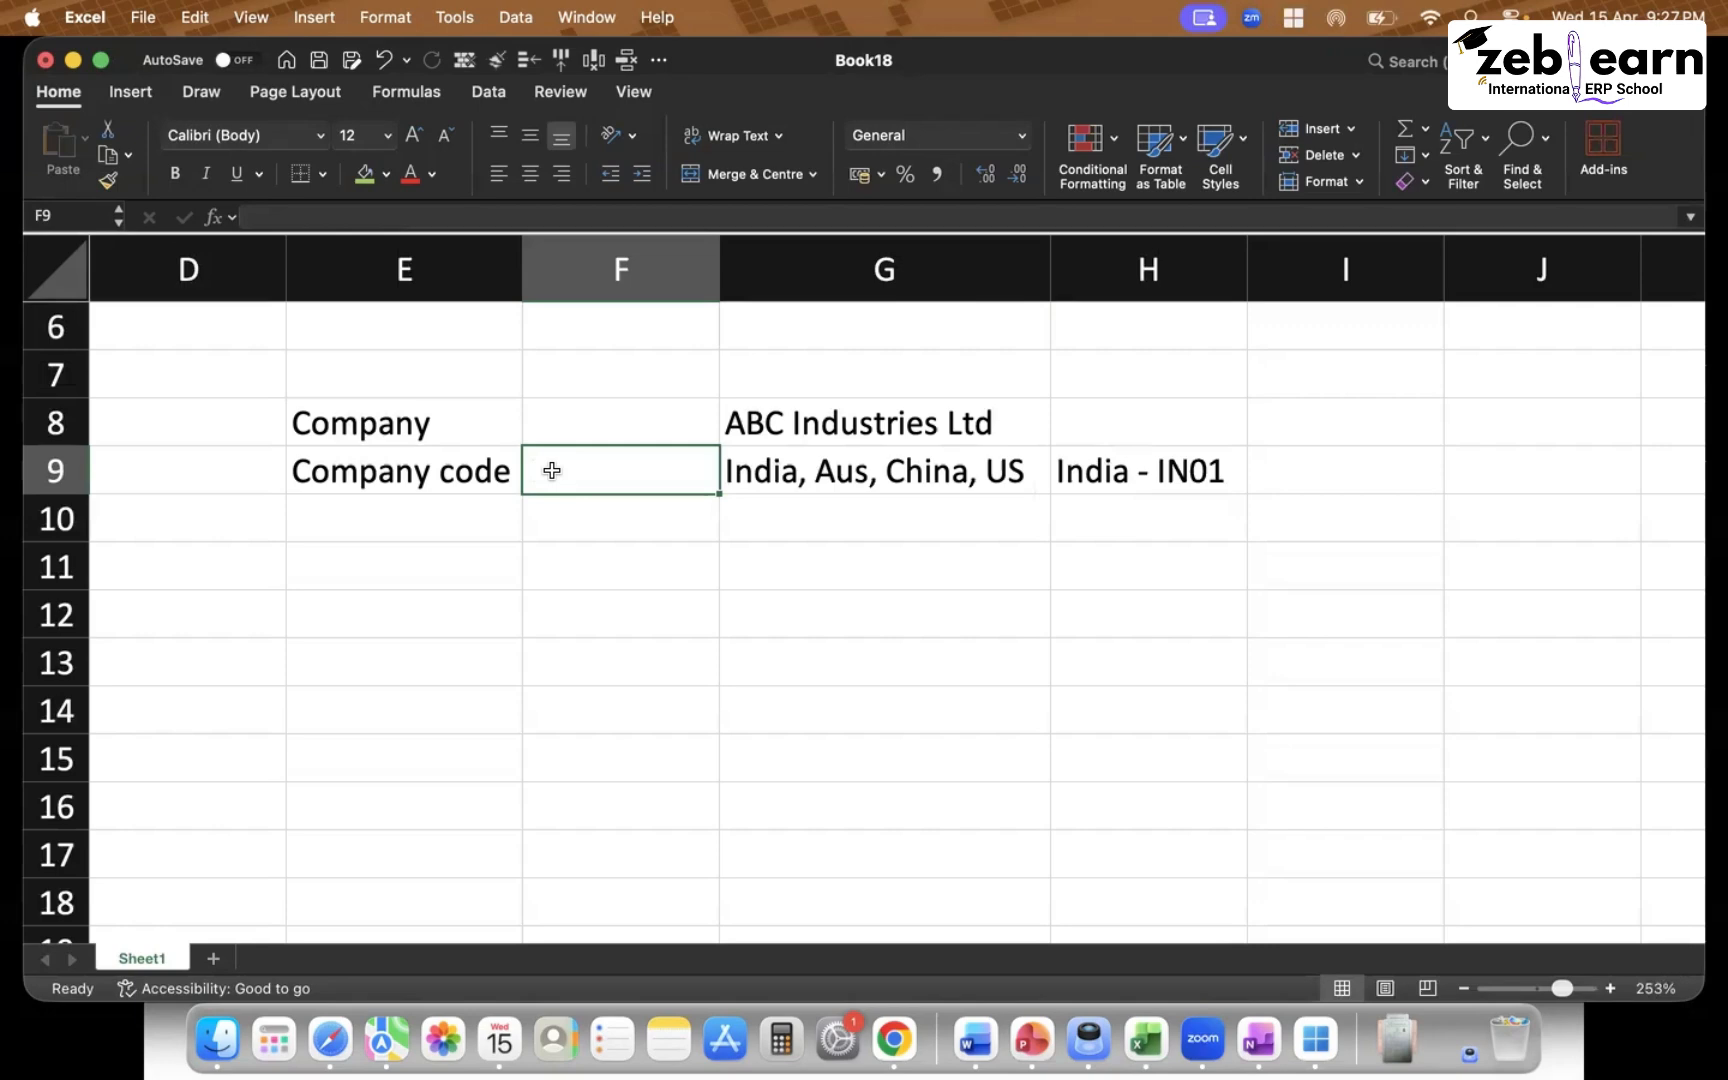
Enter 4 digit alphanumeric in F9 beside the Company code label and autofit the width of column F
{"action": "left_click", "coordinate": [1400, 466]}
{"action": "left_click", "coordinate": [598, 474]}
{"action": "type", "text": "4 "}
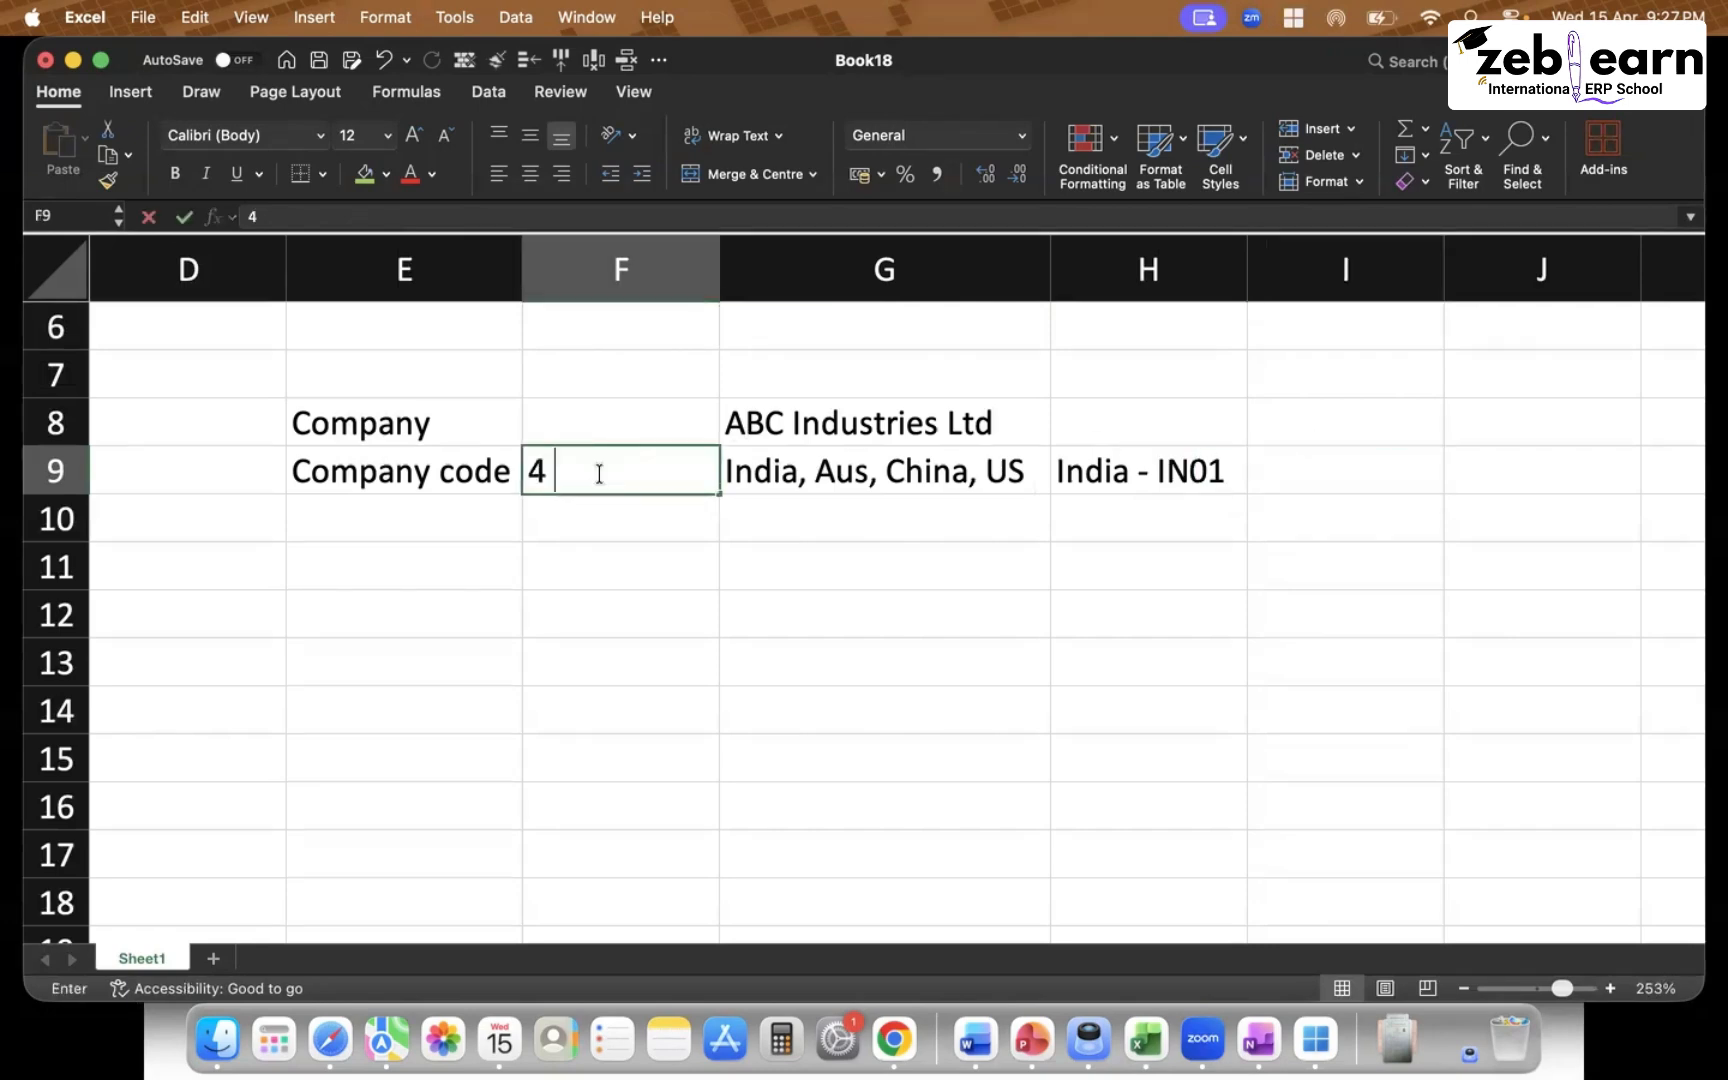
{"action": "type", "text": "digit ap"}
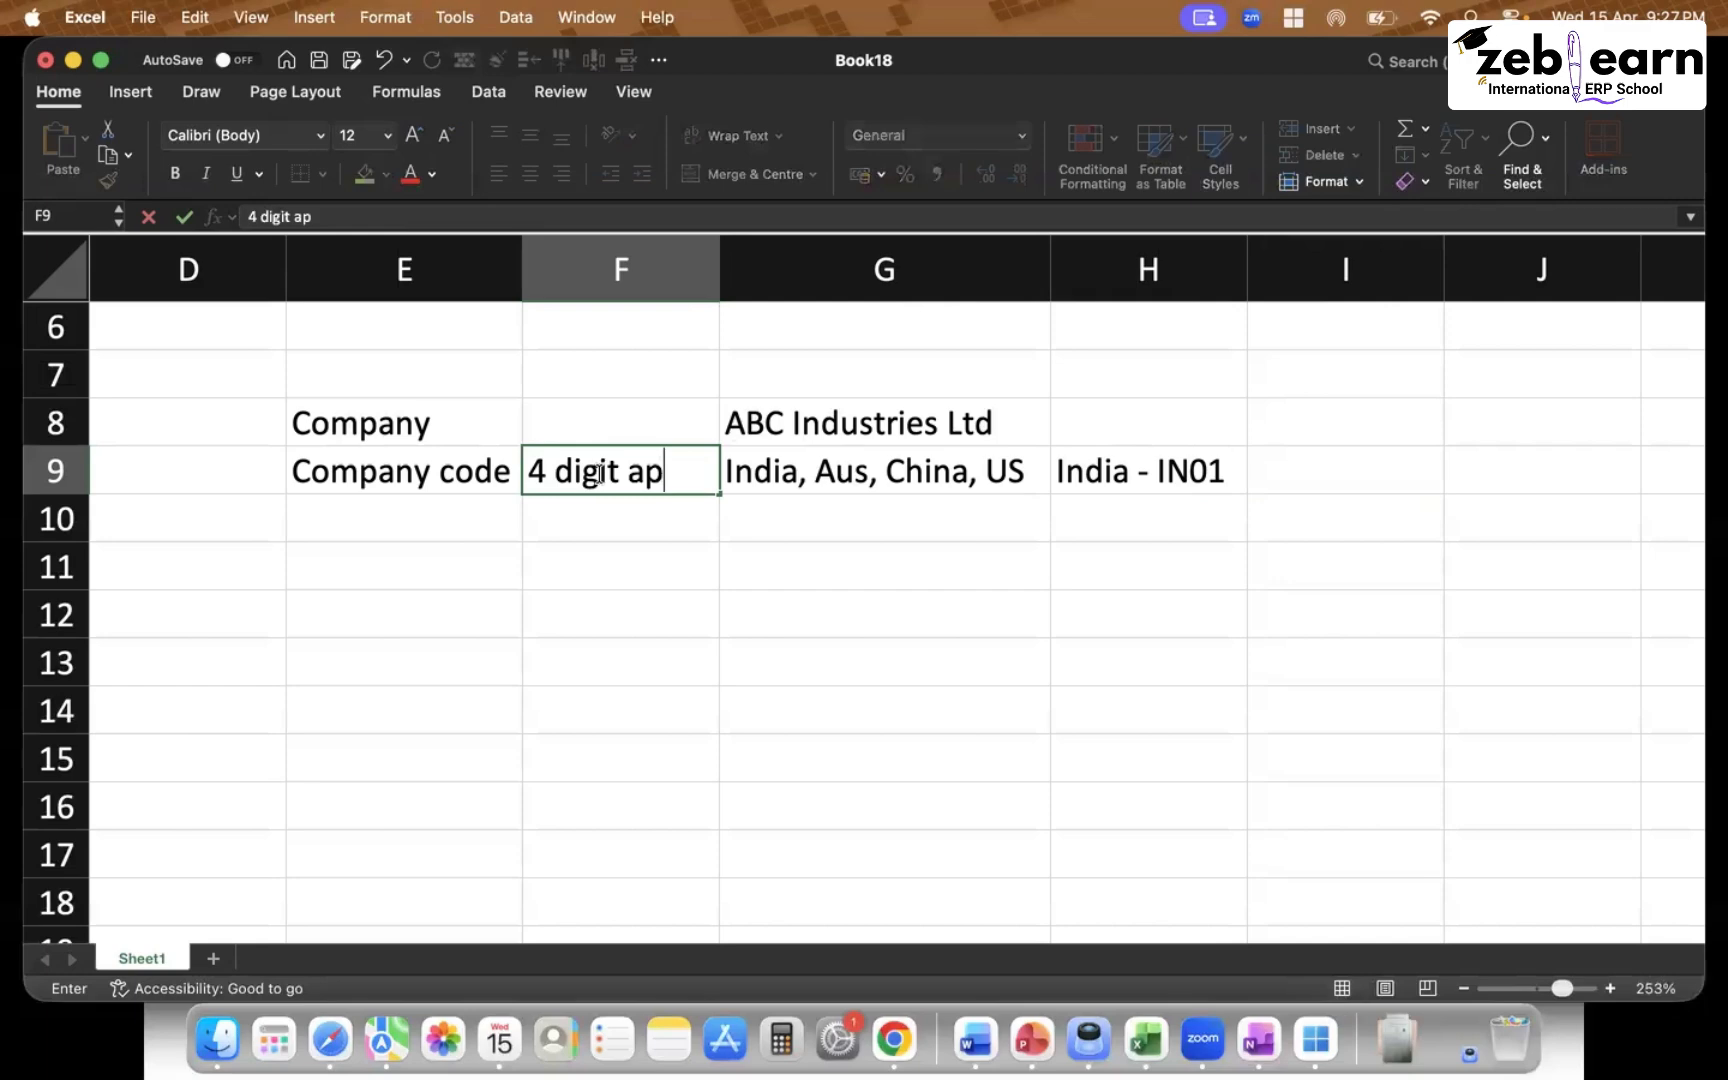
{"action": "key", "text": "BackSpace"}
{"action": "type", "text": "lphanum"}
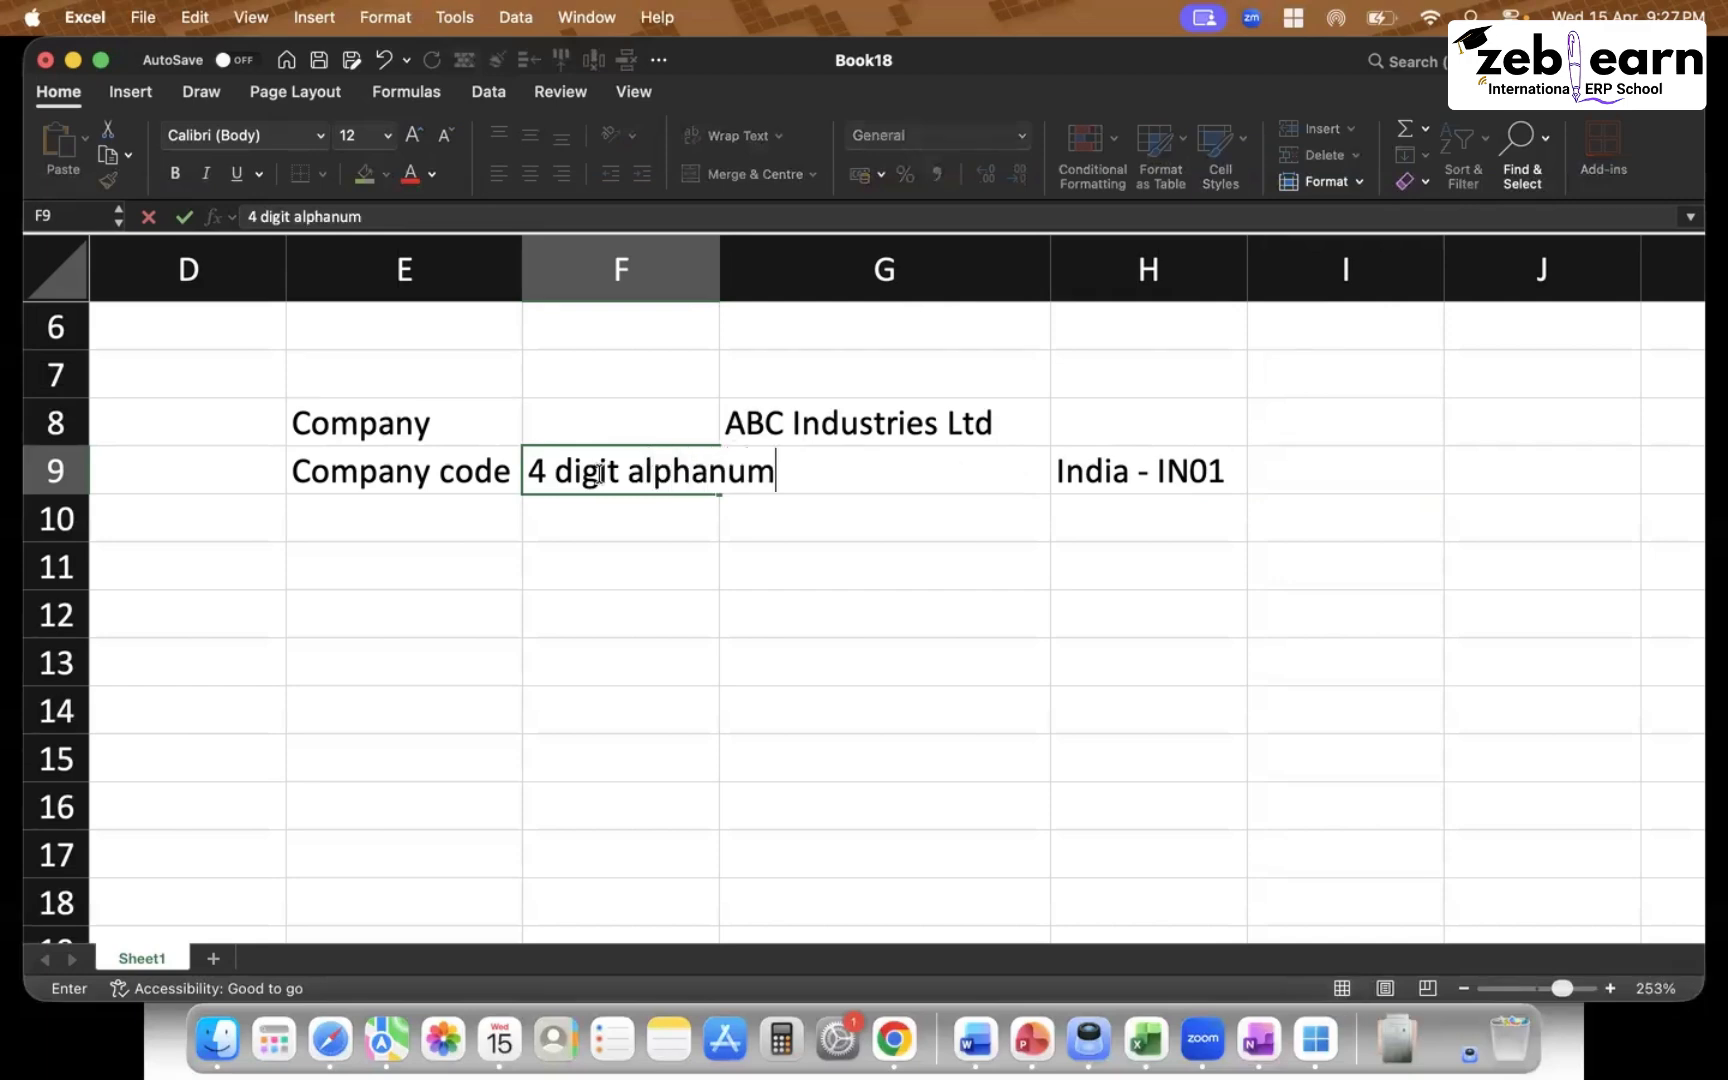
{"action": "type", "text": "eric"}
{"action": "key", "text": "Return"}
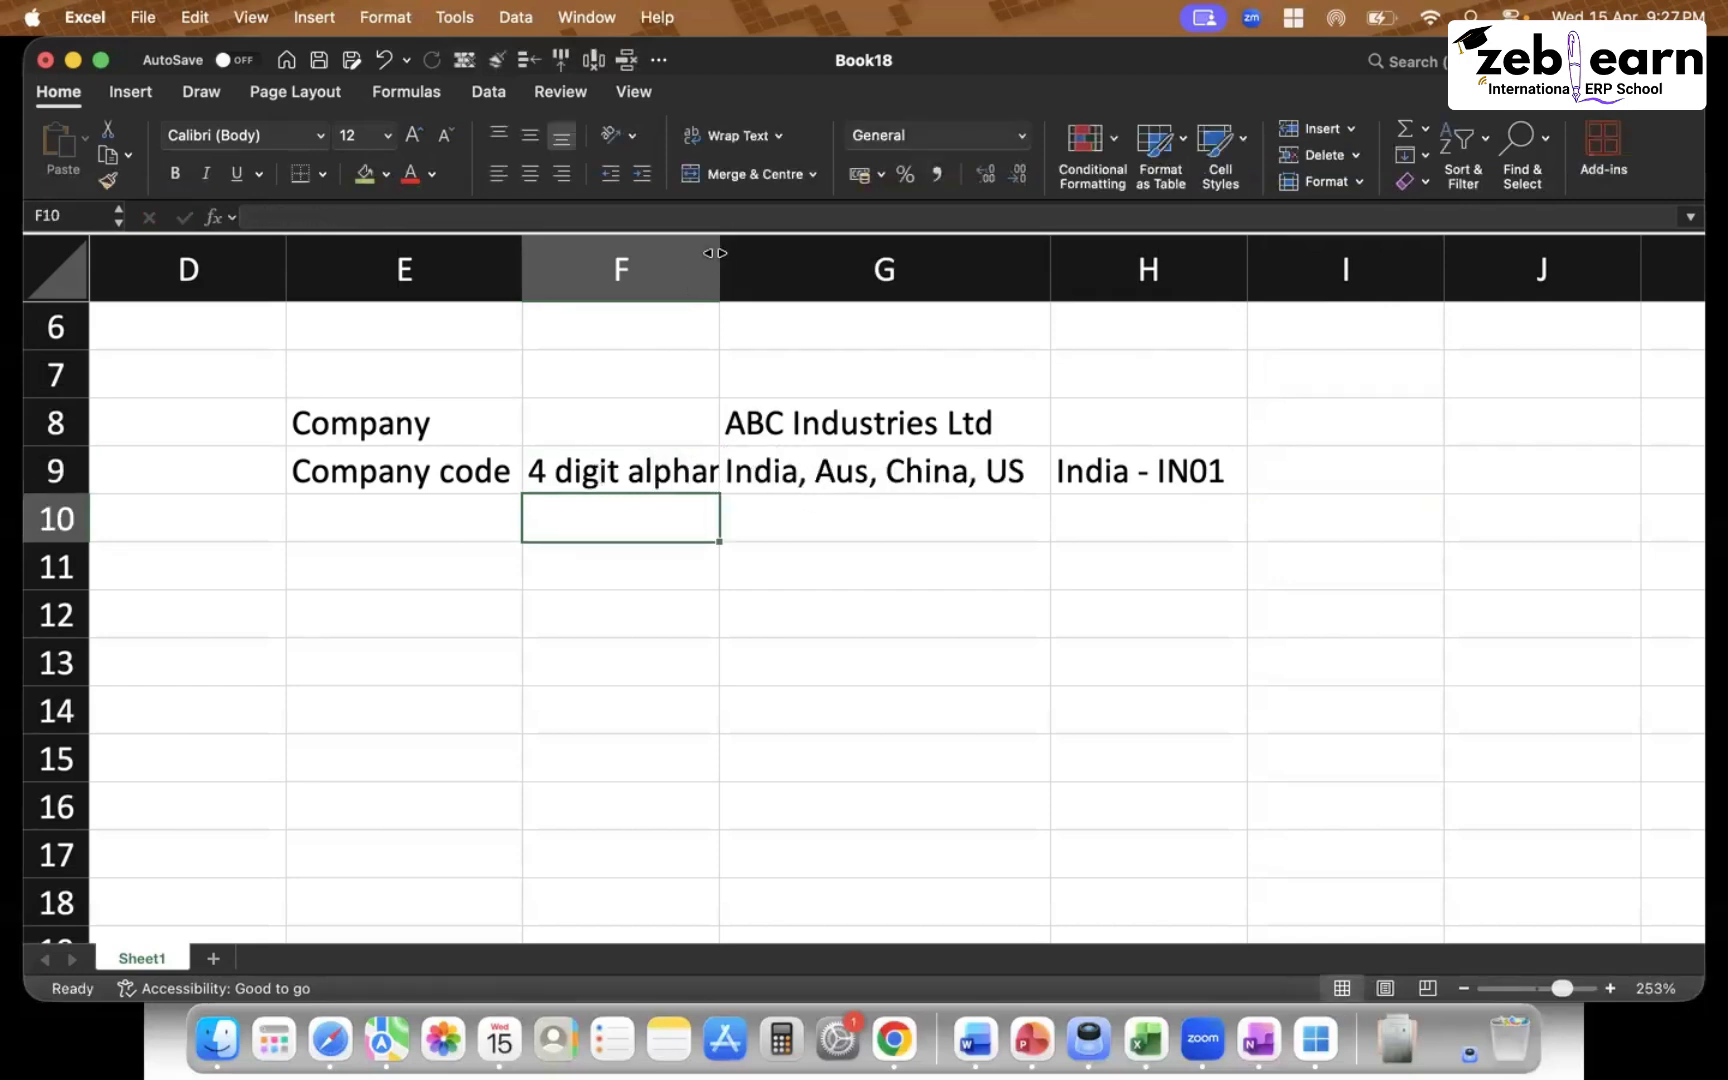
{"action": "double_click", "coordinate": [718, 262]}
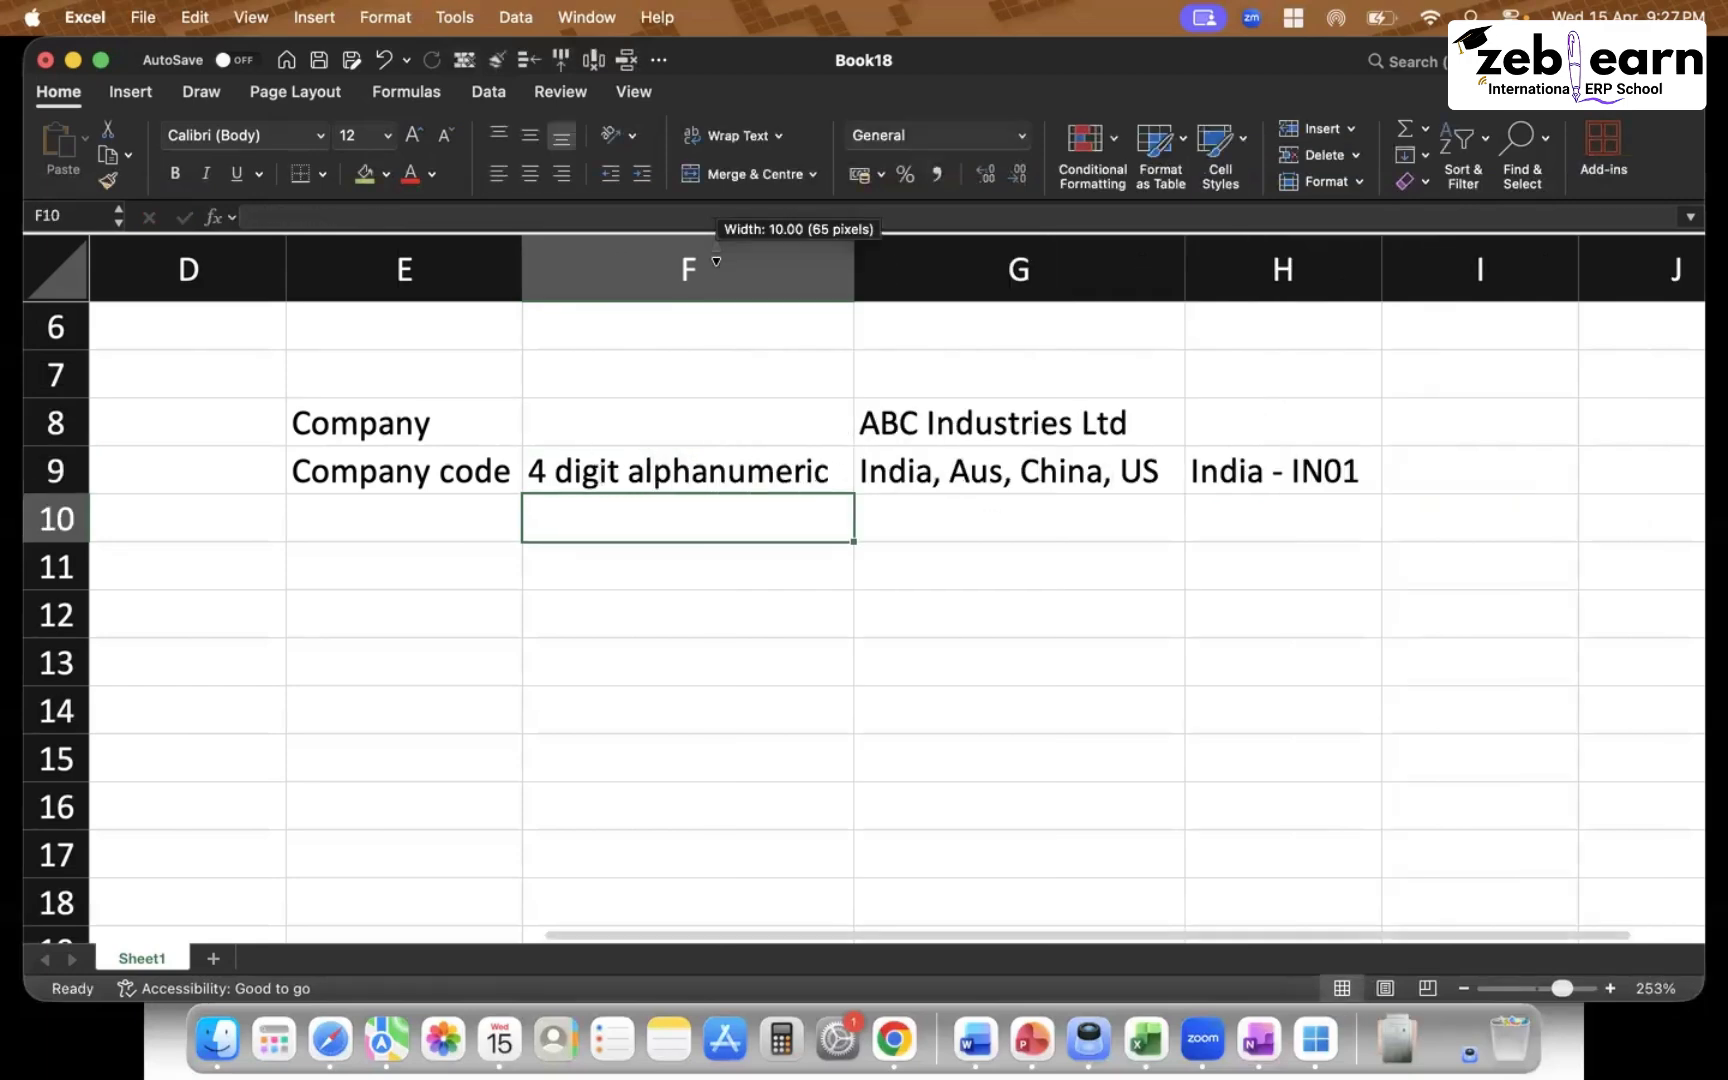
Add Aus - AU01 in H10, directly below the India company code
{"action": "left_click", "coordinate": [1312, 458]}
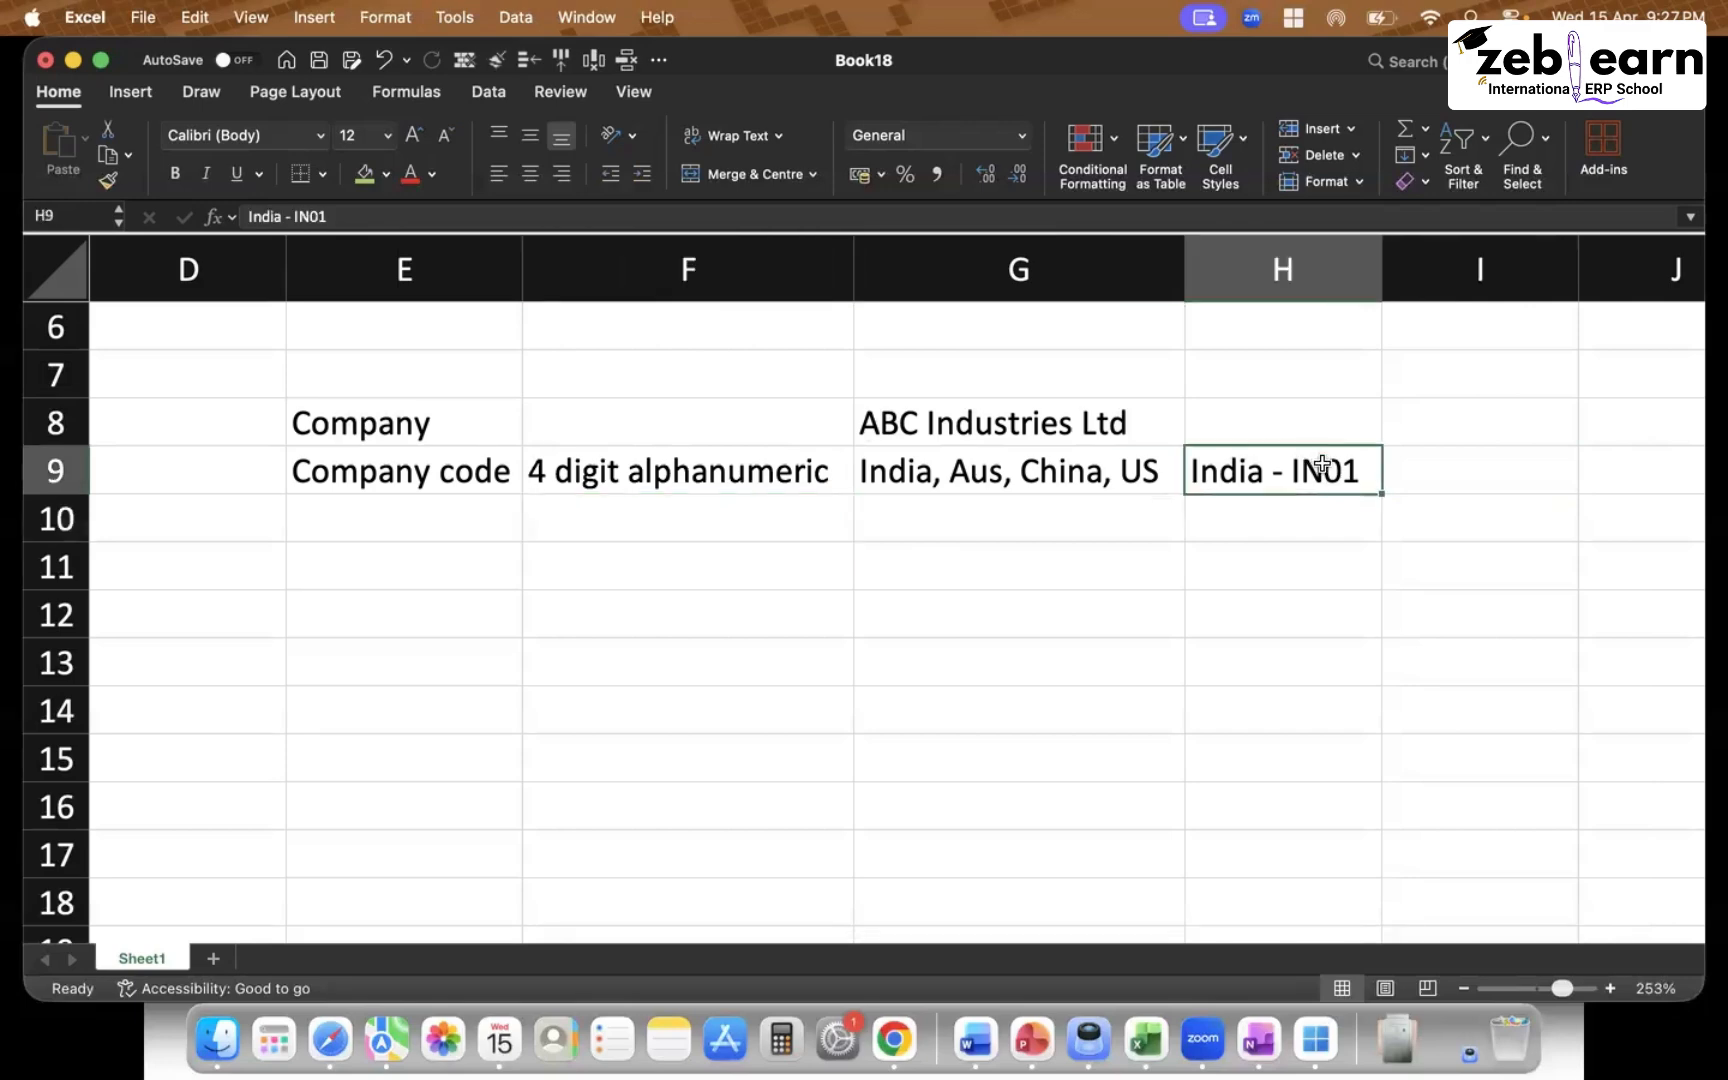
{"action": "double_click", "coordinate": [1321, 463]}
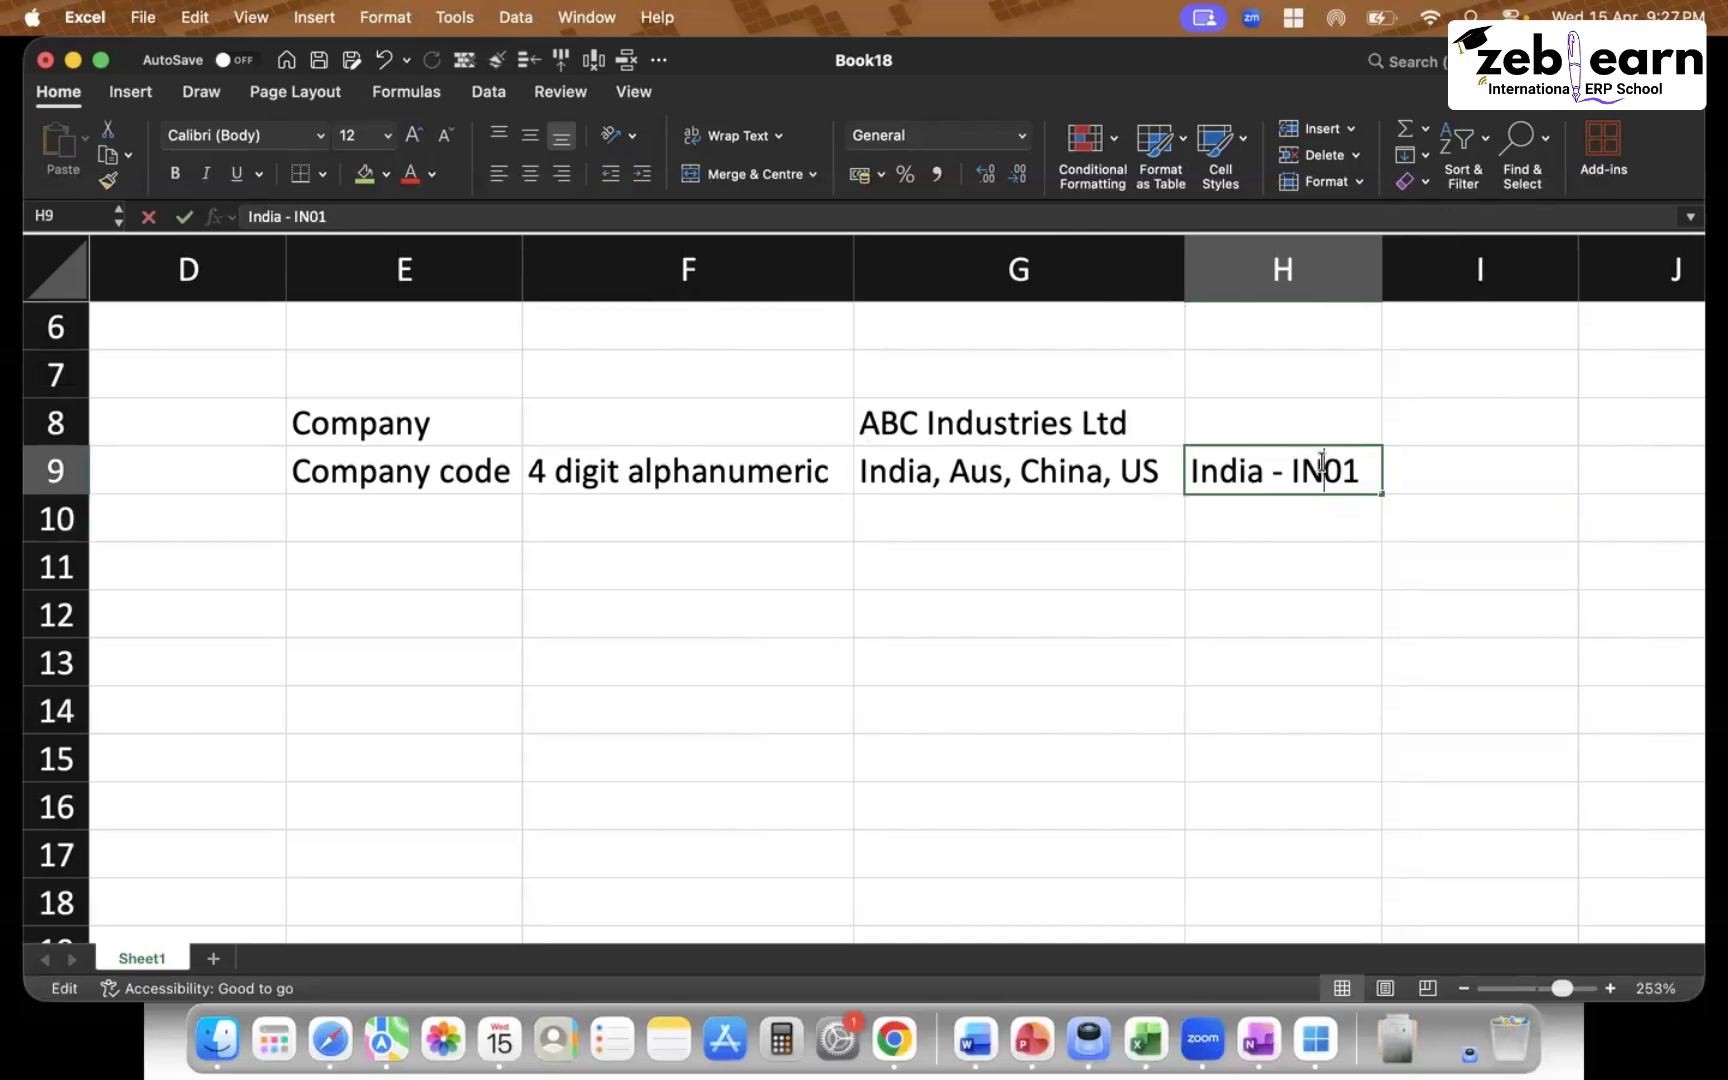
{"action": "key", "text": "Right"}
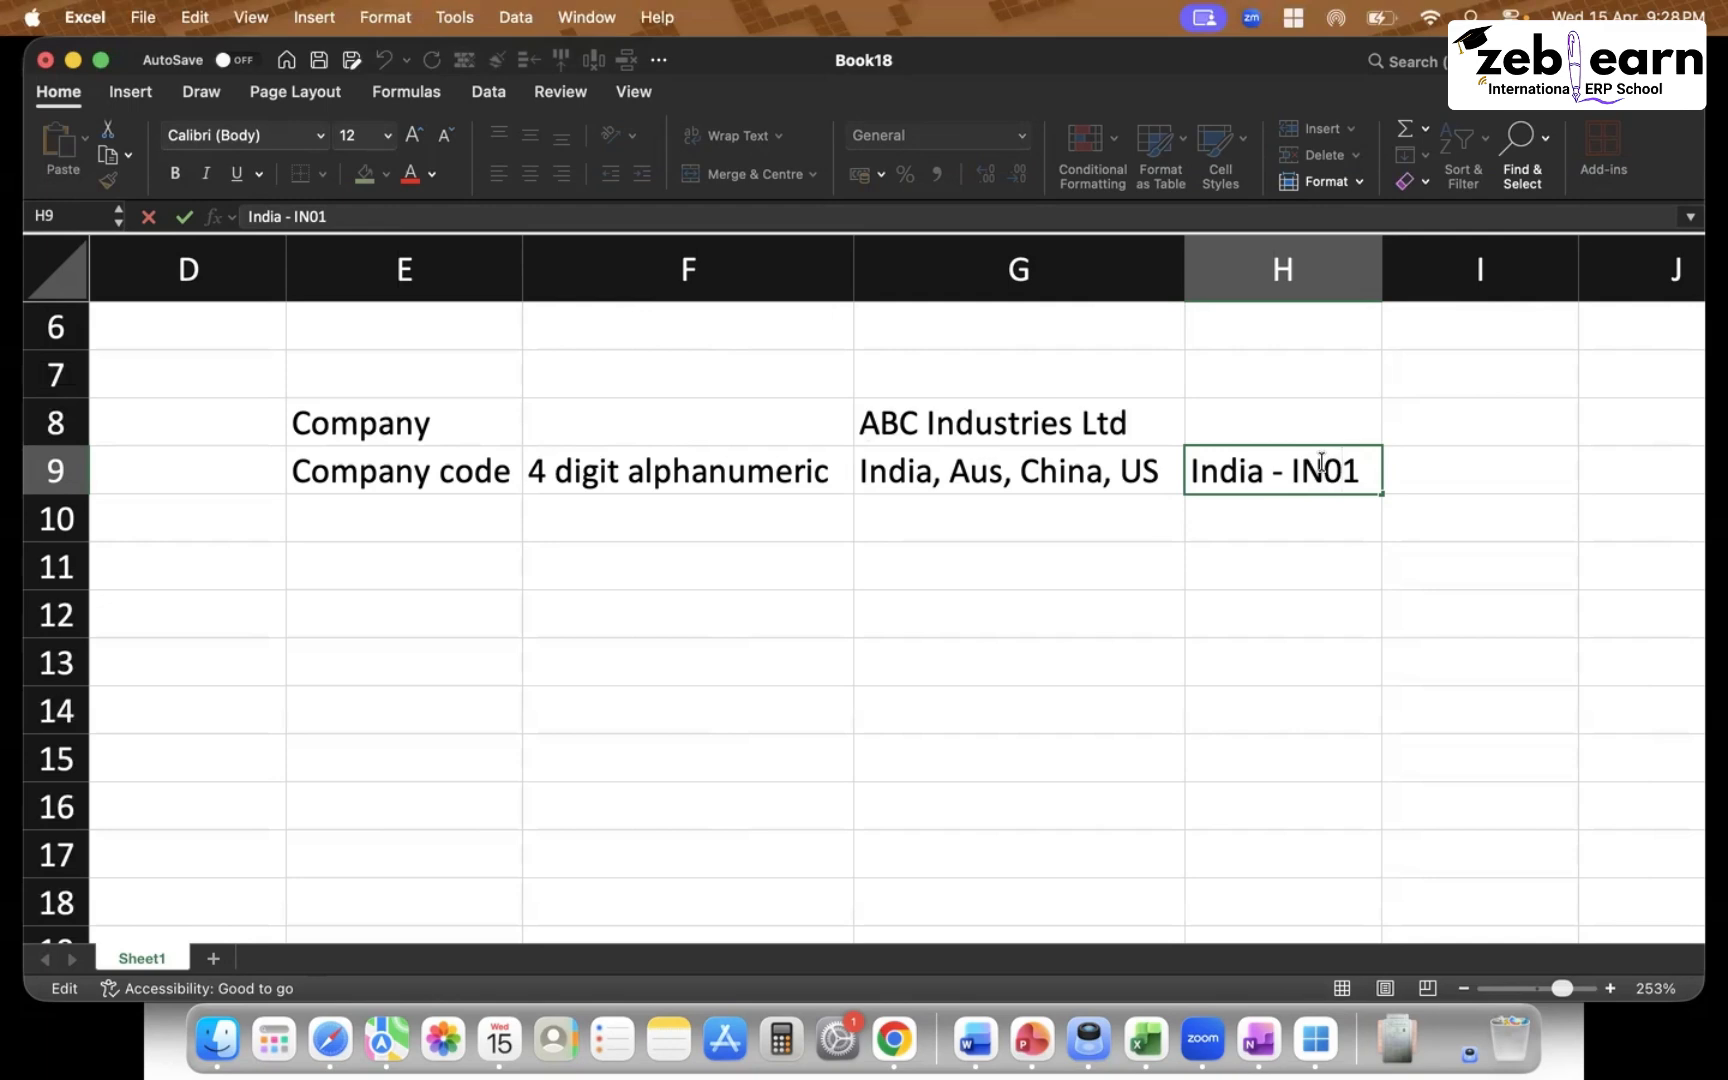
{"action": "key", "text": "Return"}
{"action": "type", "text": "Aus - "}
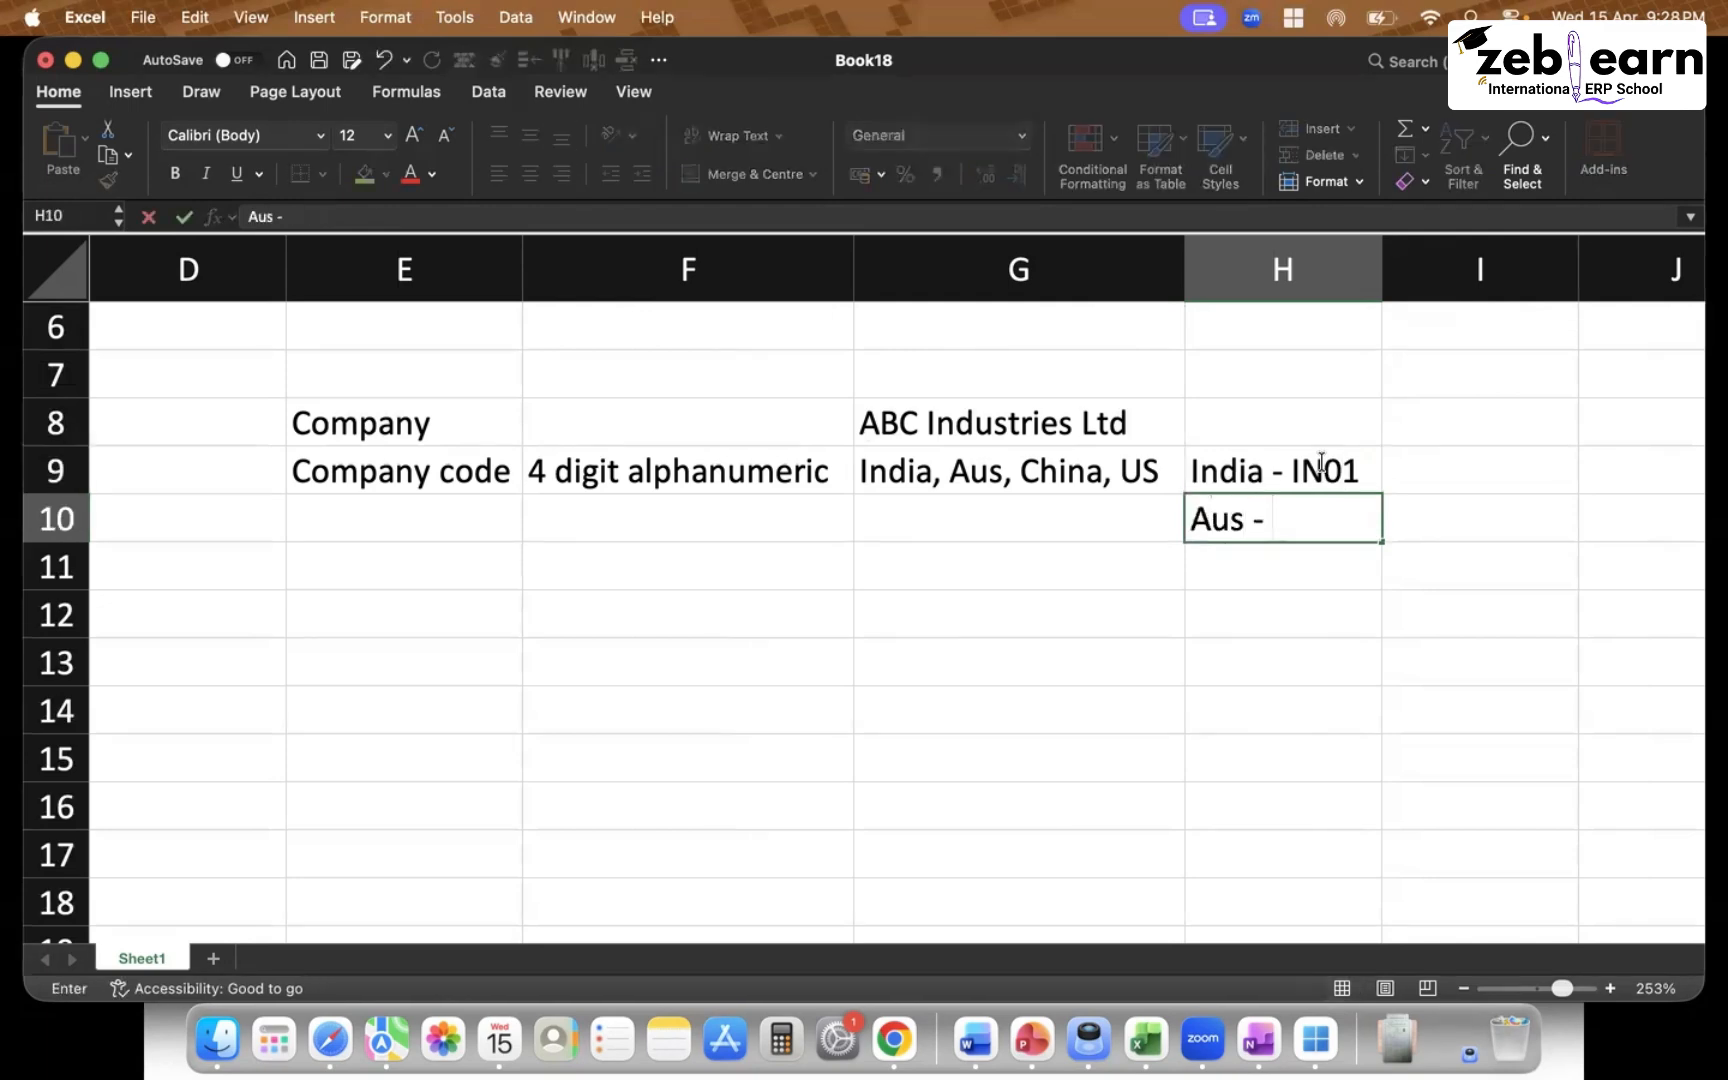
{"action": "type", "text": "AU01"}
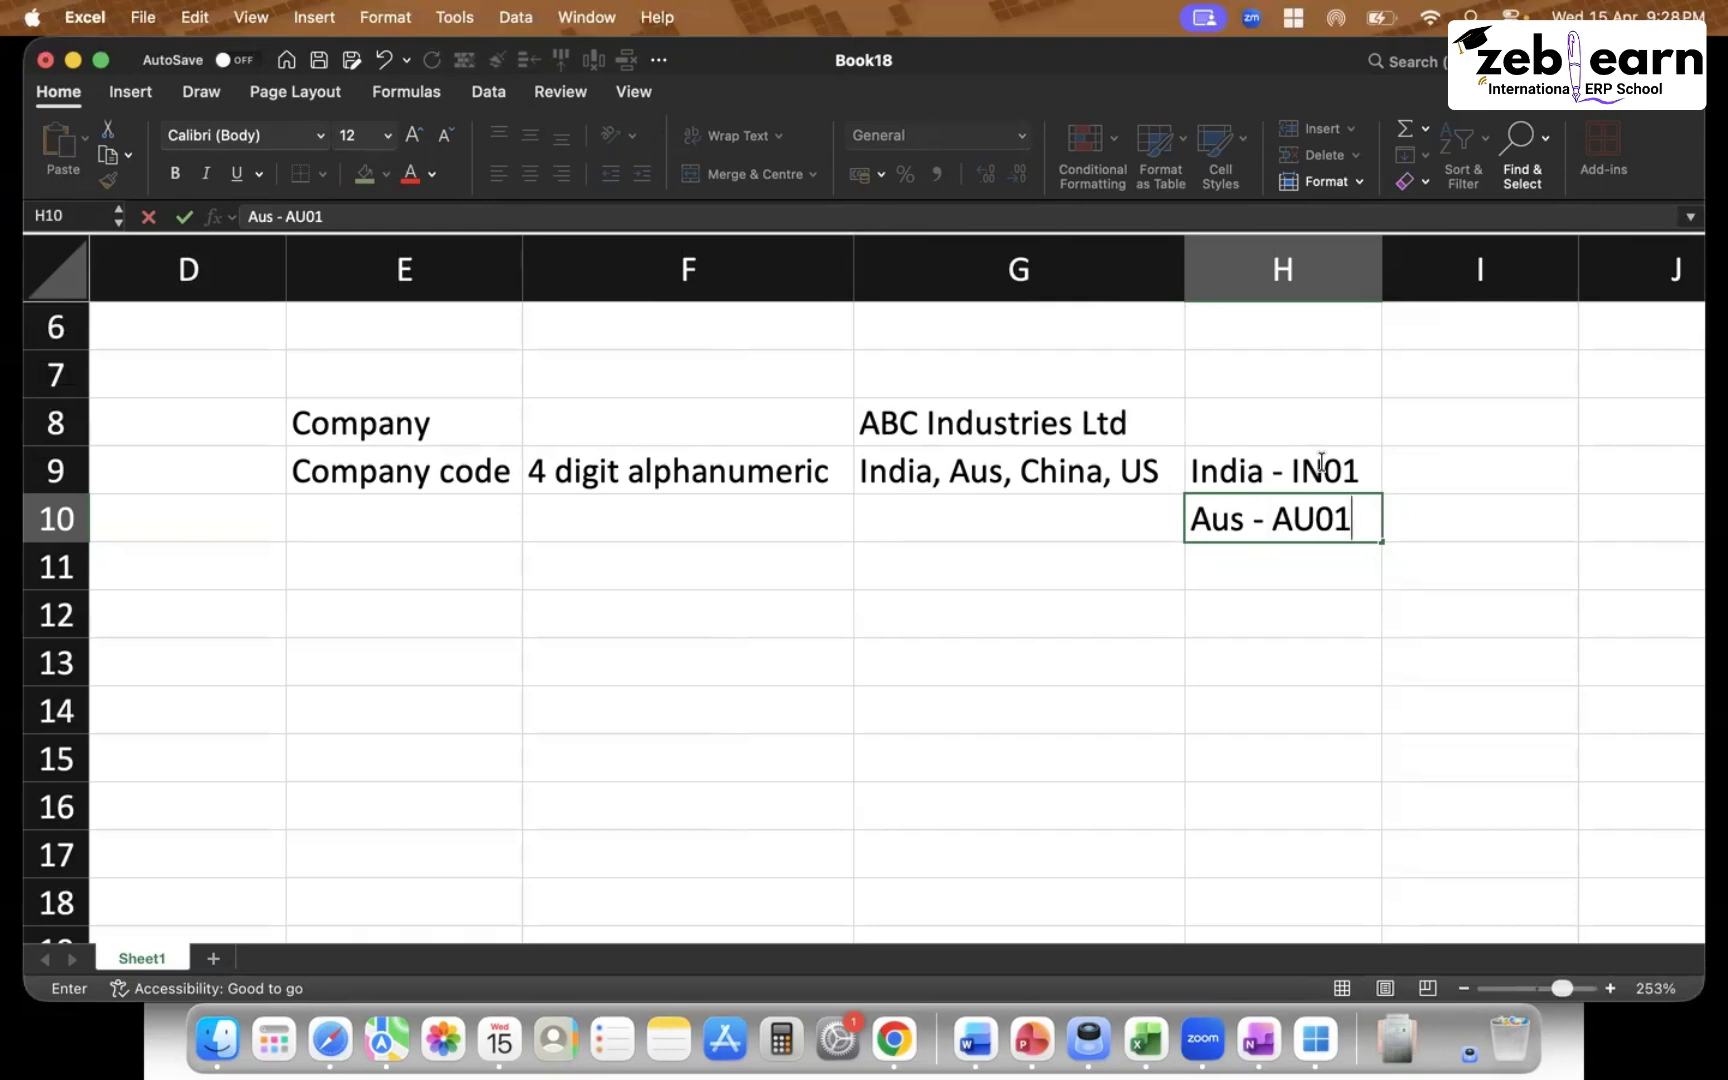
{"action": "key", "text": "Return"}
Add the company codes China - CH01 in H11 and US - US01 in H12
{"action": "type", "text": "Chn"}
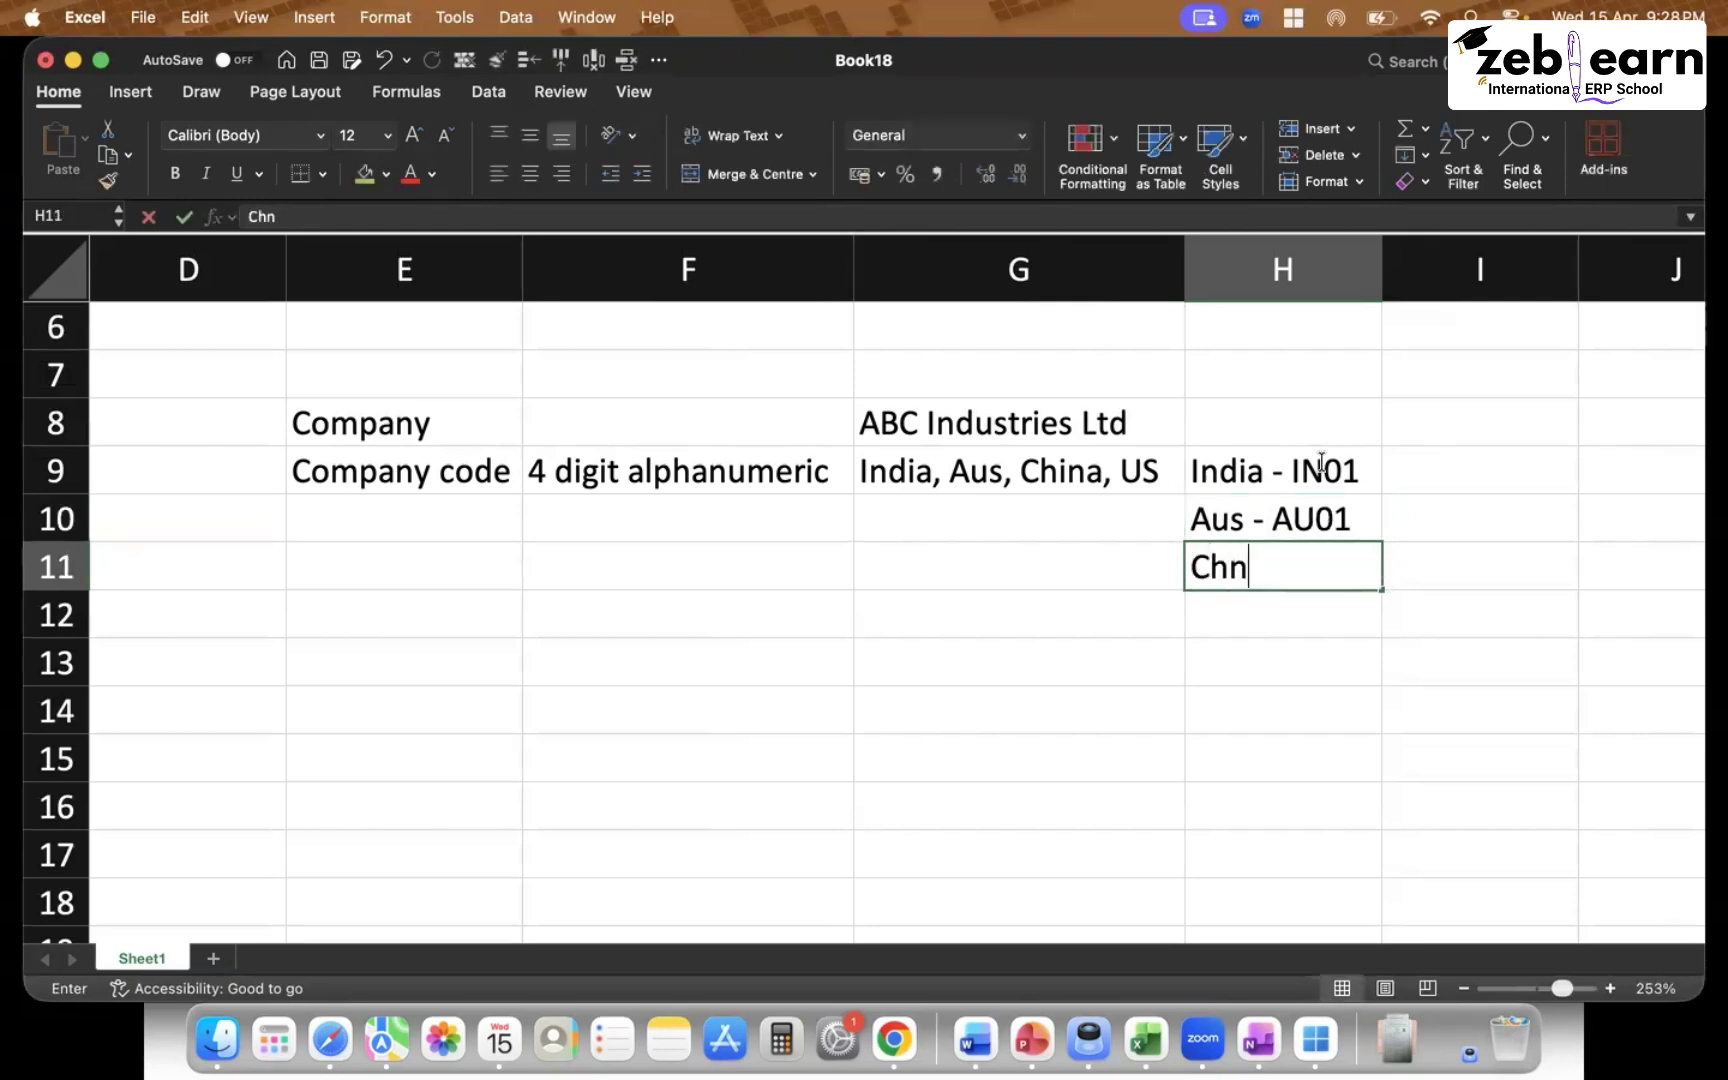
{"action": "key", "text": "BackSpace"}
{"action": "type", "text": "ina - CH"}
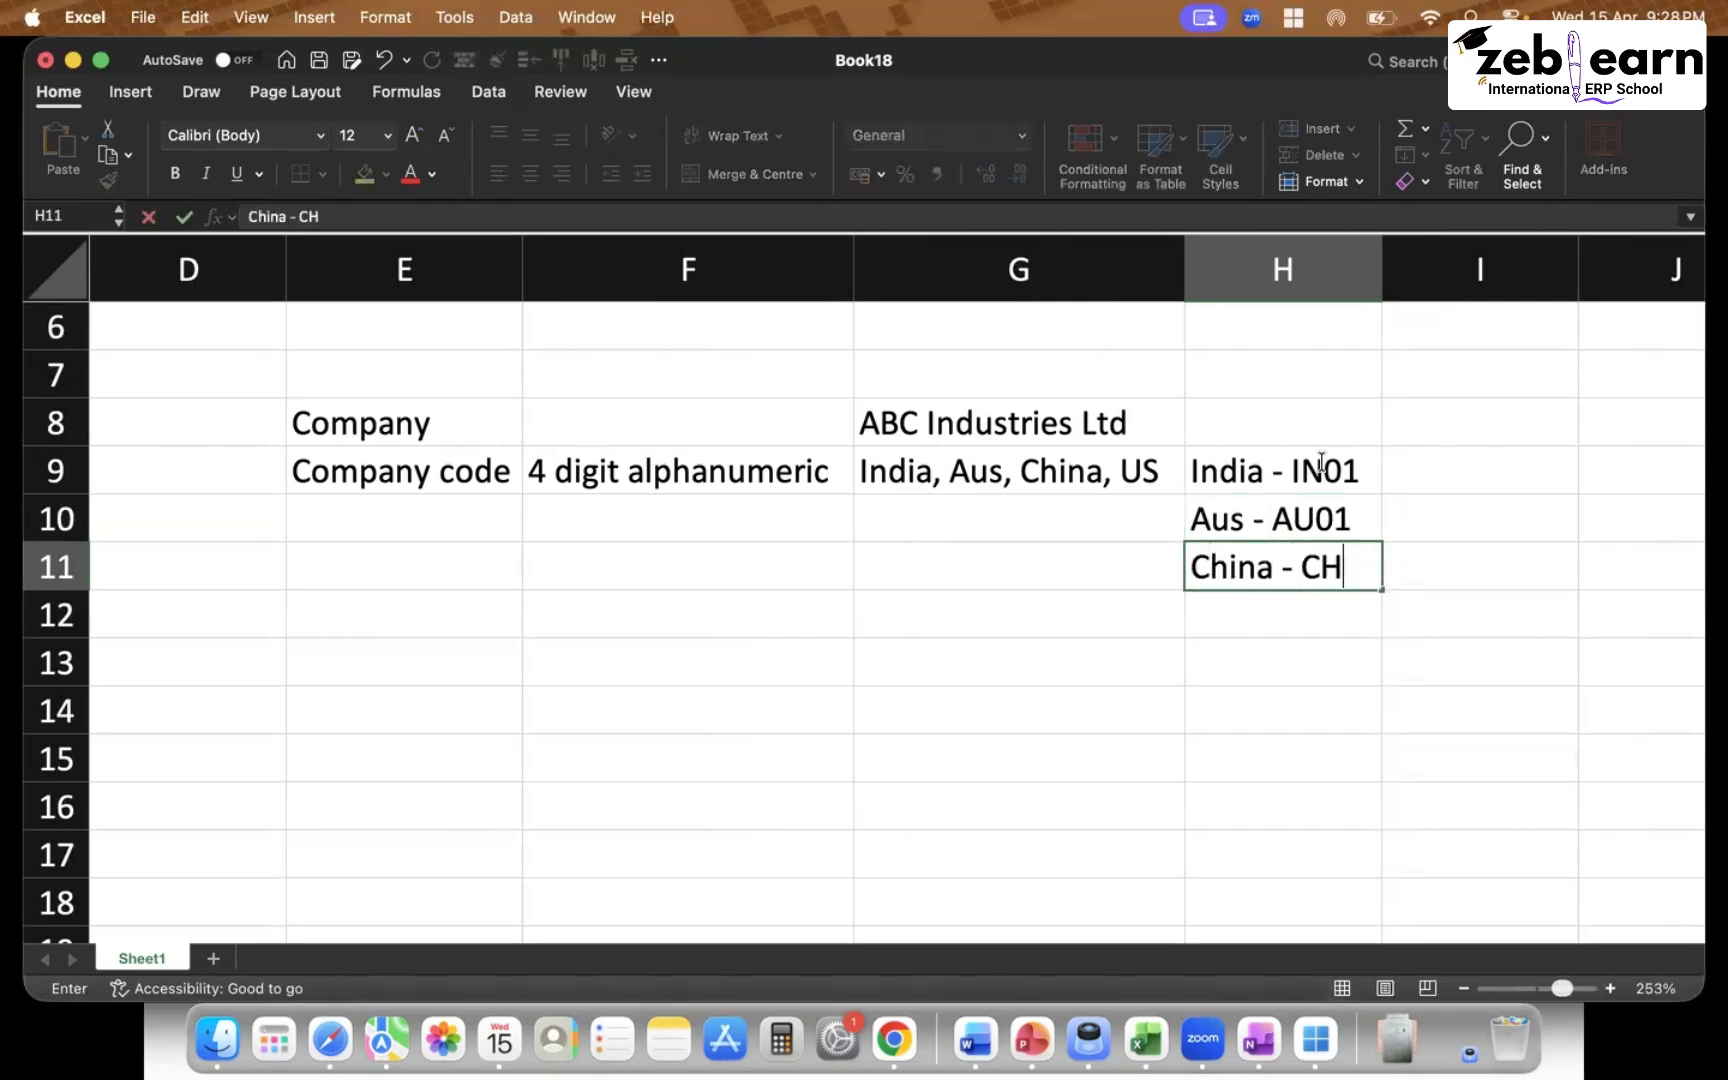
{"action": "type", "text": "01"}
{"action": "left_click", "coordinate": [1272, 619]}
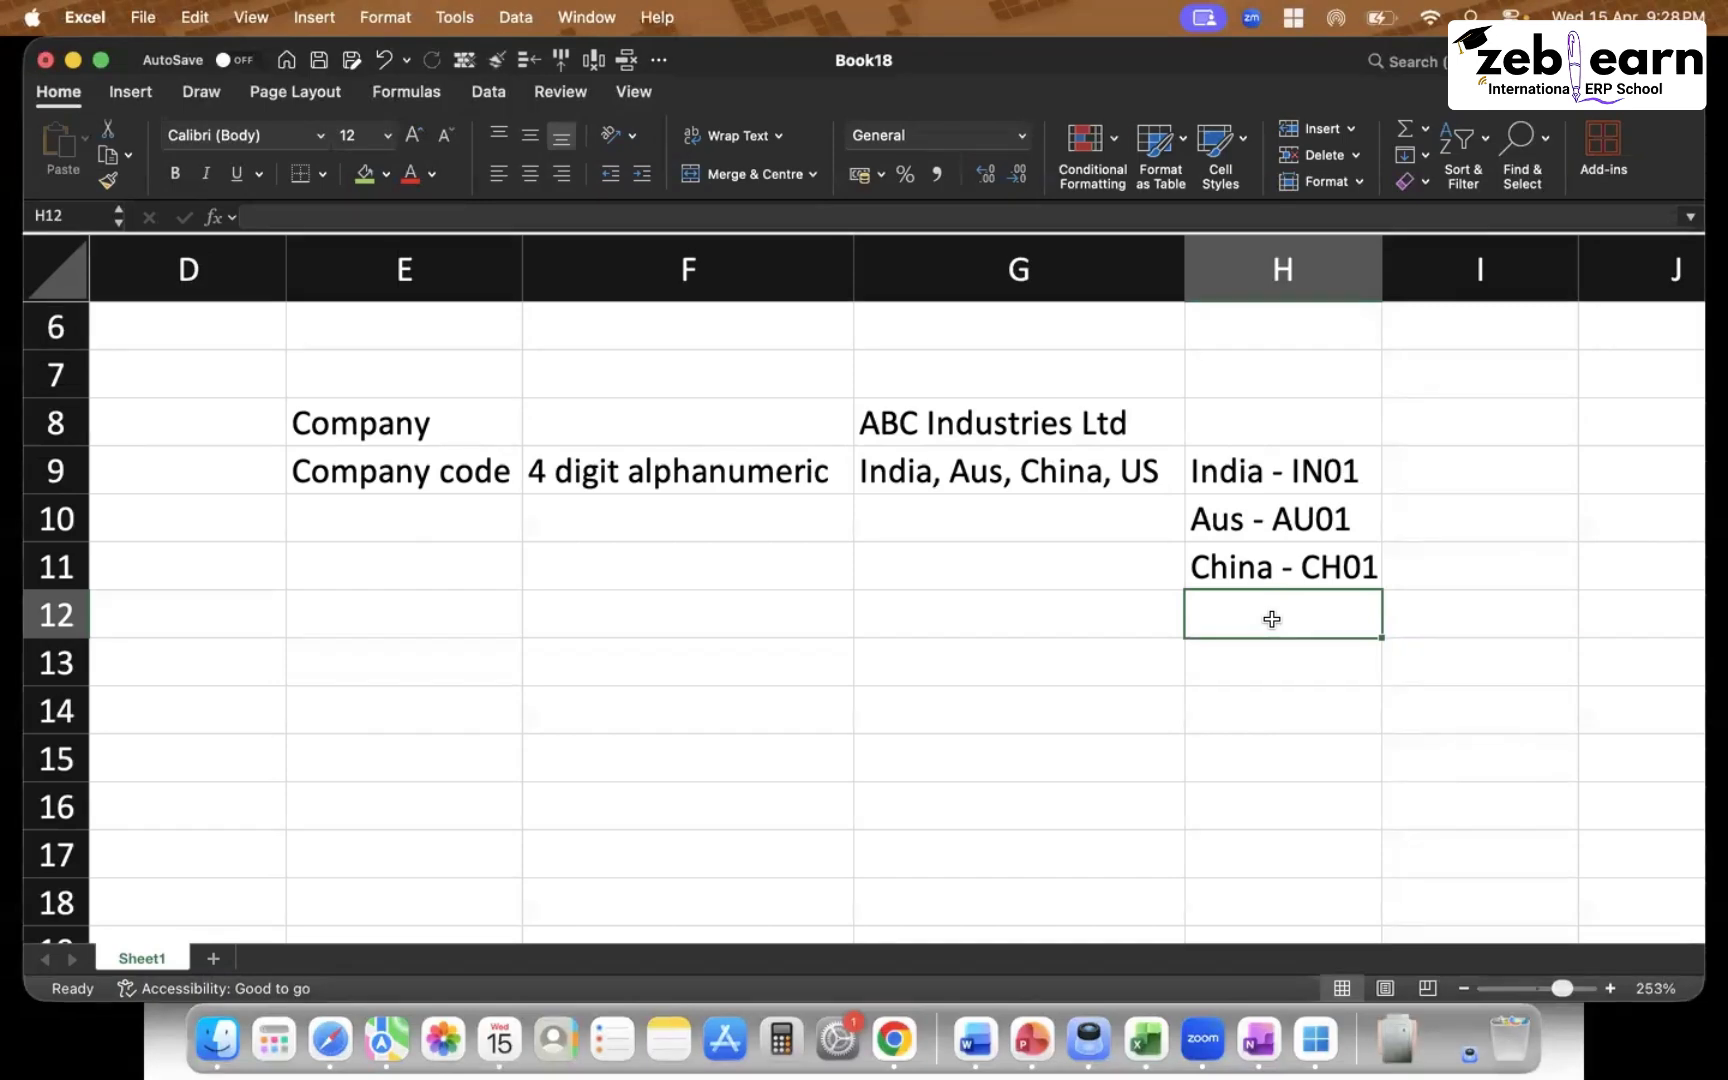
{"action": "type", "text": "U"}
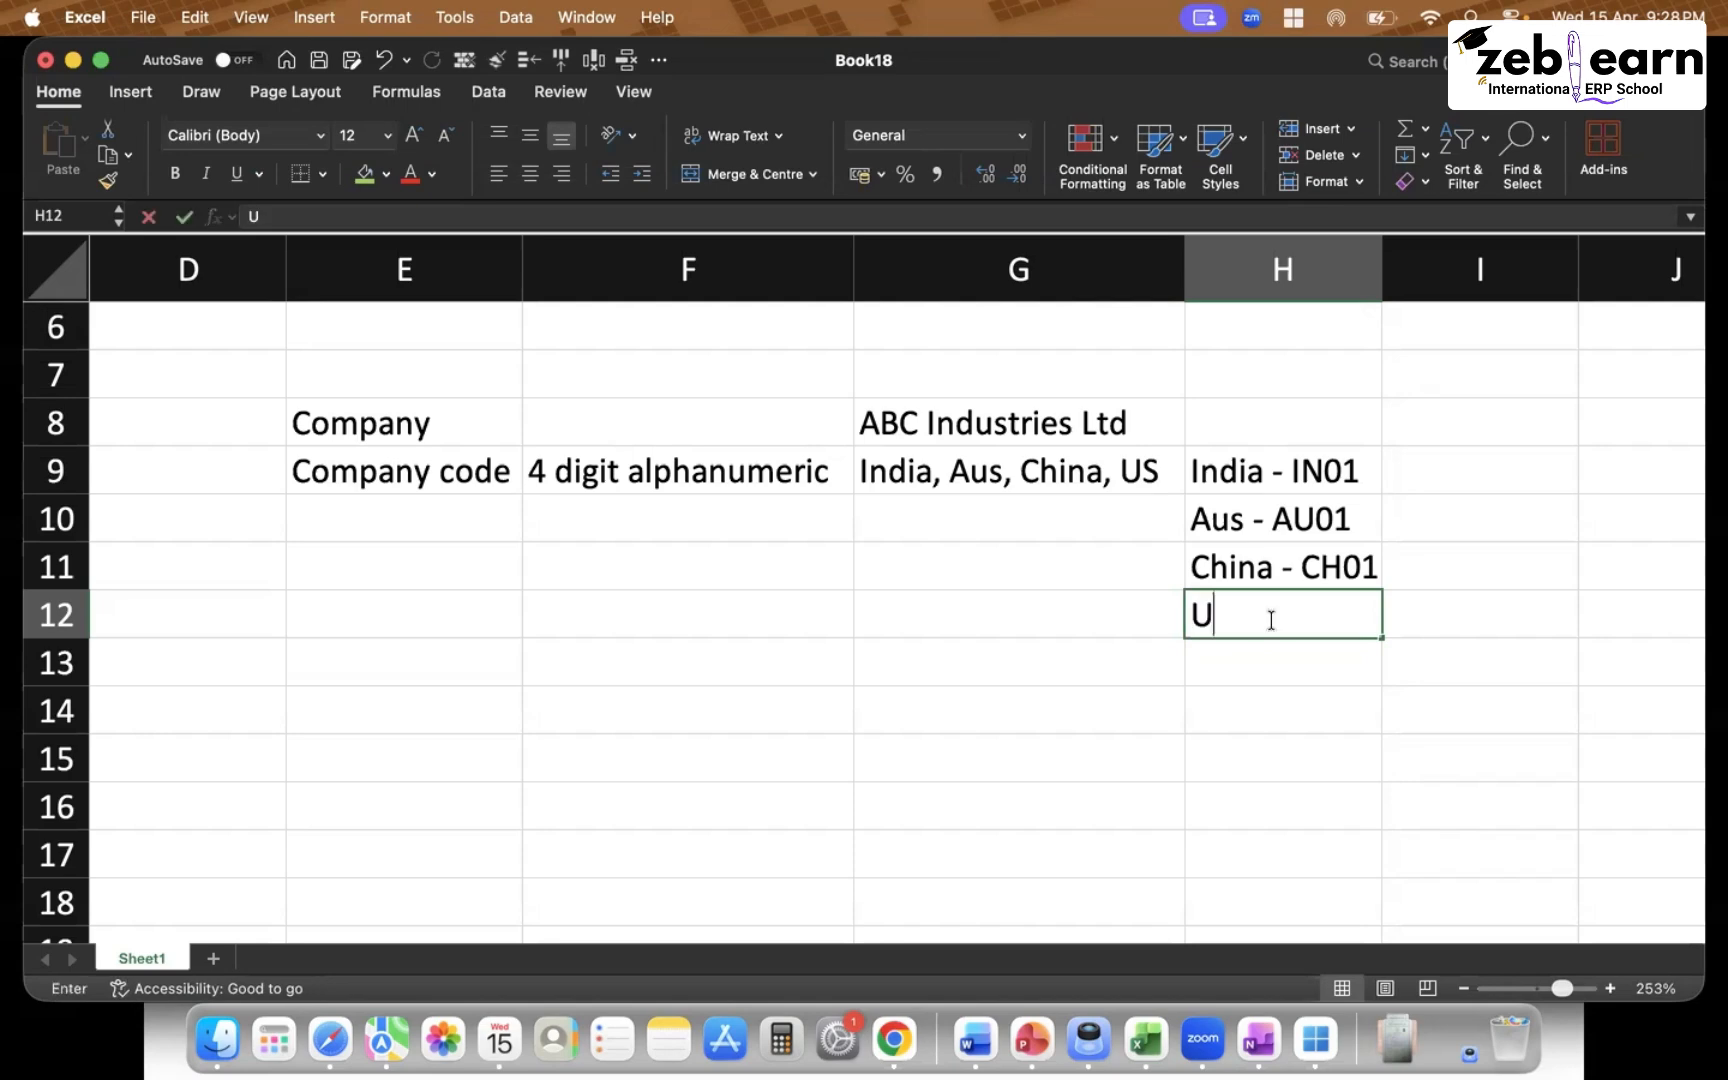
{"action": "type", "text": "S - US01"}
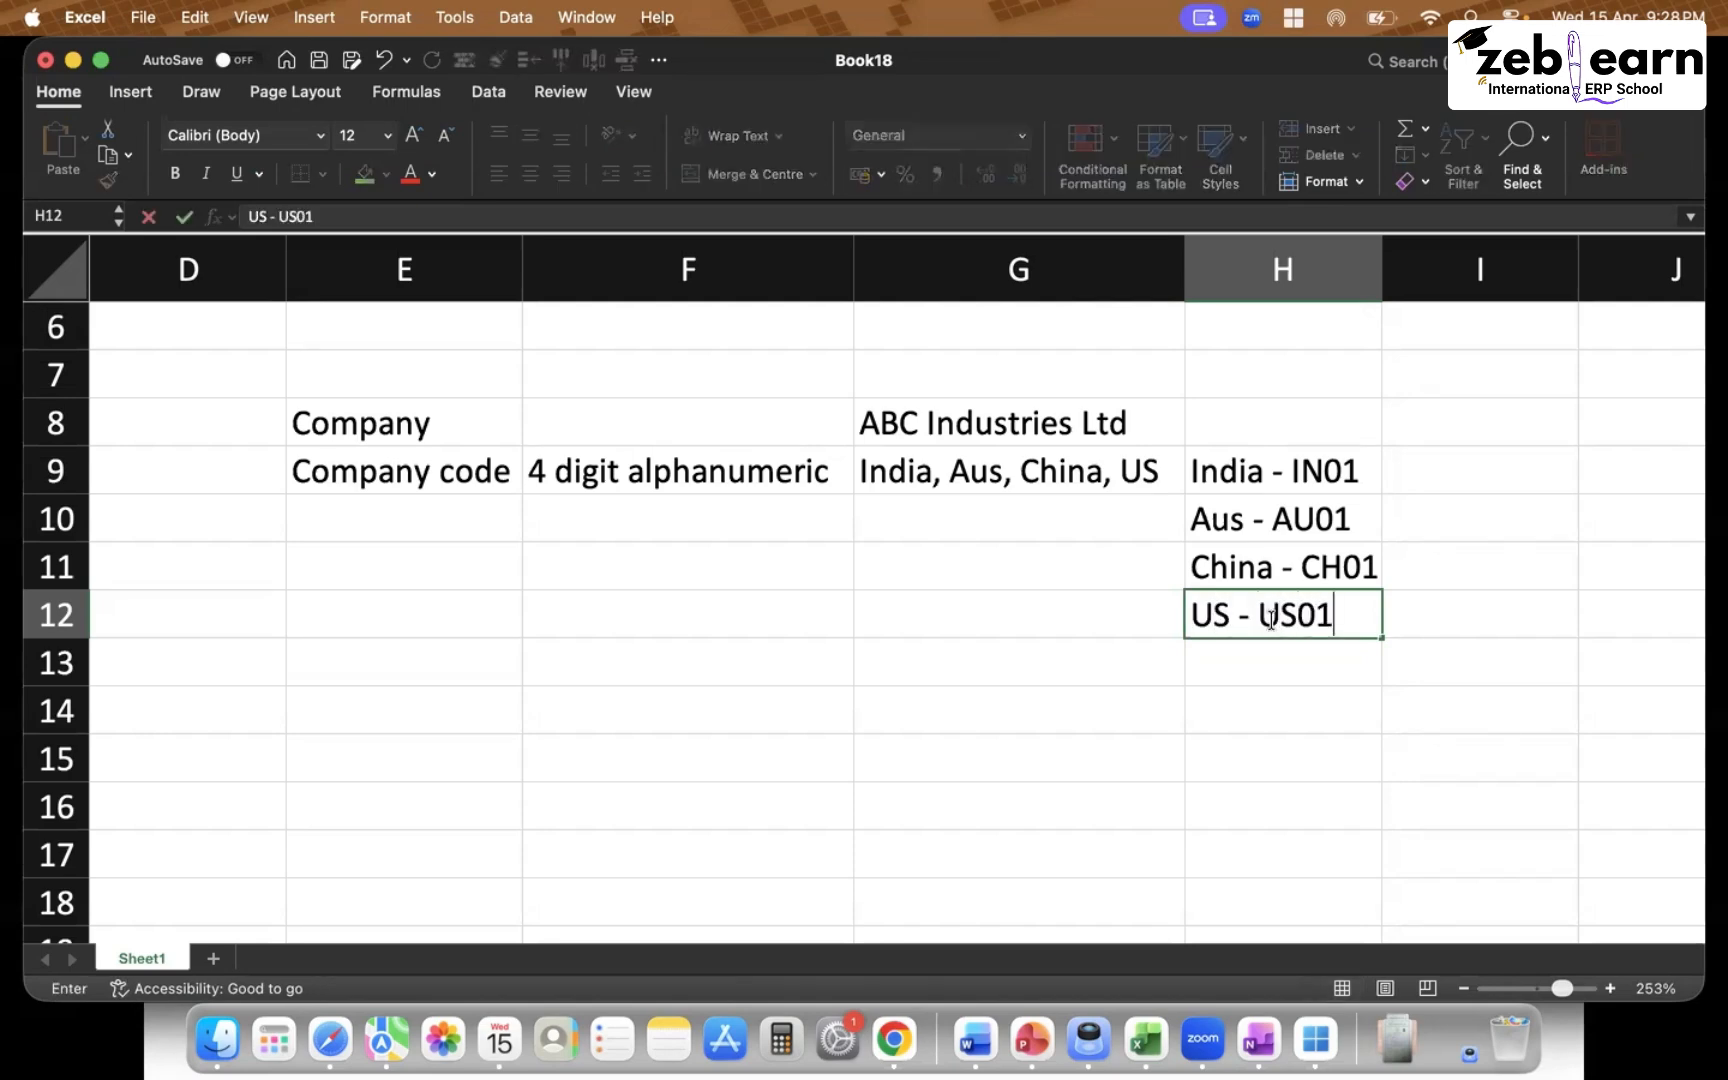
{"action": "left_click", "coordinate": [1505, 515]}
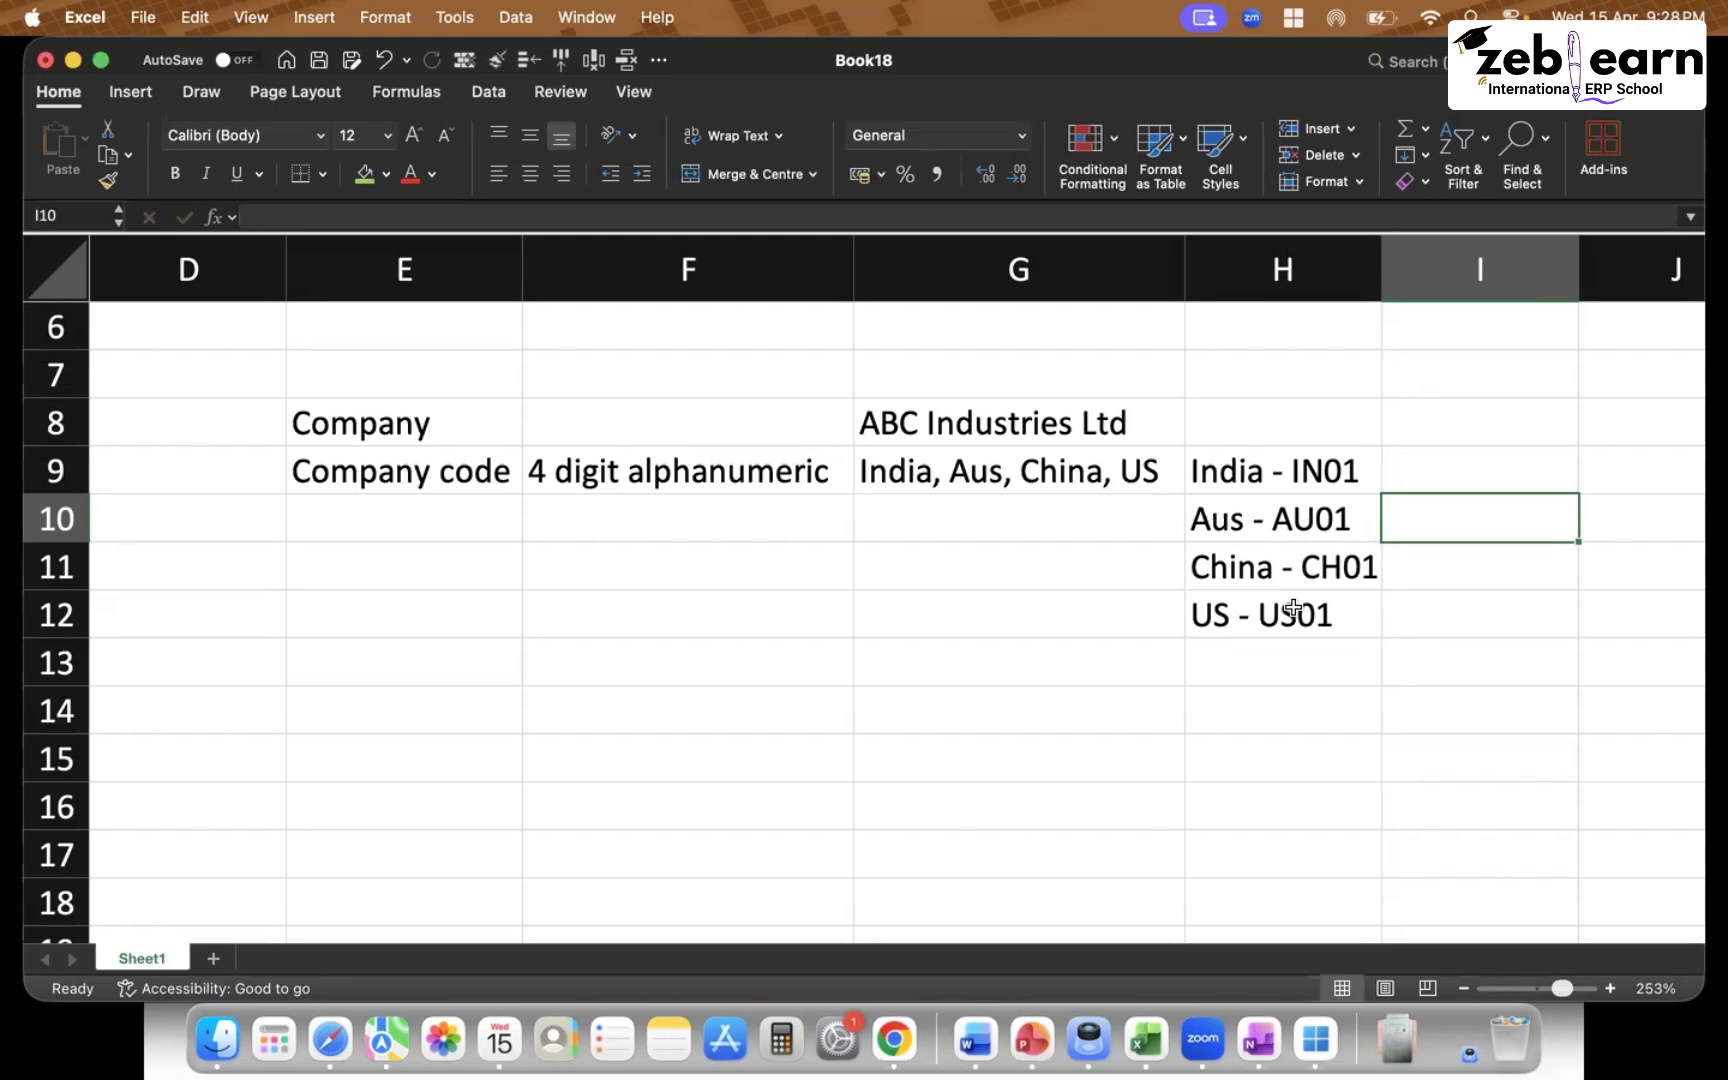
{"action": "left_click", "coordinate": [1214, 487]}
{"action": "left_click", "coordinate": [639, 467]}
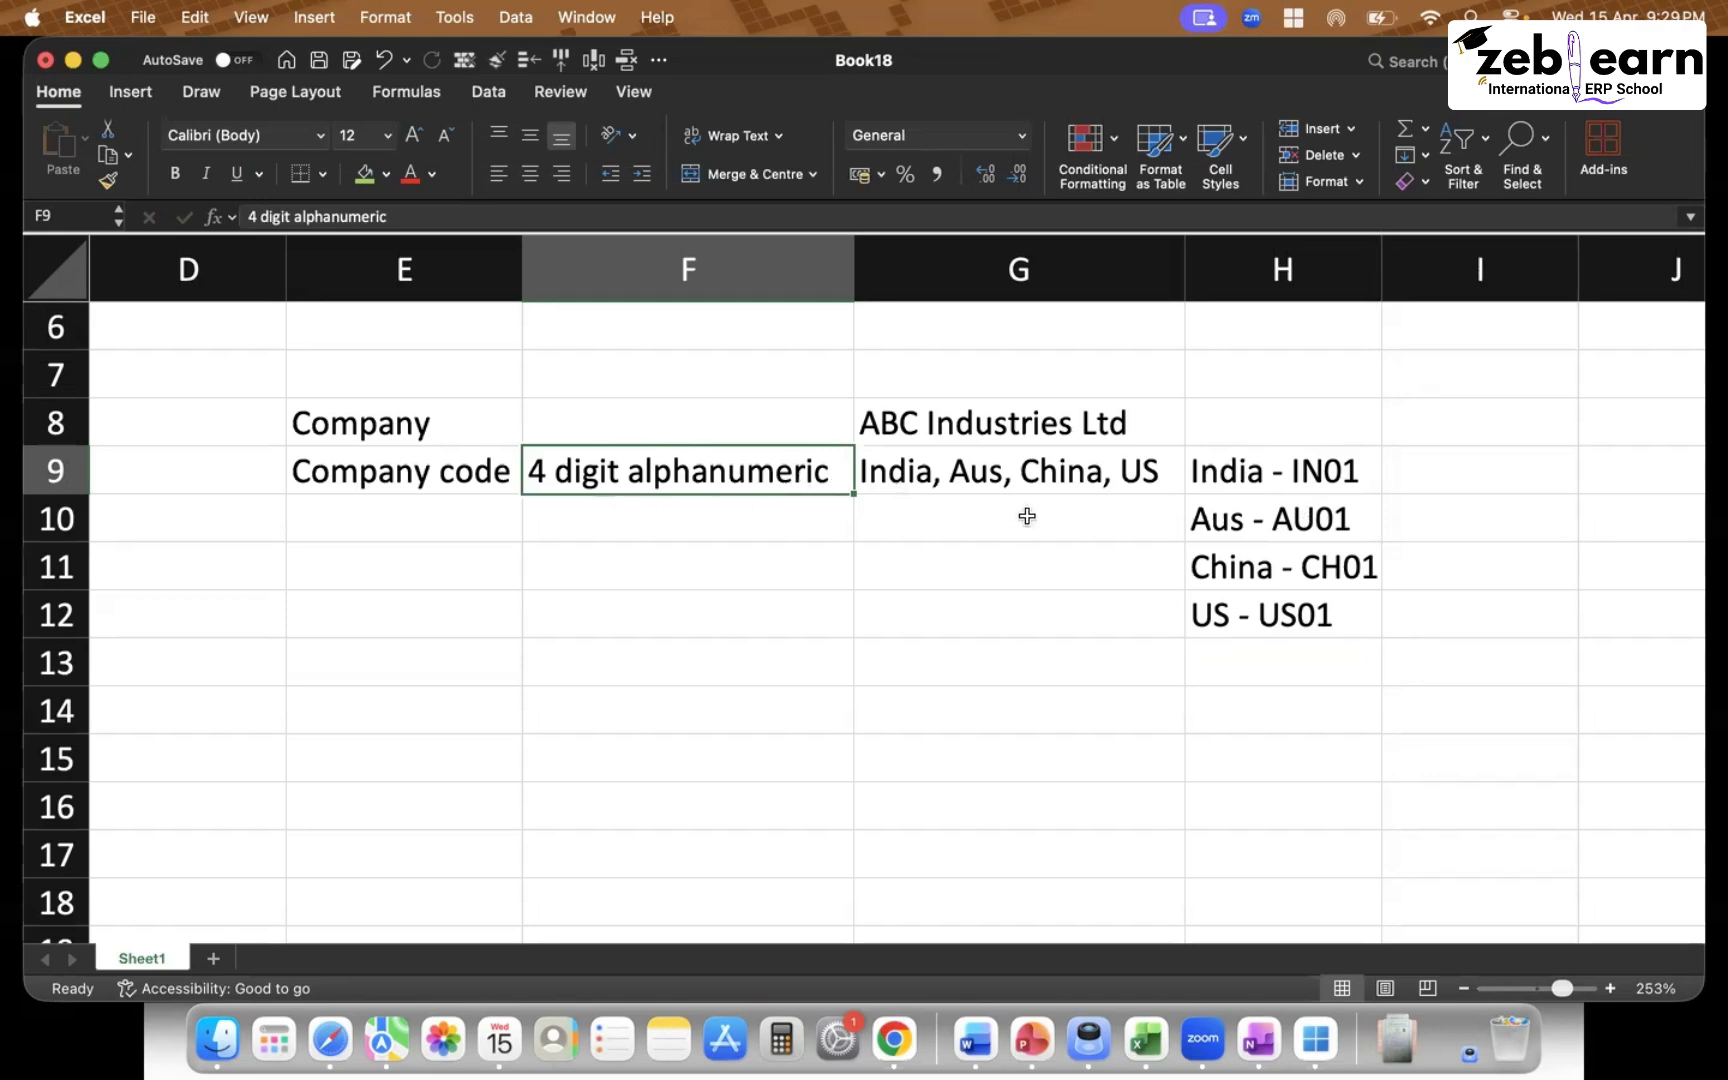
{"action": "left_click", "coordinate": [1298, 501]}
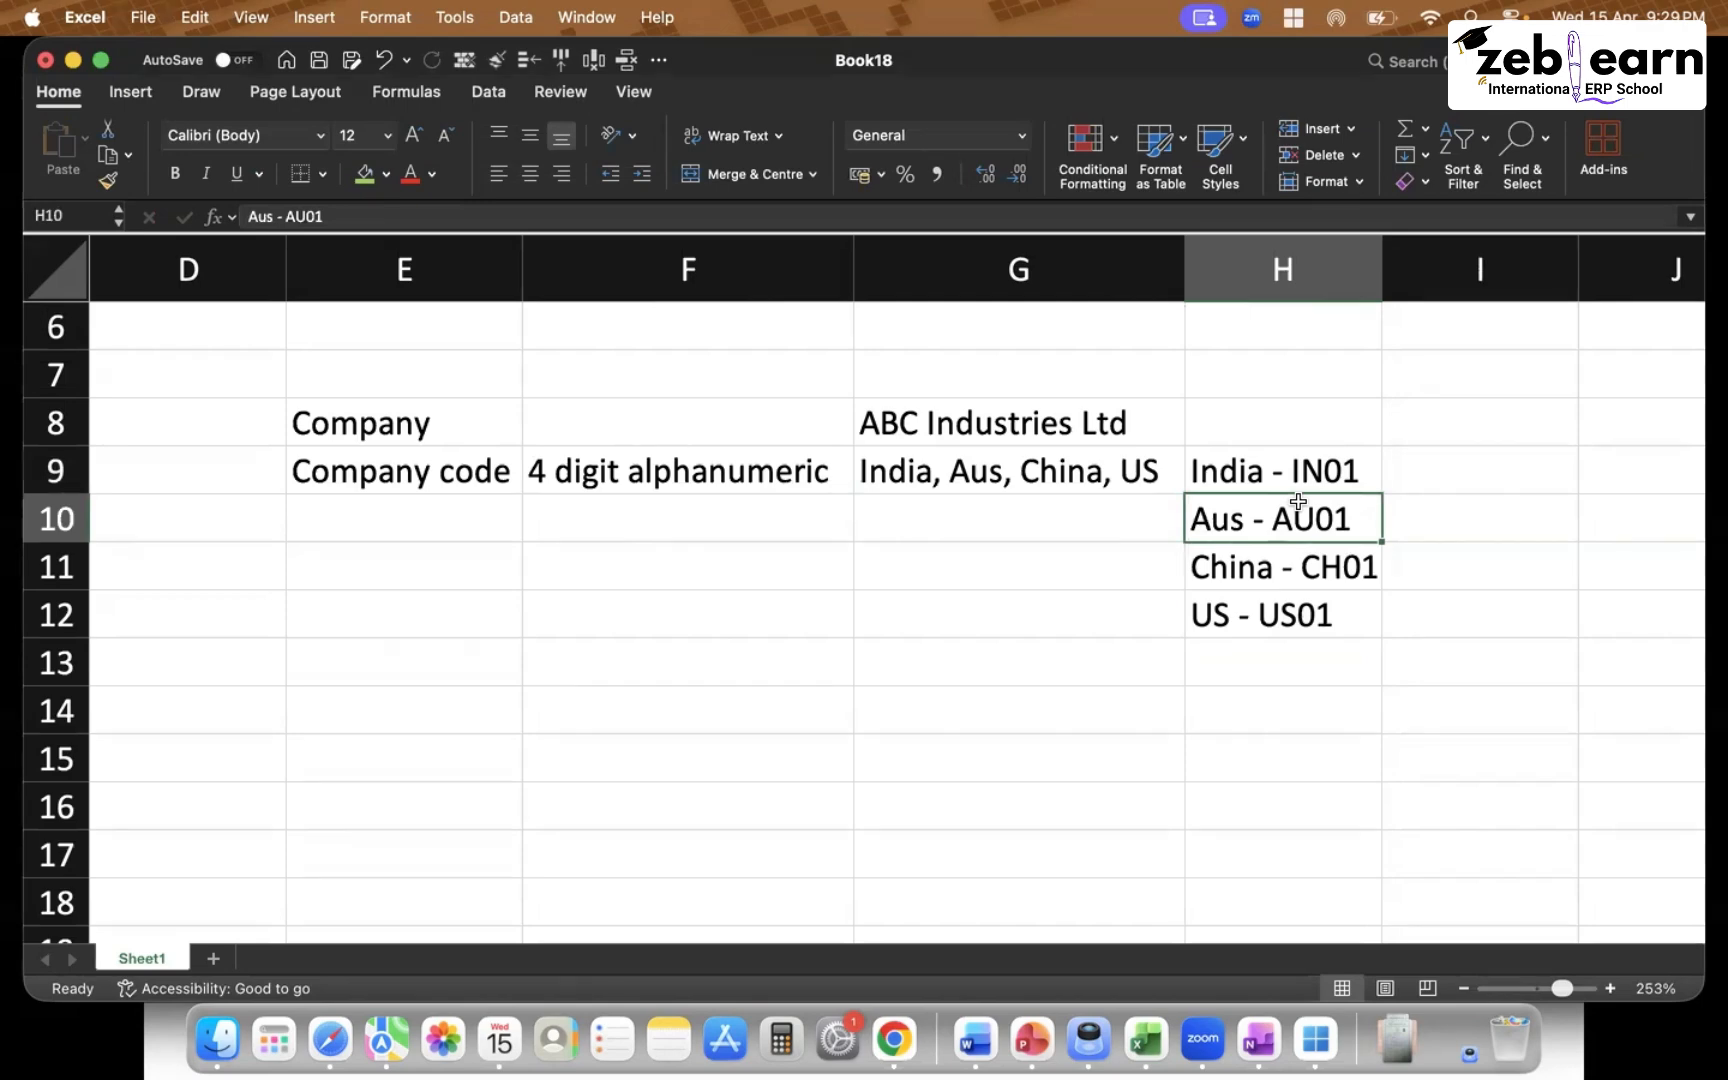
{"action": "left_click", "coordinate": [1348, 574]}
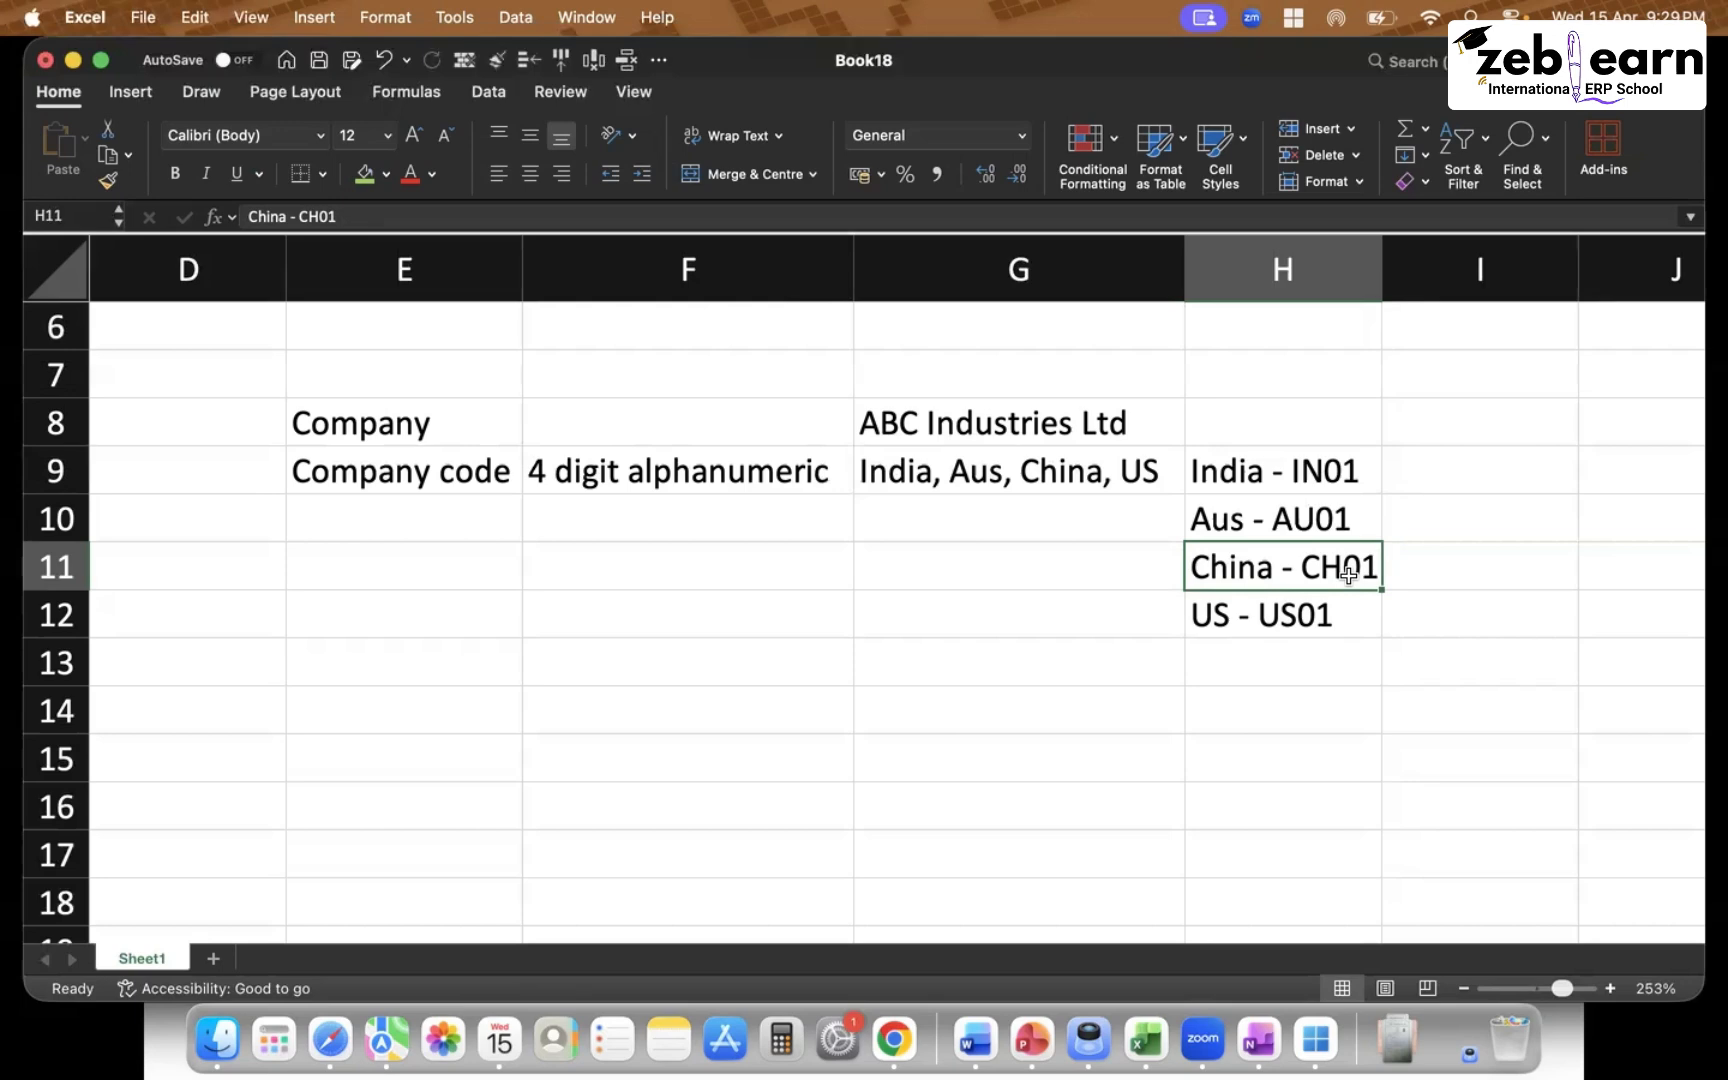
{"action": "left_click", "coordinate": [470, 470]}
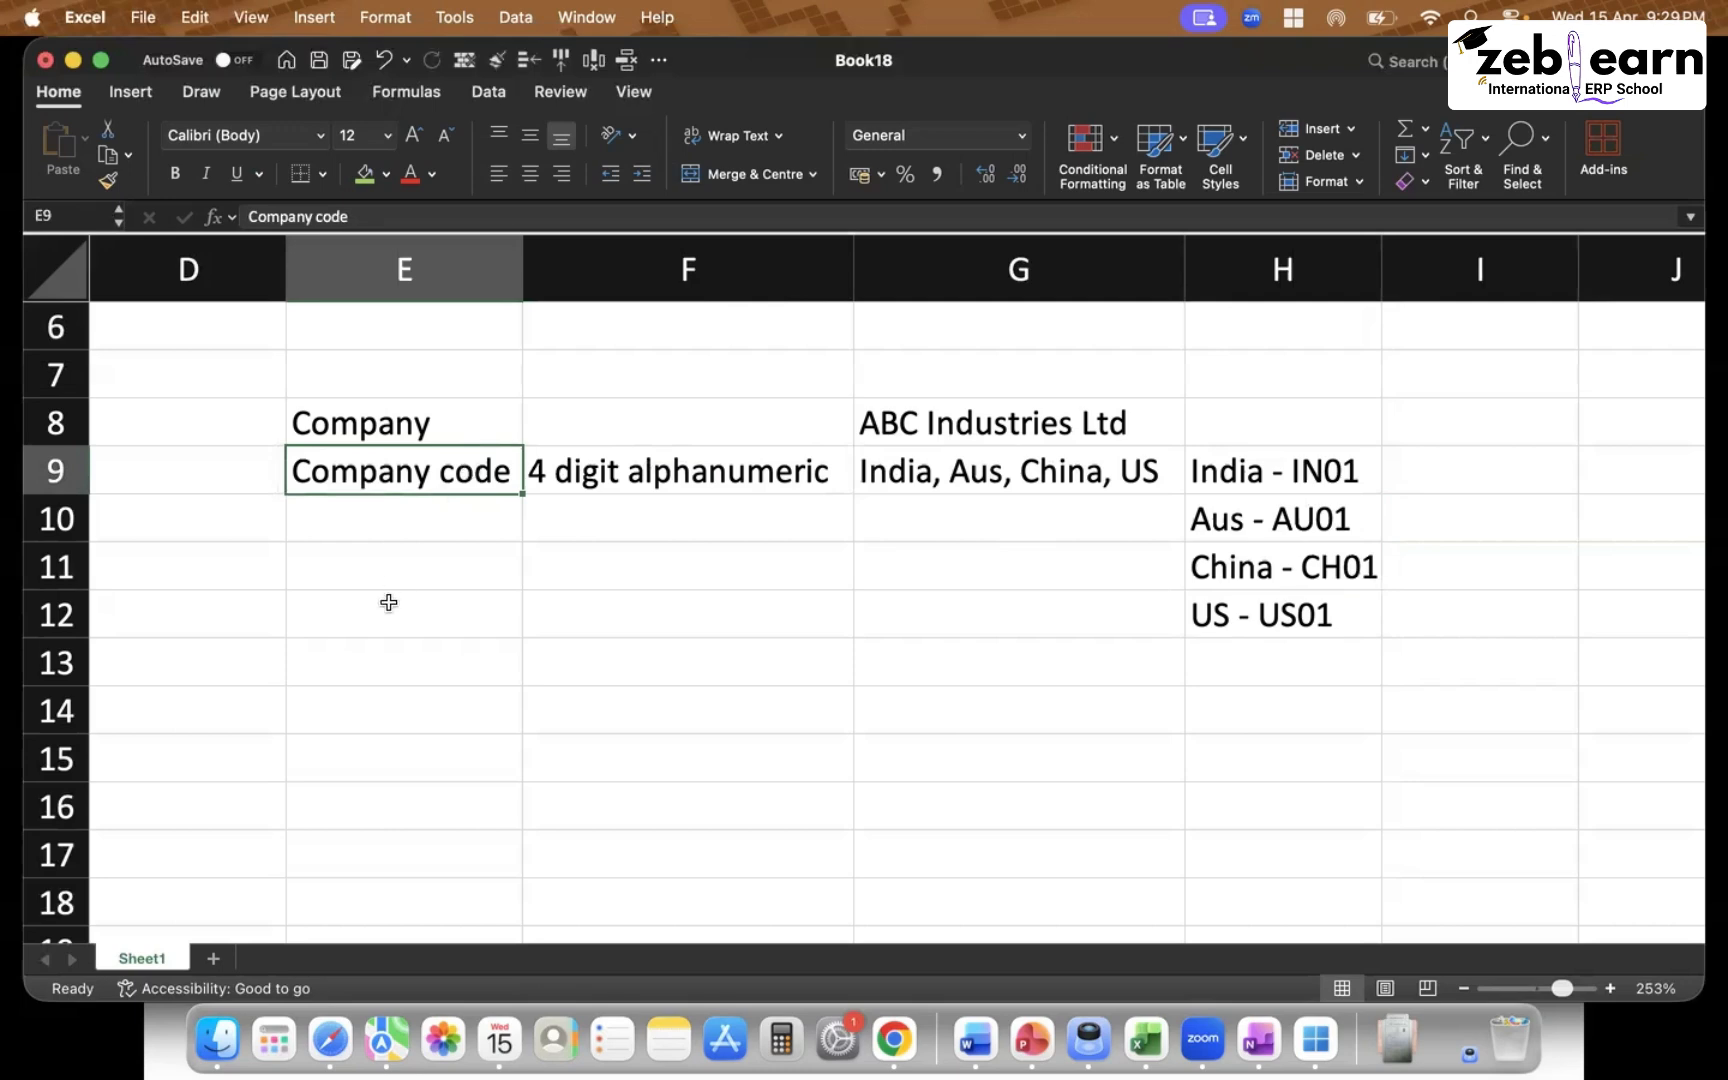
Add the label Plant in E13, below the Company code label
{"action": "left_click", "coordinate": [376, 667]}
{"action": "type", "text": "Plant"}
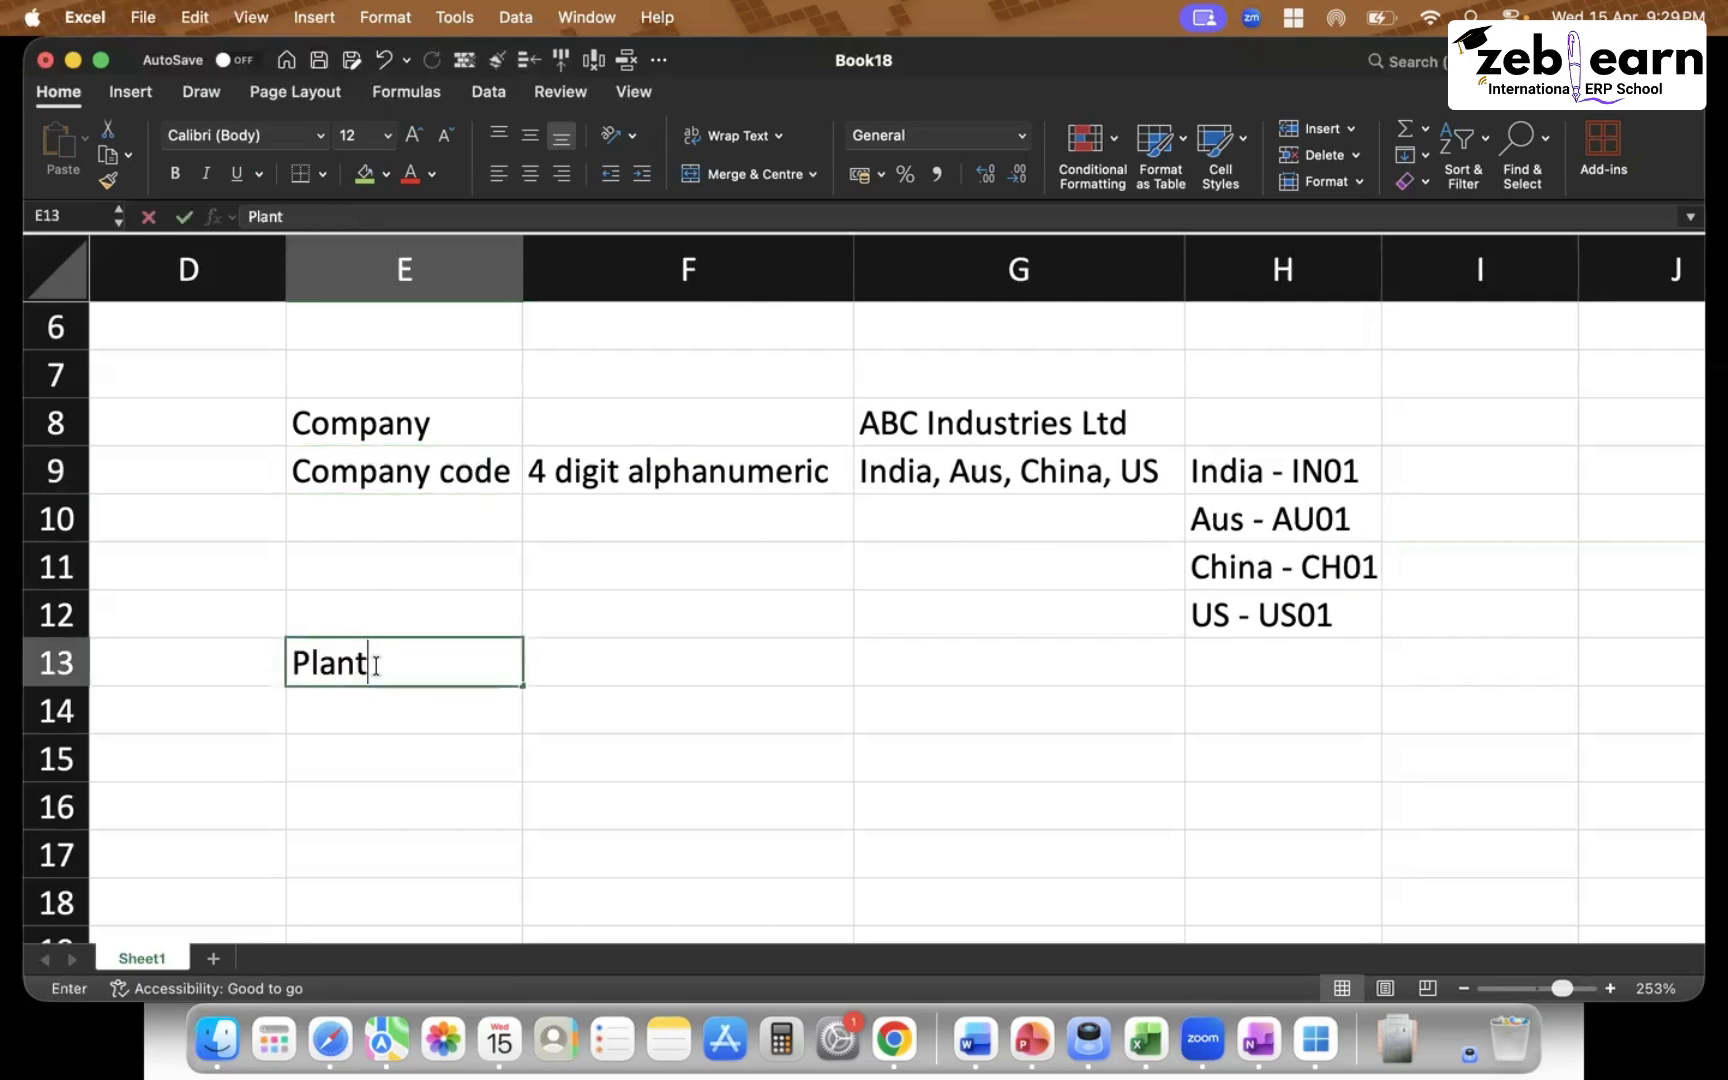
{"action": "key", "text": "Return"}
Fill the ABC Industries Ltd cell G8 with green and the country list cell G9 with orange
{"action": "left_click", "coordinate": [429, 475]}
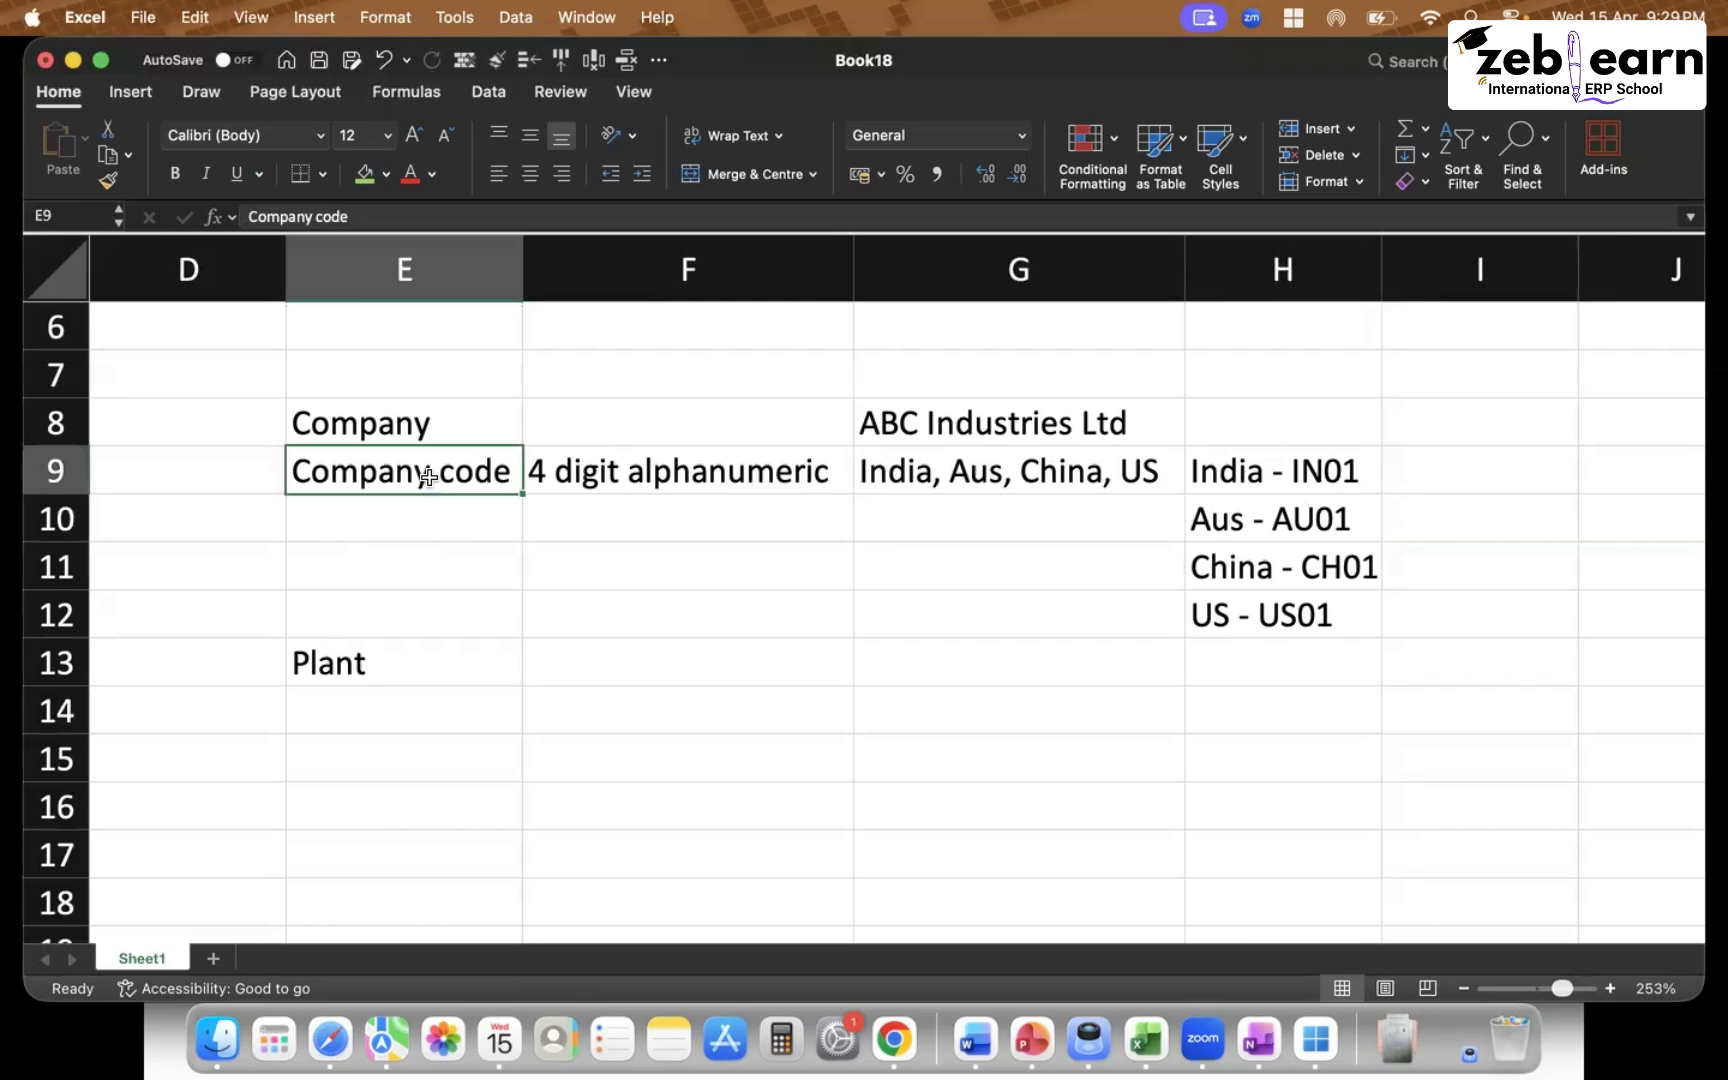
{"action": "left_click", "coordinate": [944, 408]}
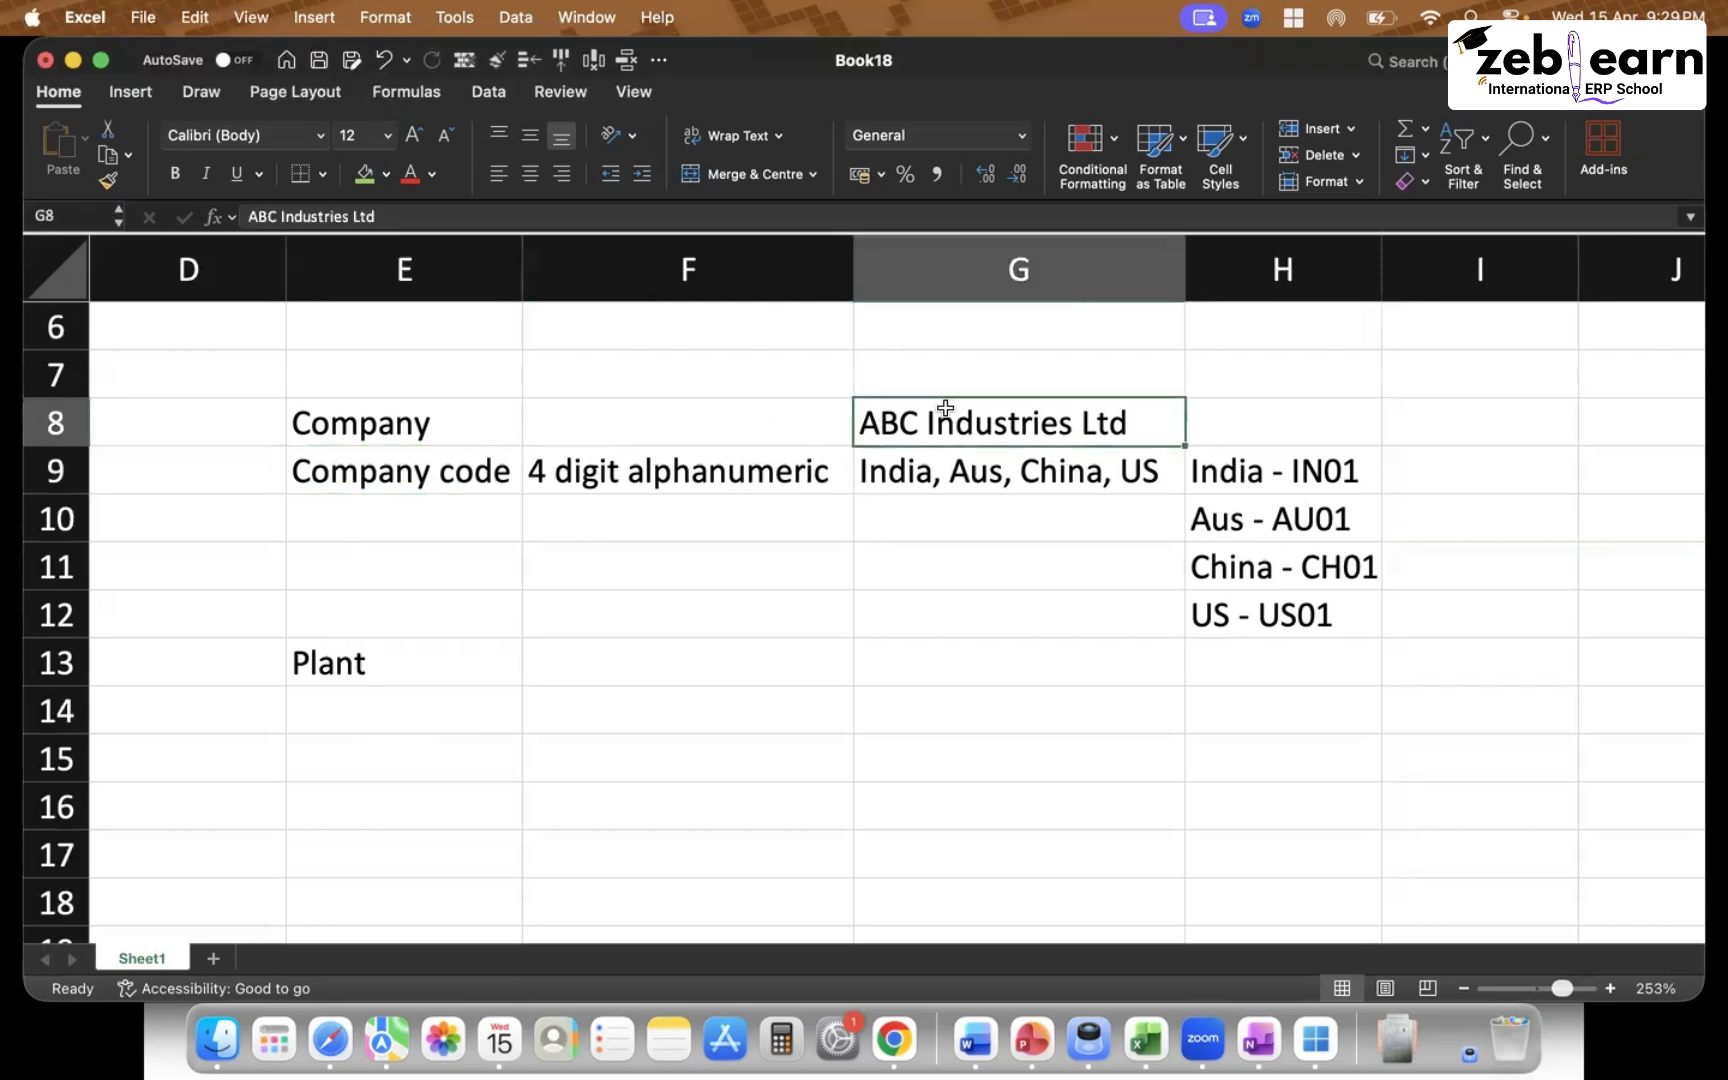
{"action": "left_click", "coordinate": [364, 176]}
{"action": "left_click", "coordinate": [998, 478]}
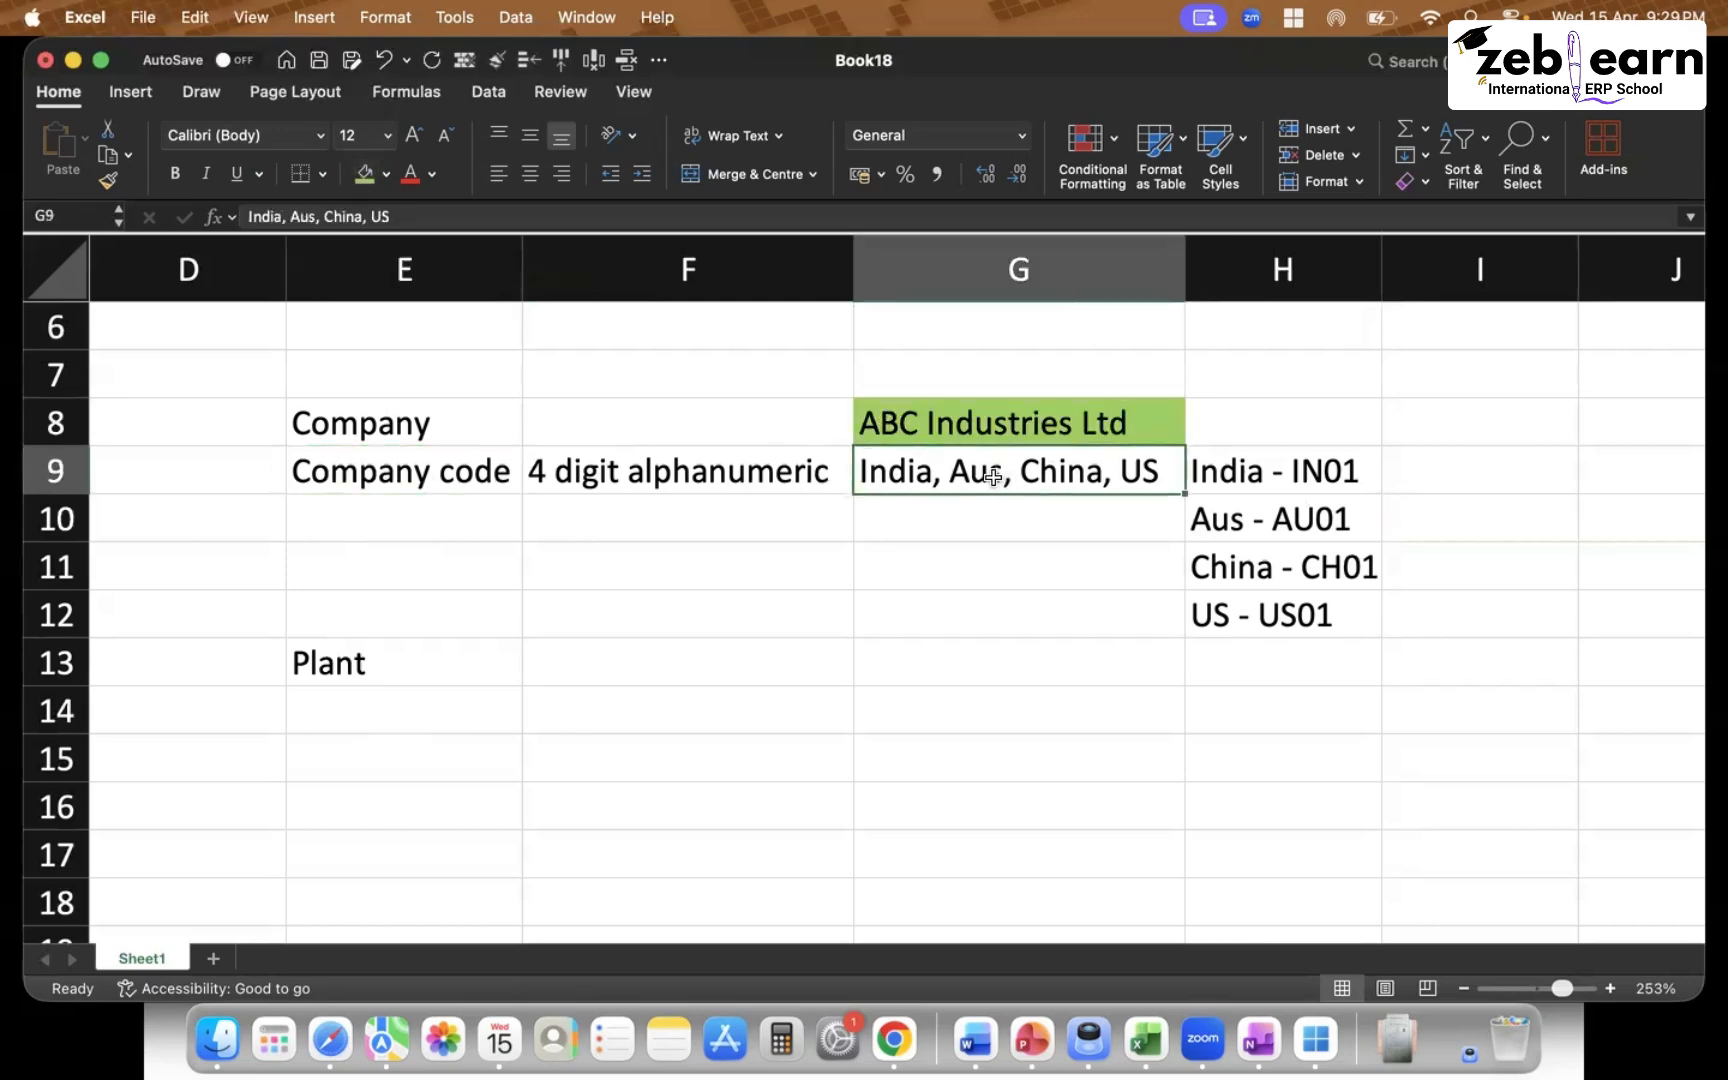
{"action": "left_click", "coordinate": [387, 175]}
{"action": "left_click", "coordinate": [530, 305]}
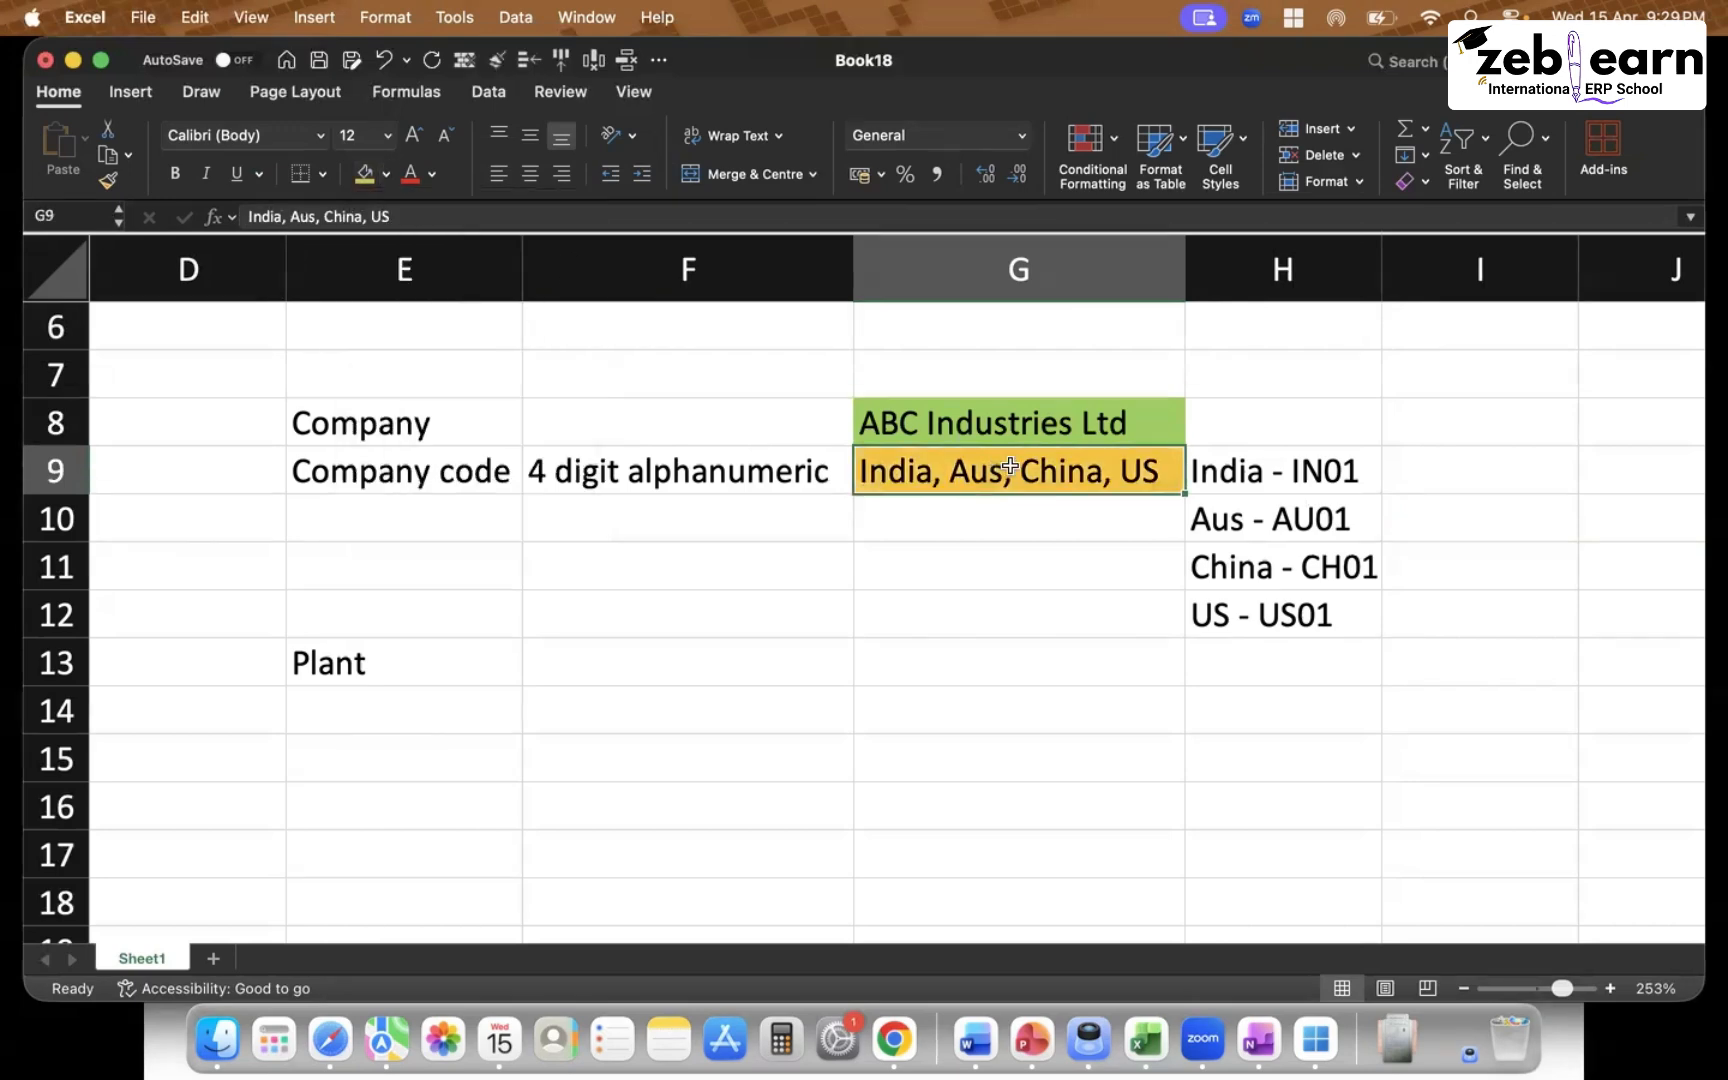
{"action": "left_click", "coordinate": [1016, 500]}
{"action": "left_click", "coordinate": [970, 476]}
{"action": "left_click", "coordinate": [909, 667]}
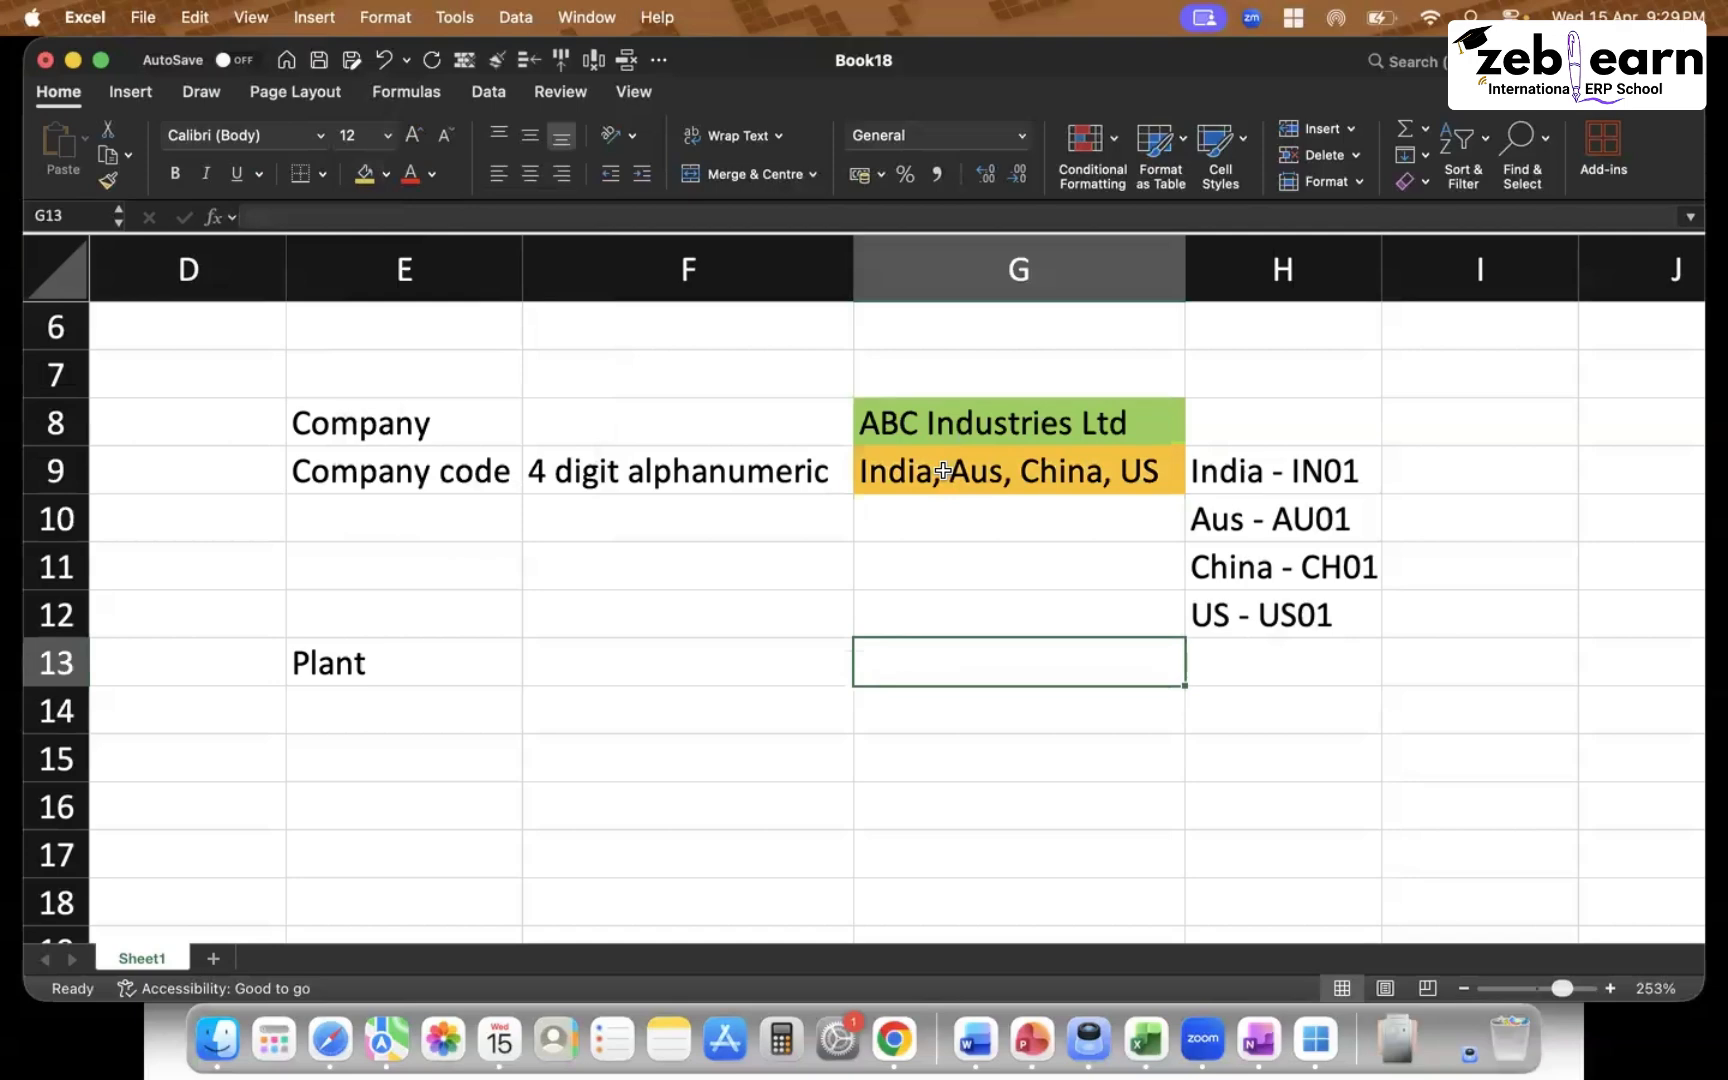
Enter the Indian plants MUM, DEL, BLR in I9 beside the India company code
{"action": "left_click", "coordinate": [1264, 517]}
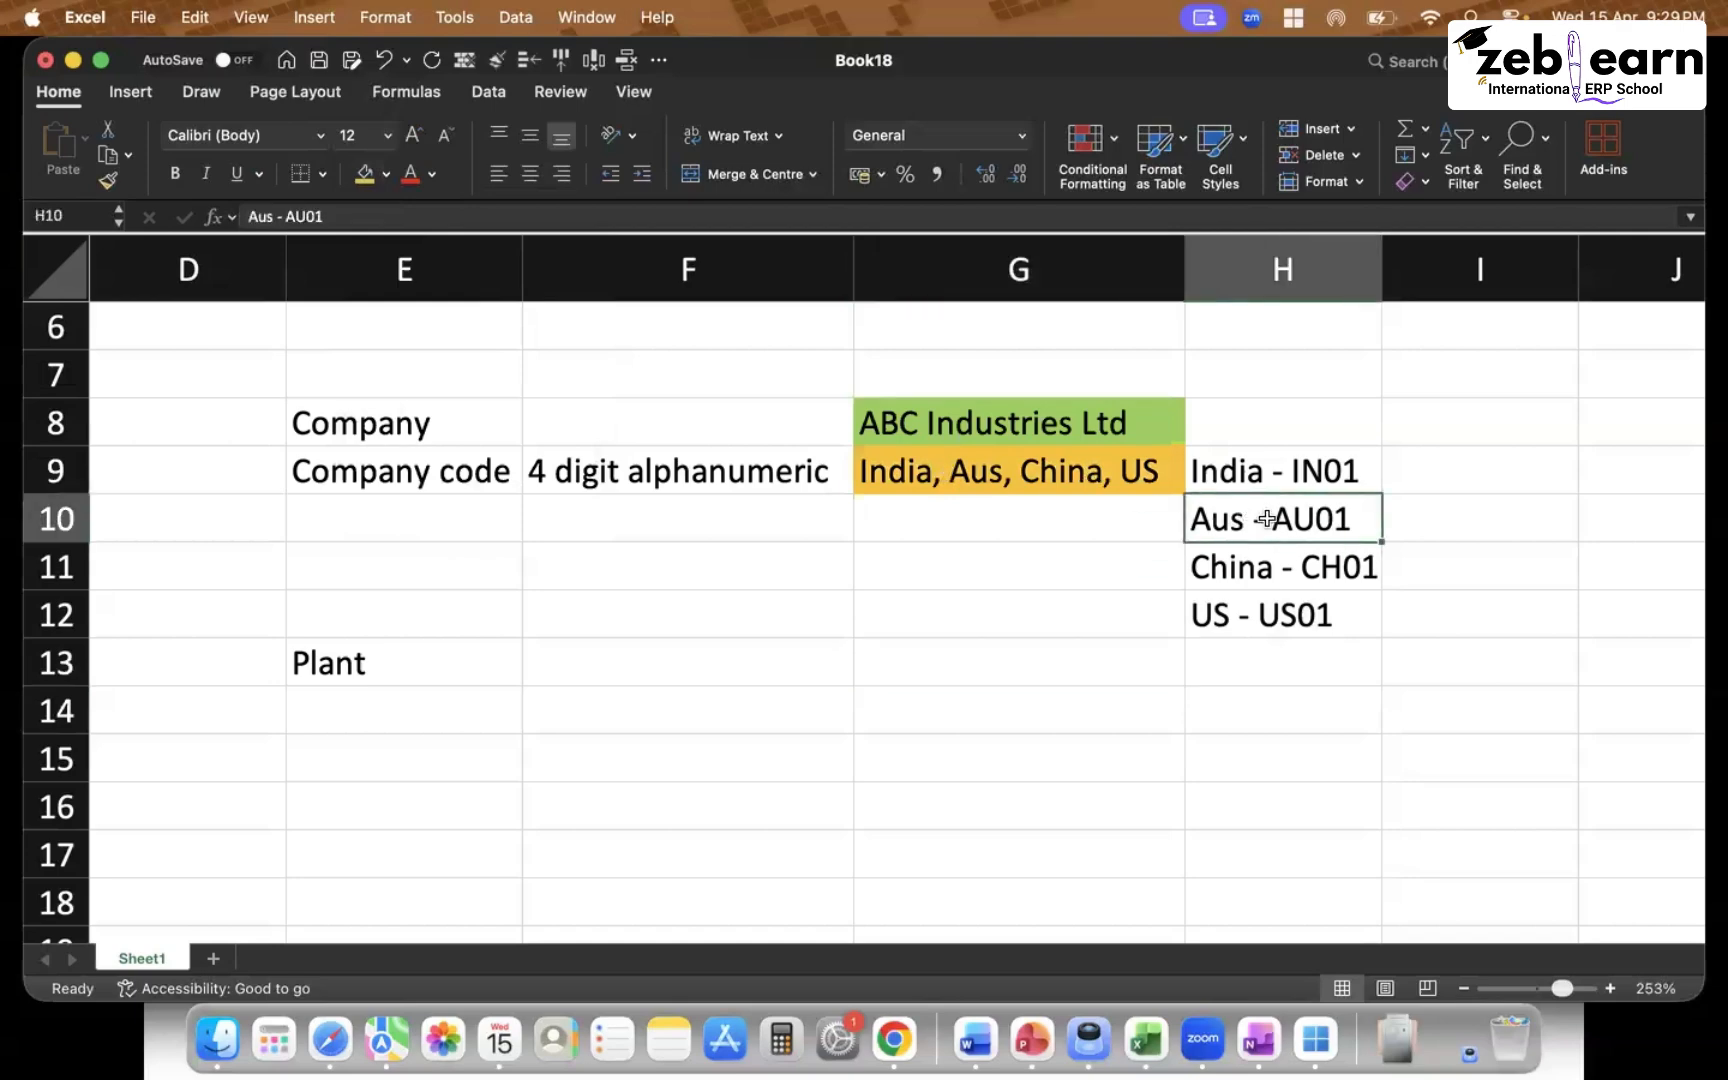
{"action": "left_click", "coordinate": [1392, 483]}
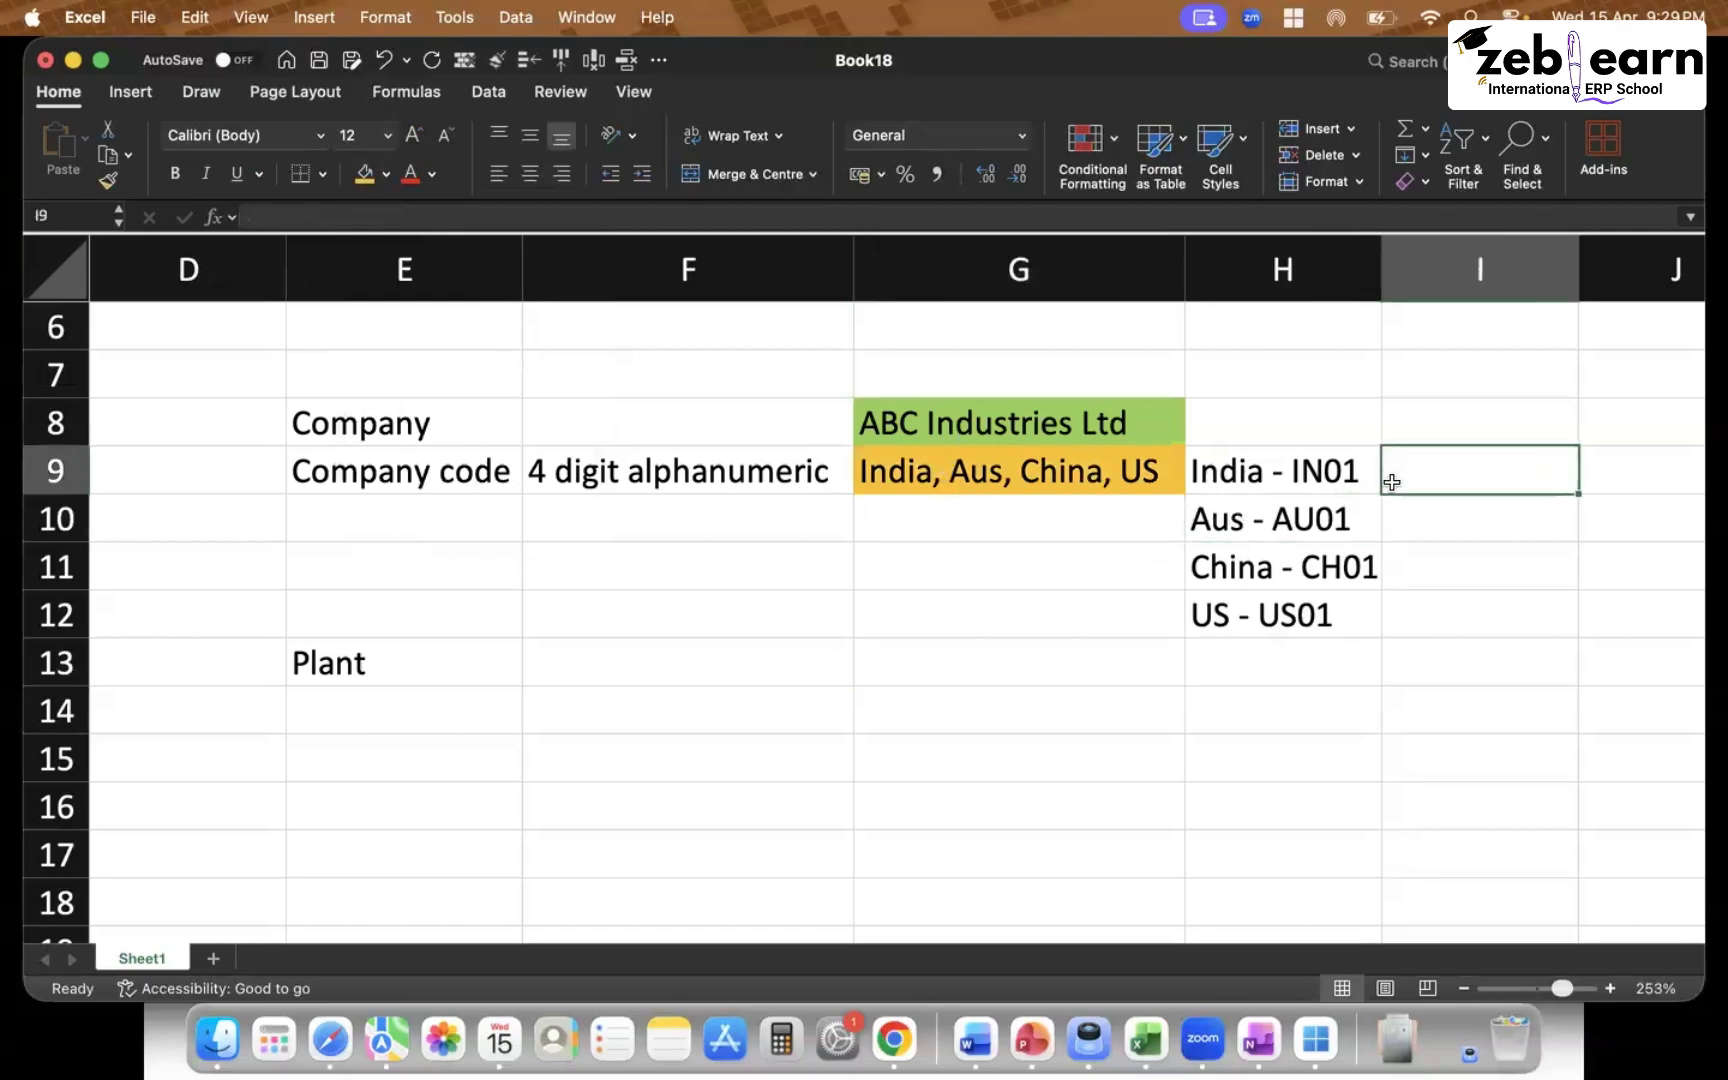
{"action": "double_click", "coordinate": [1392, 483]}
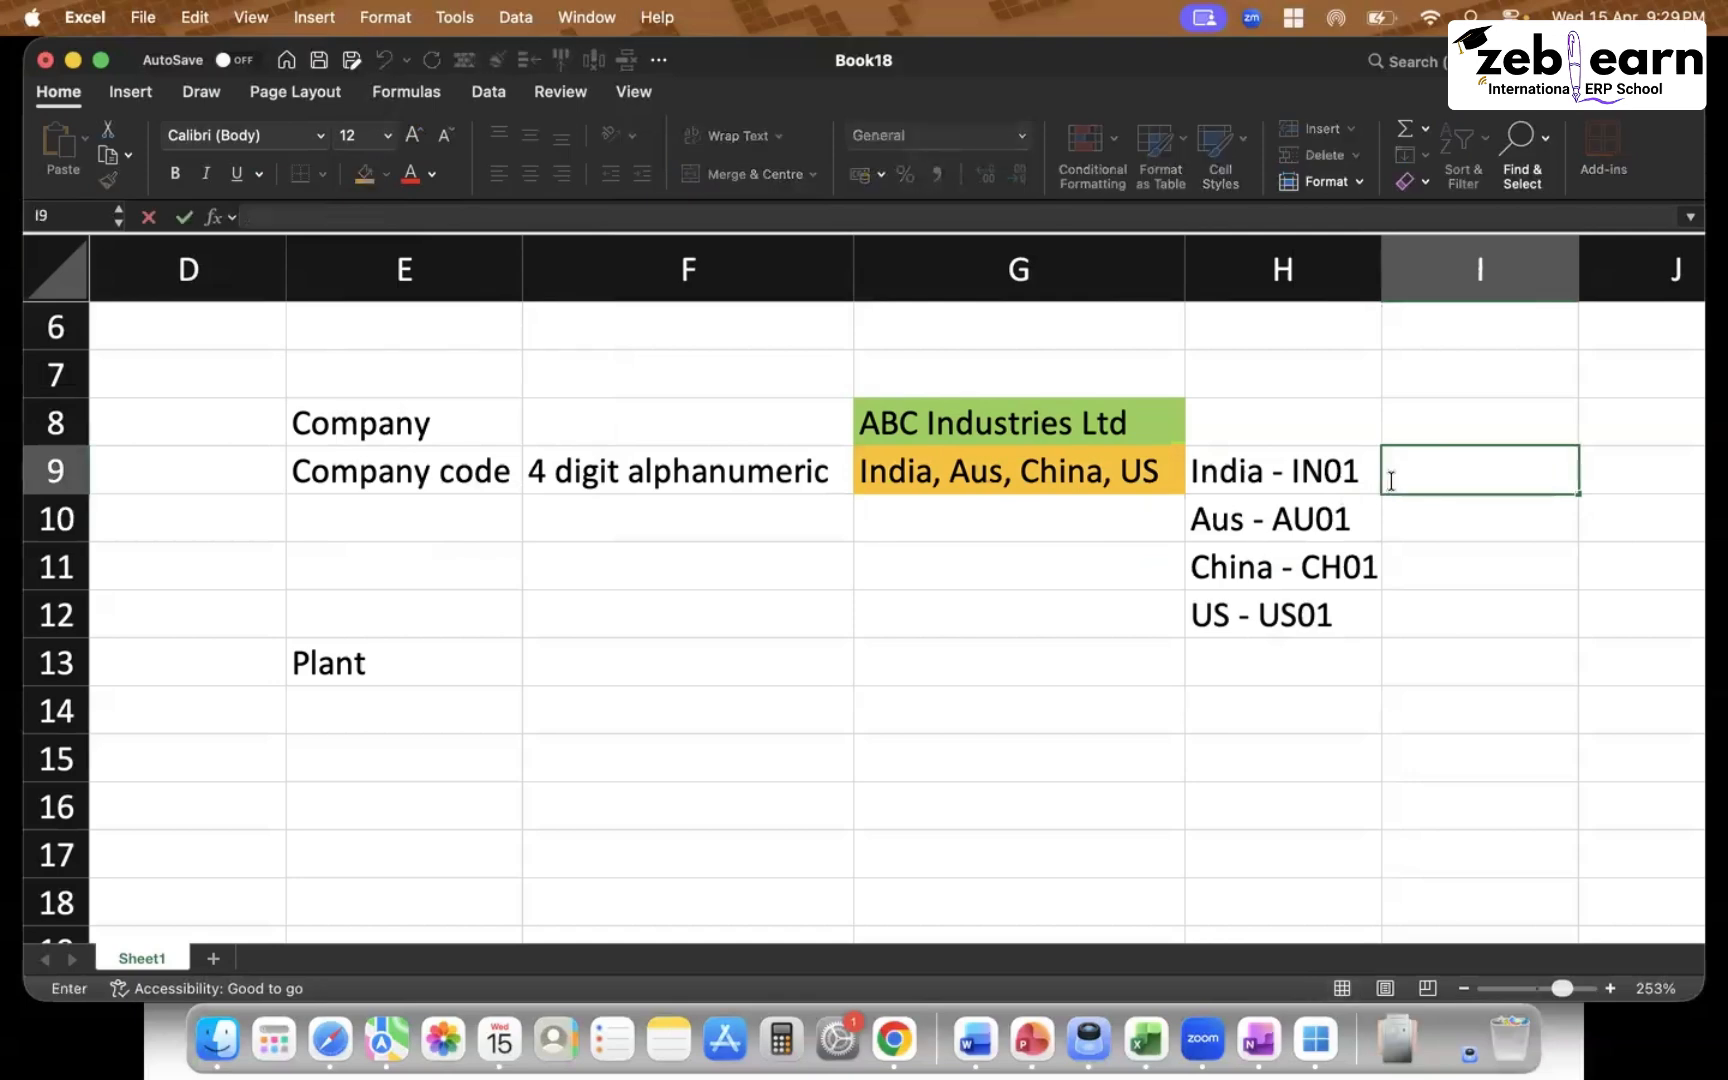
{"action": "type", "text": "MUM, DE"}
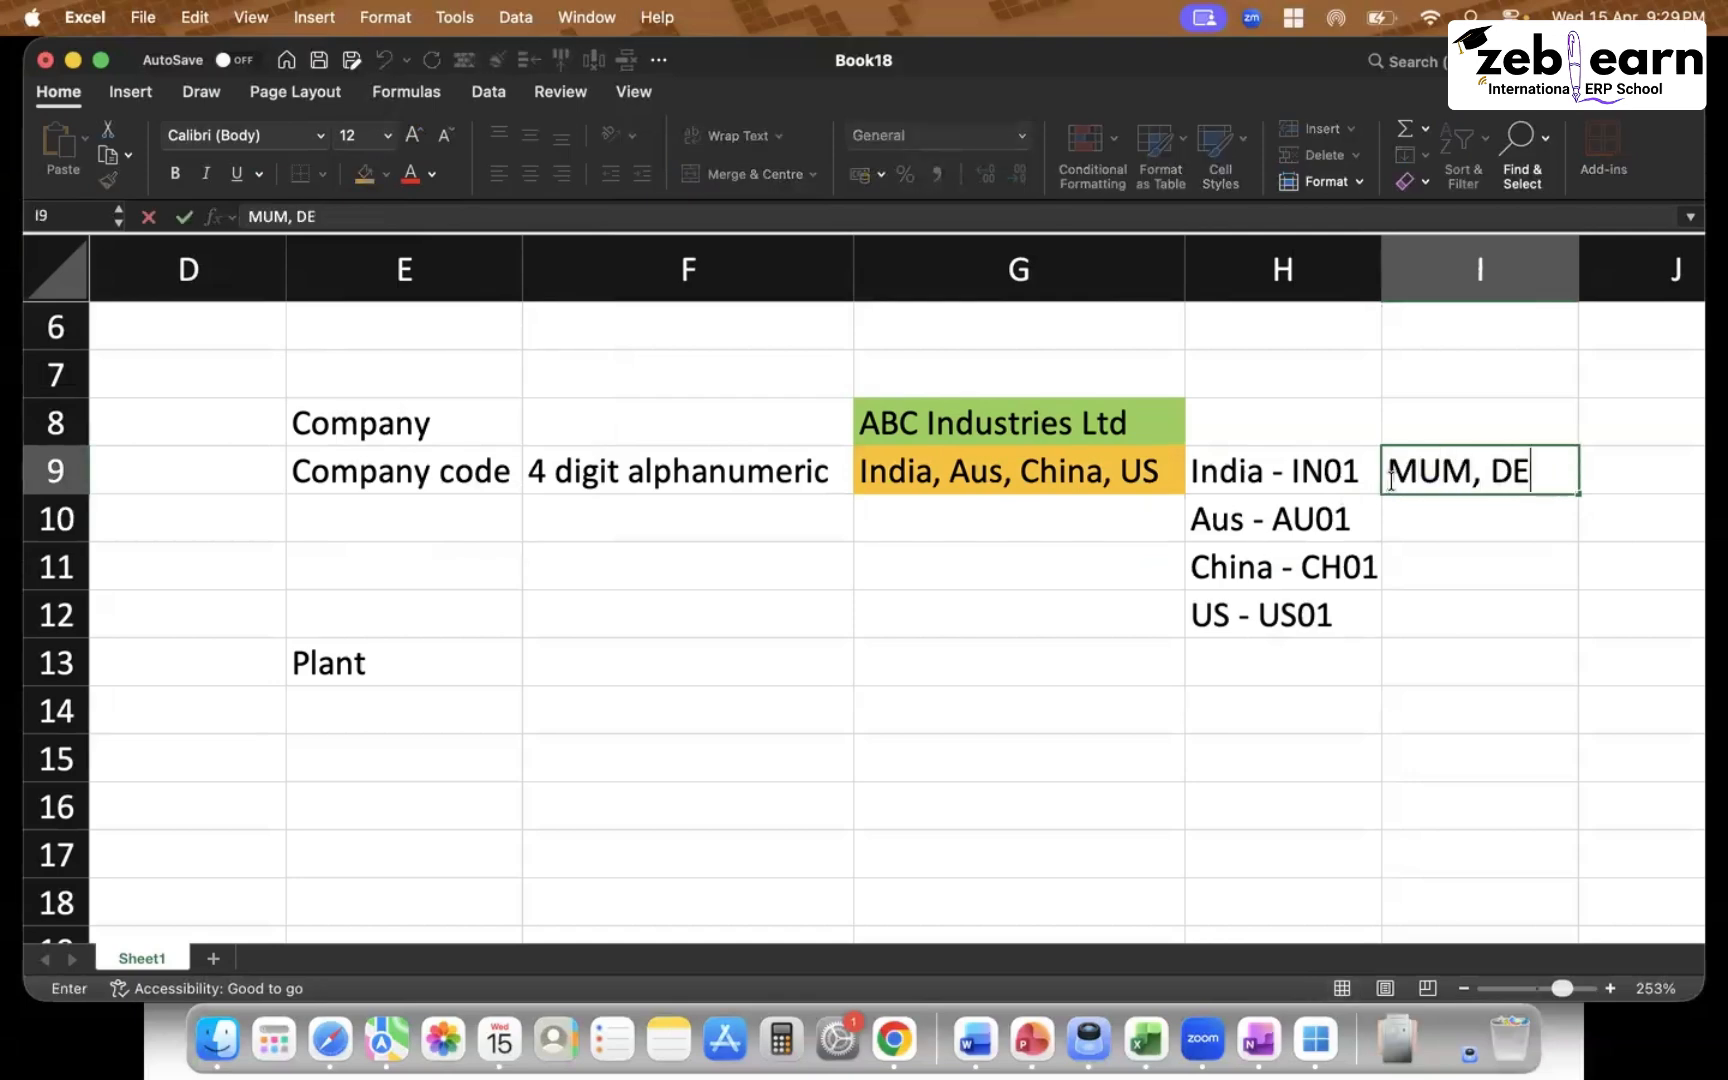
{"action": "type", "text": "L, BLR"}
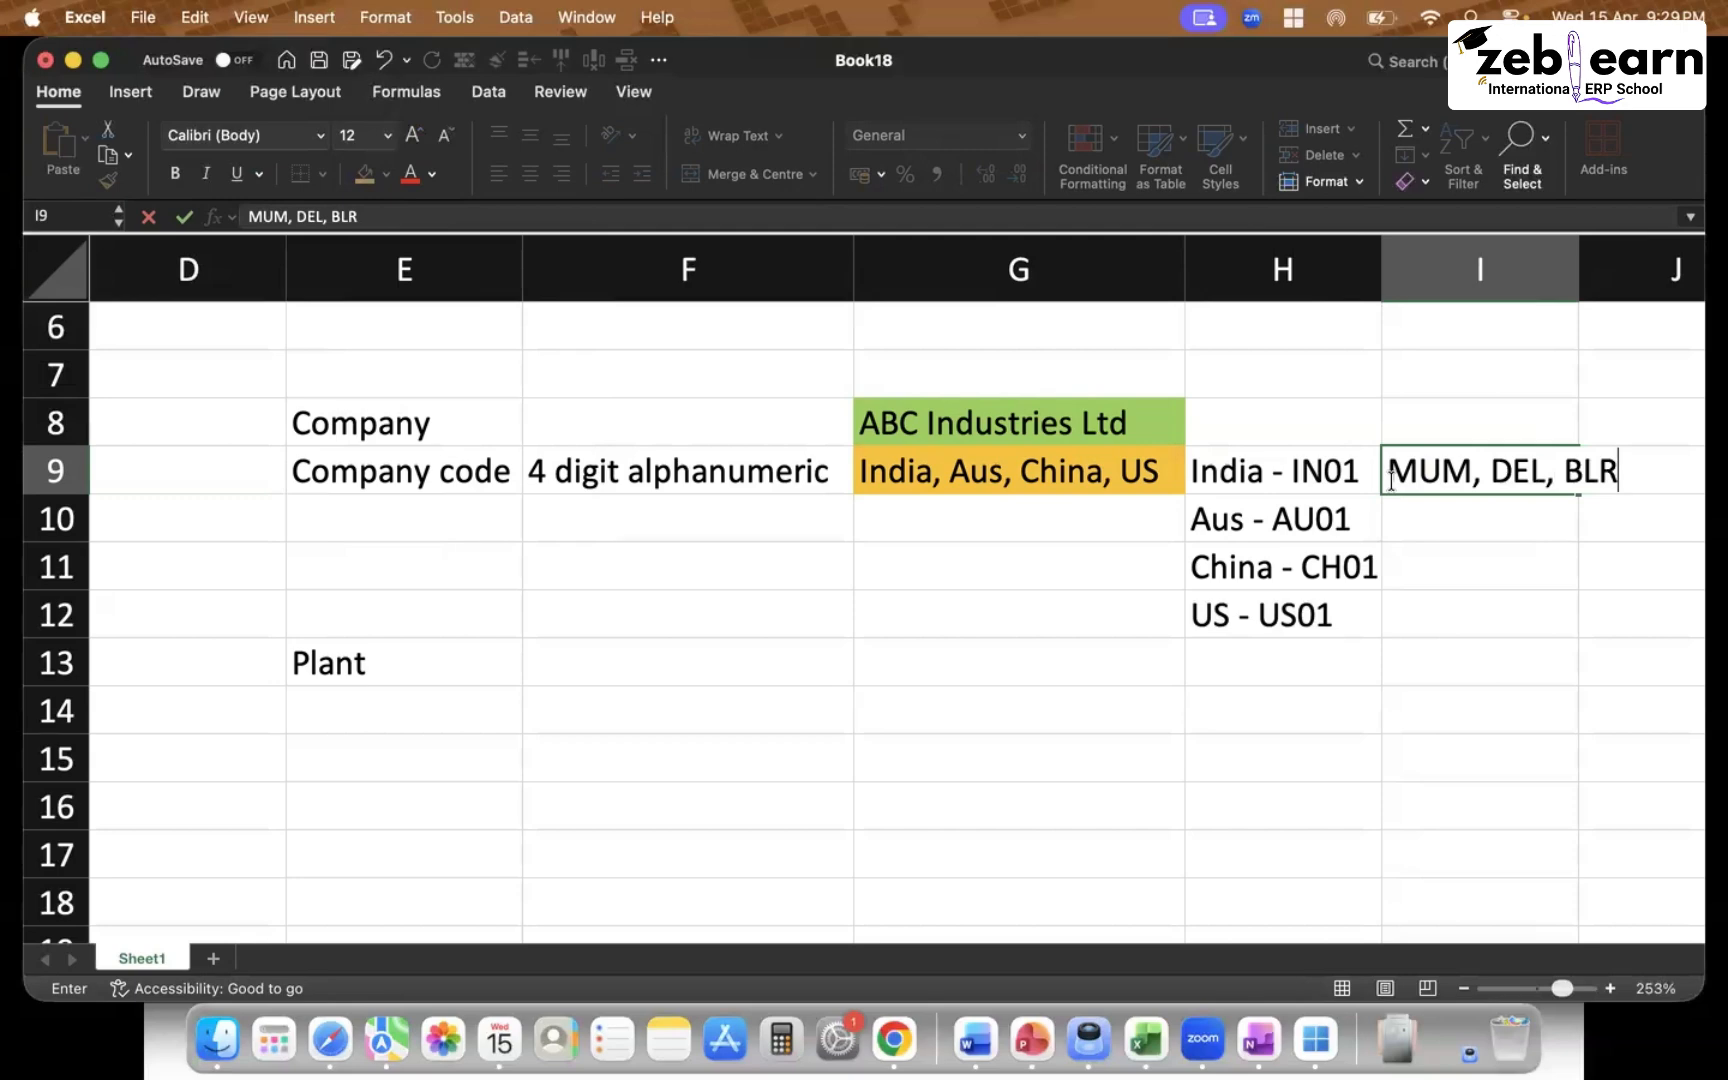
{"action": "left_click", "coordinate": [1439, 532]}
Enter the Australian plants PER, SYD, CAN in I10 beside the Aus company code
{"action": "double_click", "coordinate": [1439, 532]}
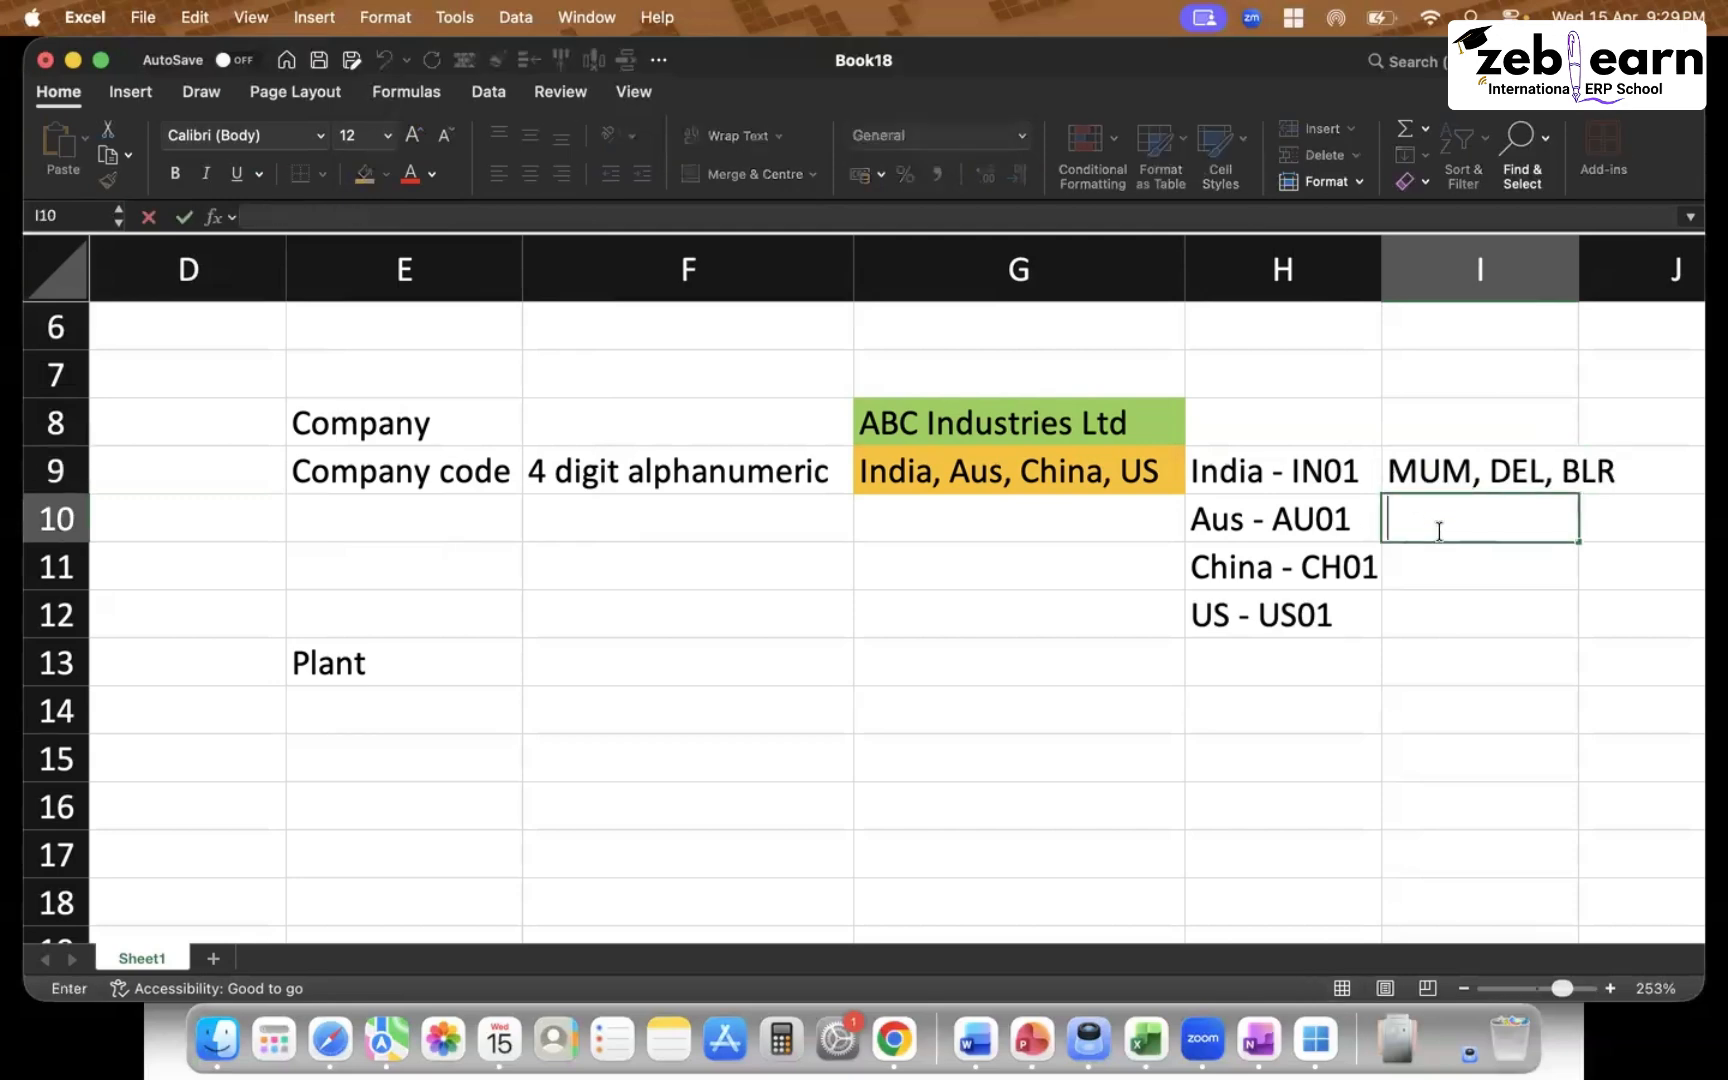
{"action": "type", "text": "PER"}
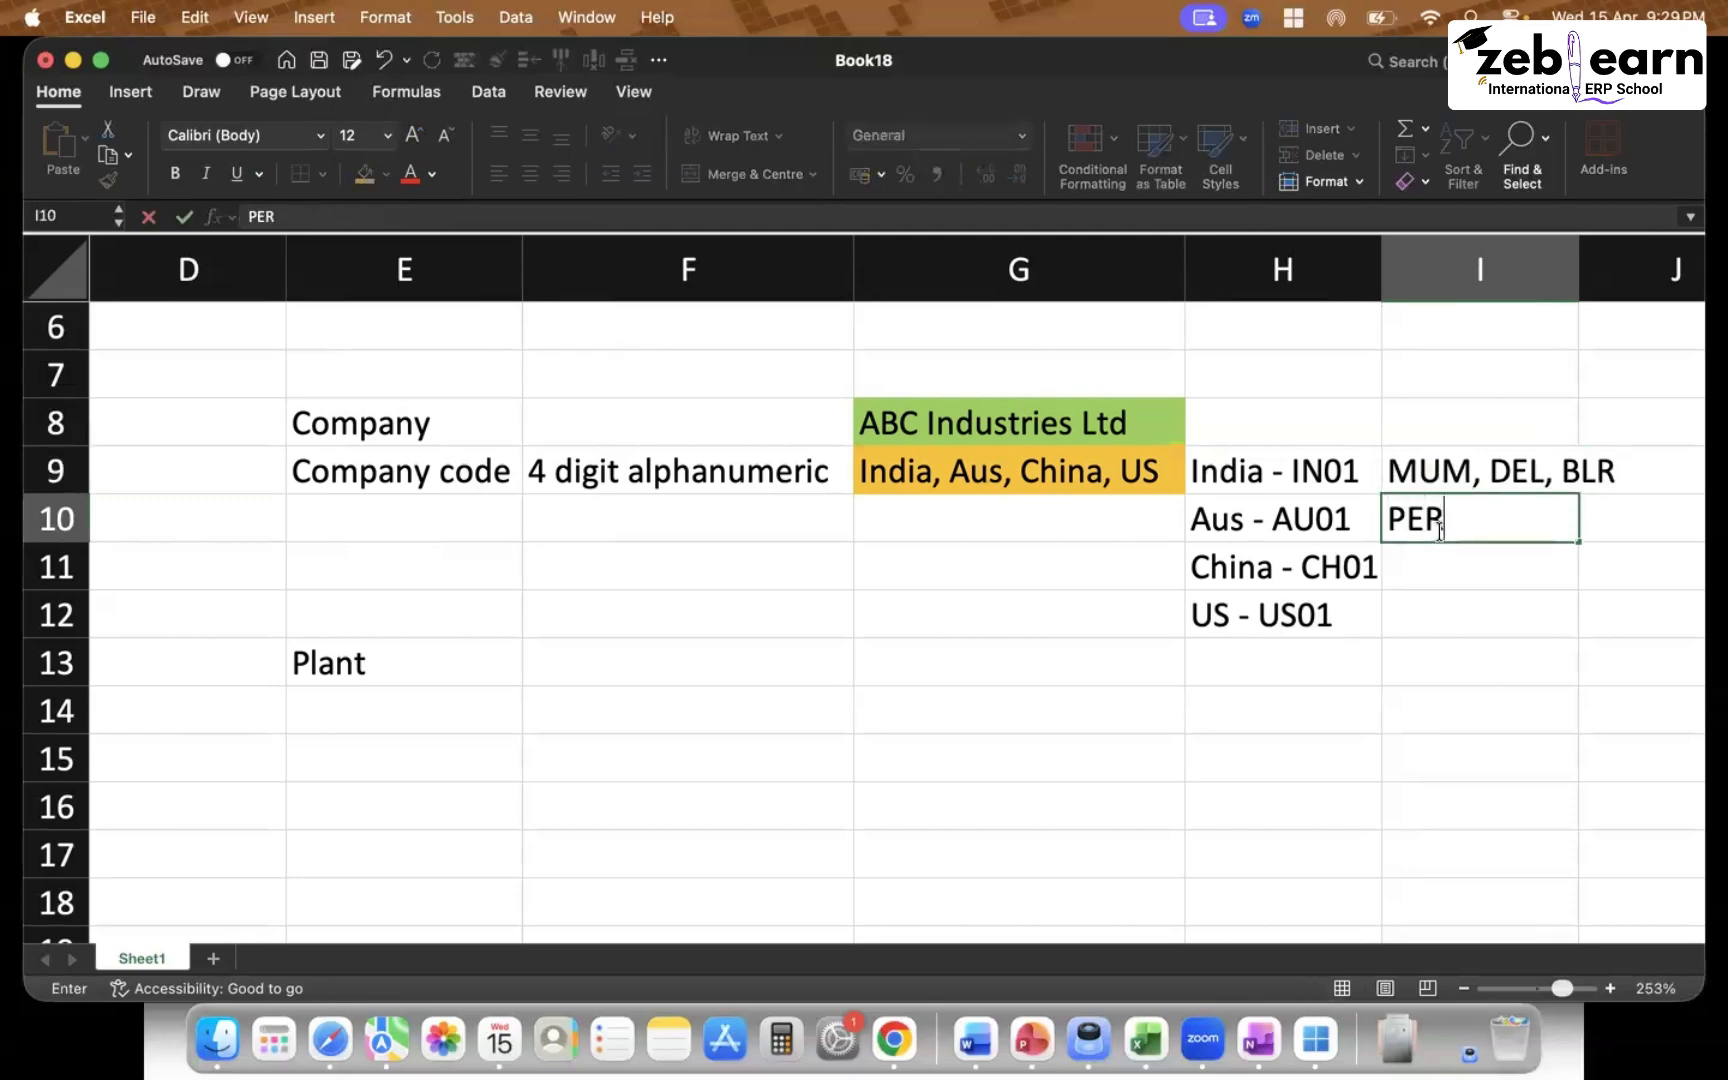
{"action": "type", "text": ", SYD, CAN"}
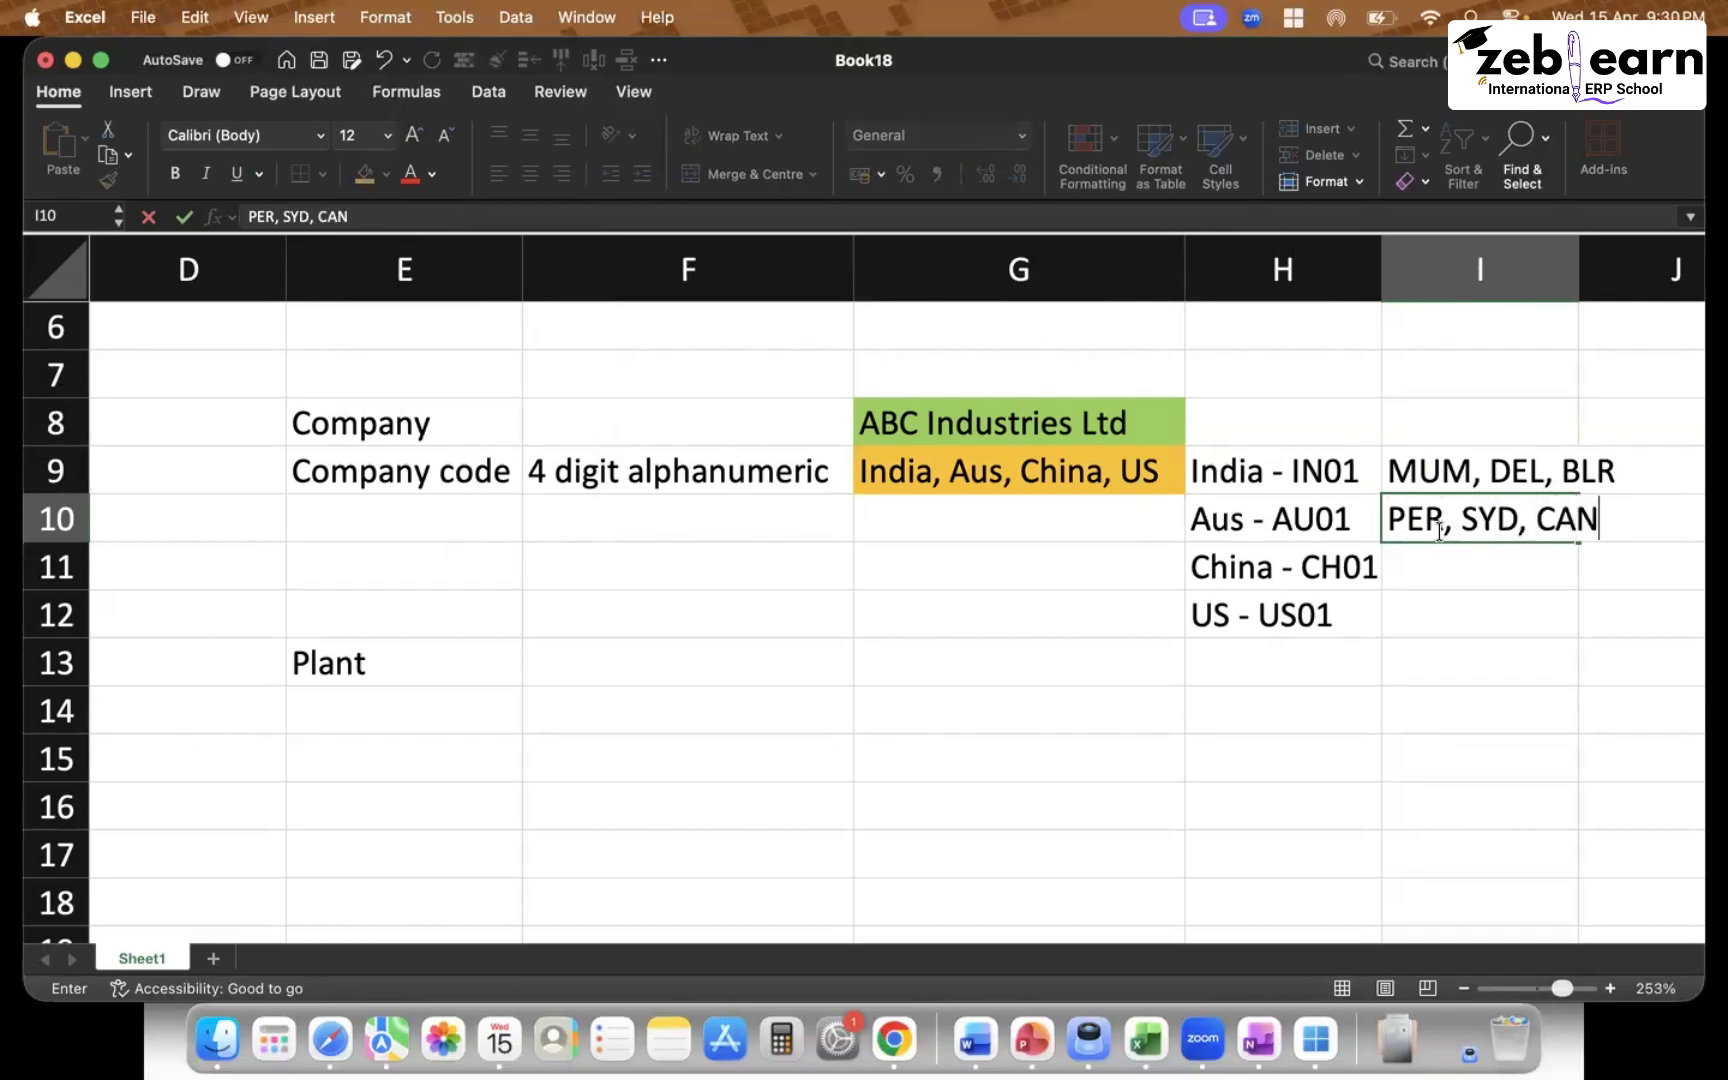
{"action": "key", "text": "Return"}
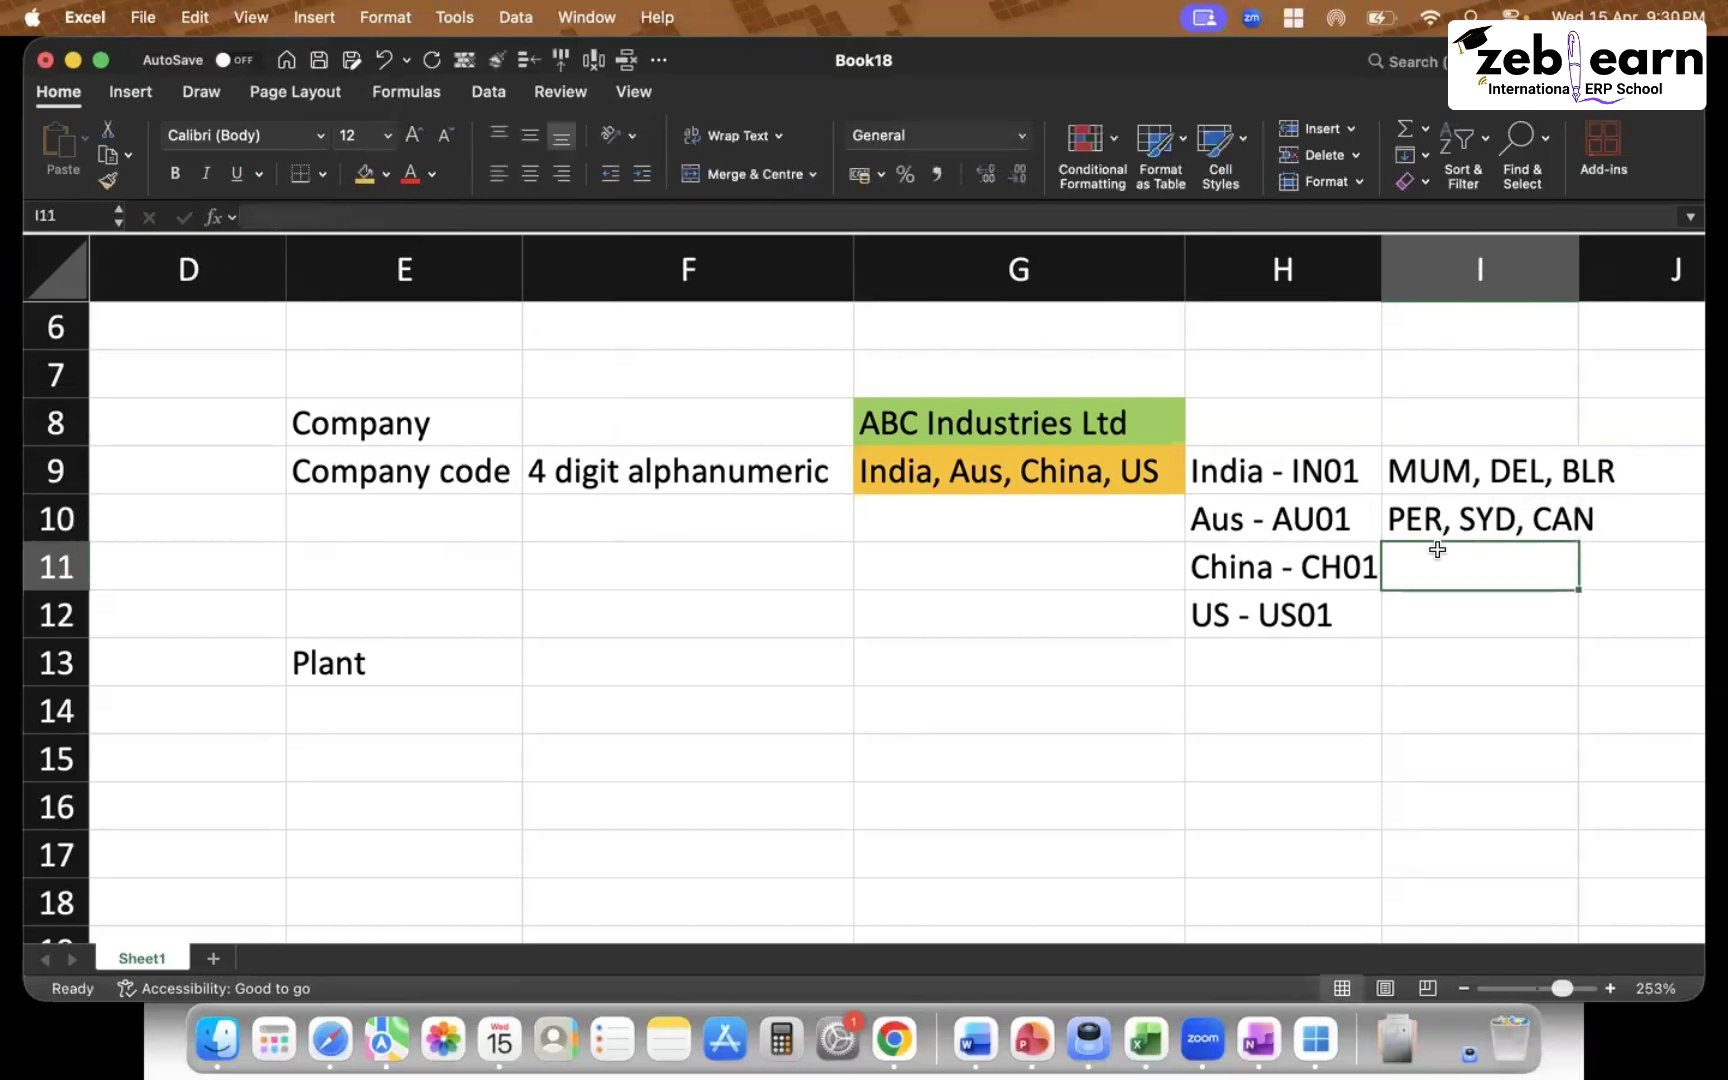
Enter the Chinese plants XUA, BEI in I11 beside the China company code
{"action": "double_click", "coordinate": [1427, 572]}
{"action": "type", "text": "XU"}
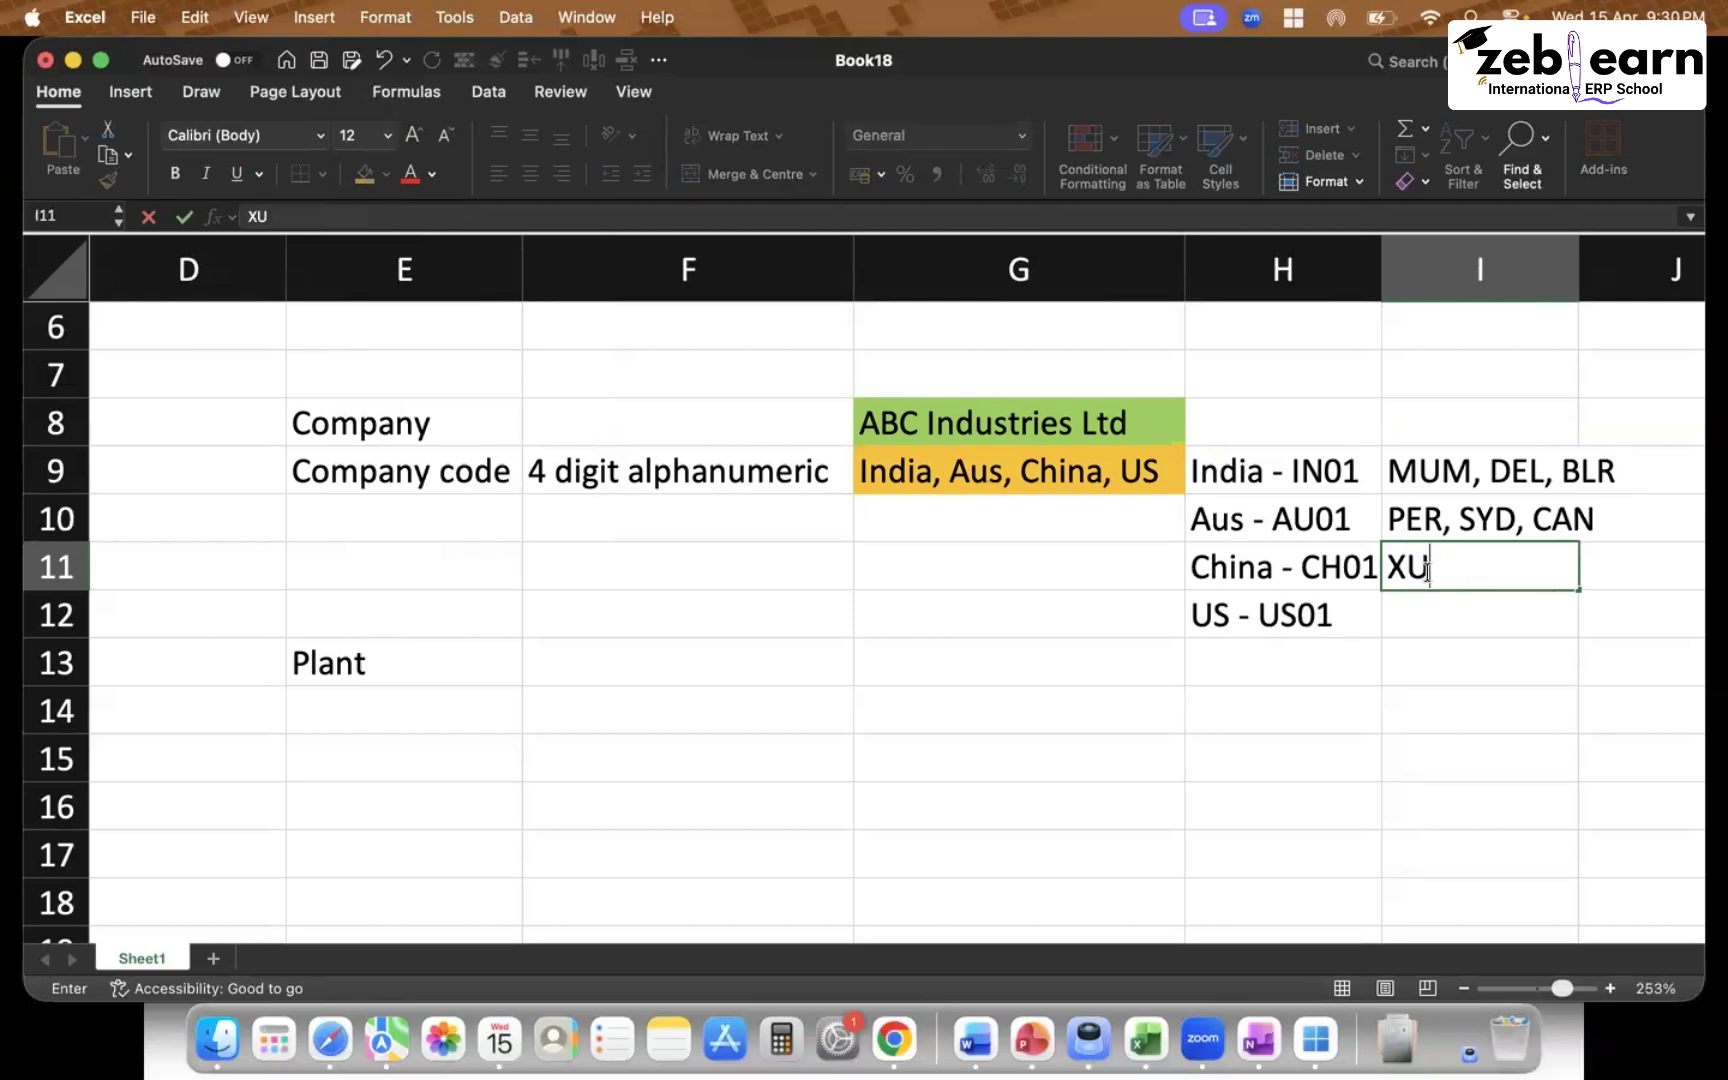
{"action": "type", "text": "A, BEI"}
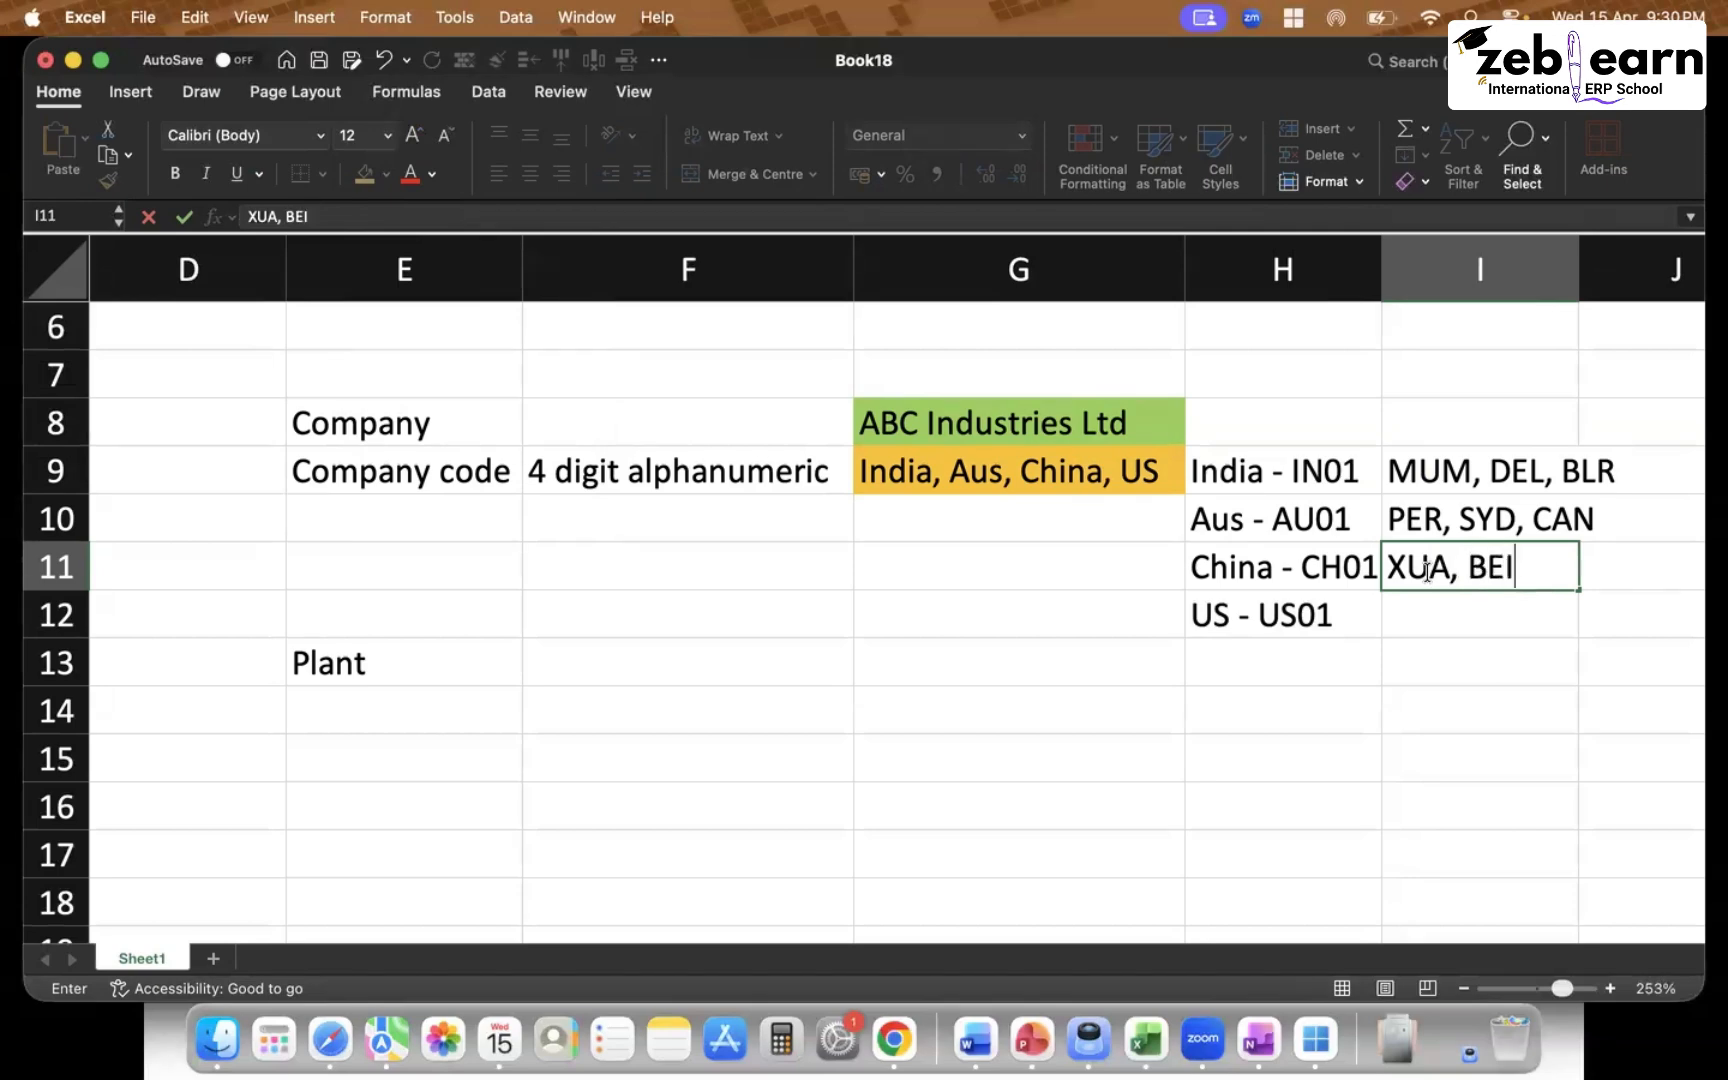
{"action": "key", "text": "Return"}
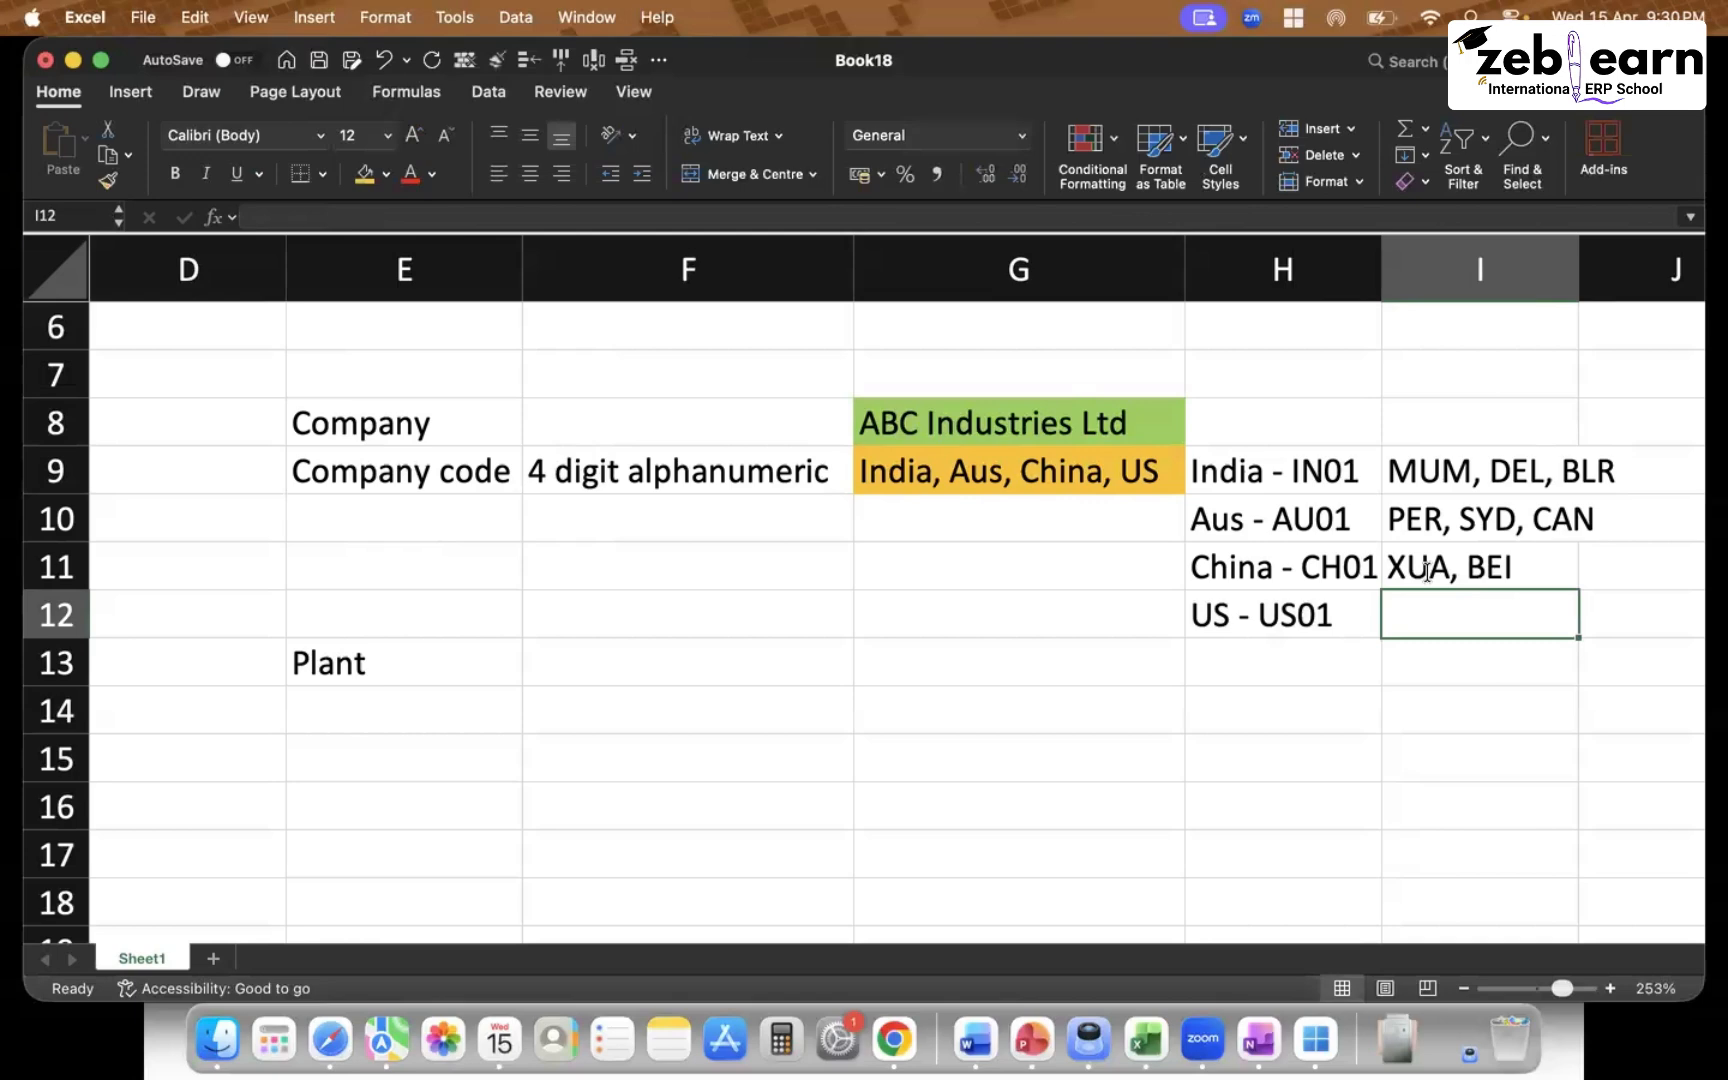
Enter the US plants CAL, MAS, LA in I12 beside the US company code
{"action": "type", "text": "CAL, "}
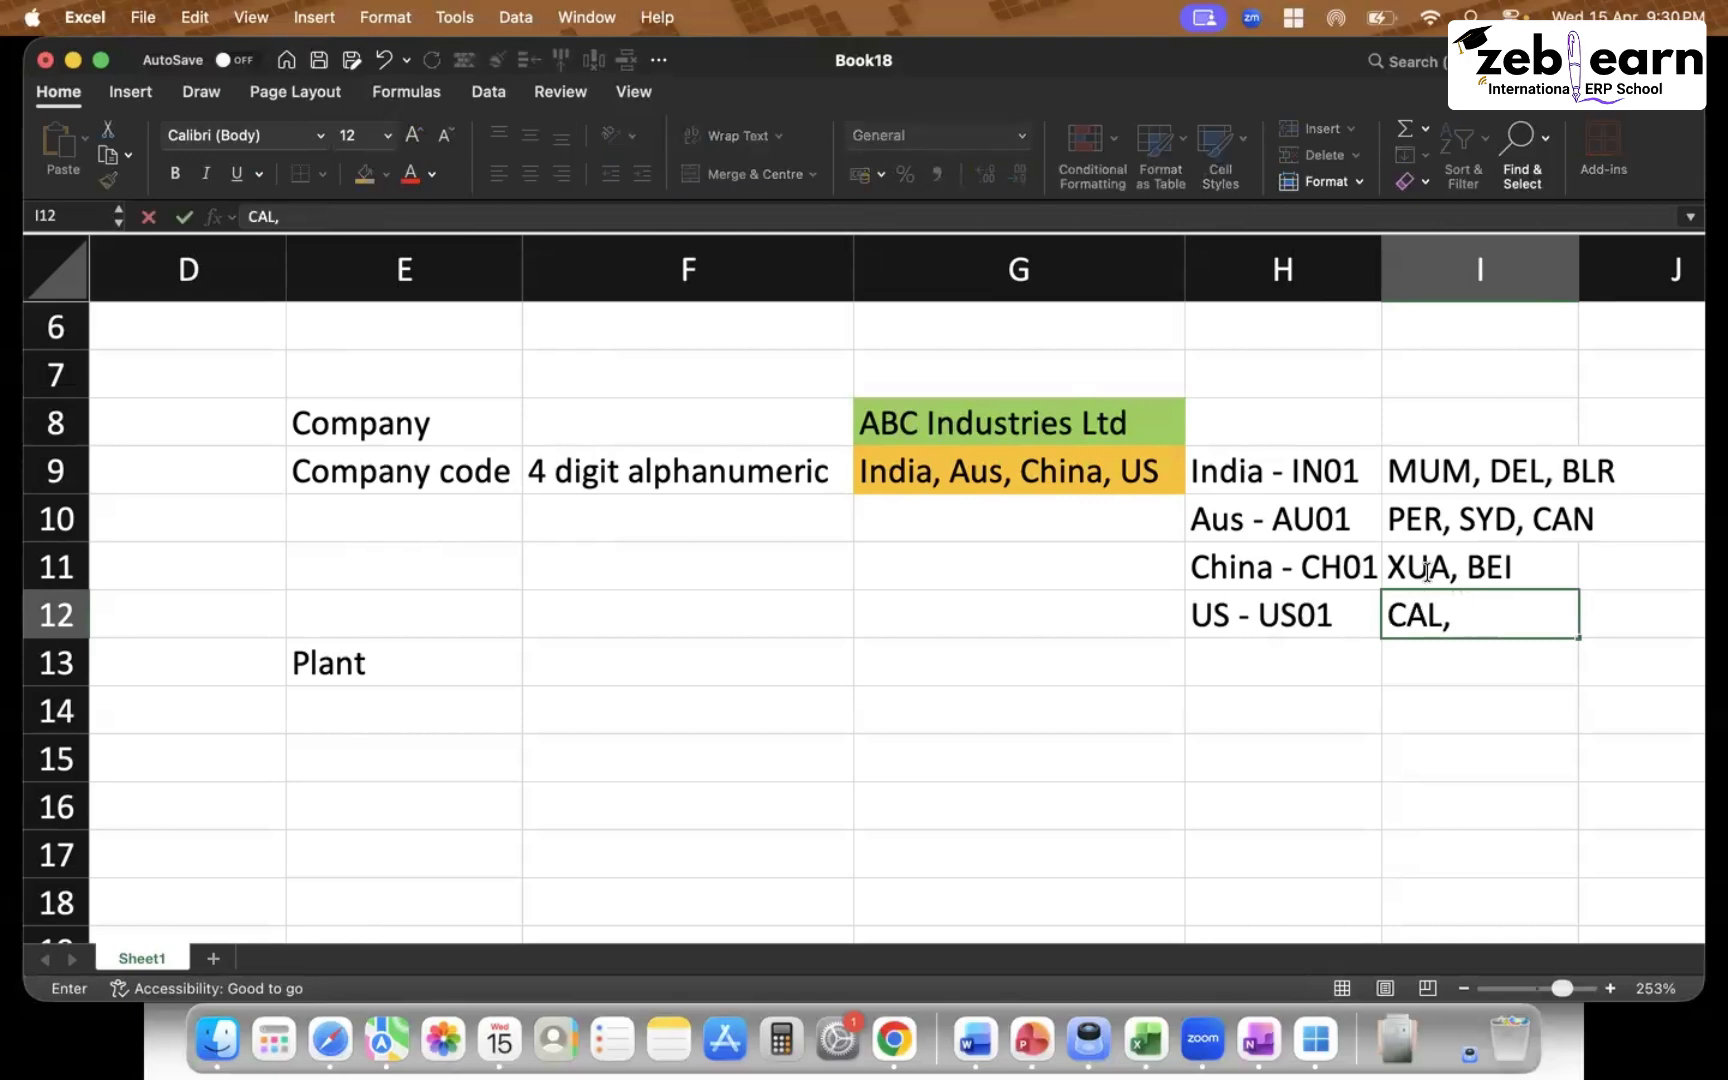
{"action": "type", "text": "MAS,"}
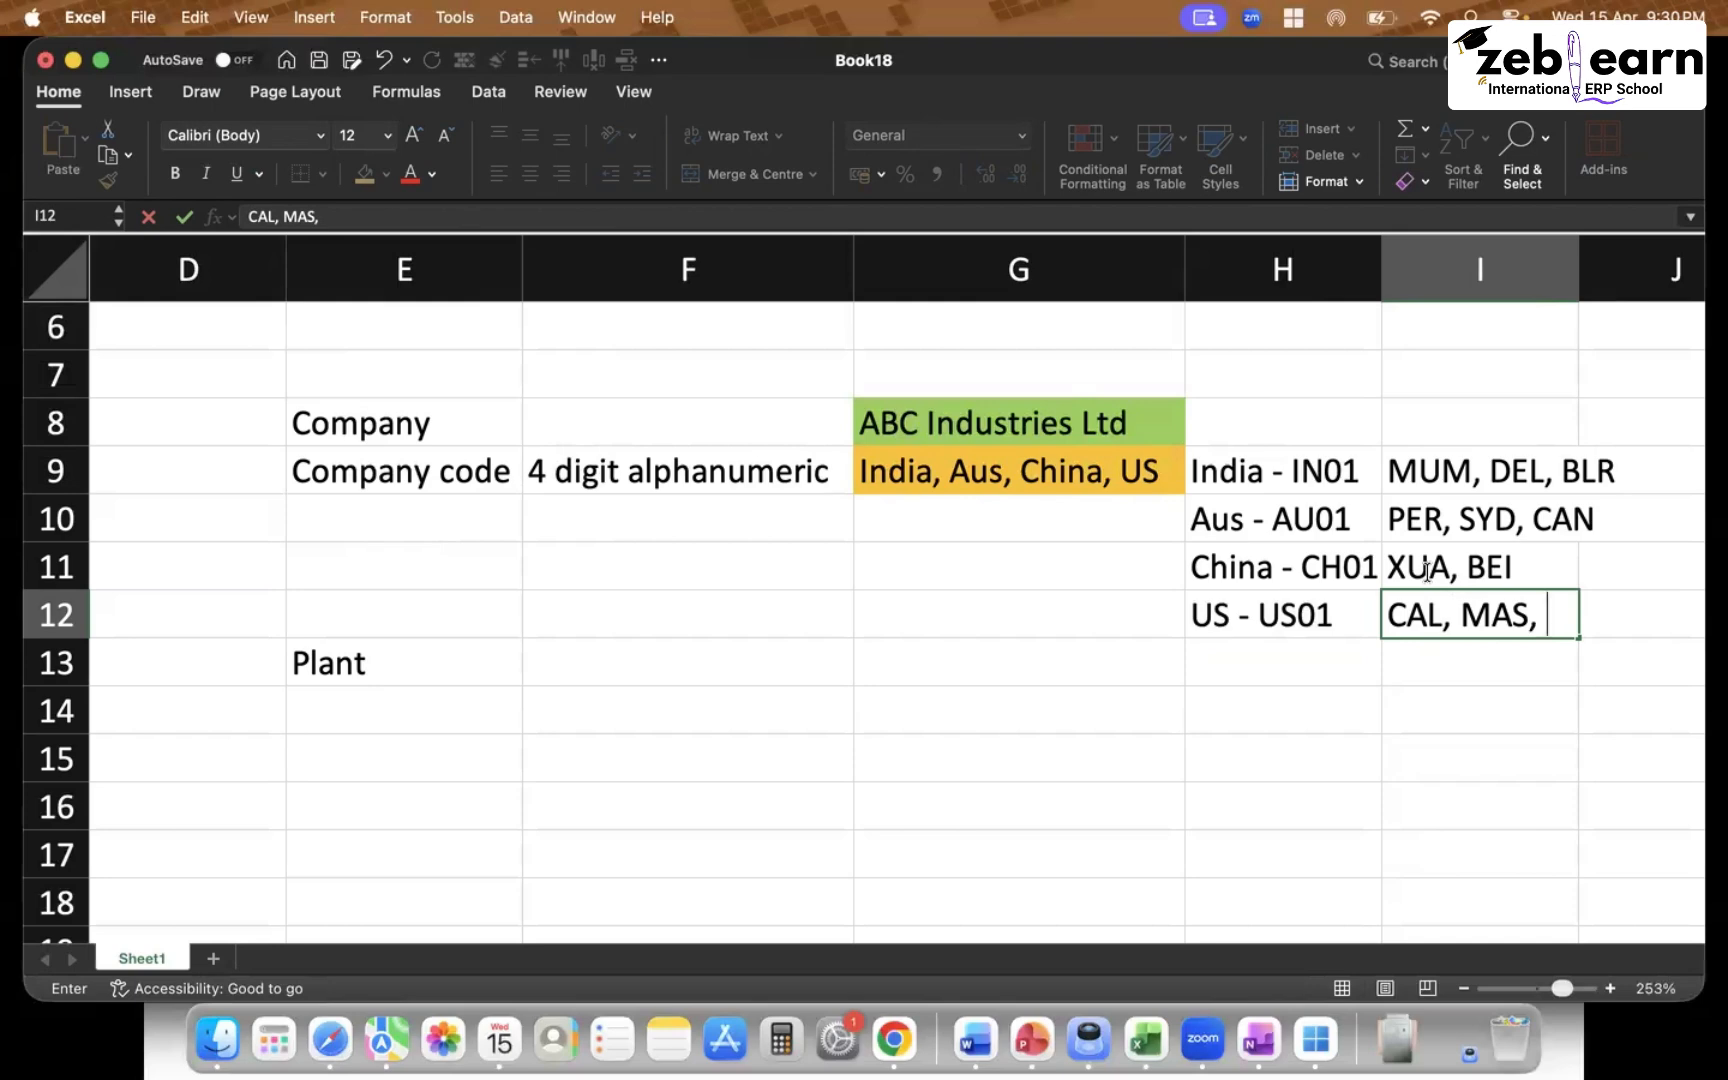
{"action": "key", "text": "BackSpace"}
{"action": "key", "text": "BackSpace"}
{"action": "type", "text": ", LA"}
{"action": "key", "text": "Return"}
Widen column I so that the plant lists fit inside their cells
{"action": "left_click", "coordinate": [1311, 469]}
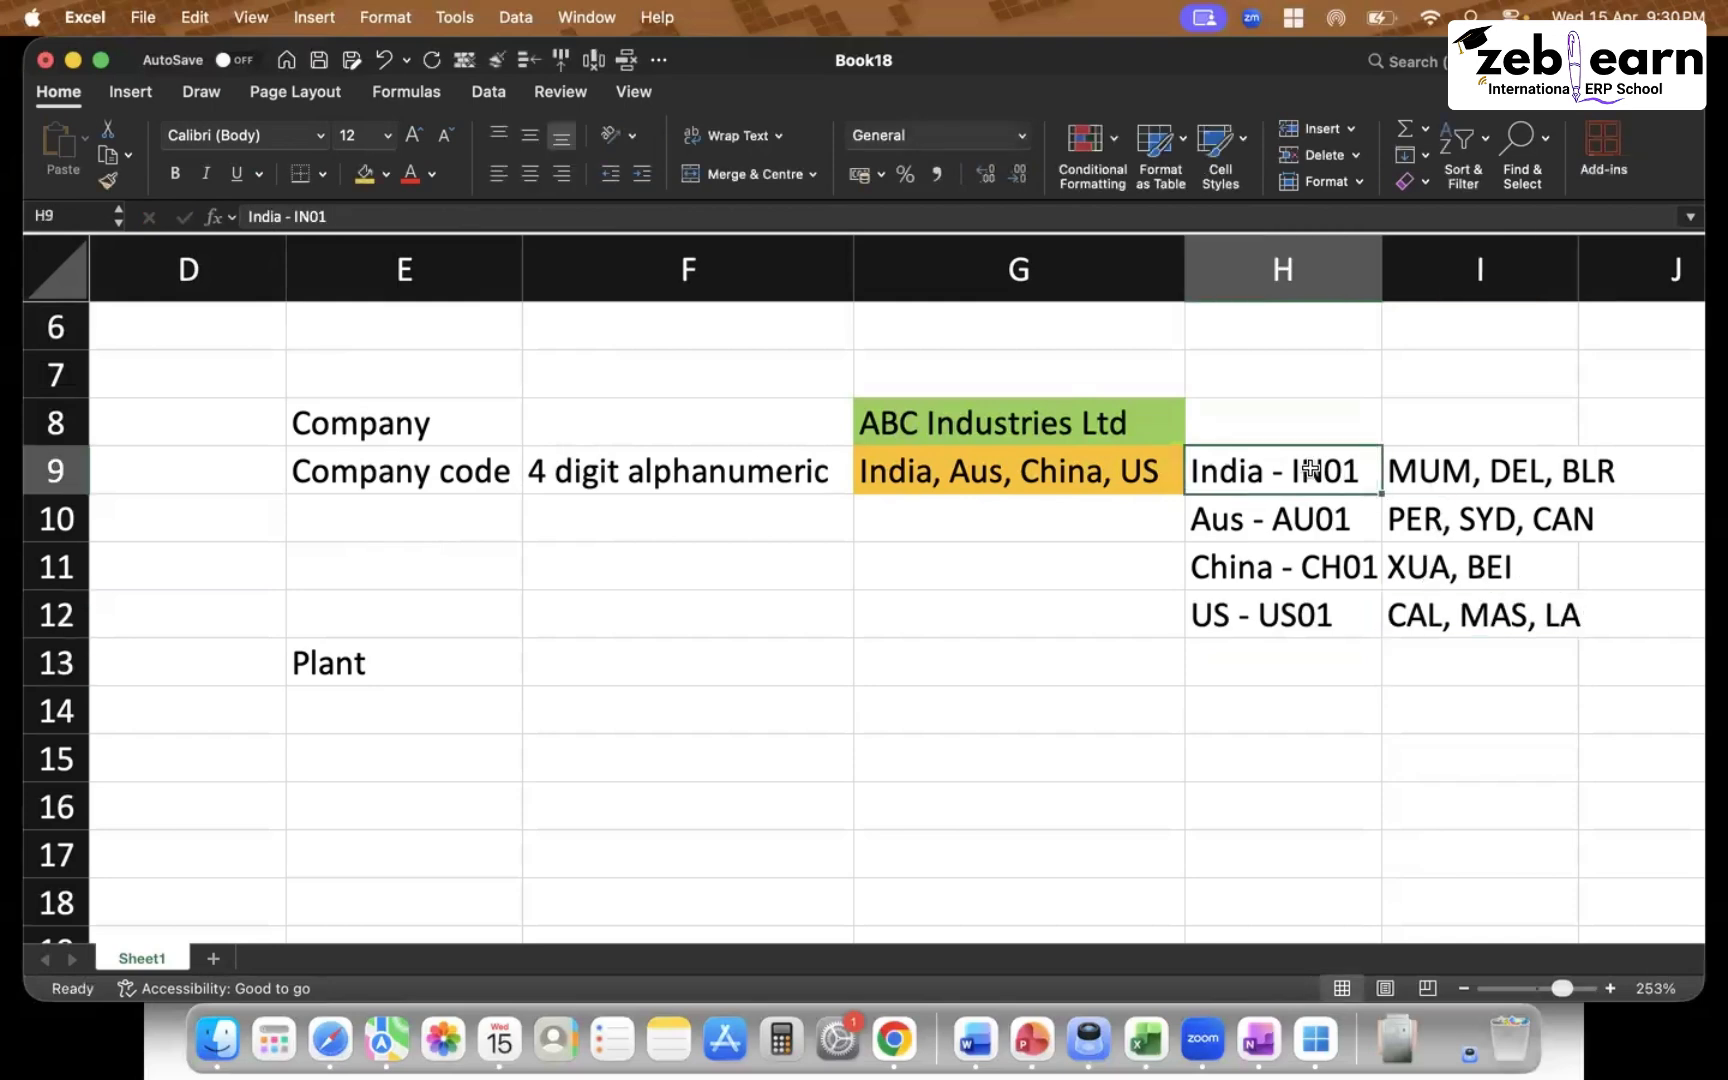
{"action": "left_click", "coordinate": [935, 422]}
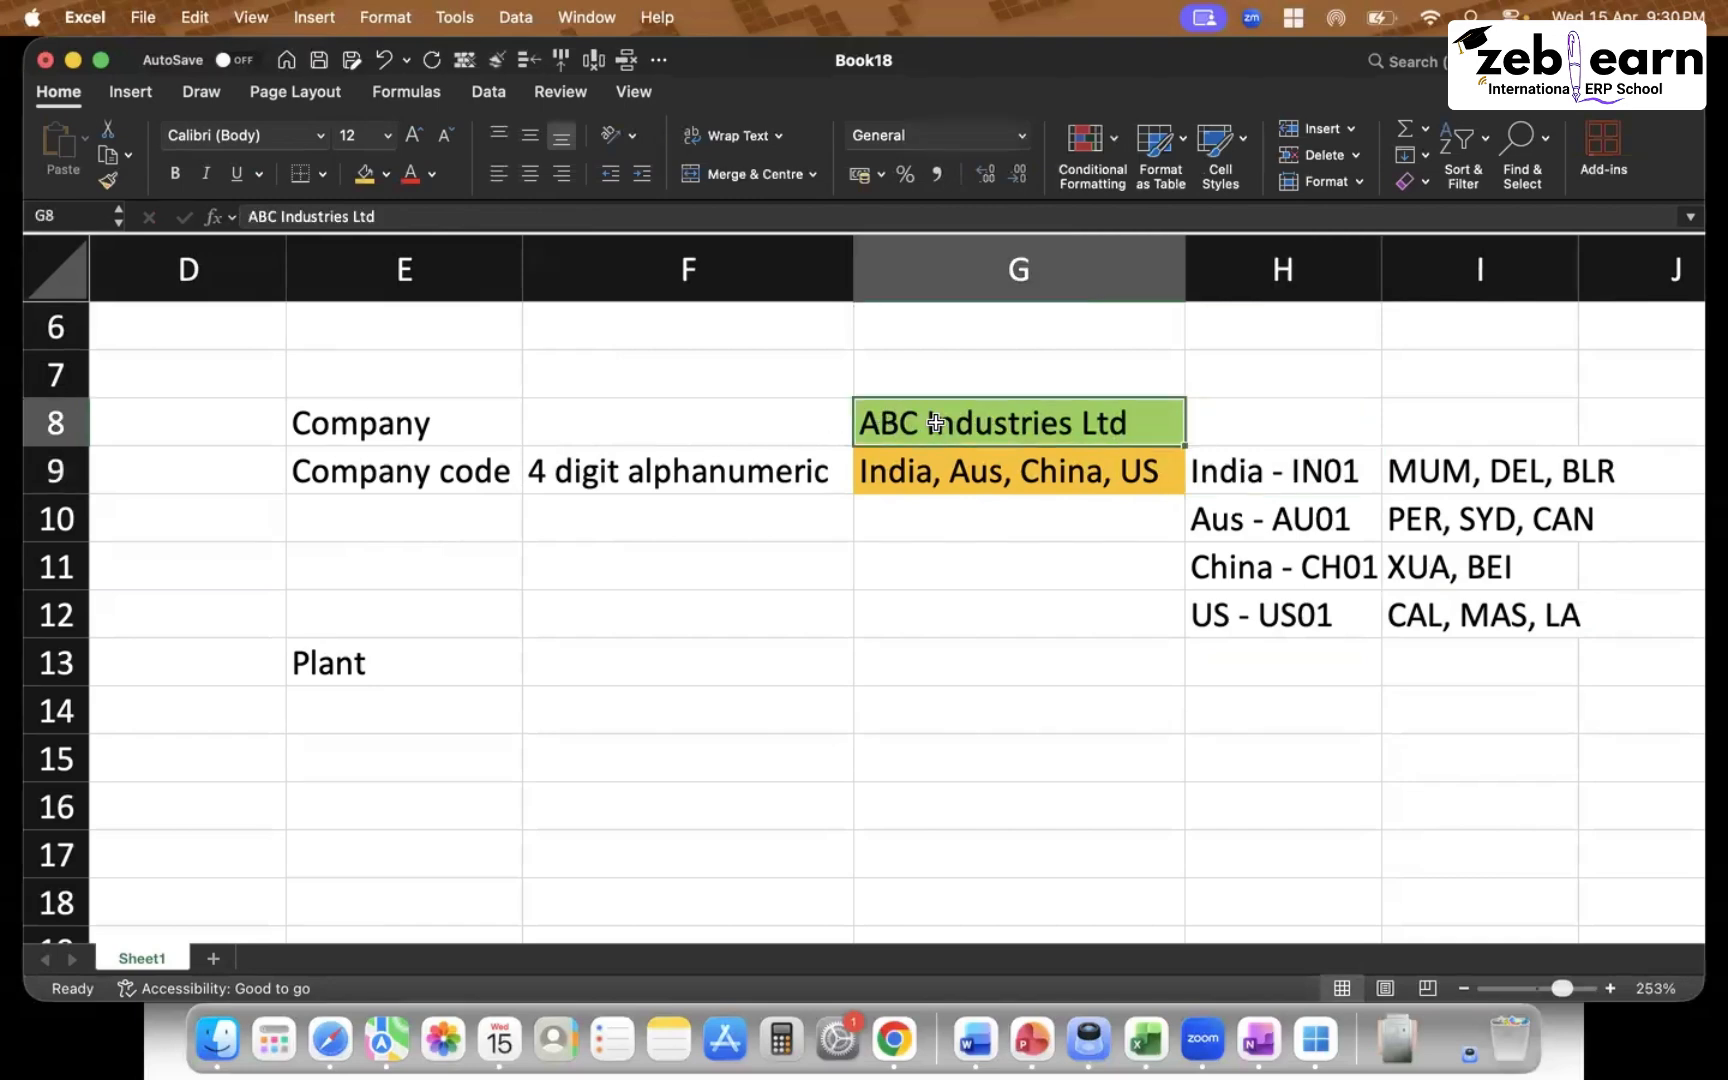
{"action": "left_click", "coordinate": [904, 471]}
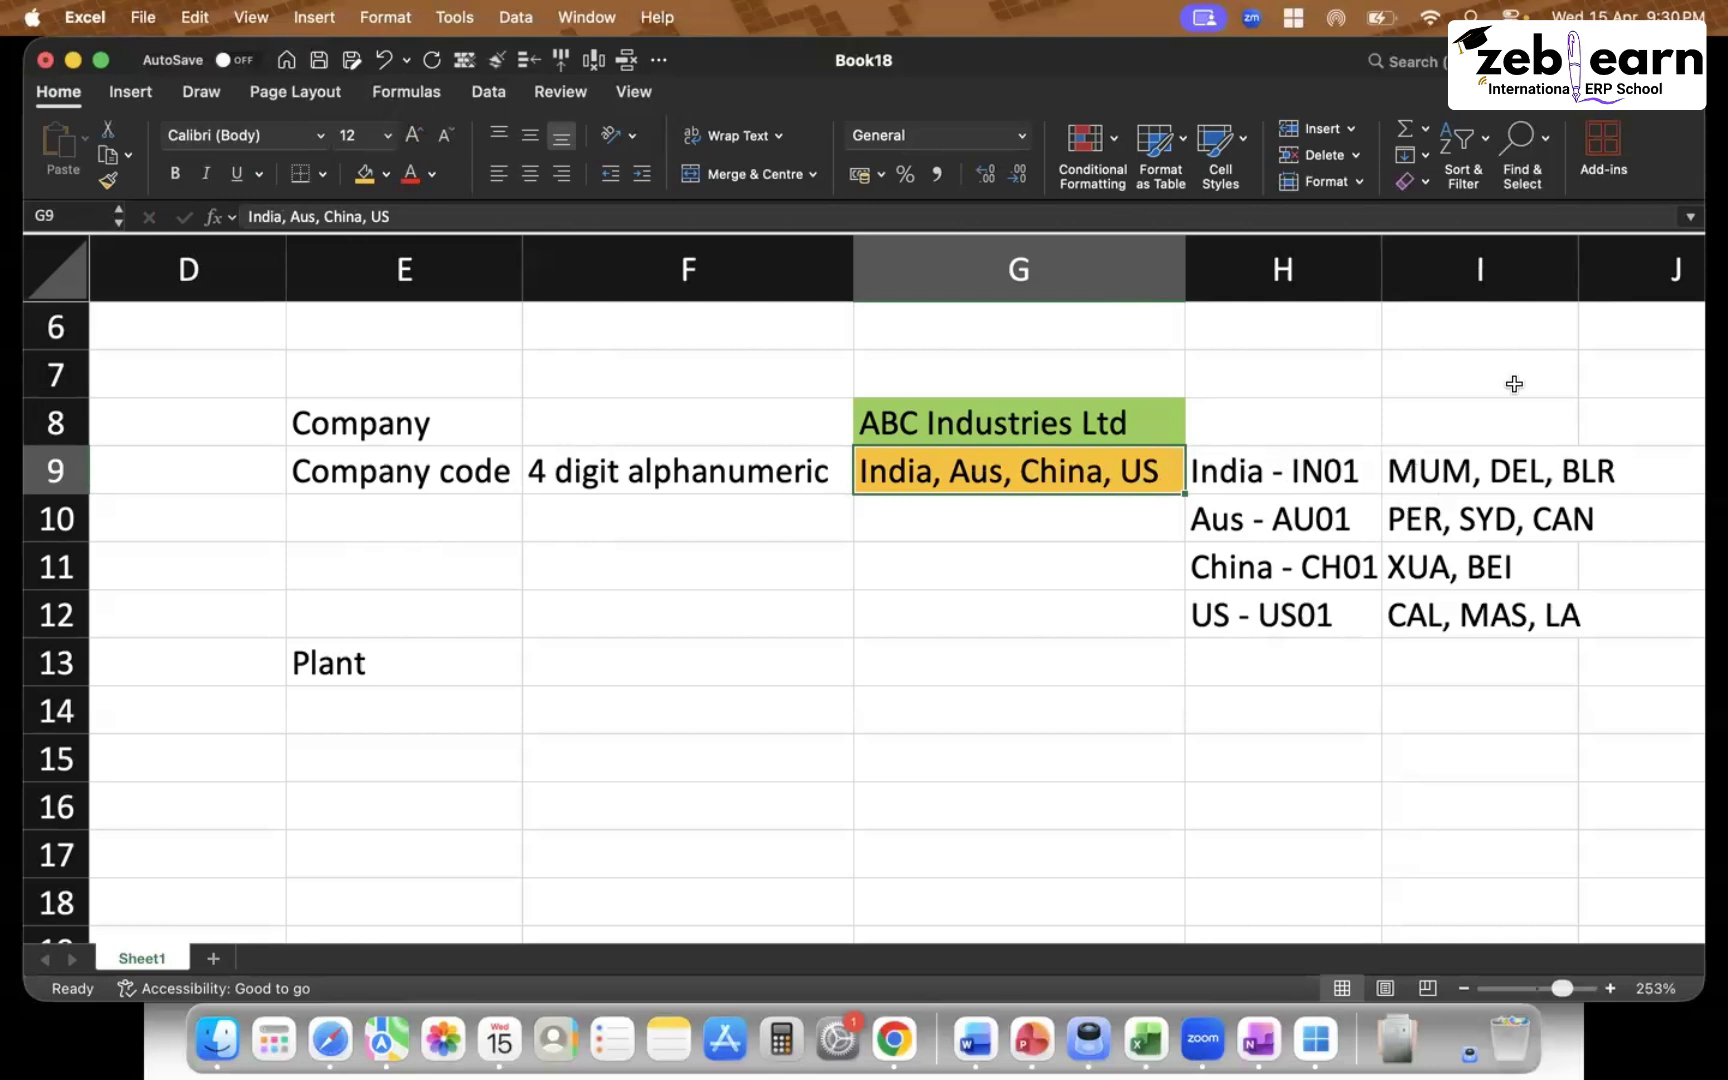
{"action": "left_click_drag", "start_coordinate": [1578, 273], "coordinate": [1637, 273]}
{"action": "left_click", "coordinate": [1495, 466]}
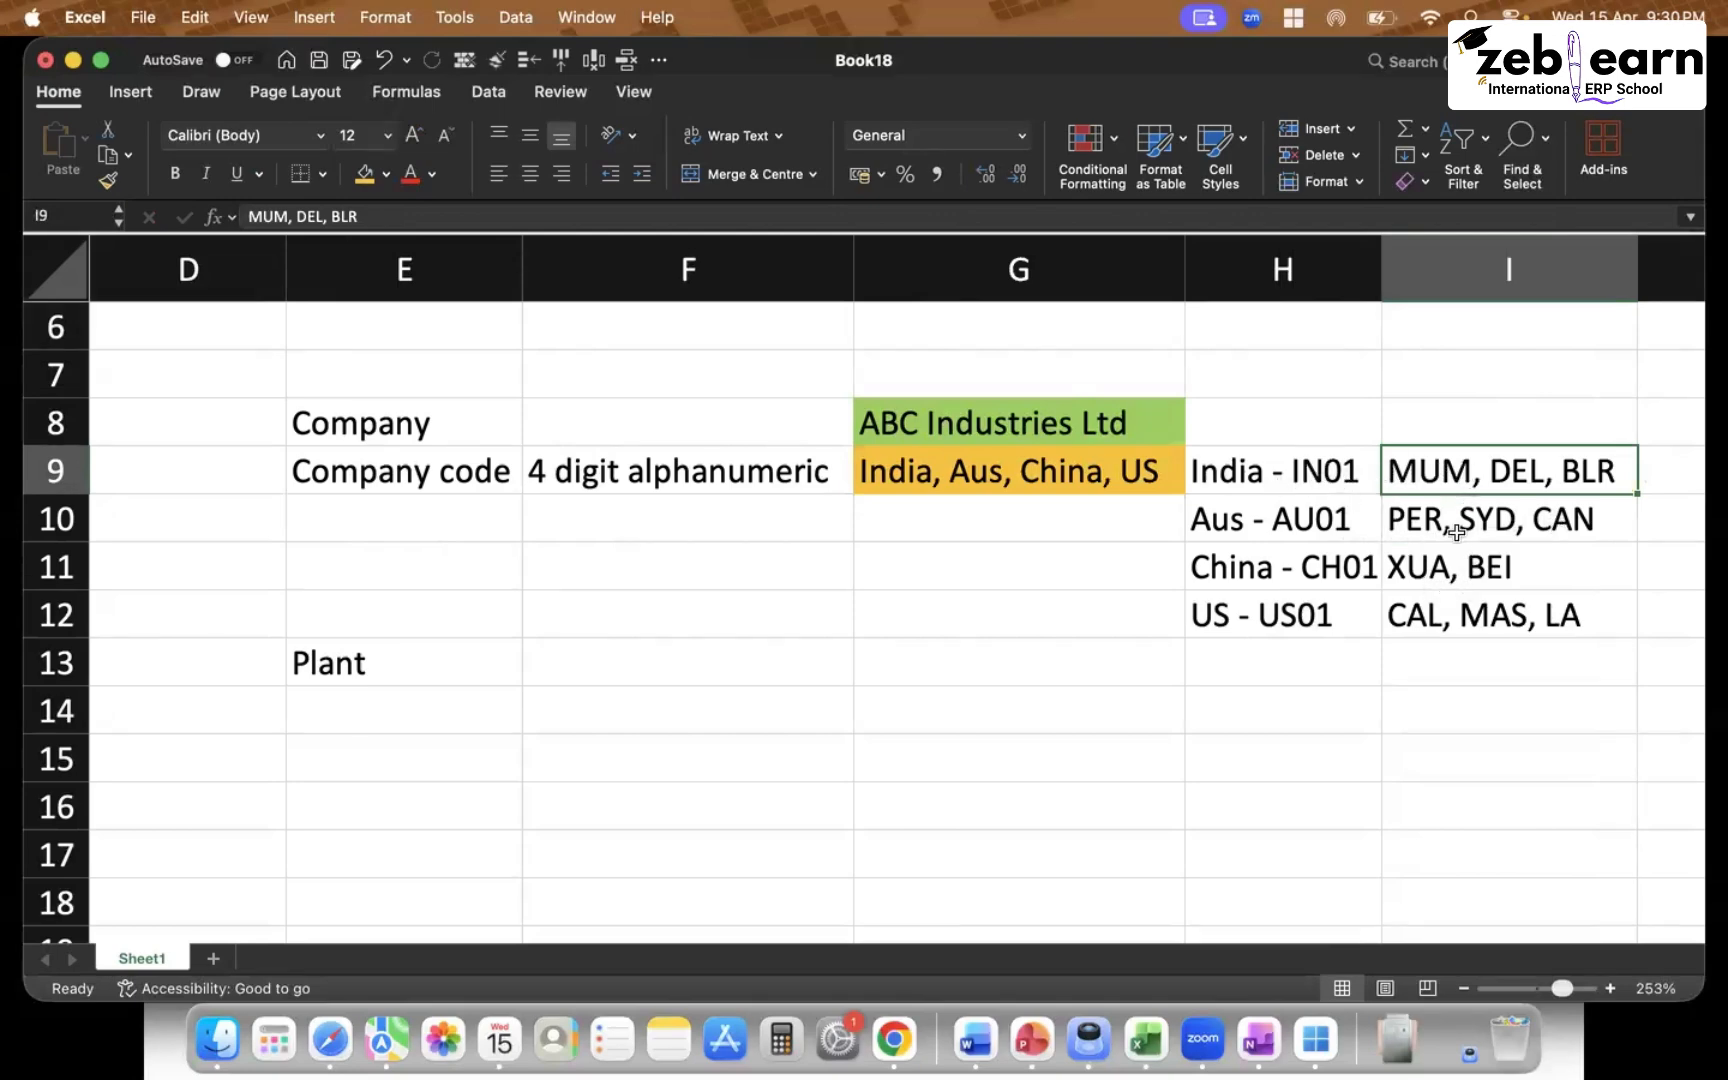
{"action": "left_click_drag", "start_coordinate": [1445, 537], "coordinate": [768, 610]}
{"action": "left_click", "coordinate": [983, 740]}
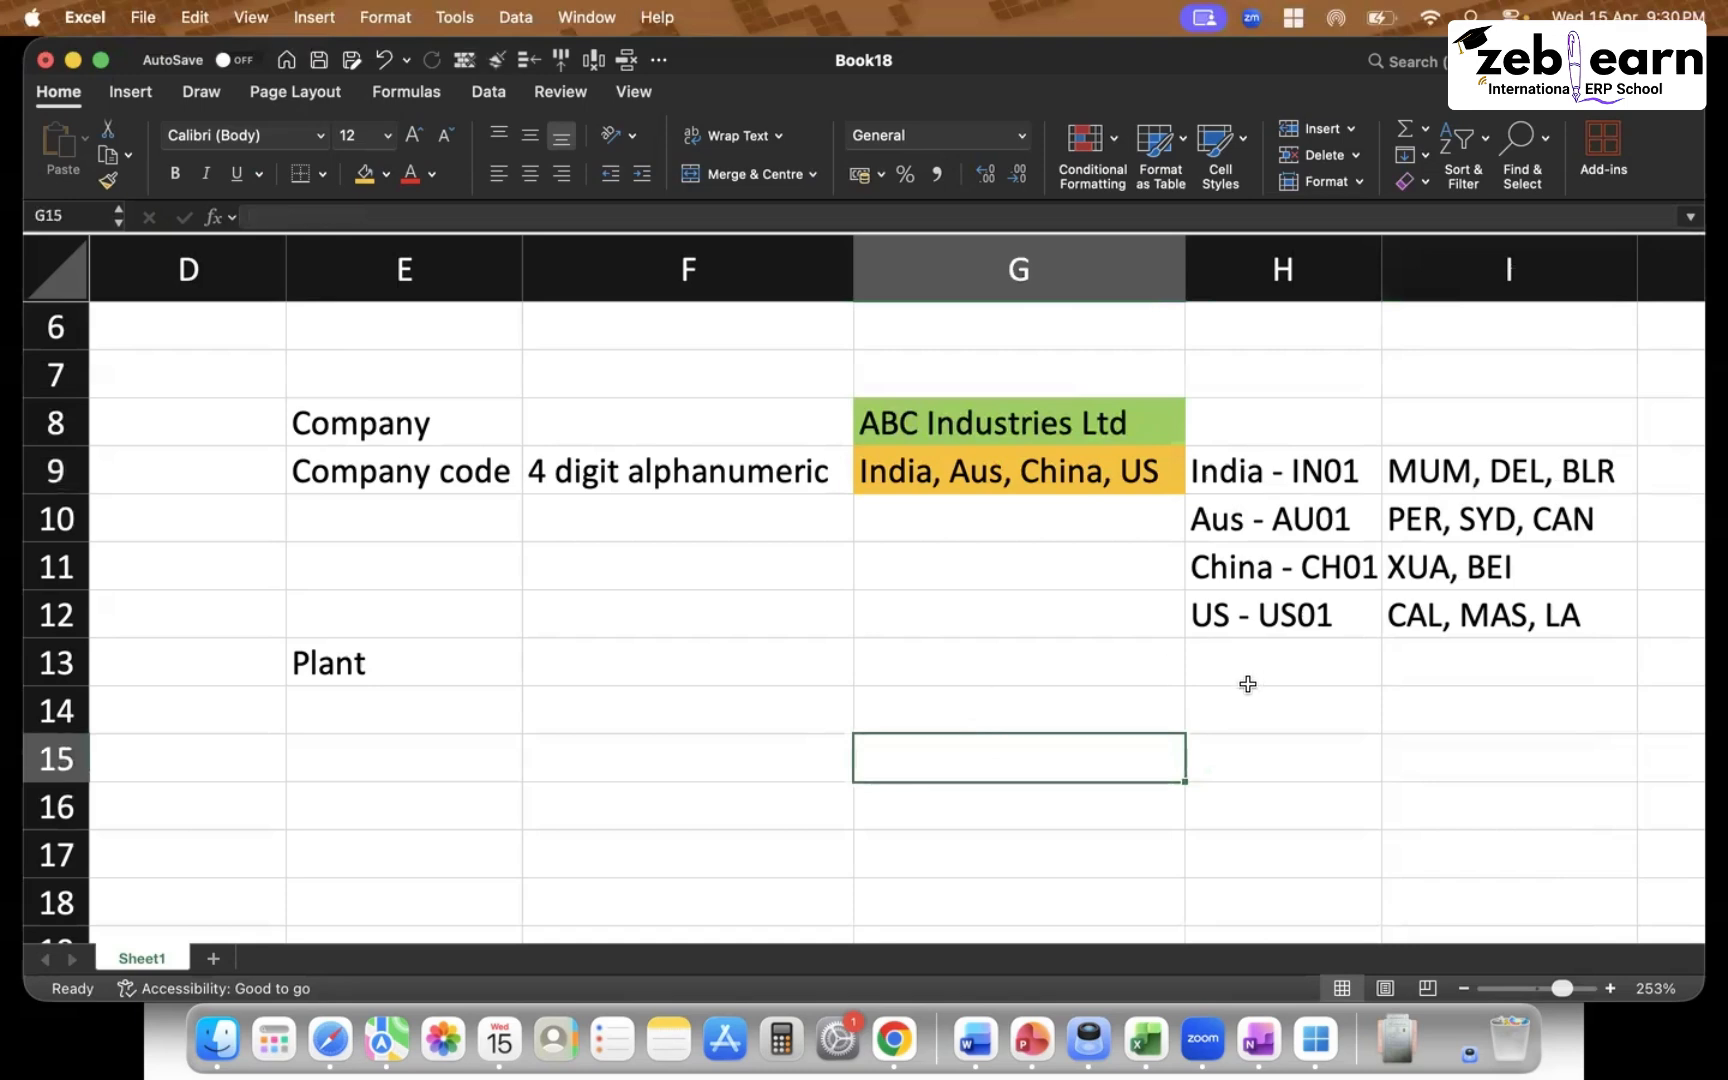
Add the heading Plants in I8, directly above the plant lists
{"action": "left_click", "coordinate": [1459, 425]}
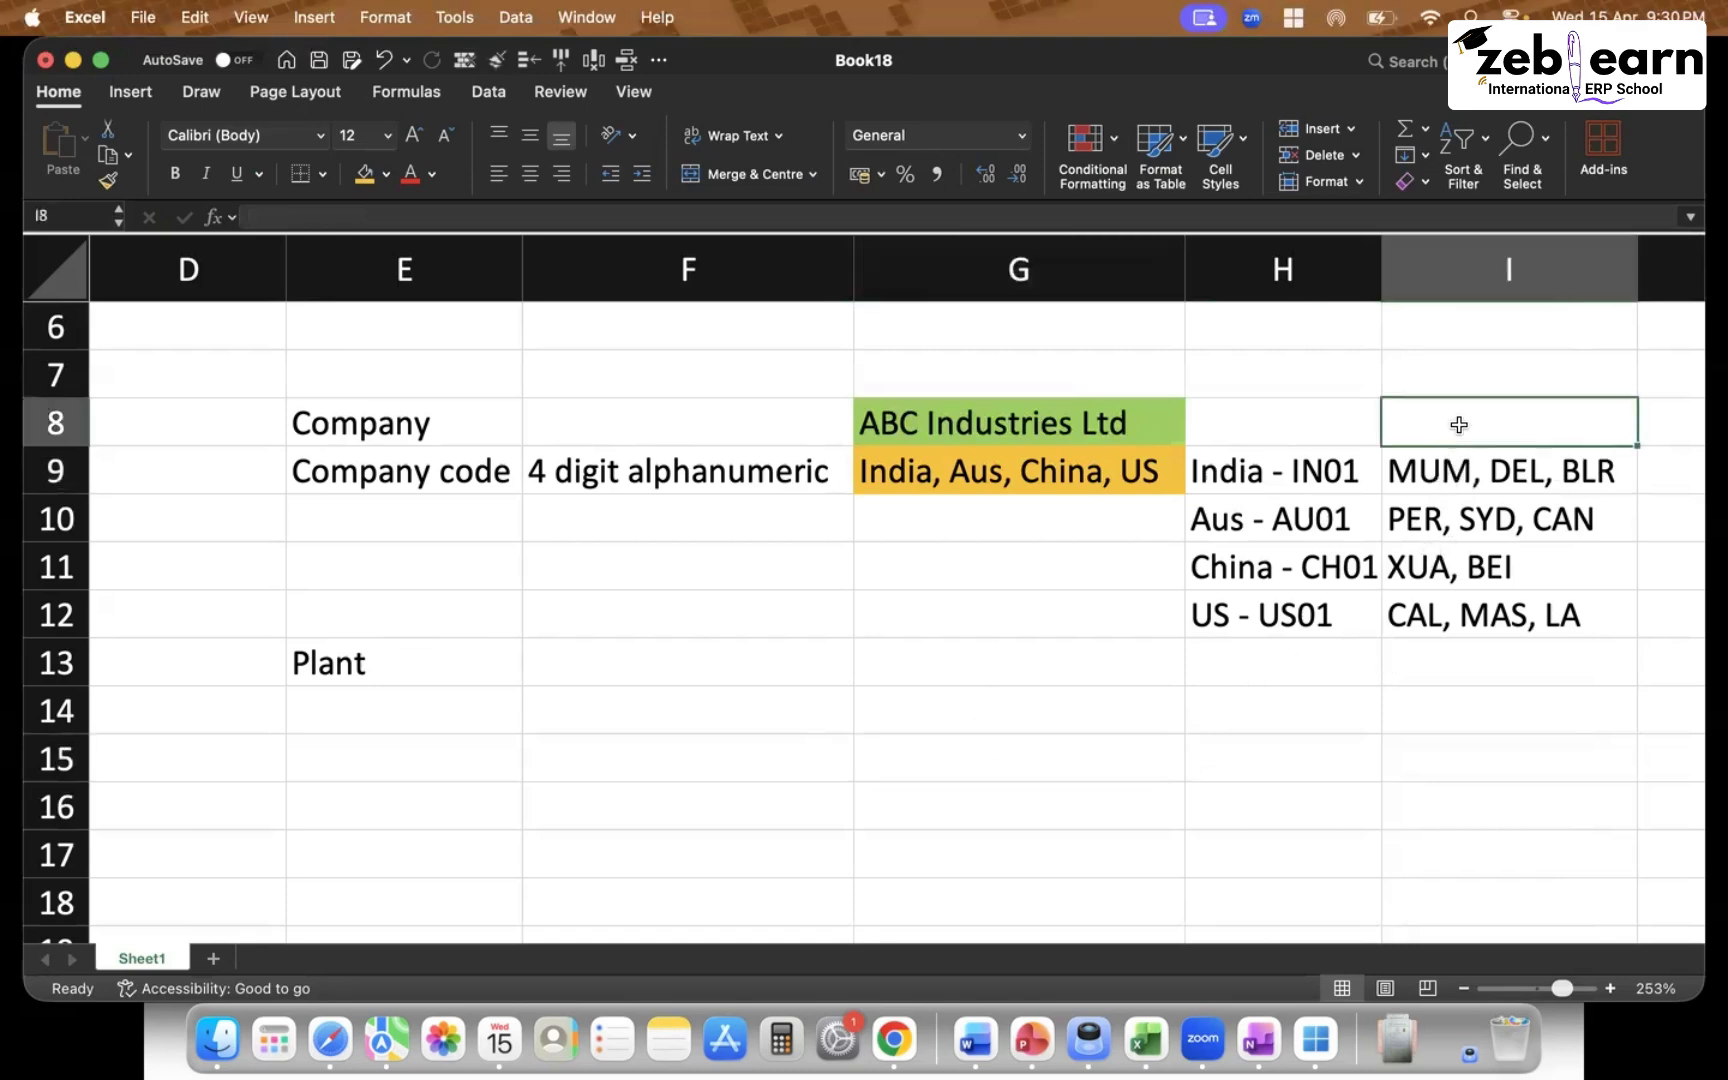
{"action": "type", "text": "Plant"}
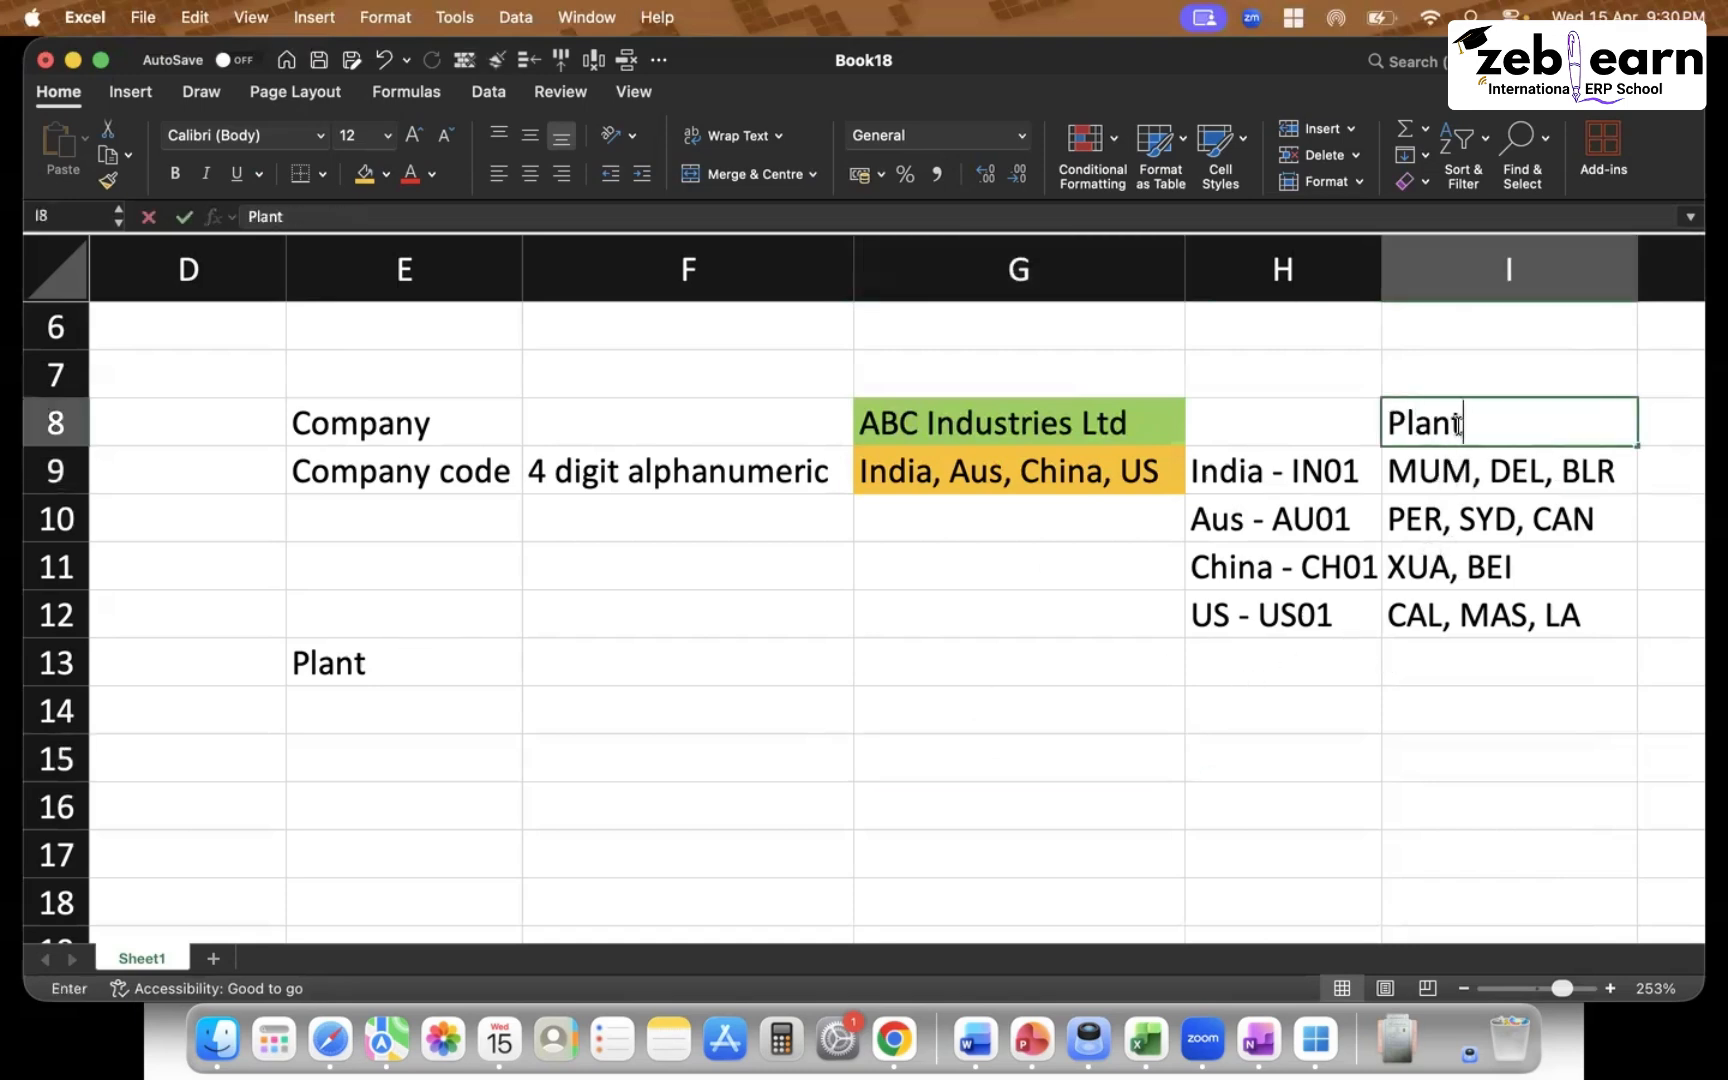
{"action": "type", "text": "s"}
{"action": "key", "text": "Return"}
Fill the plant list cells I9 to I12 with gray
{"action": "left_click_drag", "start_coordinate": [1485, 458], "coordinate": [1494, 623]}
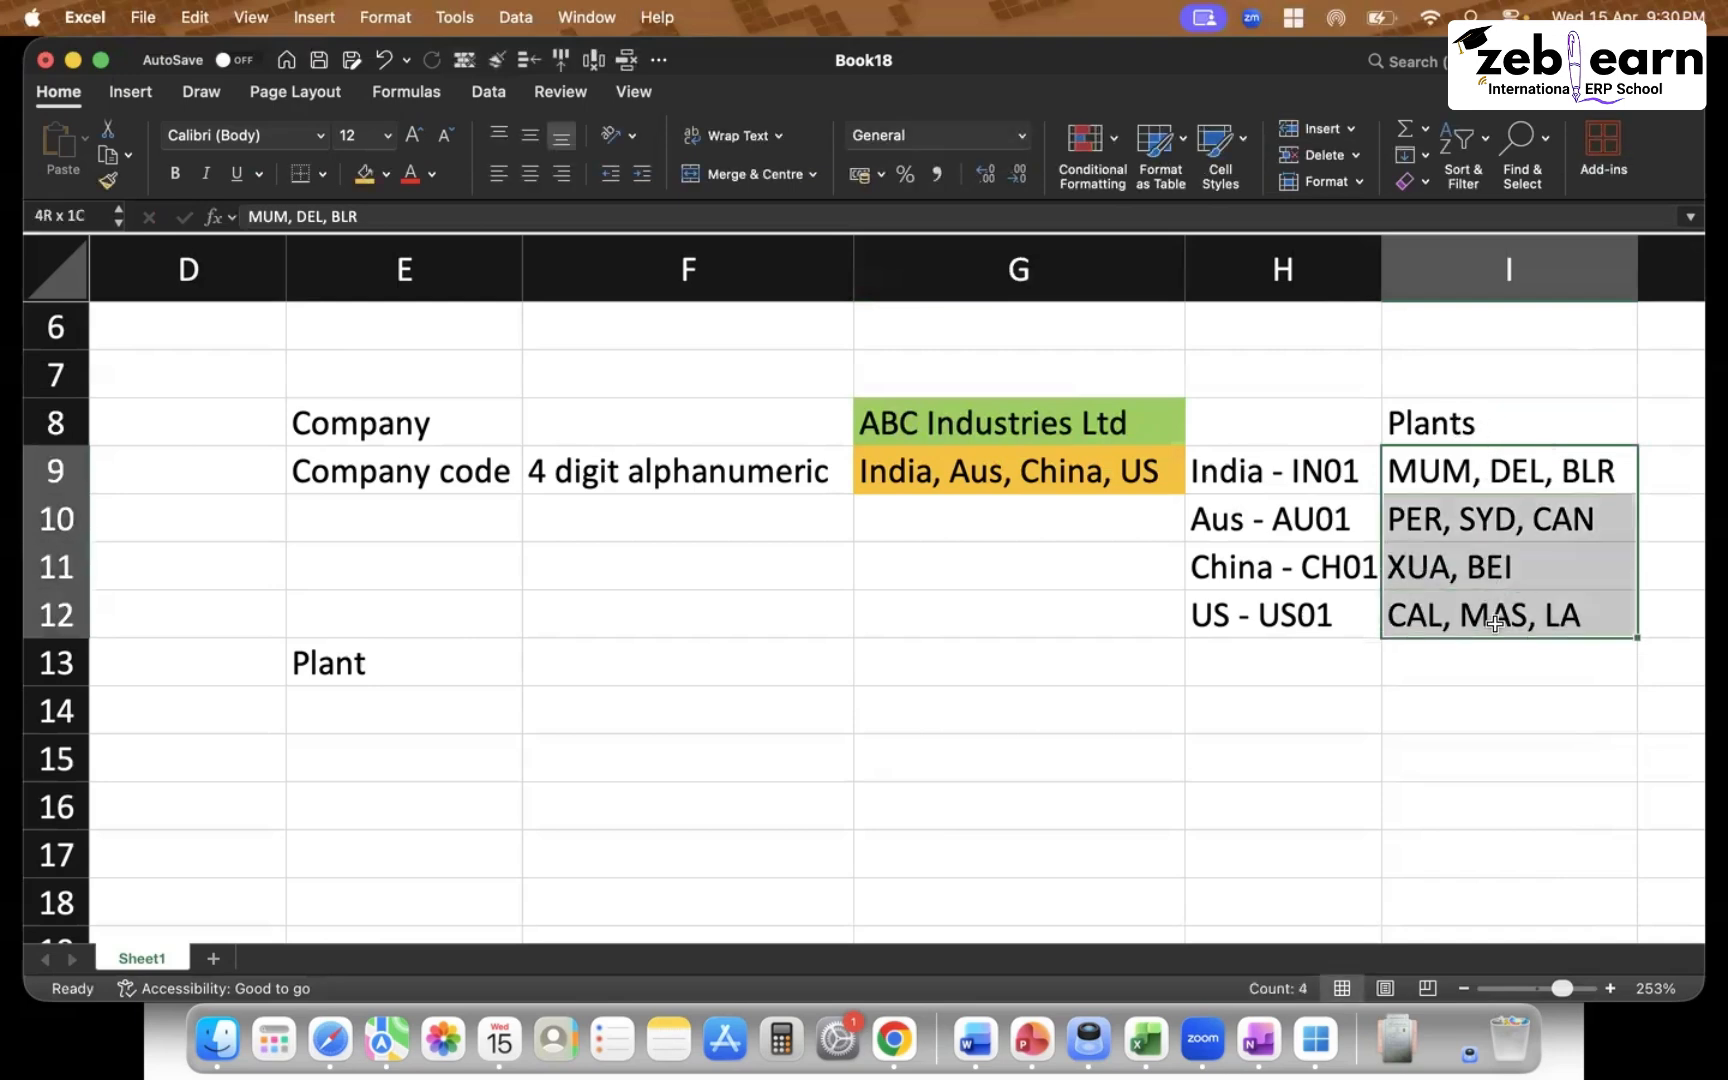
{"action": "left_click", "coordinate": [388, 175]}
{"action": "left_click", "coordinate": [505, 300]}
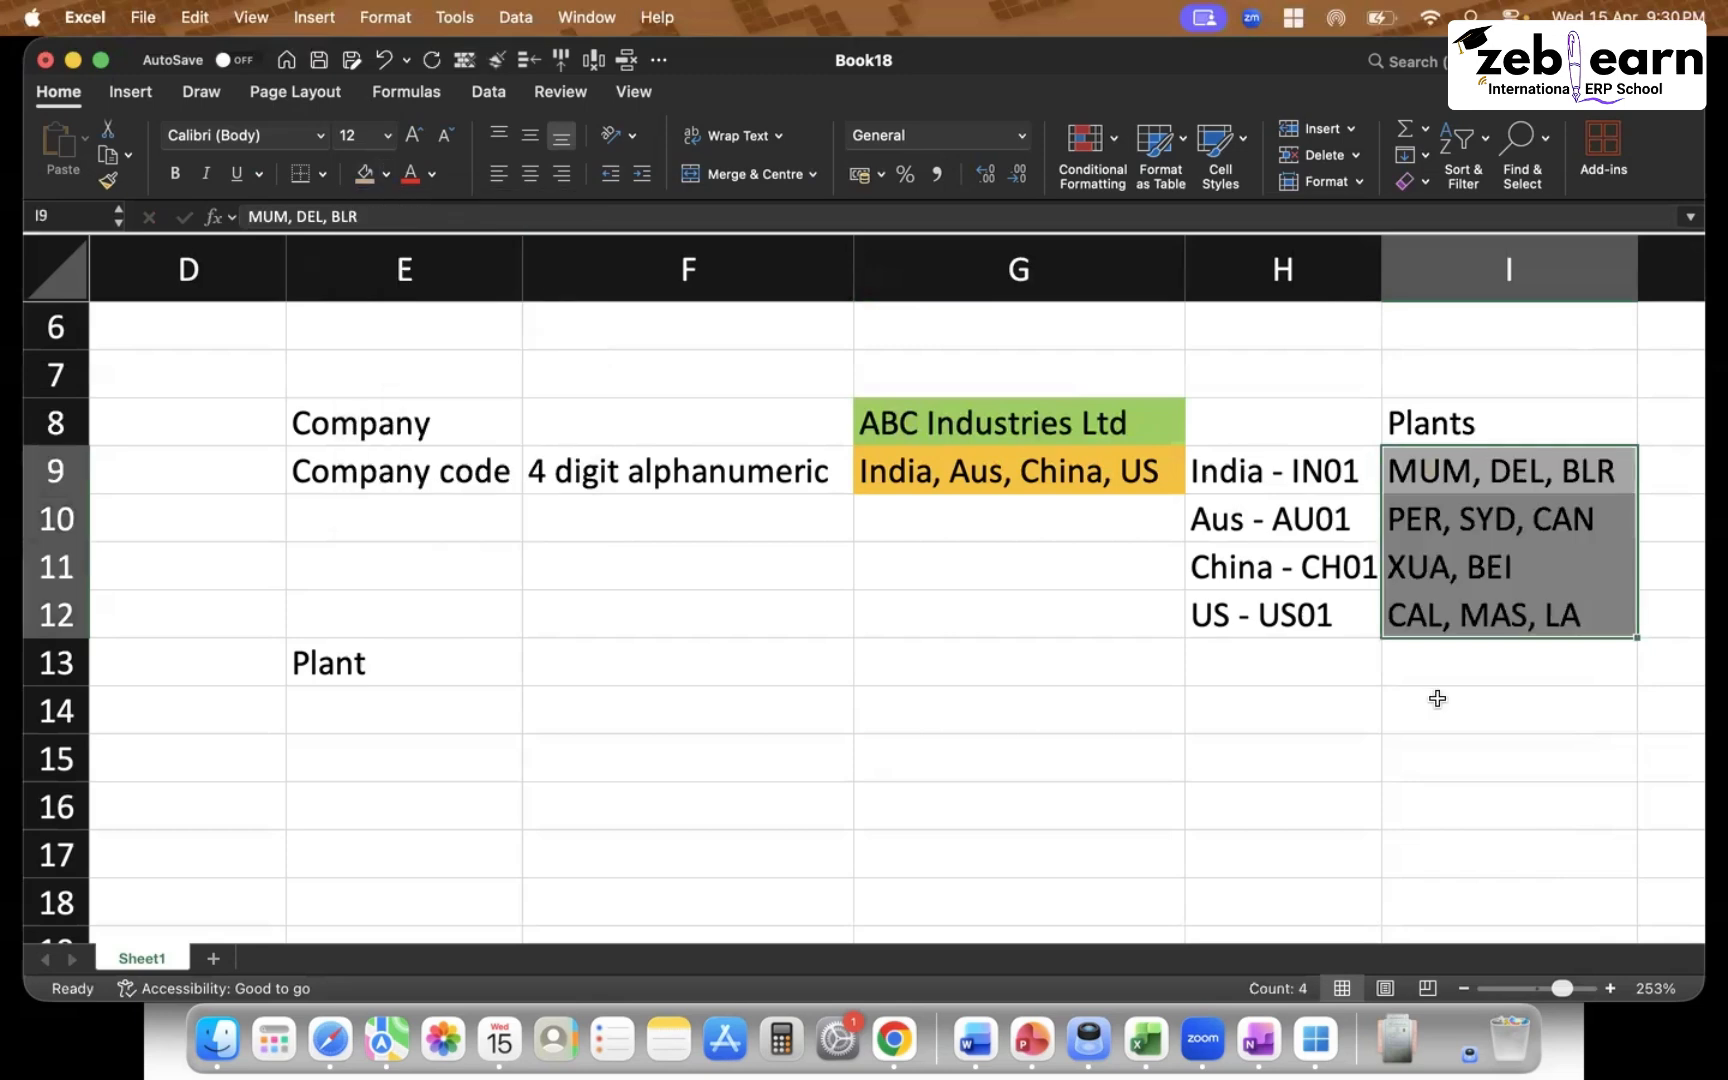
{"action": "left_click", "coordinate": [1437, 698]}
{"action": "left_click", "coordinate": [1466, 757]}
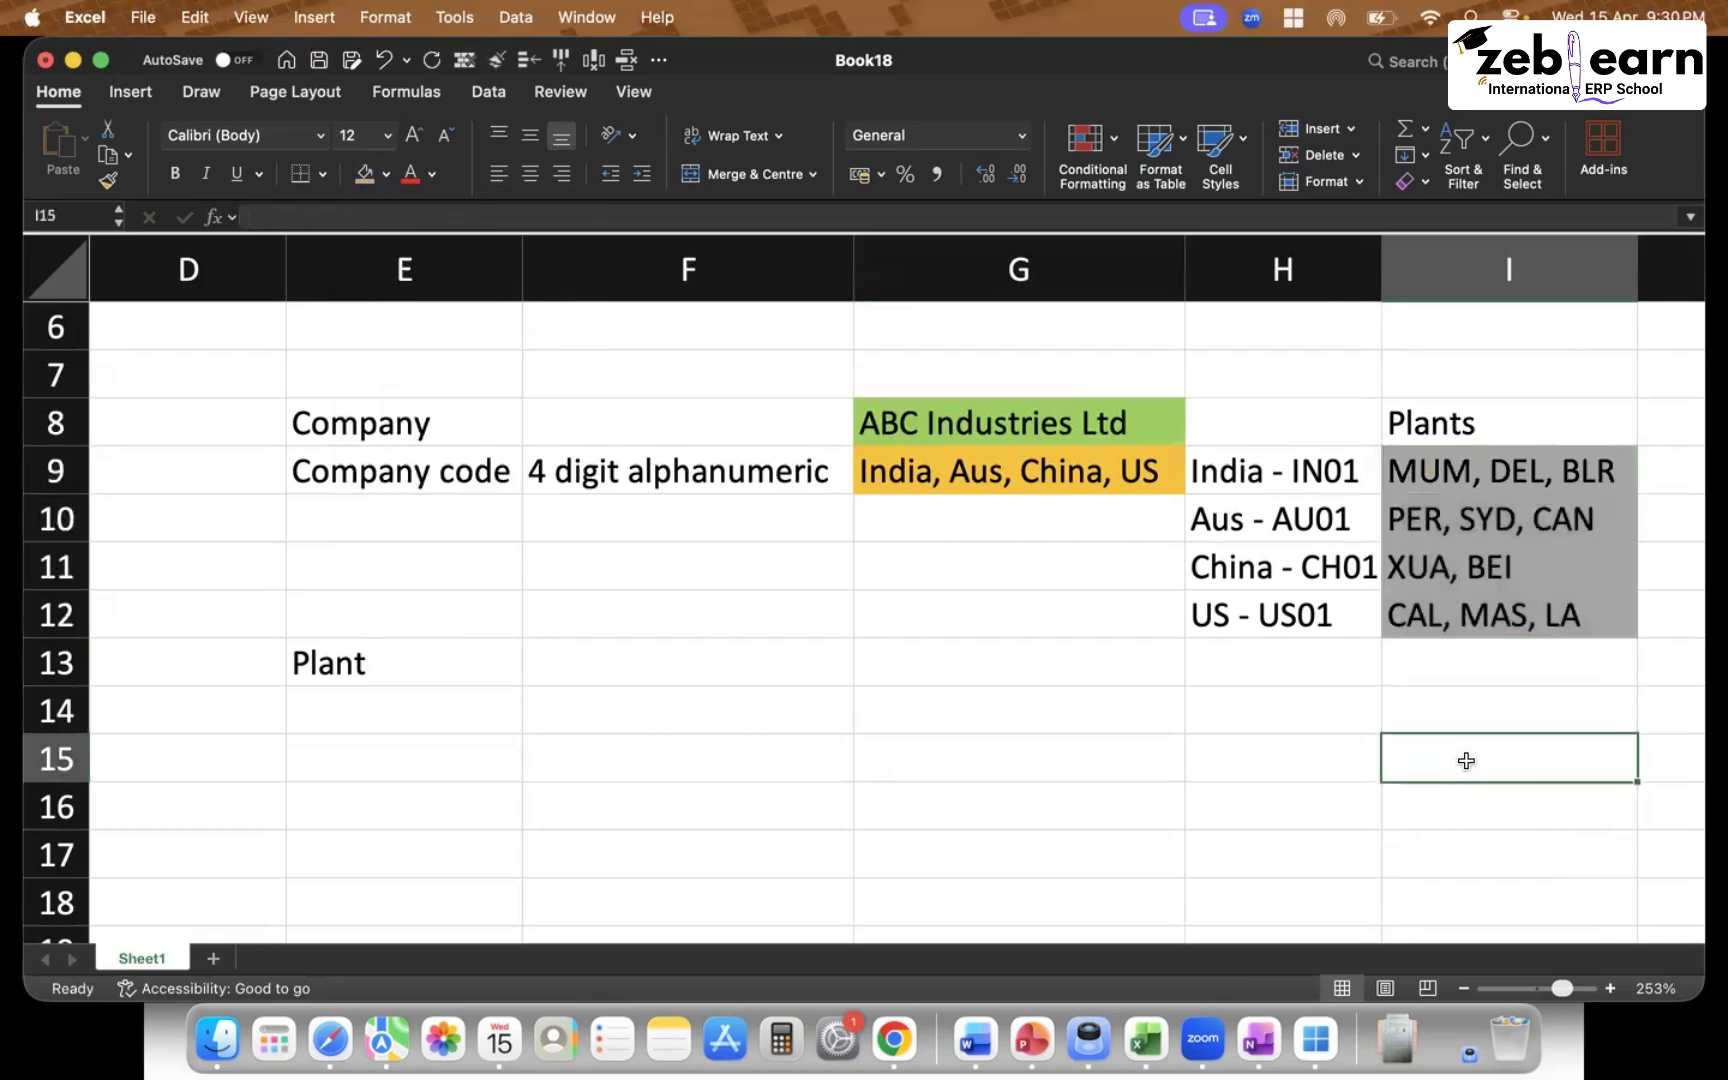
Enter 4 digit alphanumeric in F13 as the code format beside the Plant label
{"action": "left_click", "coordinate": [588, 660]}
{"action": "type", "text": "4 digit "}
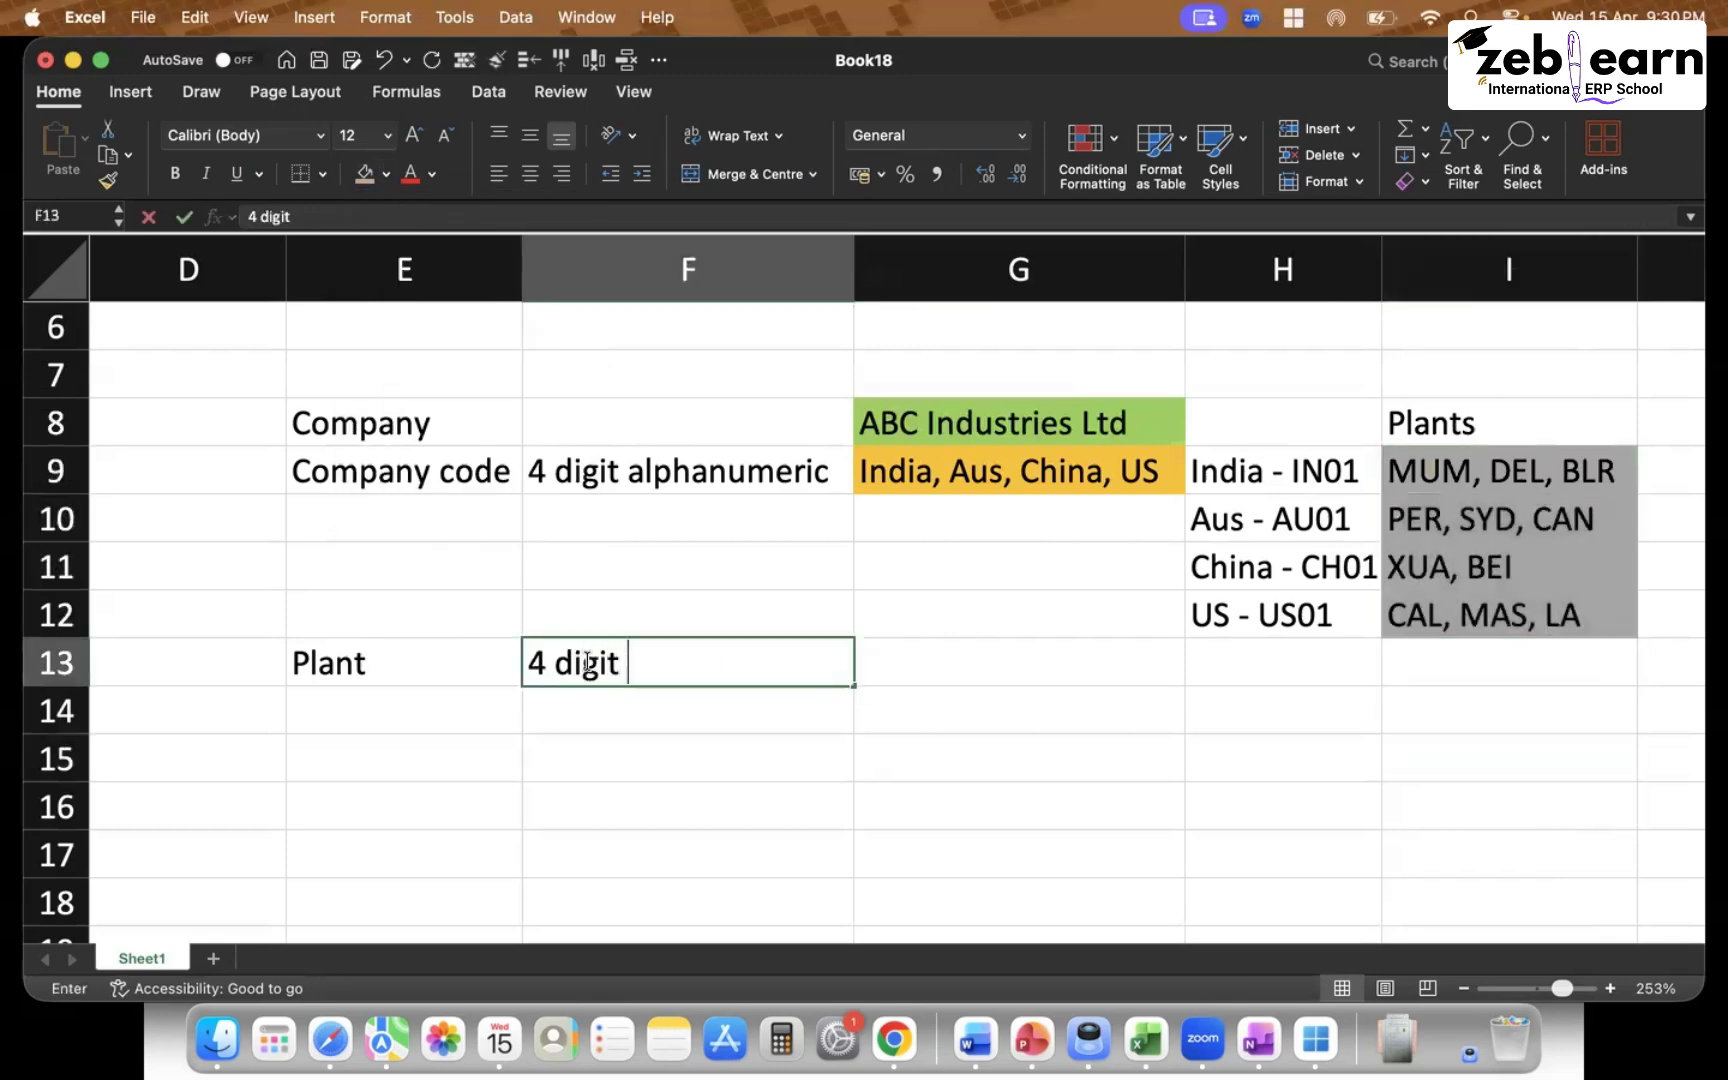
{"action": "type", "text": "alphan"}
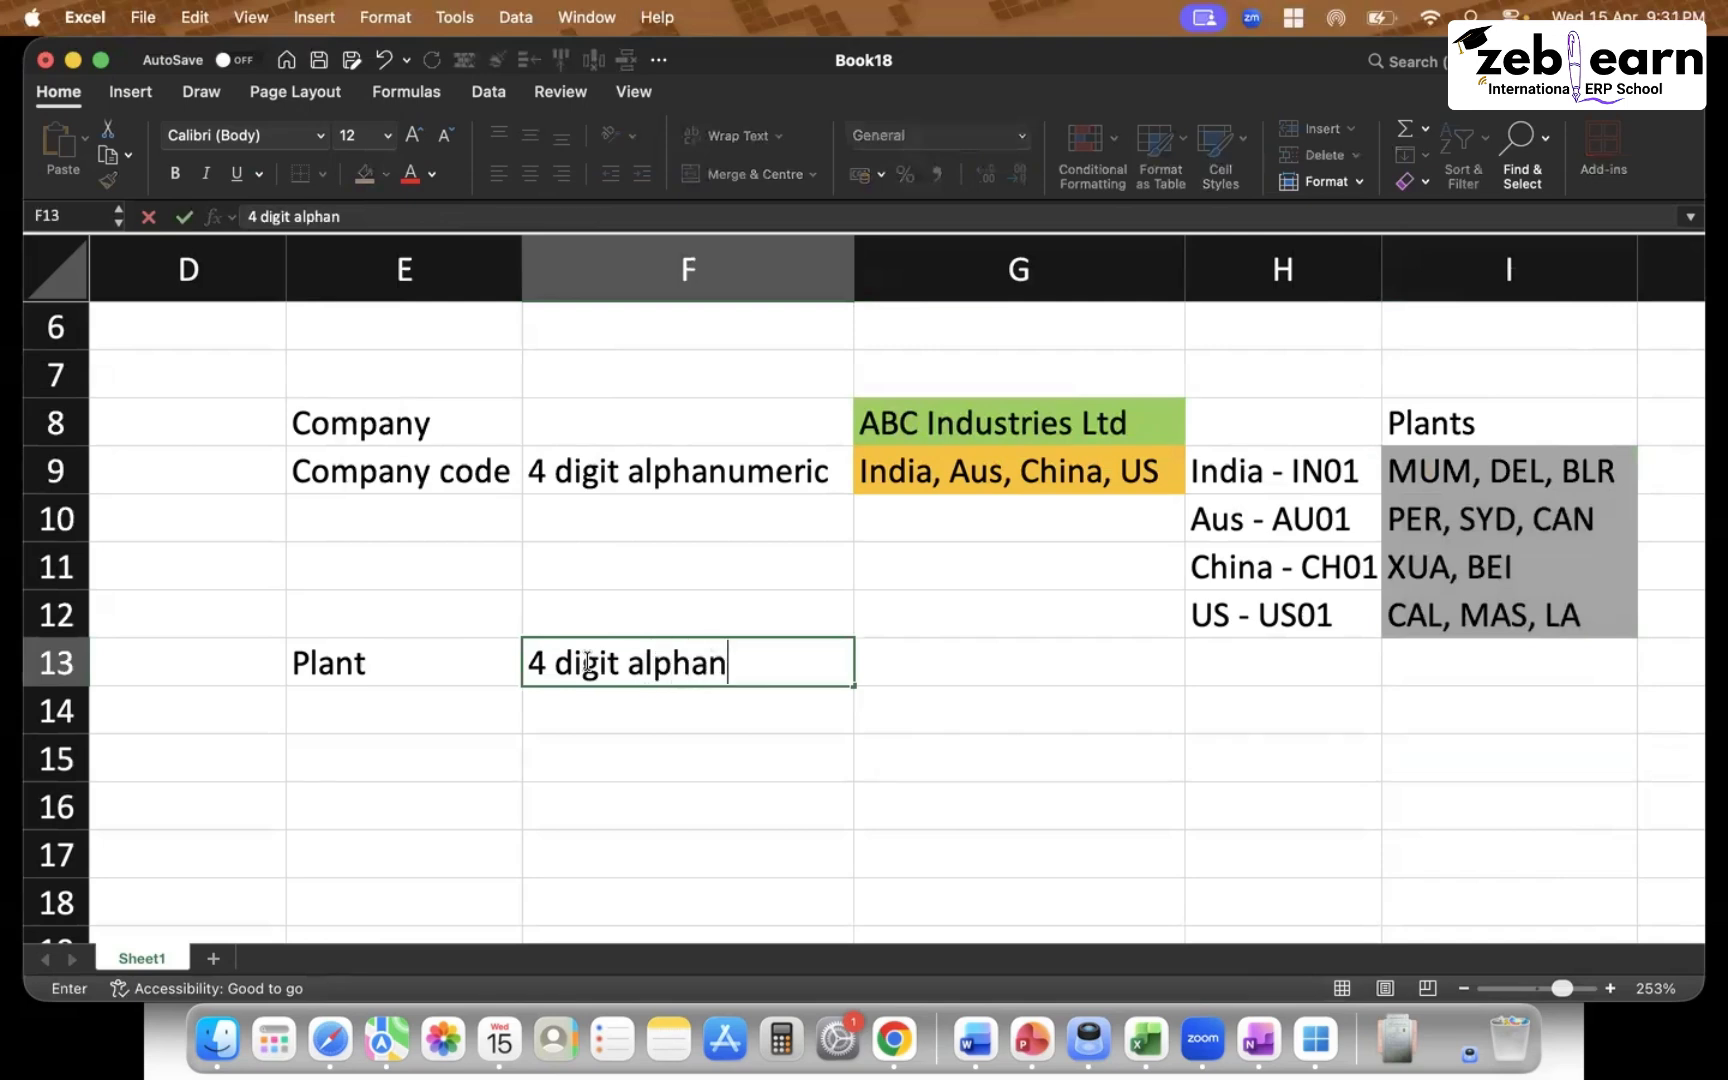
{"action": "type", "text": "umeric"}
{"action": "key", "text": "Return"}
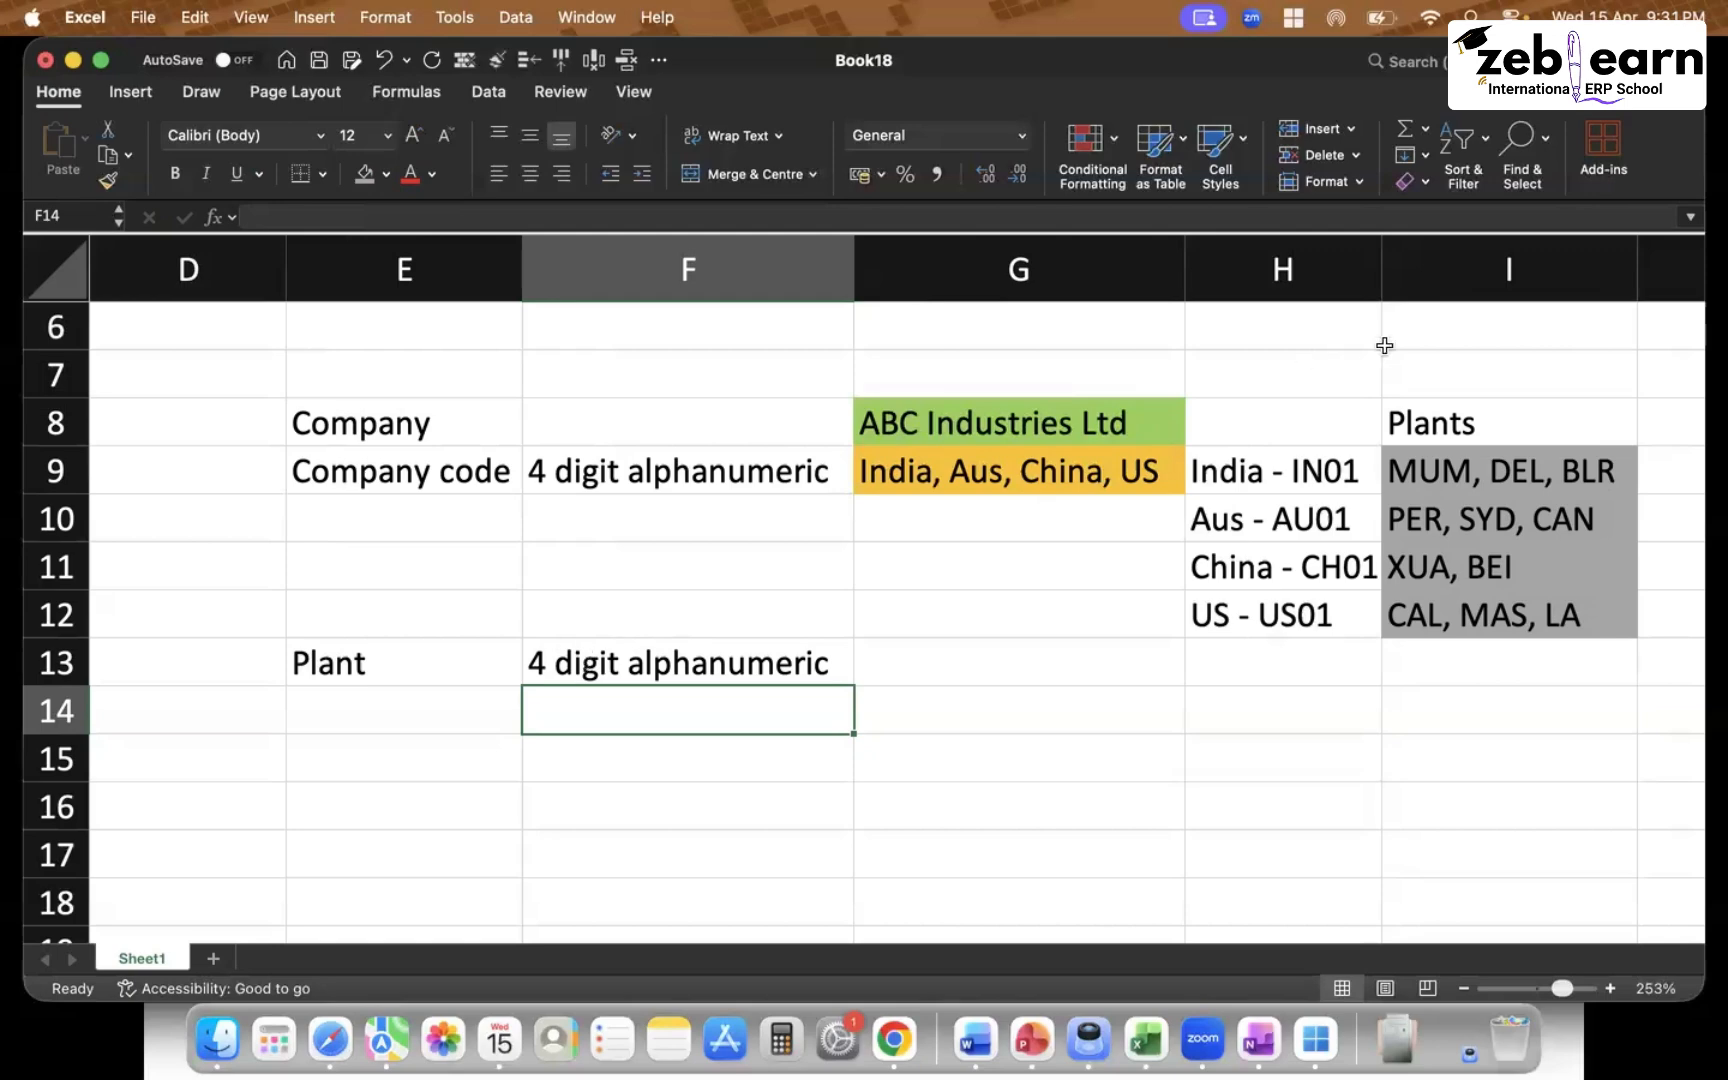
{"action": "left_click", "coordinate": [637, 674]}
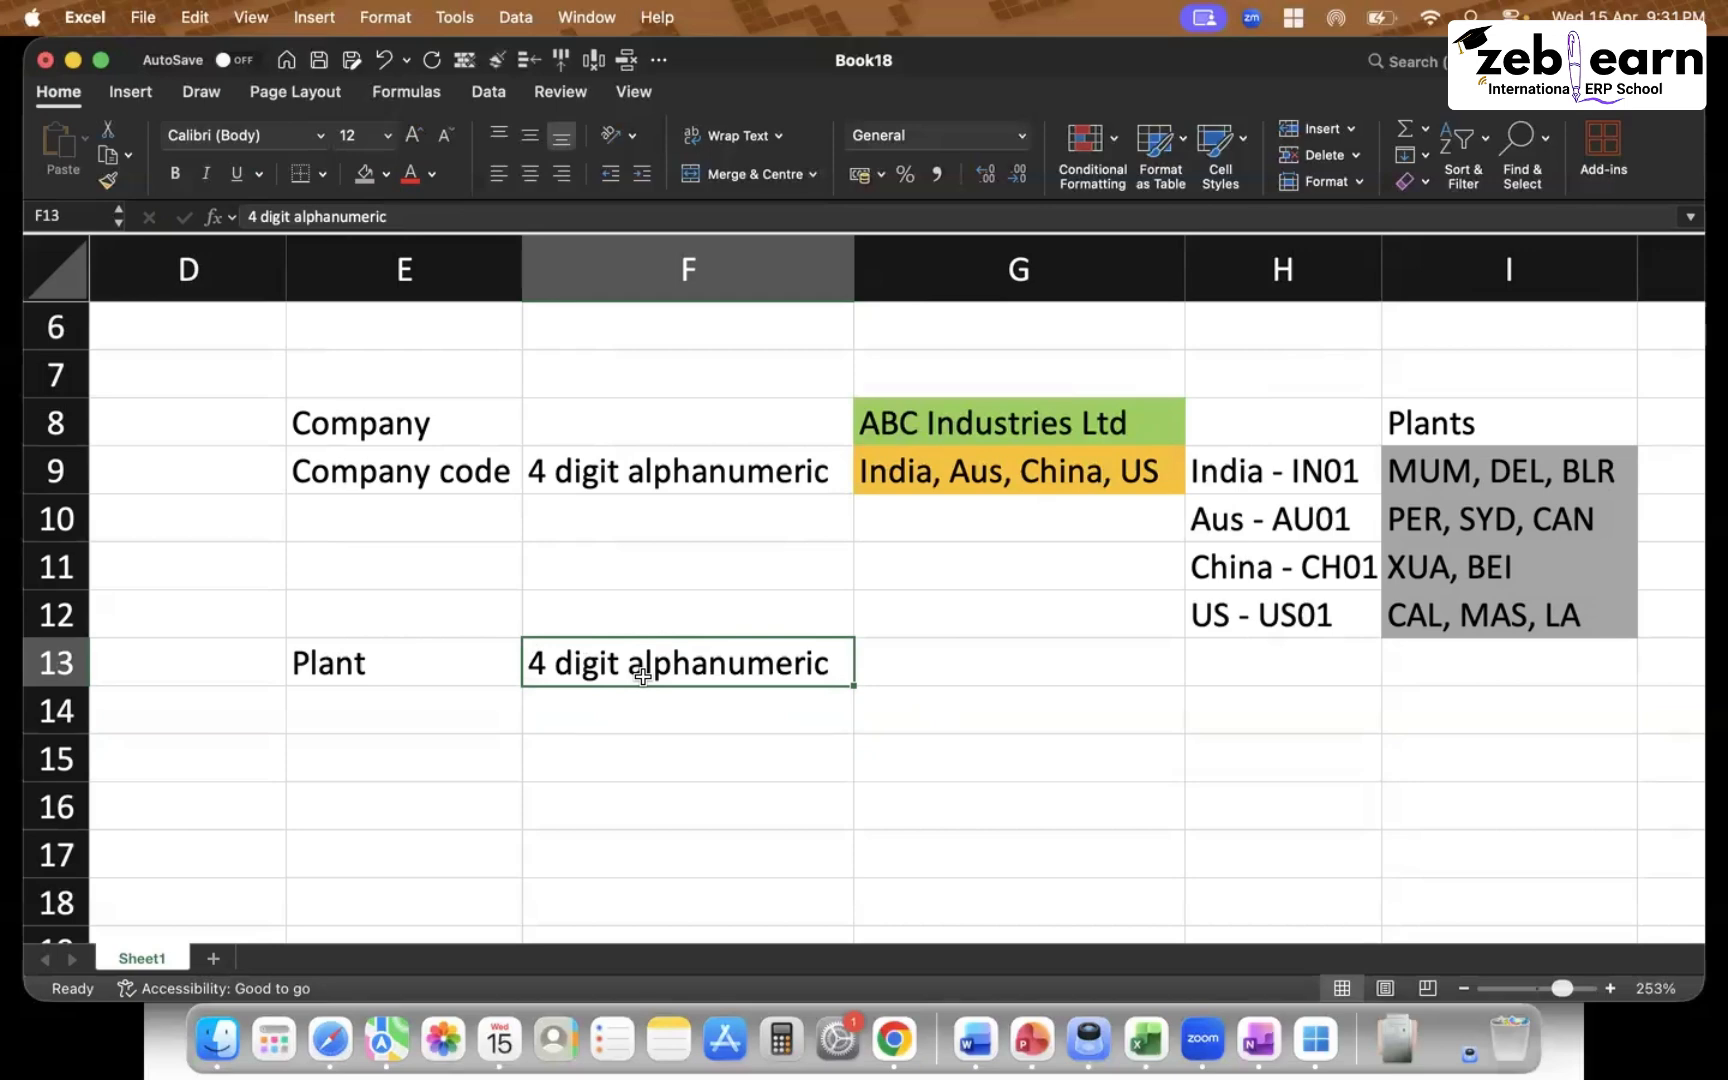
{"action": "left_click", "coordinate": [1442, 470]}
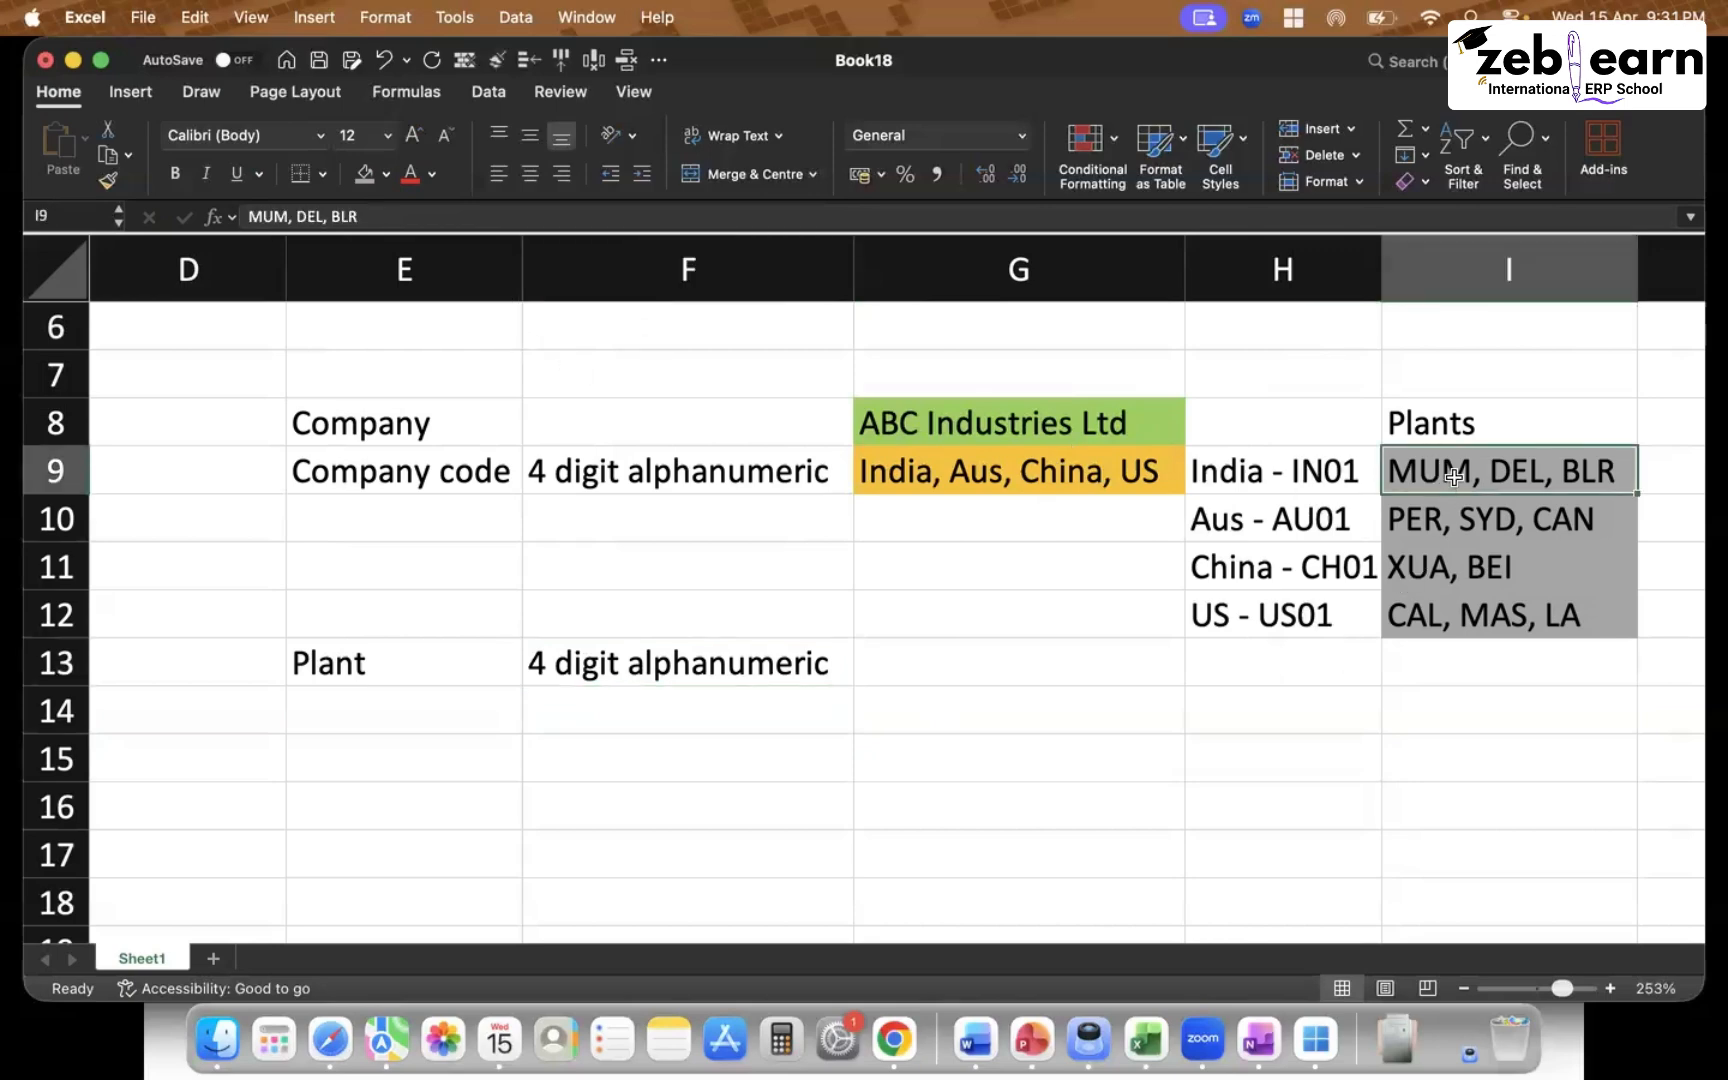
{"action": "scroll", "coordinate": [1570, 620], "scroll_direction": "right", "scroll_amount": 2}
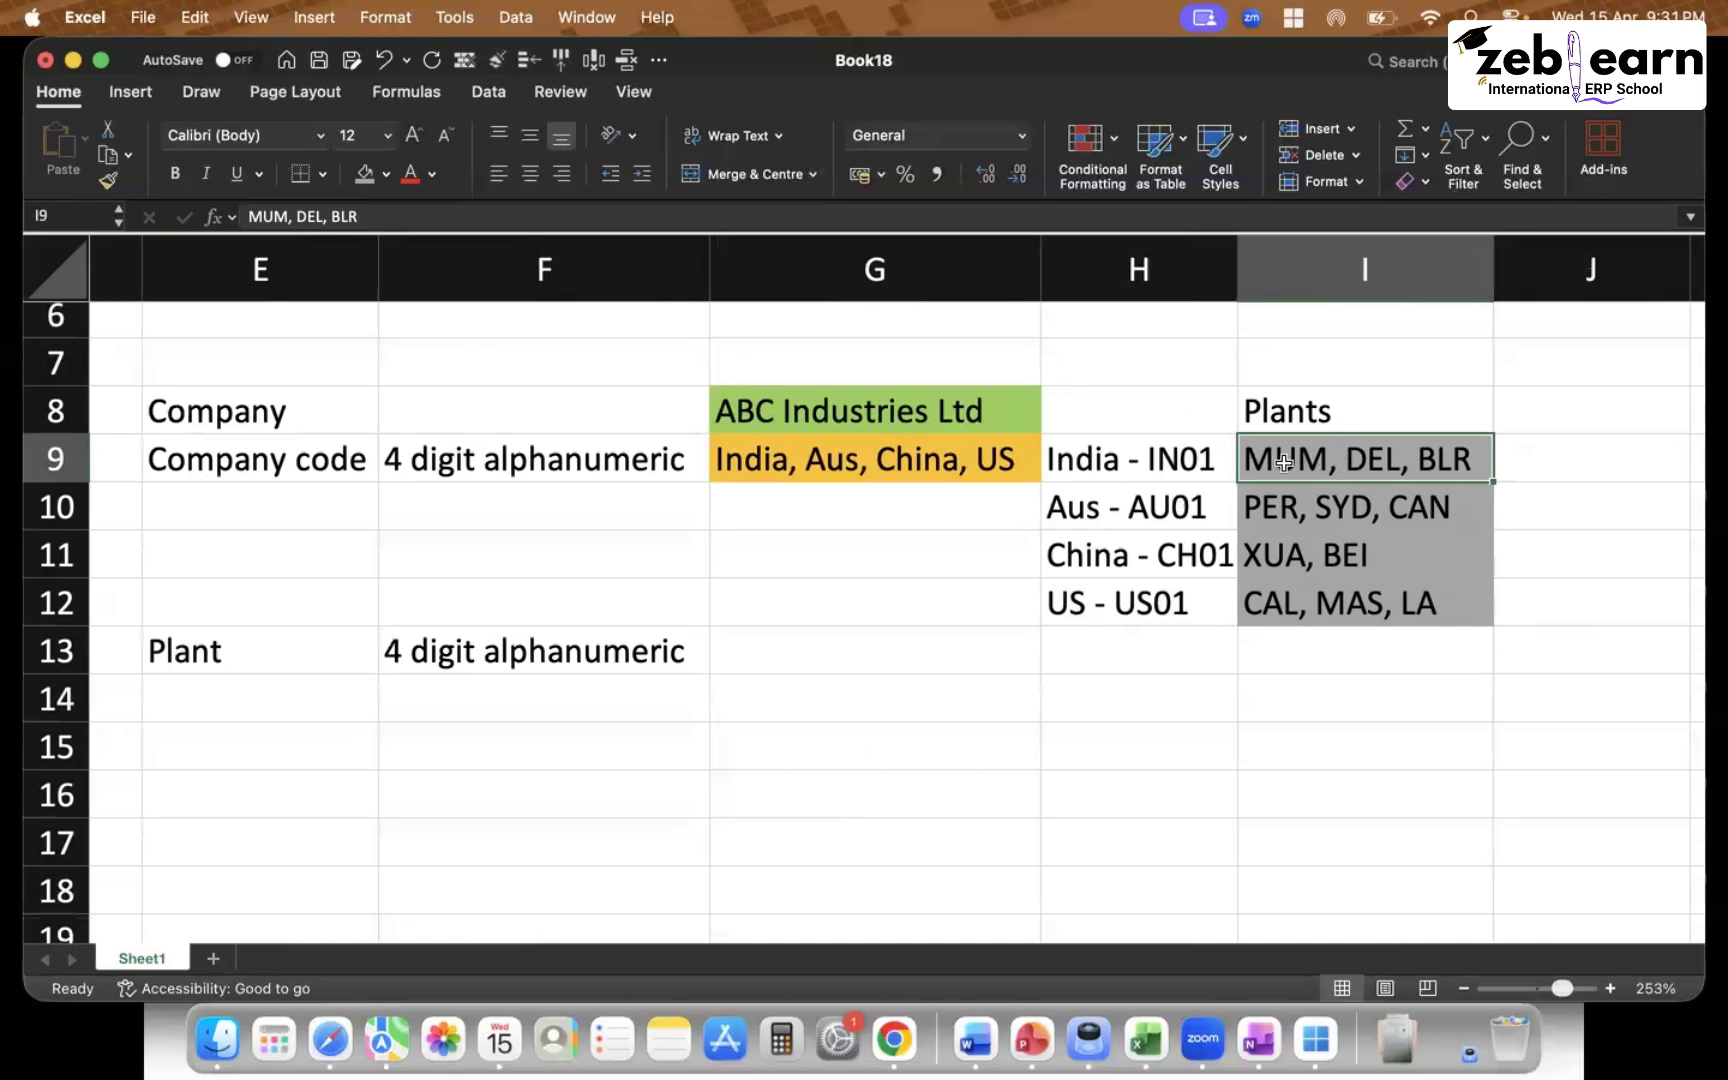
{"action": "scroll", "coordinate": [1340, 470], "scroll_direction": "right", "scroll_amount": 2}
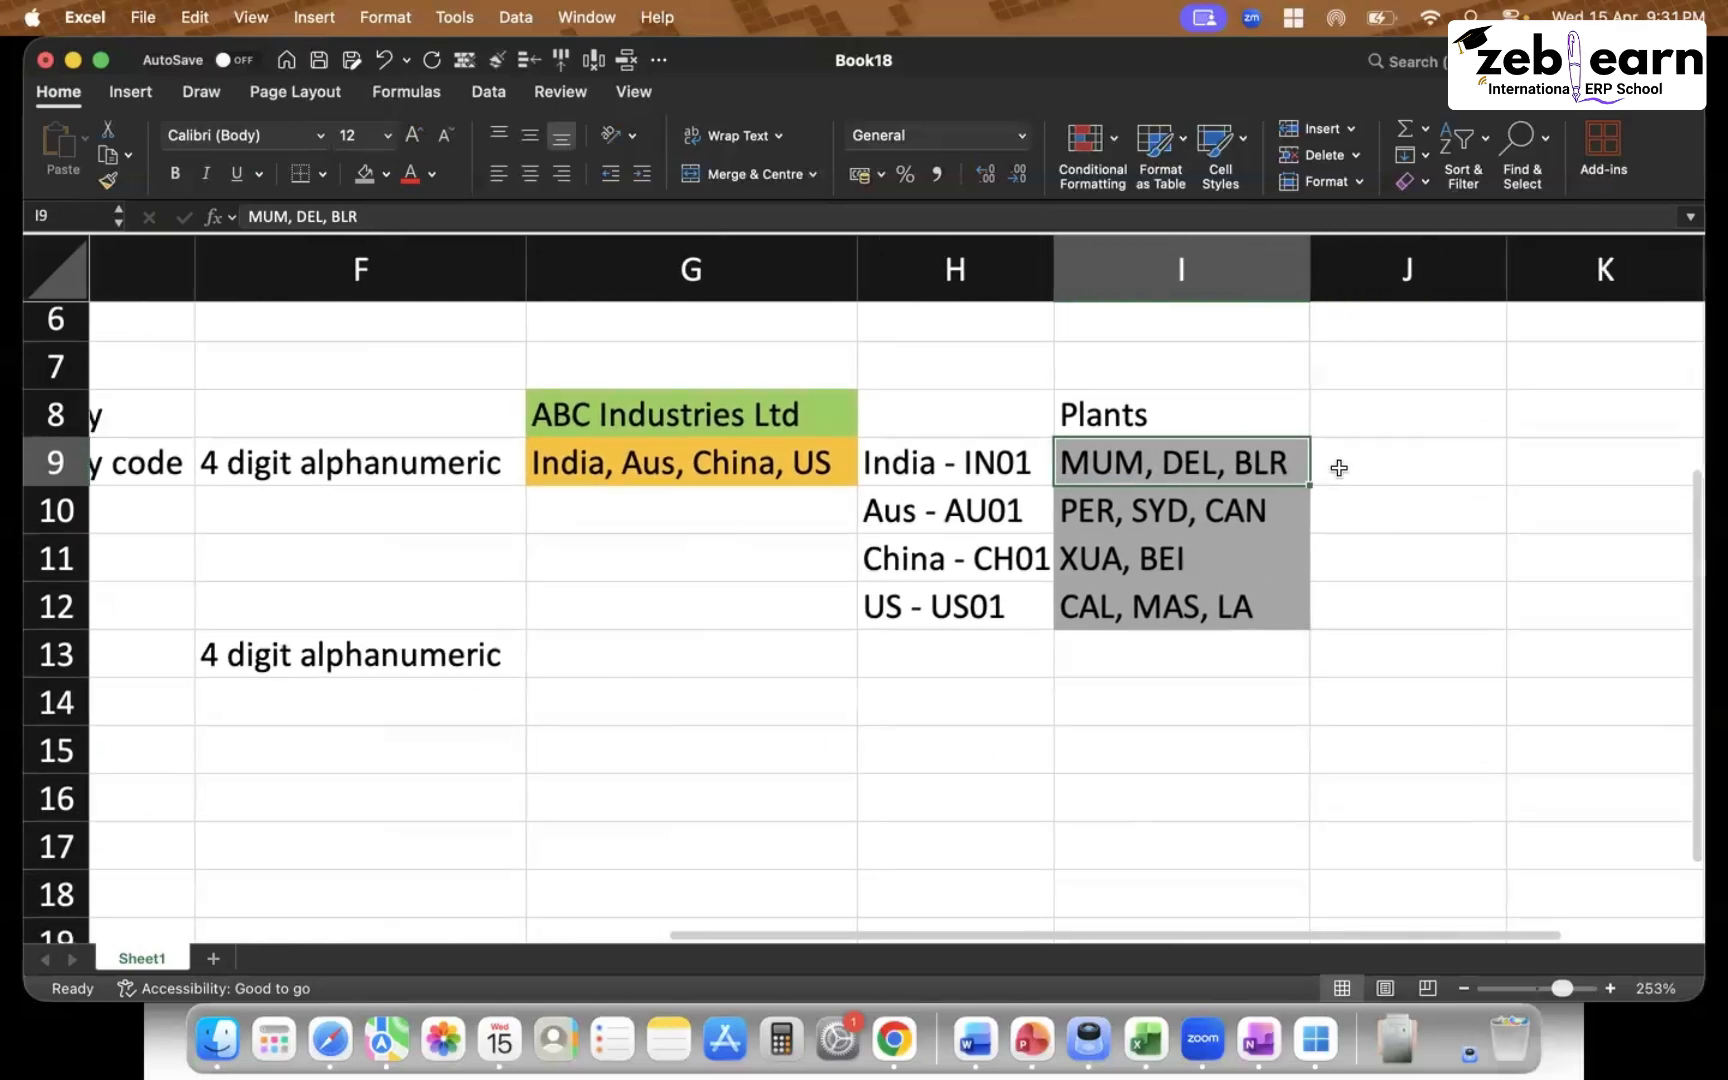
{"action": "left_click", "coordinate": [1358, 463]}
{"action": "double_click", "coordinate": [1357, 464]}
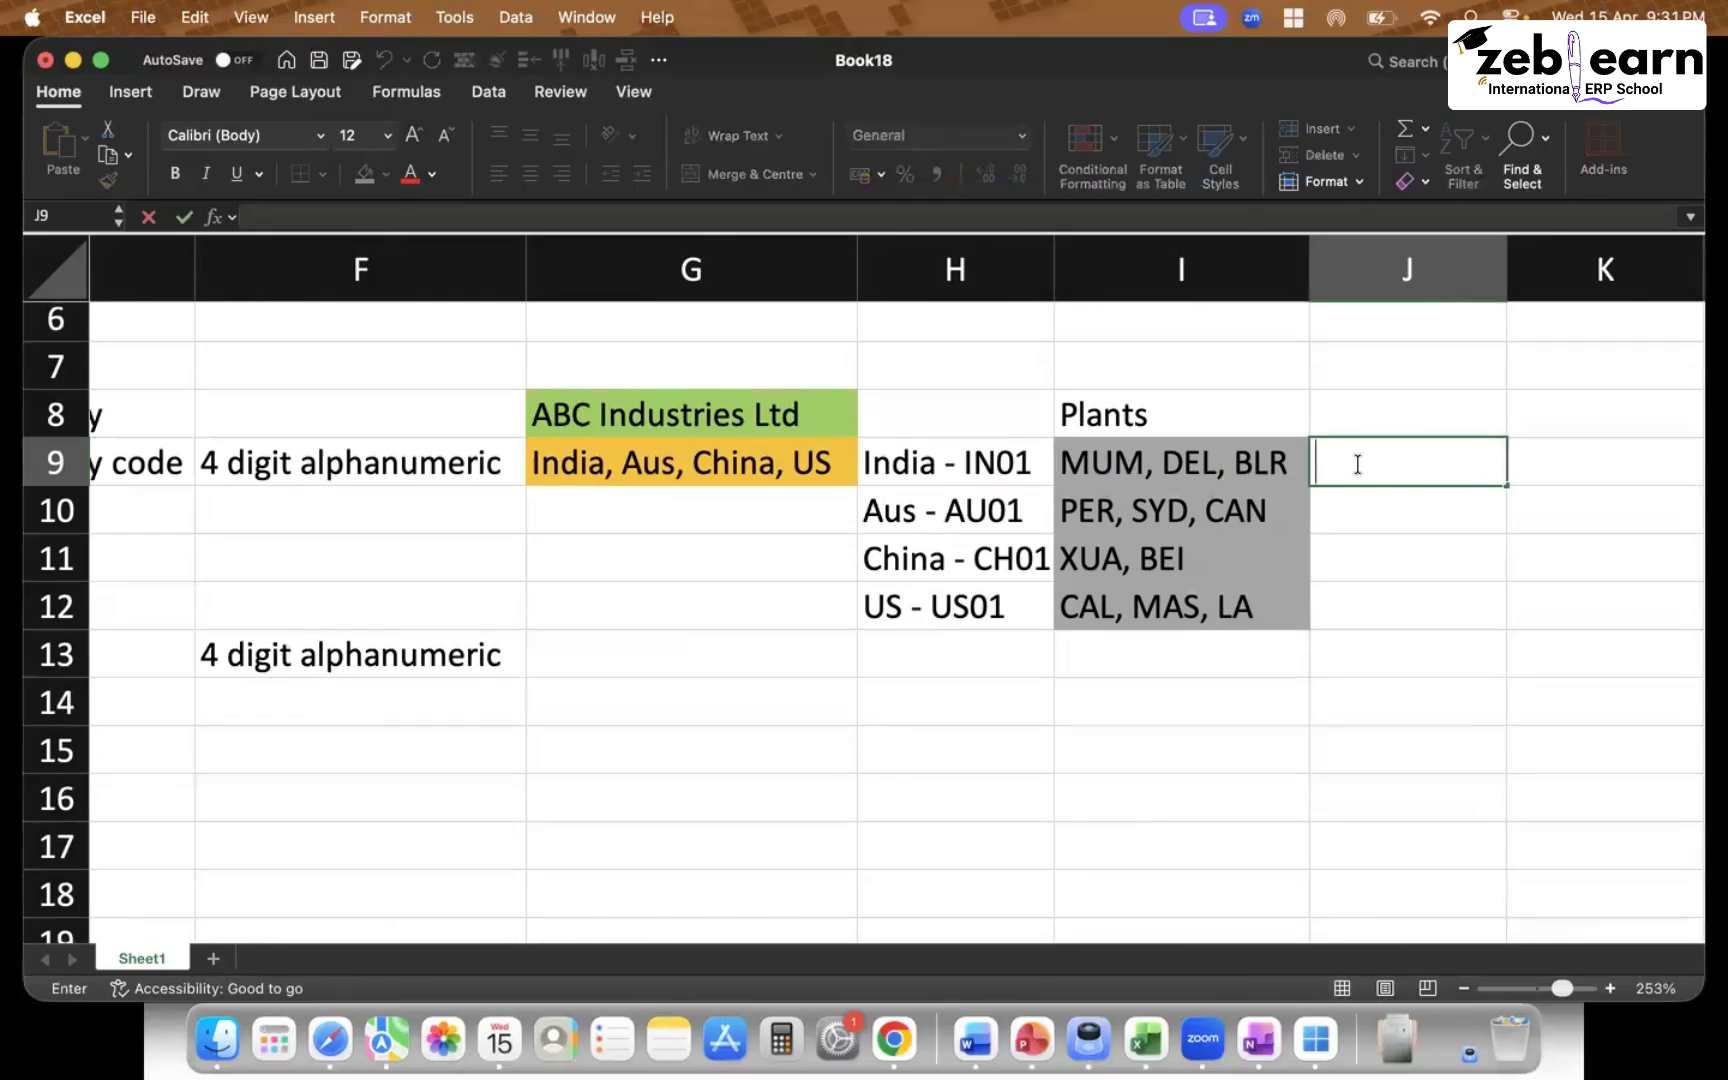
Enter Mumbai - 2001 in H13 as the first Indian plant code, with the city name spelled correctly
{"action": "left_click", "coordinate": [962, 670]}
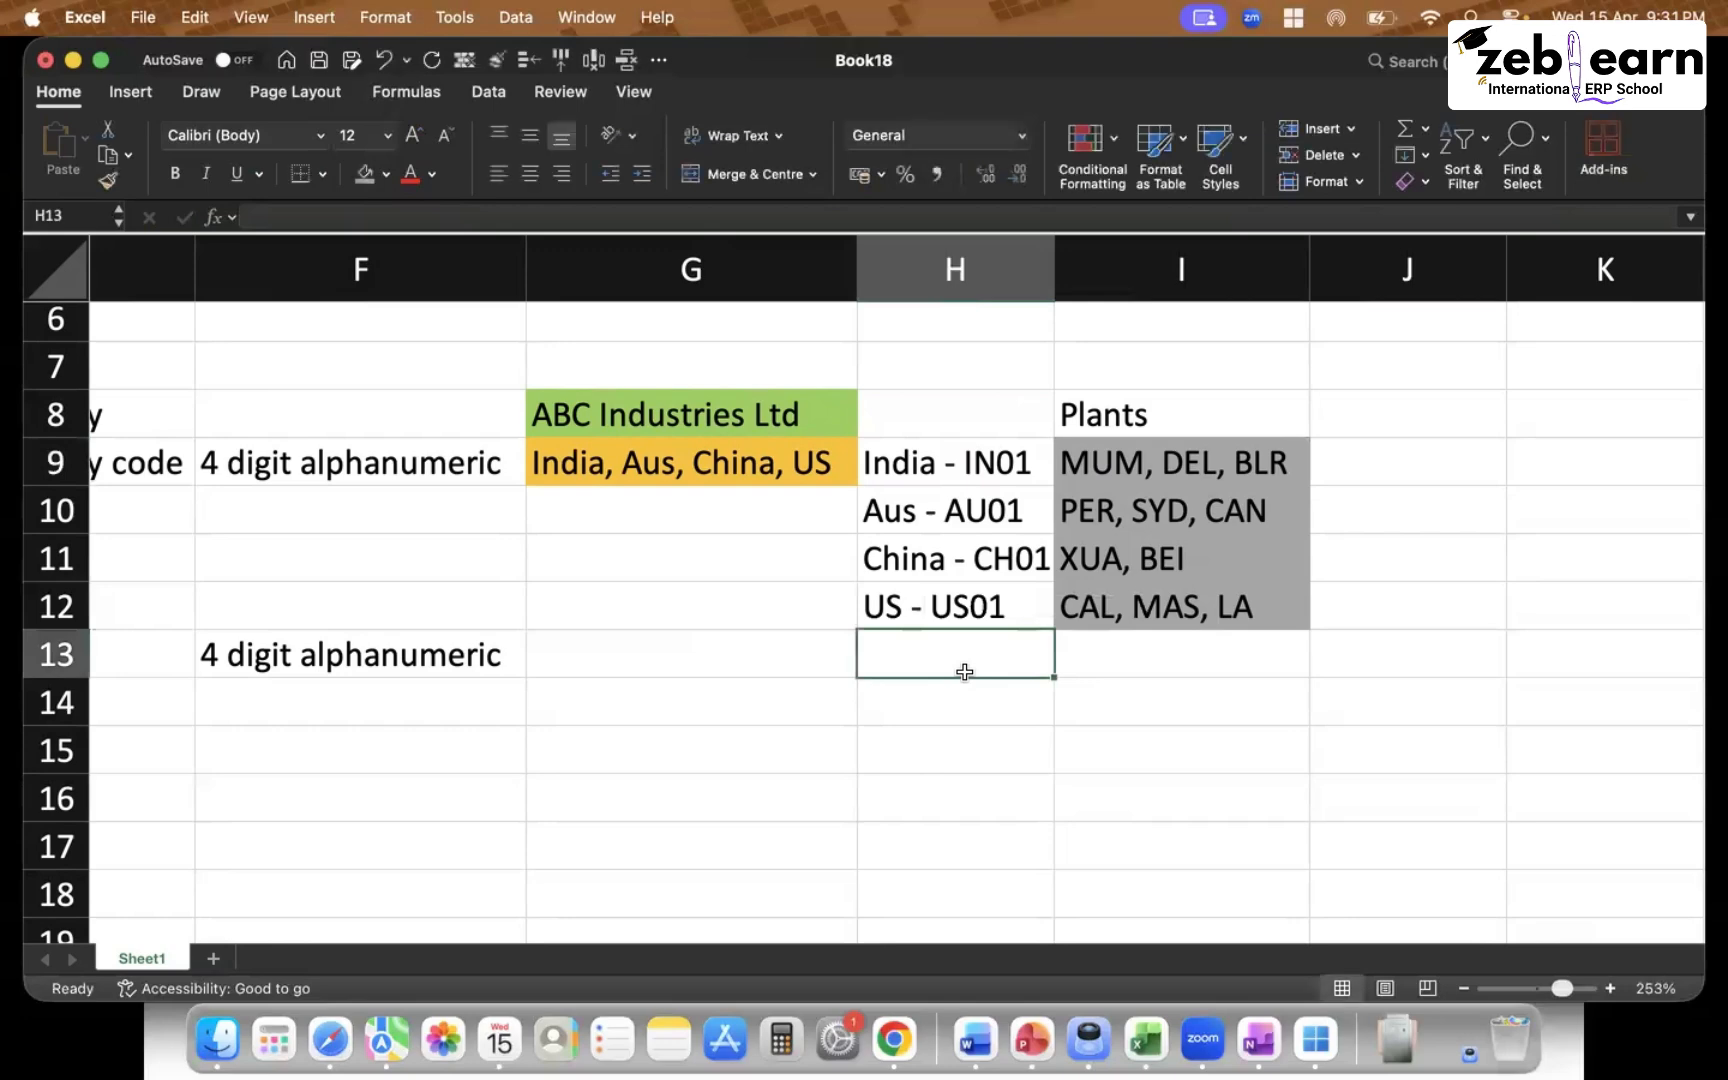
{"action": "type", "text": "Mum"}
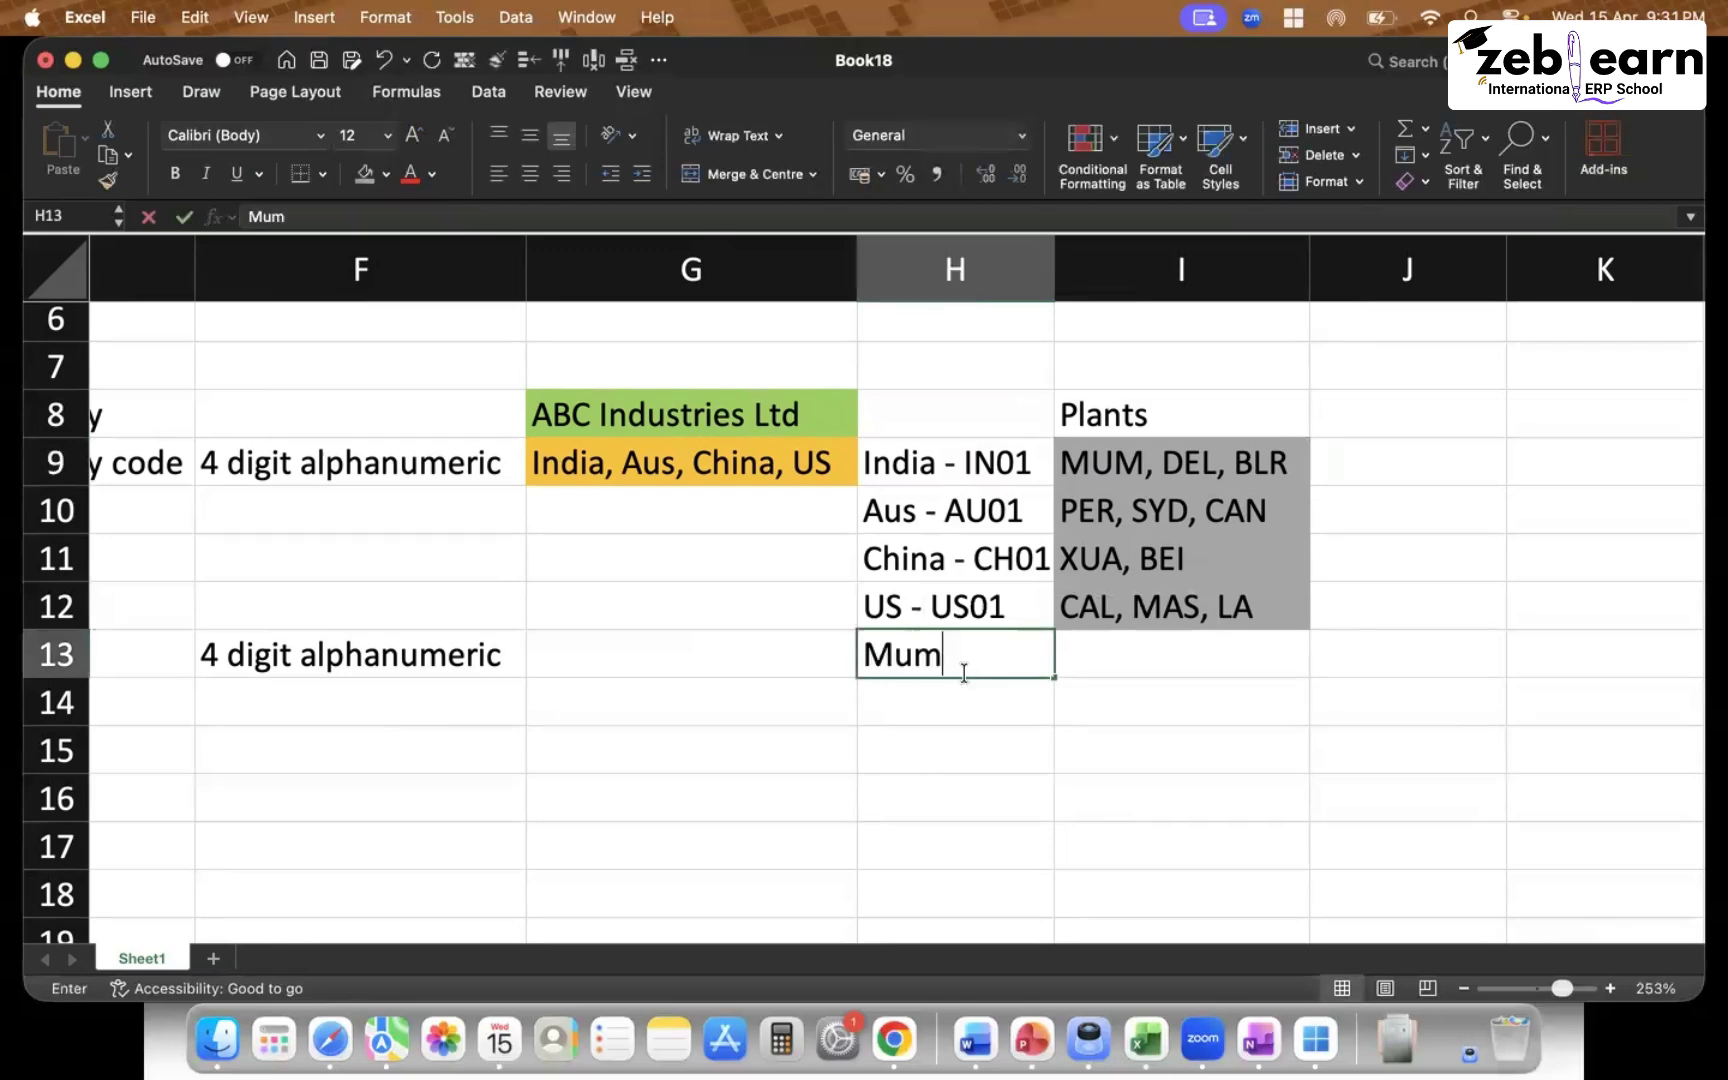
{"action": "type", "text": "ba - 2001"}
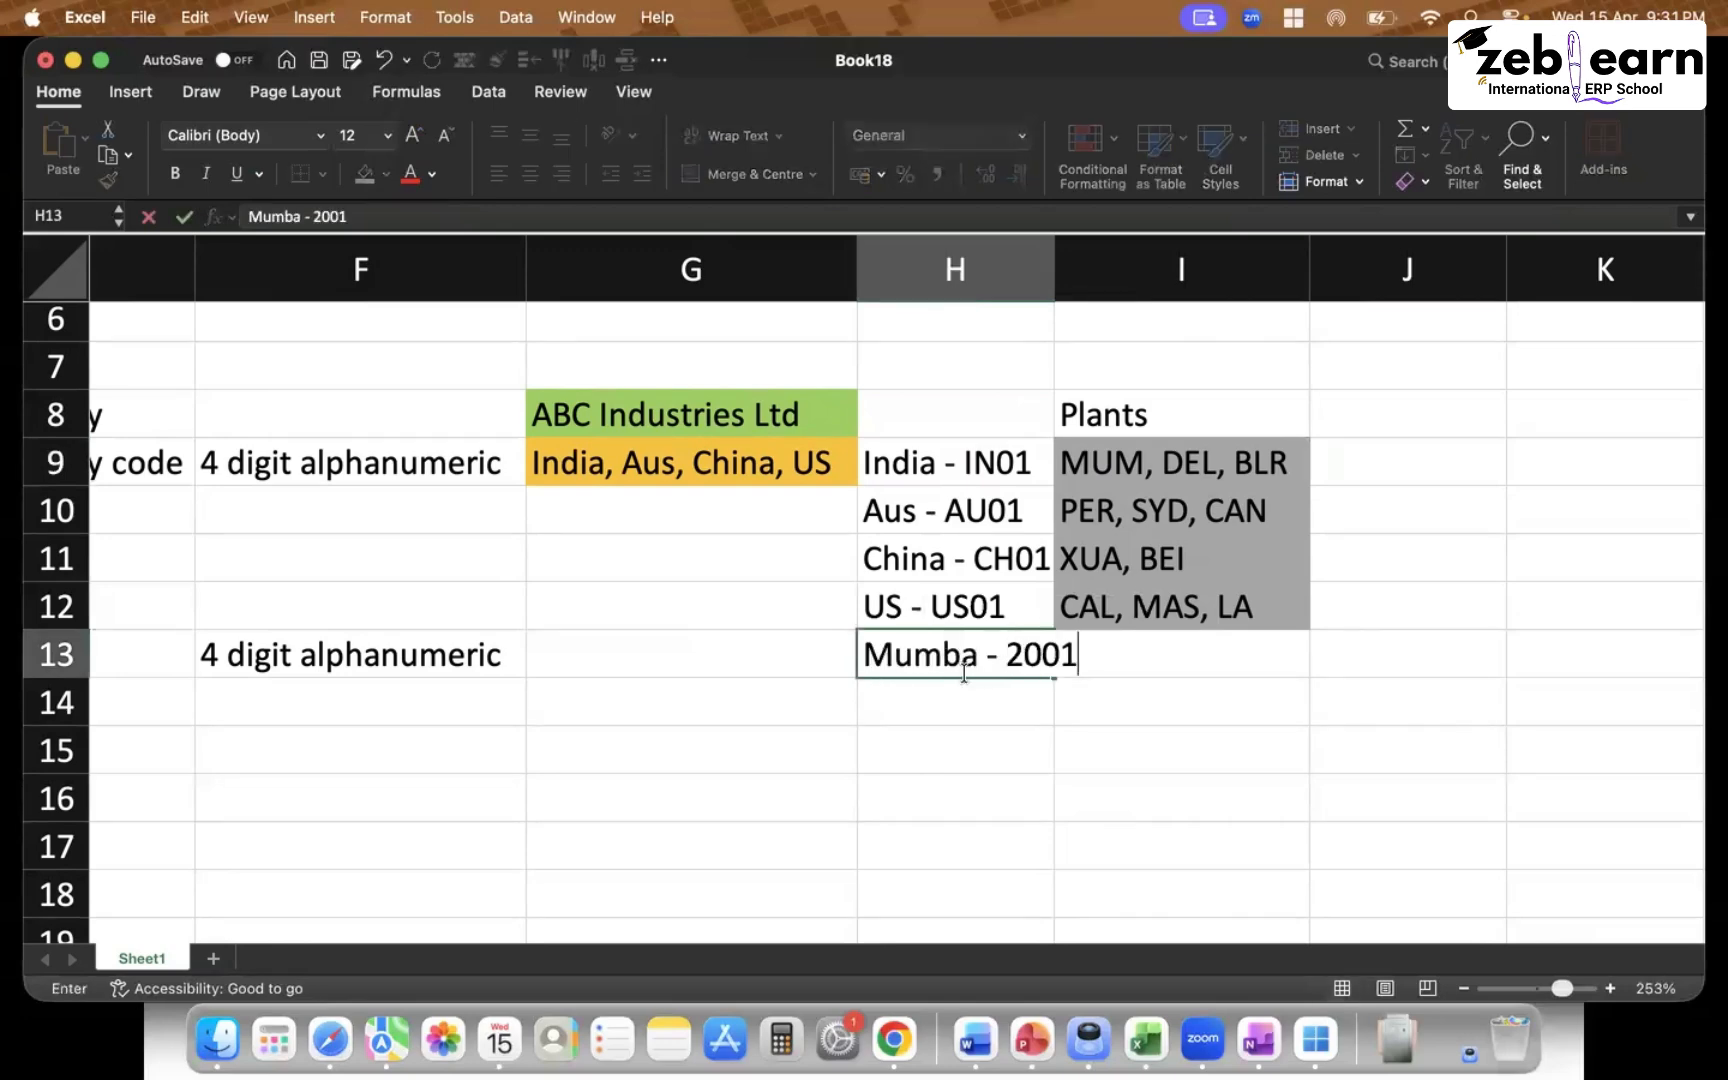
{"action": "key", "text": "ctrl+Return"}
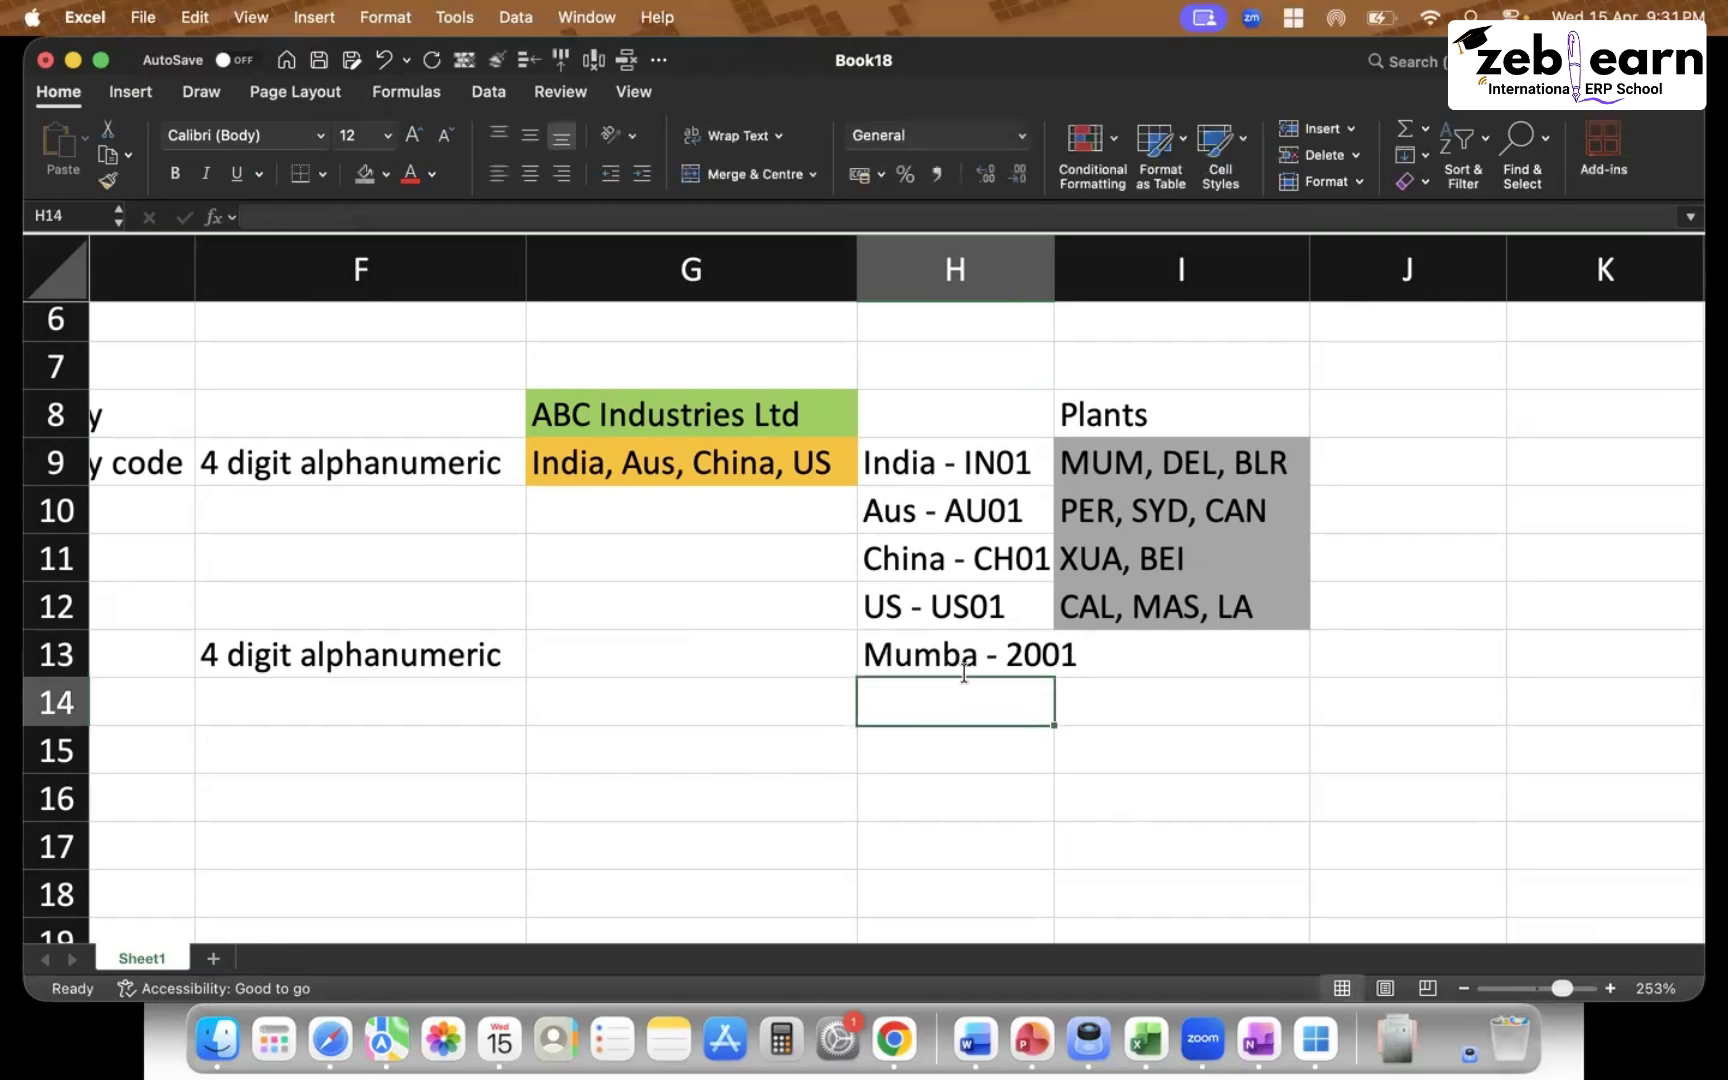
{"action": "double_click", "coordinate": [972, 672]}
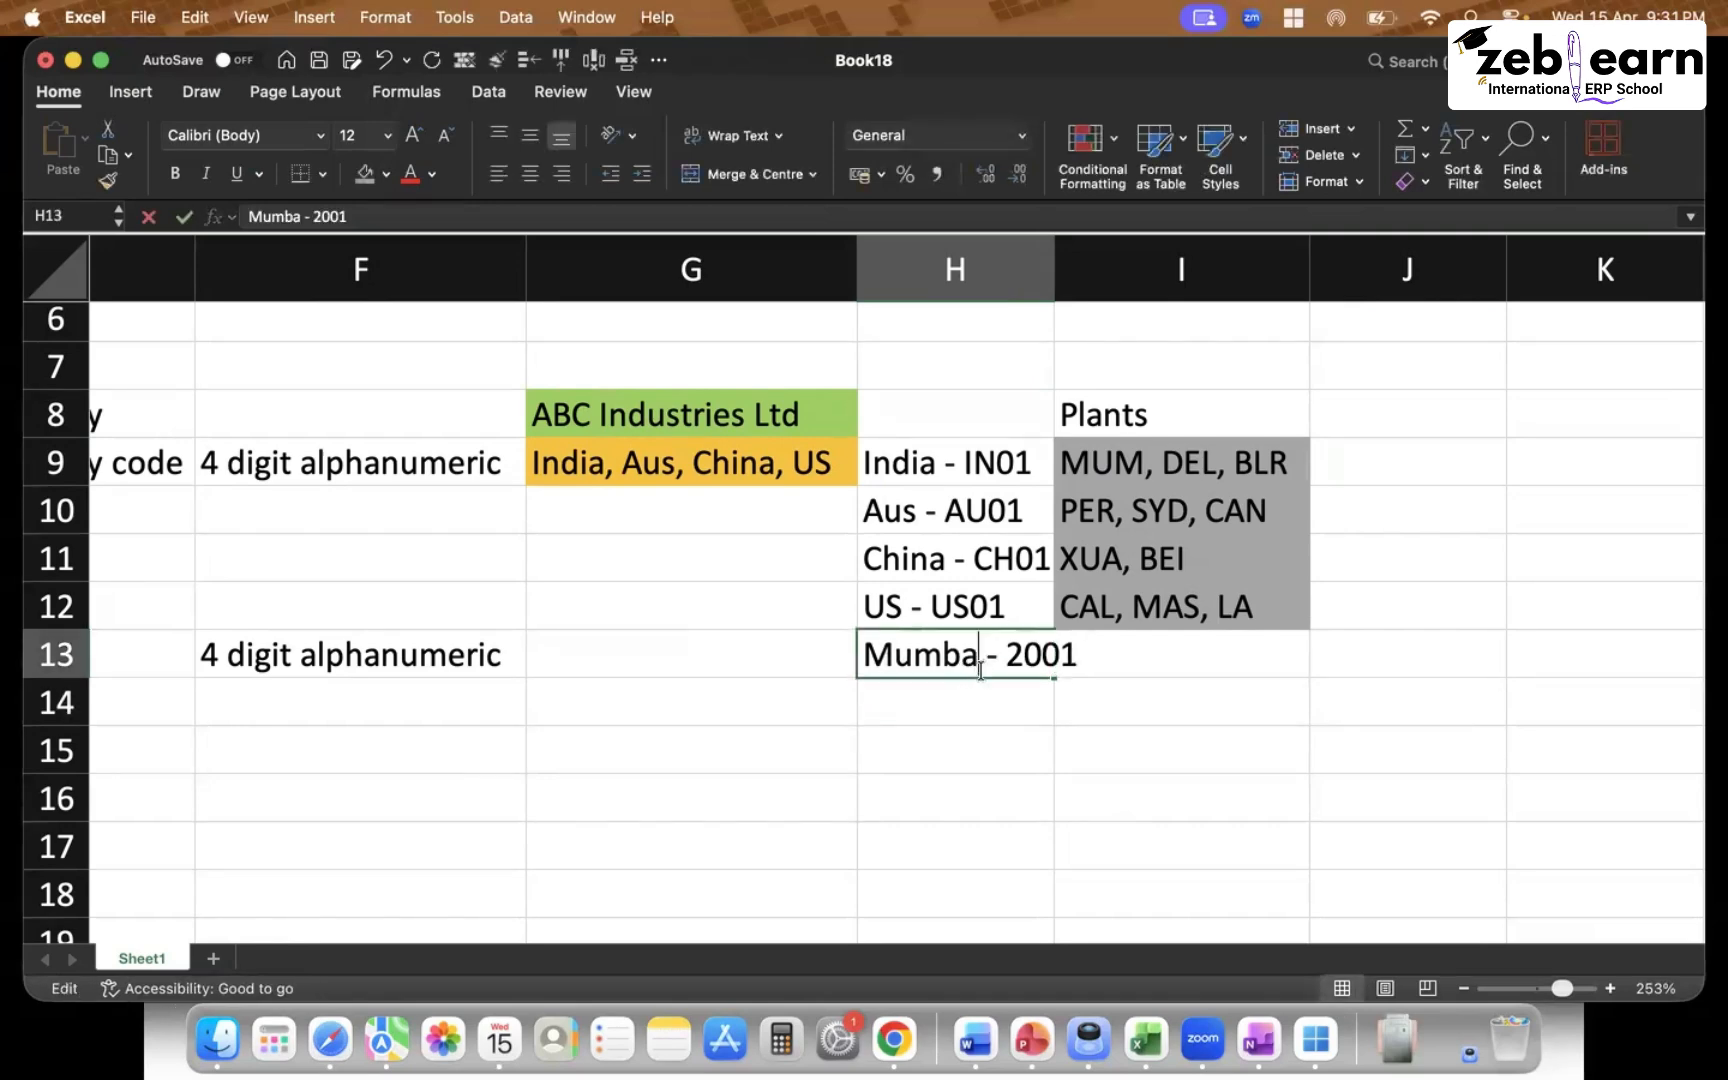
{"action": "type", "text": "i"}
{"action": "key", "text": "Right"}
{"action": "key", "text": "Right"}
{"action": "key", "text": "Right"}
{"action": "key", "text": "Right"}
{"action": "key", "text": "Right"}
{"action": "key", "text": "Right"}
{"action": "key", "text": "Right"}
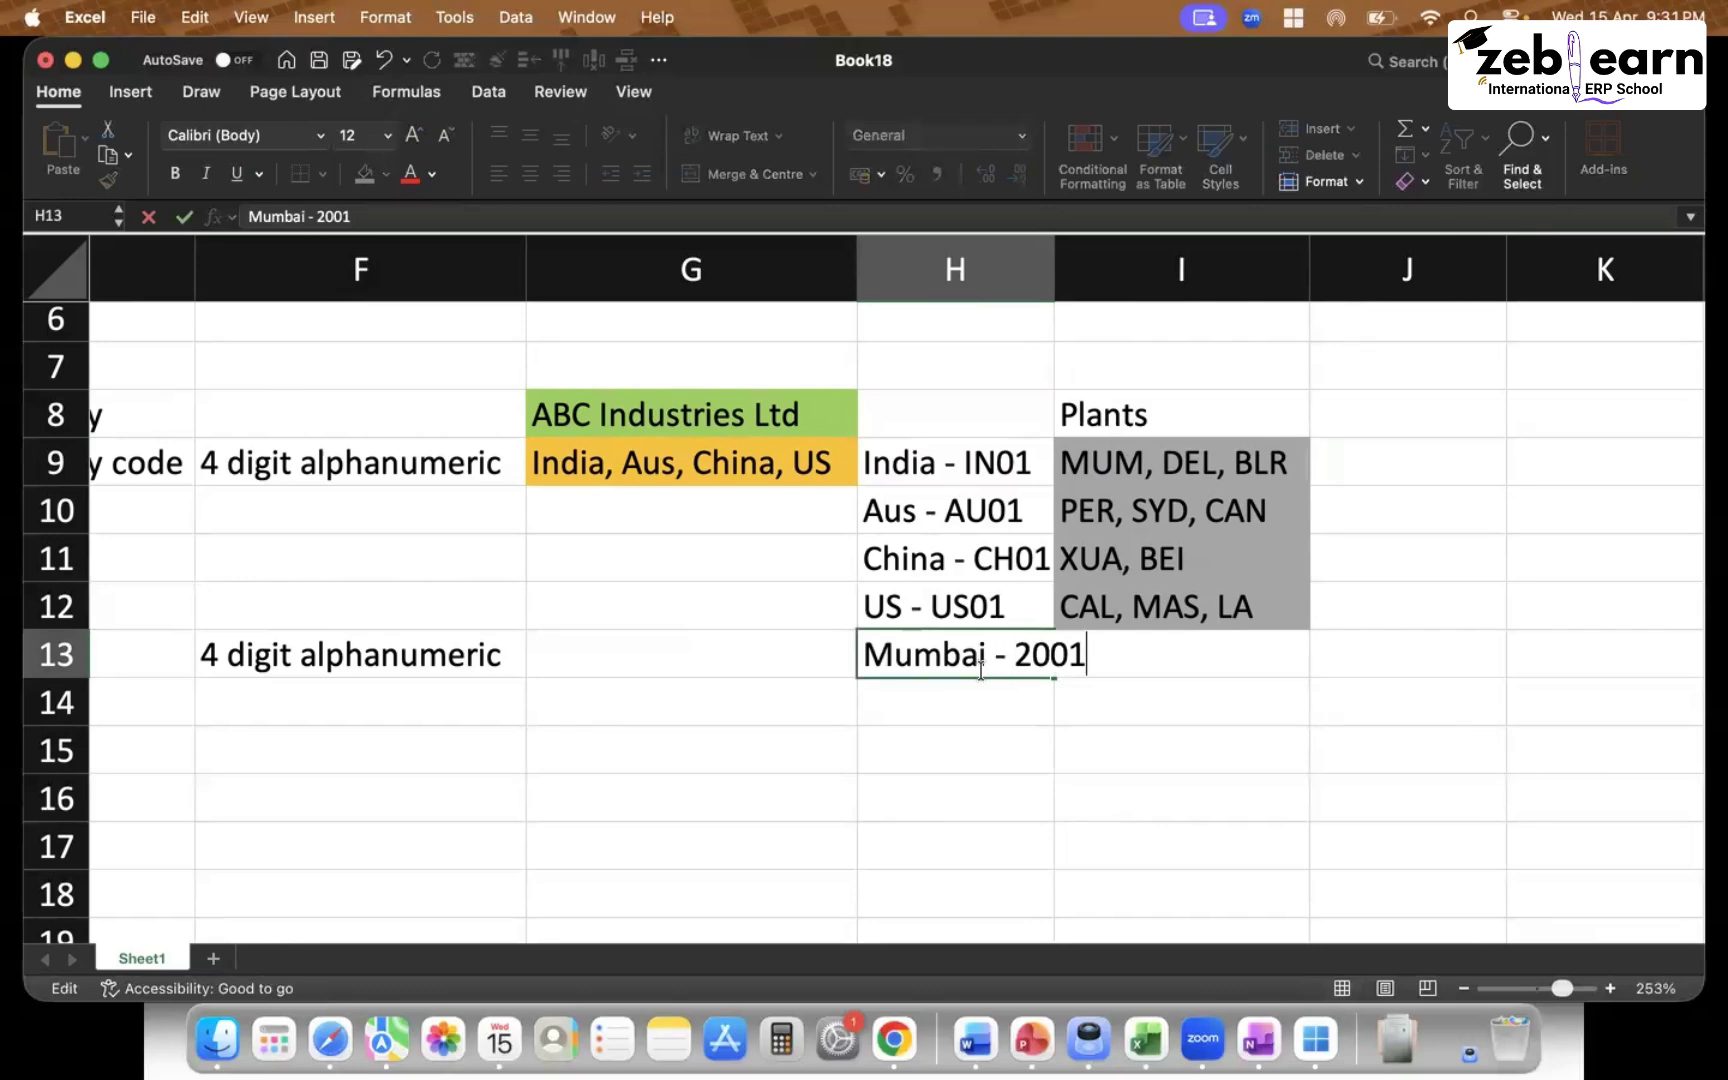
Add Delhi - 2002 and Banglr - 2003 on separate lines within H13, below the Mumbai plant code
{"action": "key", "text": "alt+Return"}
{"action": "type", "text": "D"}
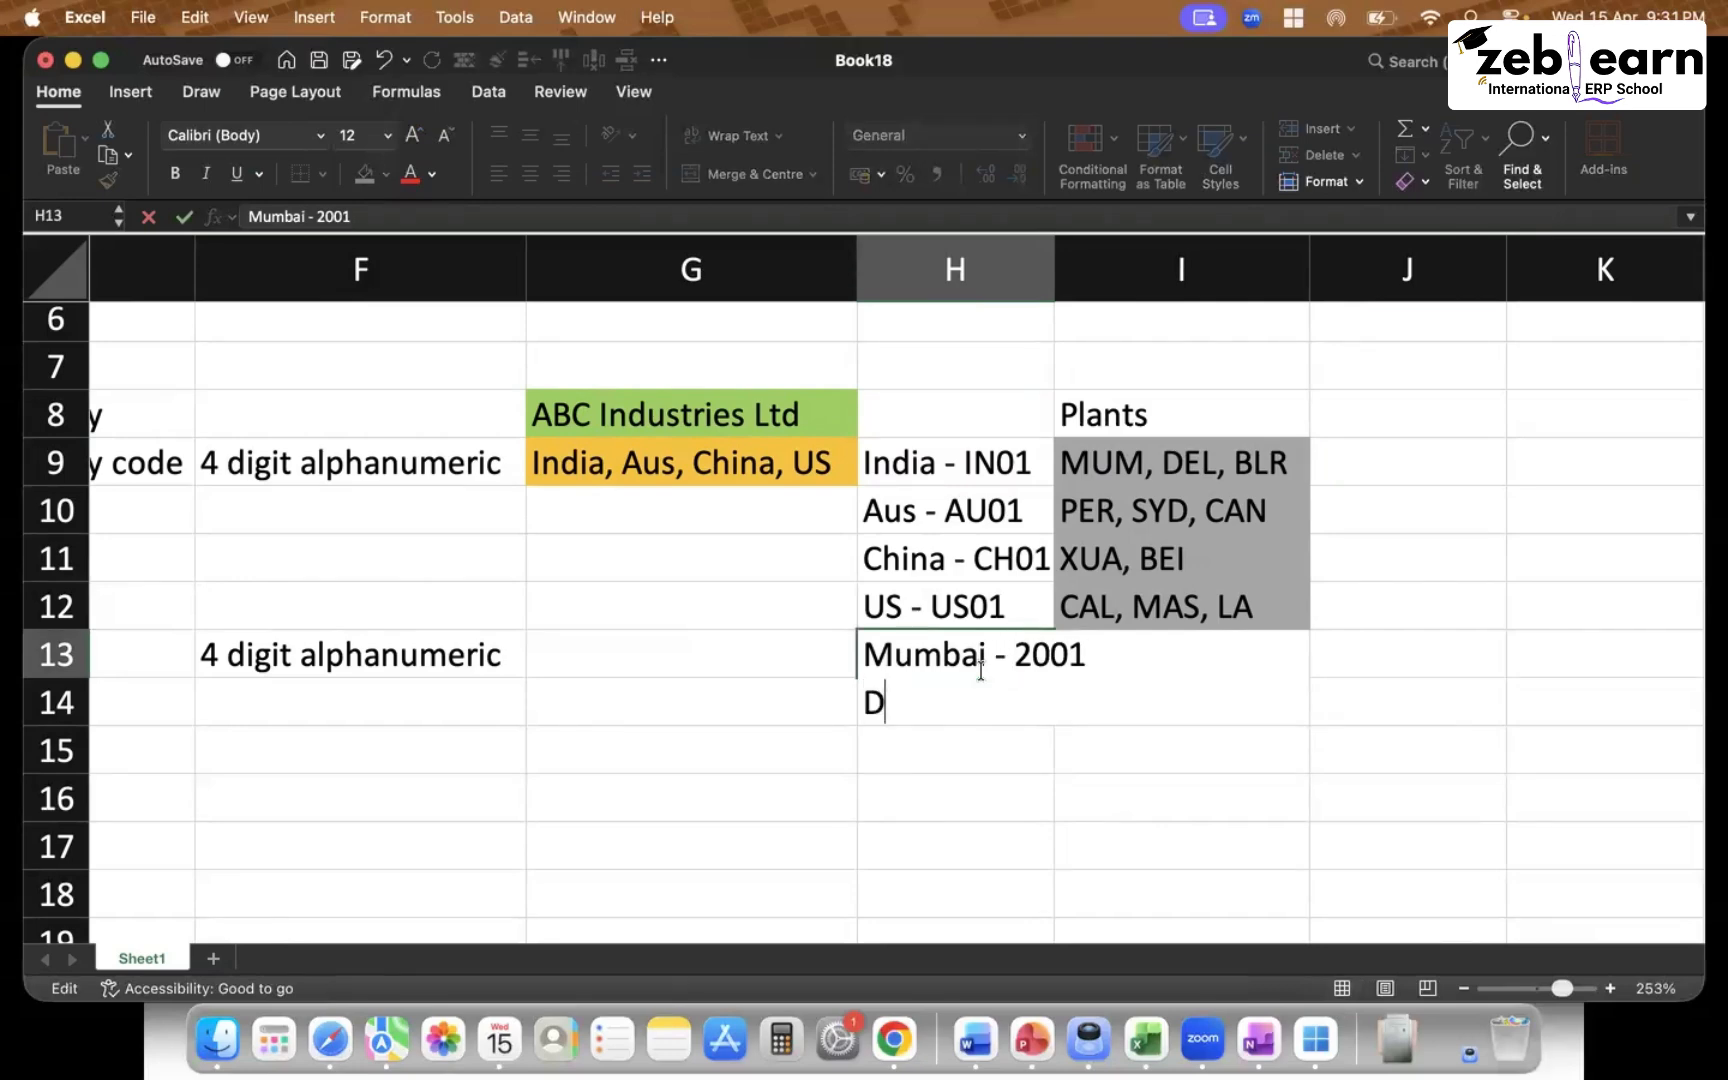
{"action": "type", "text": "elhi - 2002"}
{"action": "key", "text": "alt+Return"}
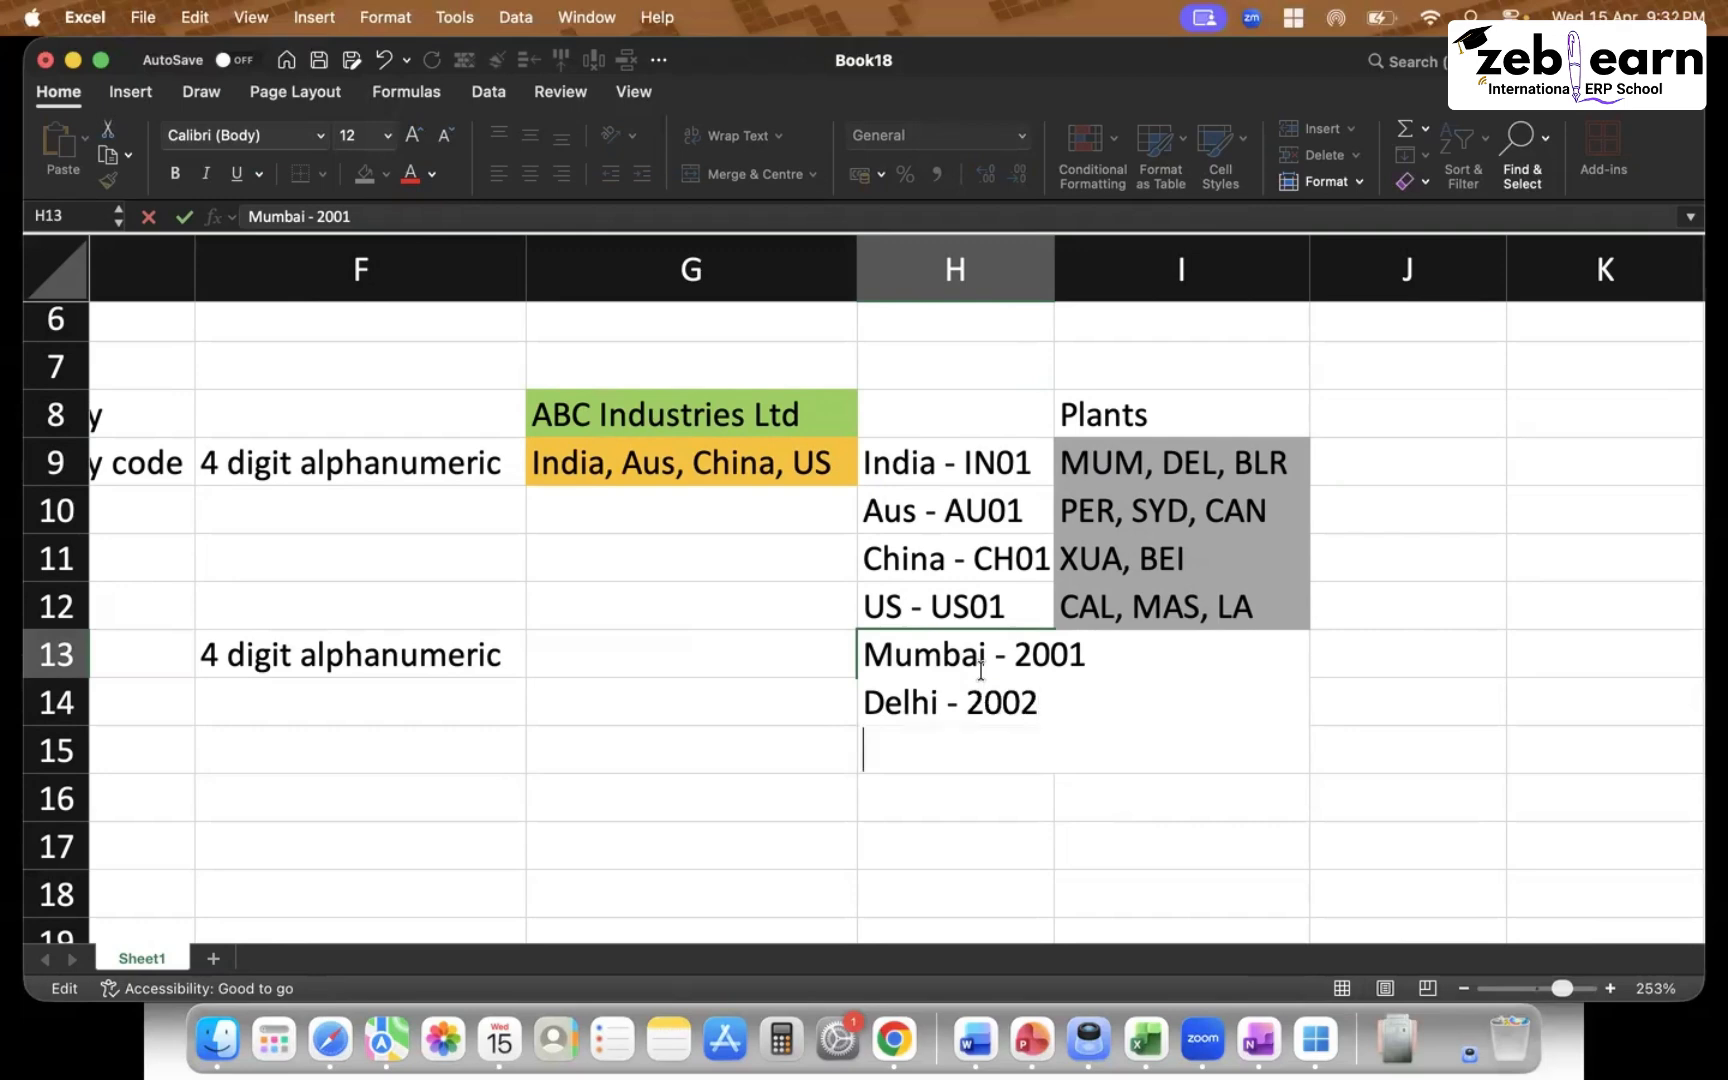
{"action": "type", "text": "Banglr - "}
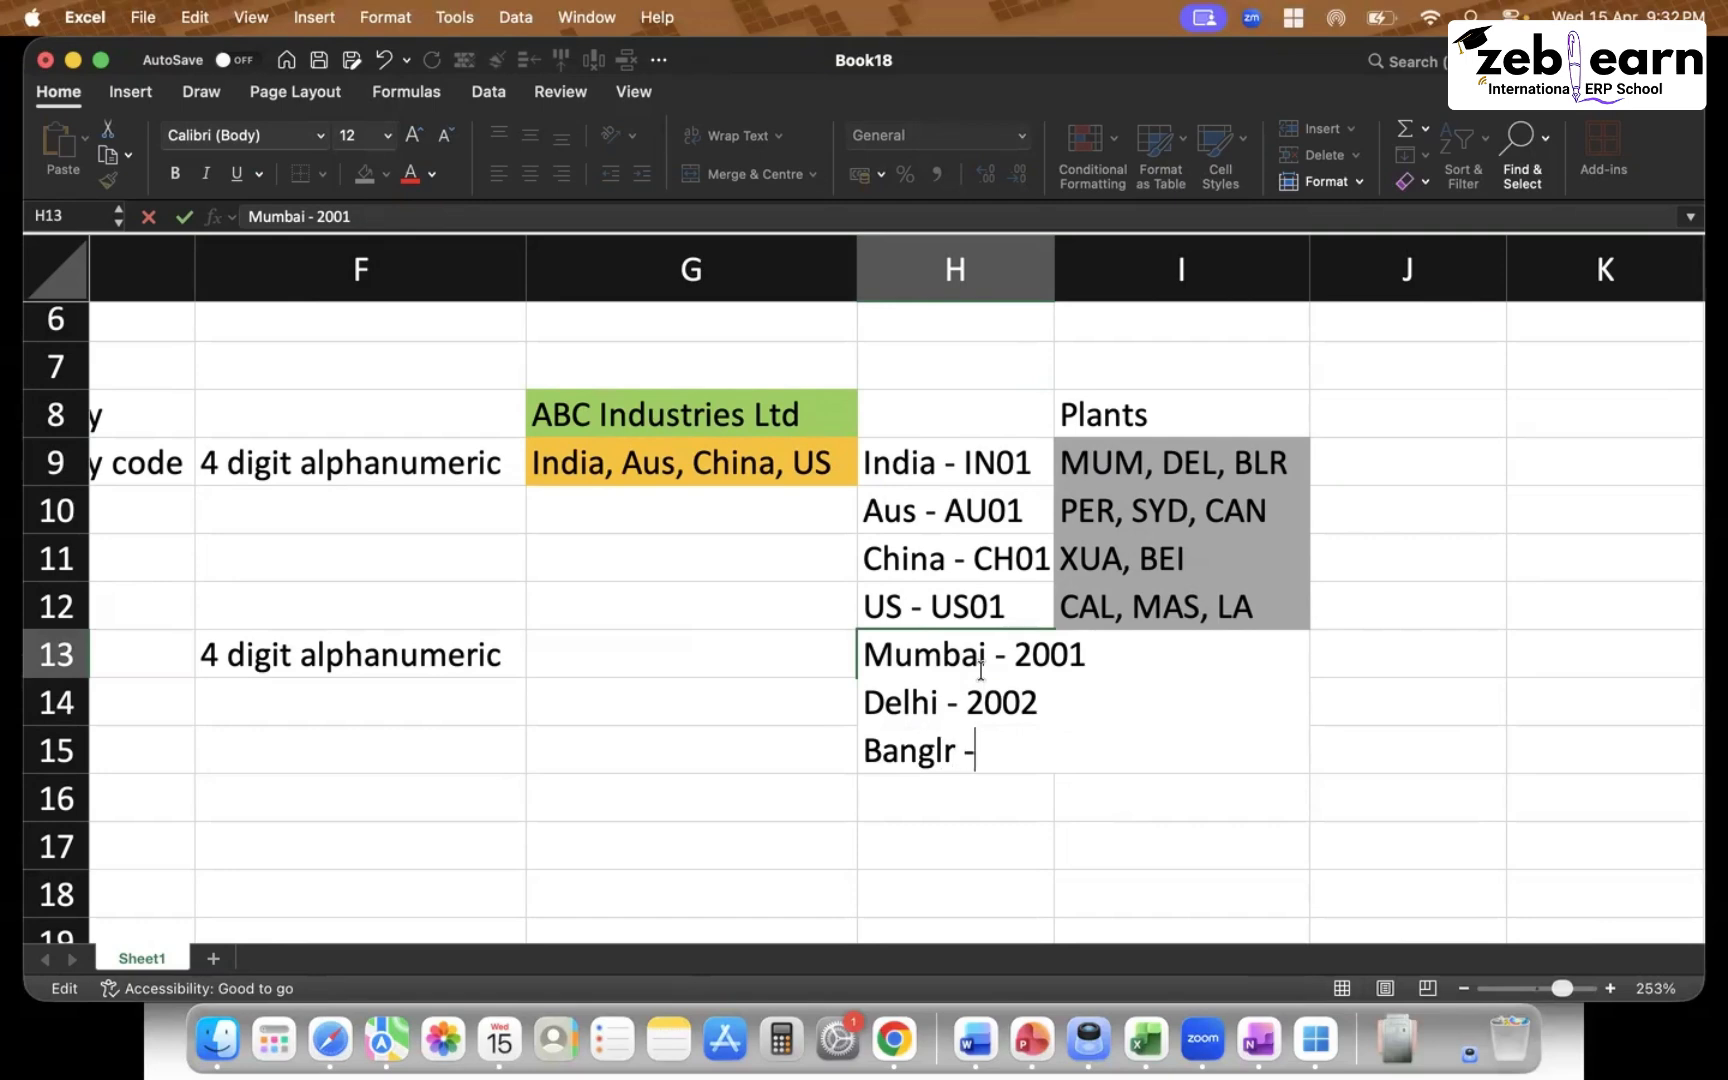
{"action": "type", "text": "2003"}
{"action": "key", "text": "Return"}
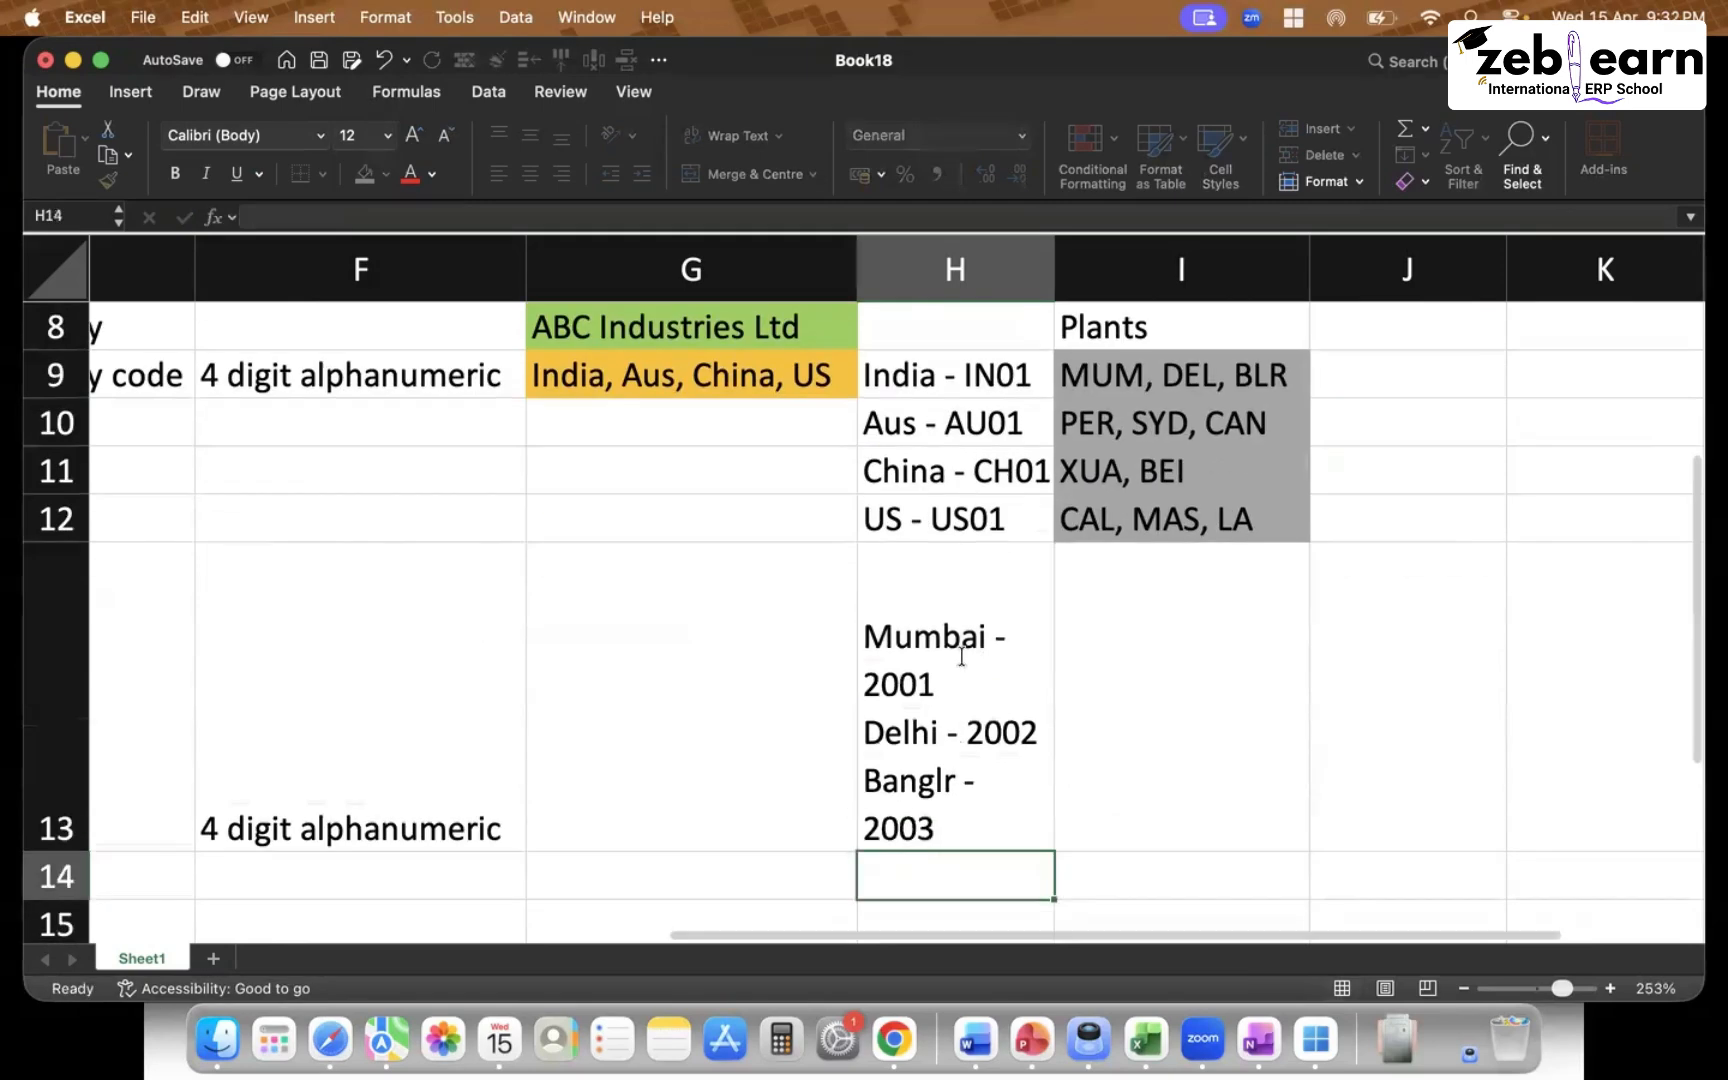
Widen column H so each plant code fits on one line, and autofit the height of row 13
{"action": "left_click_drag", "start_coordinate": [1058, 268], "coordinate": [1260, 266]}
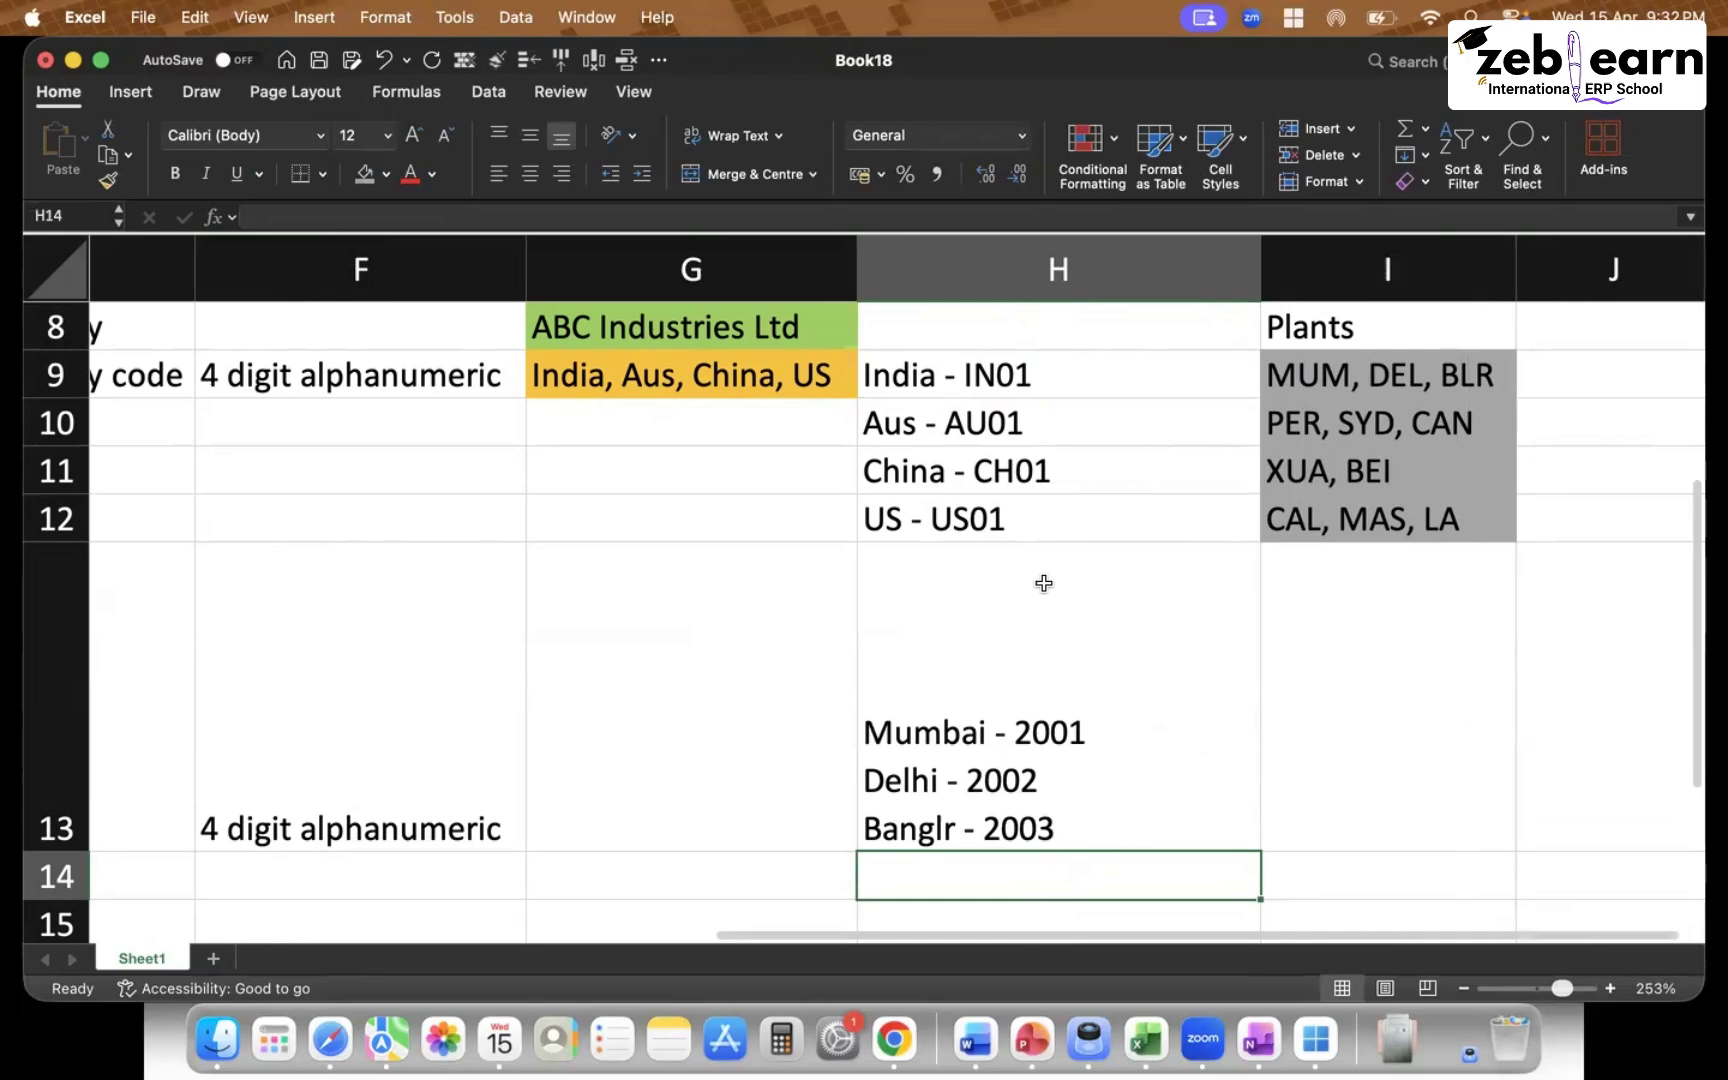
{"action": "double_click", "coordinate": [56, 851]}
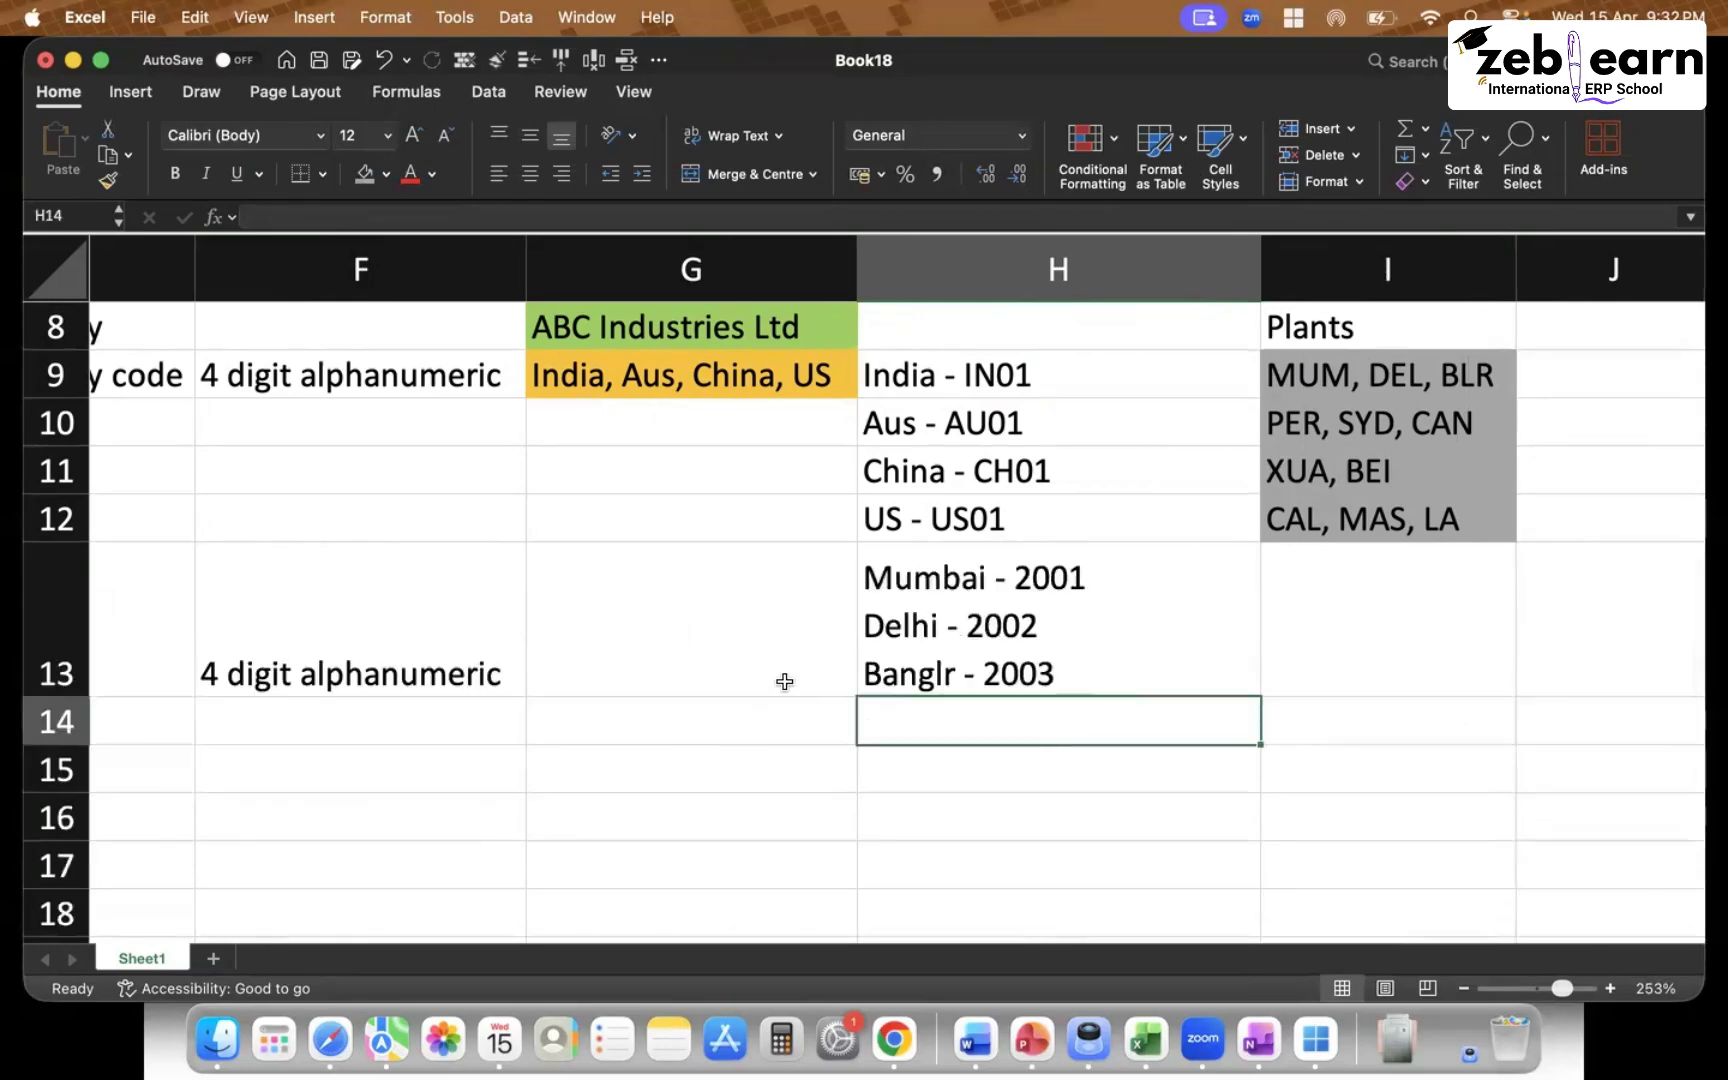
{"action": "scroll", "coordinate": [783, 679], "scroll_direction": "up", "scroll_amount": 1}
Enter the Australian plant codes Per - 3001, SYD - 3002 and Can - 3003 on separate lines within H14
{"action": "left_click", "coordinate": [1007, 406]}
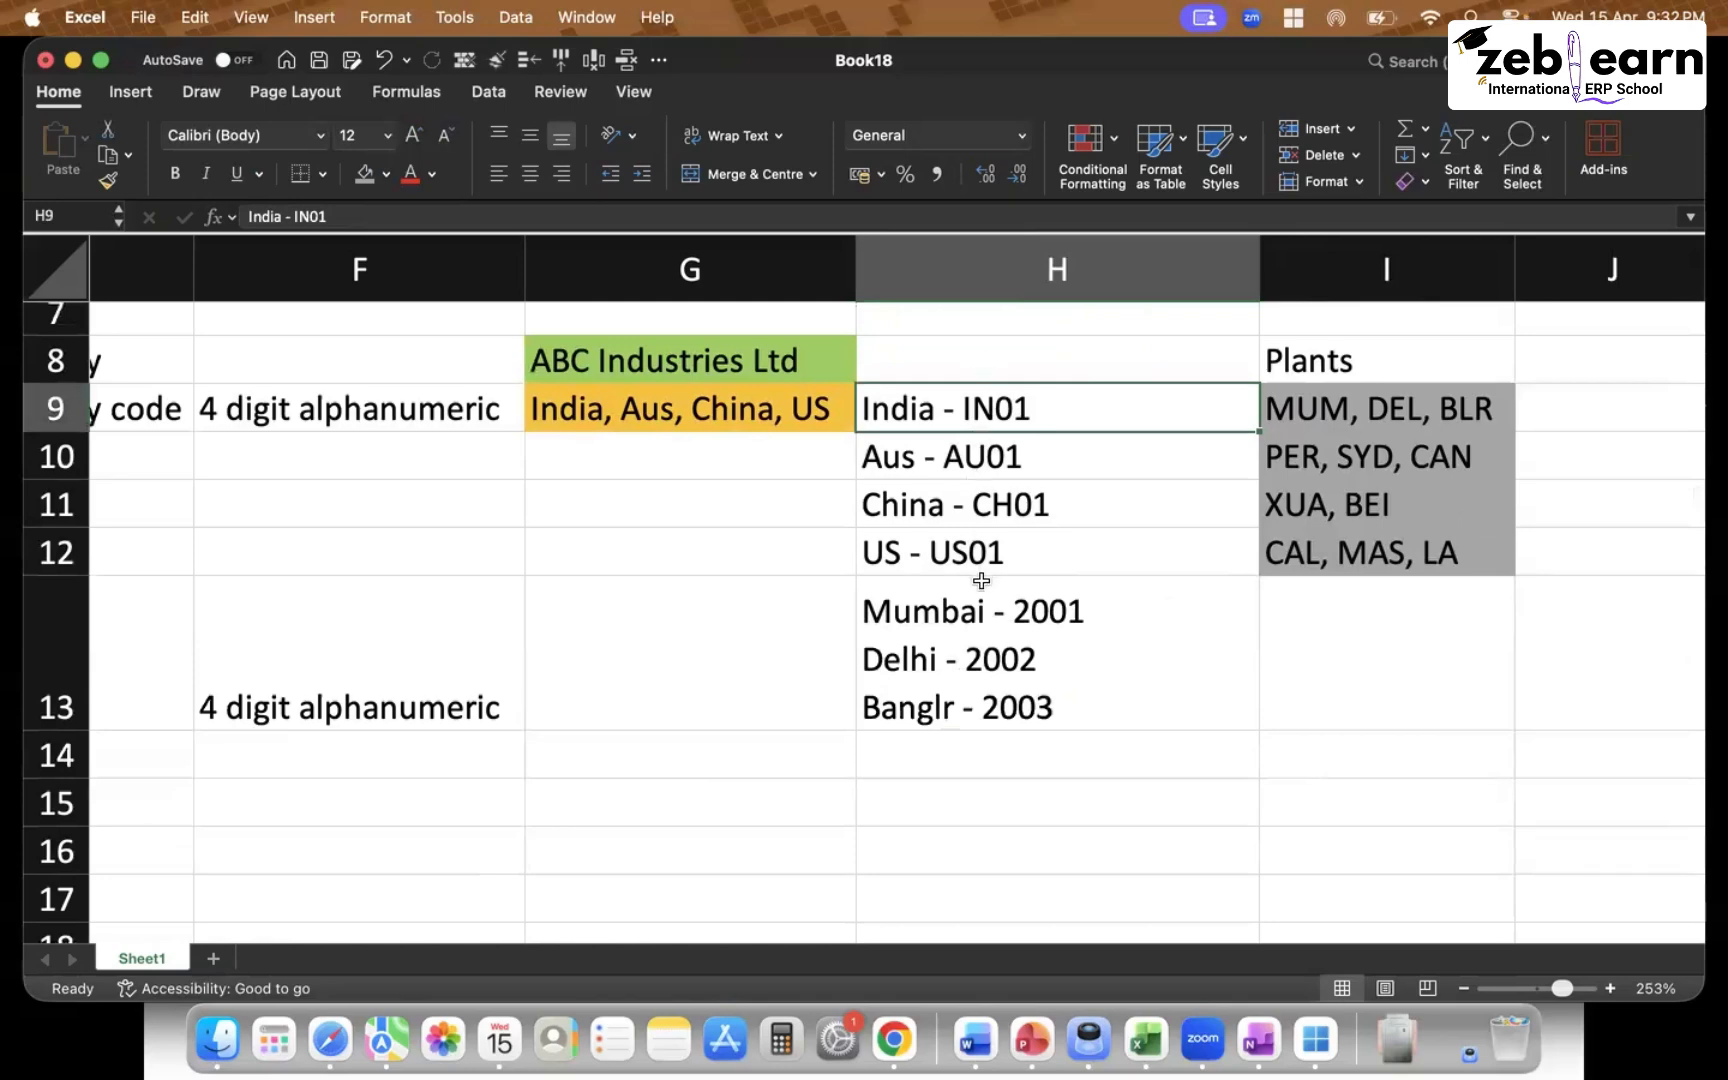
{"action": "left_click", "coordinate": [941, 753]}
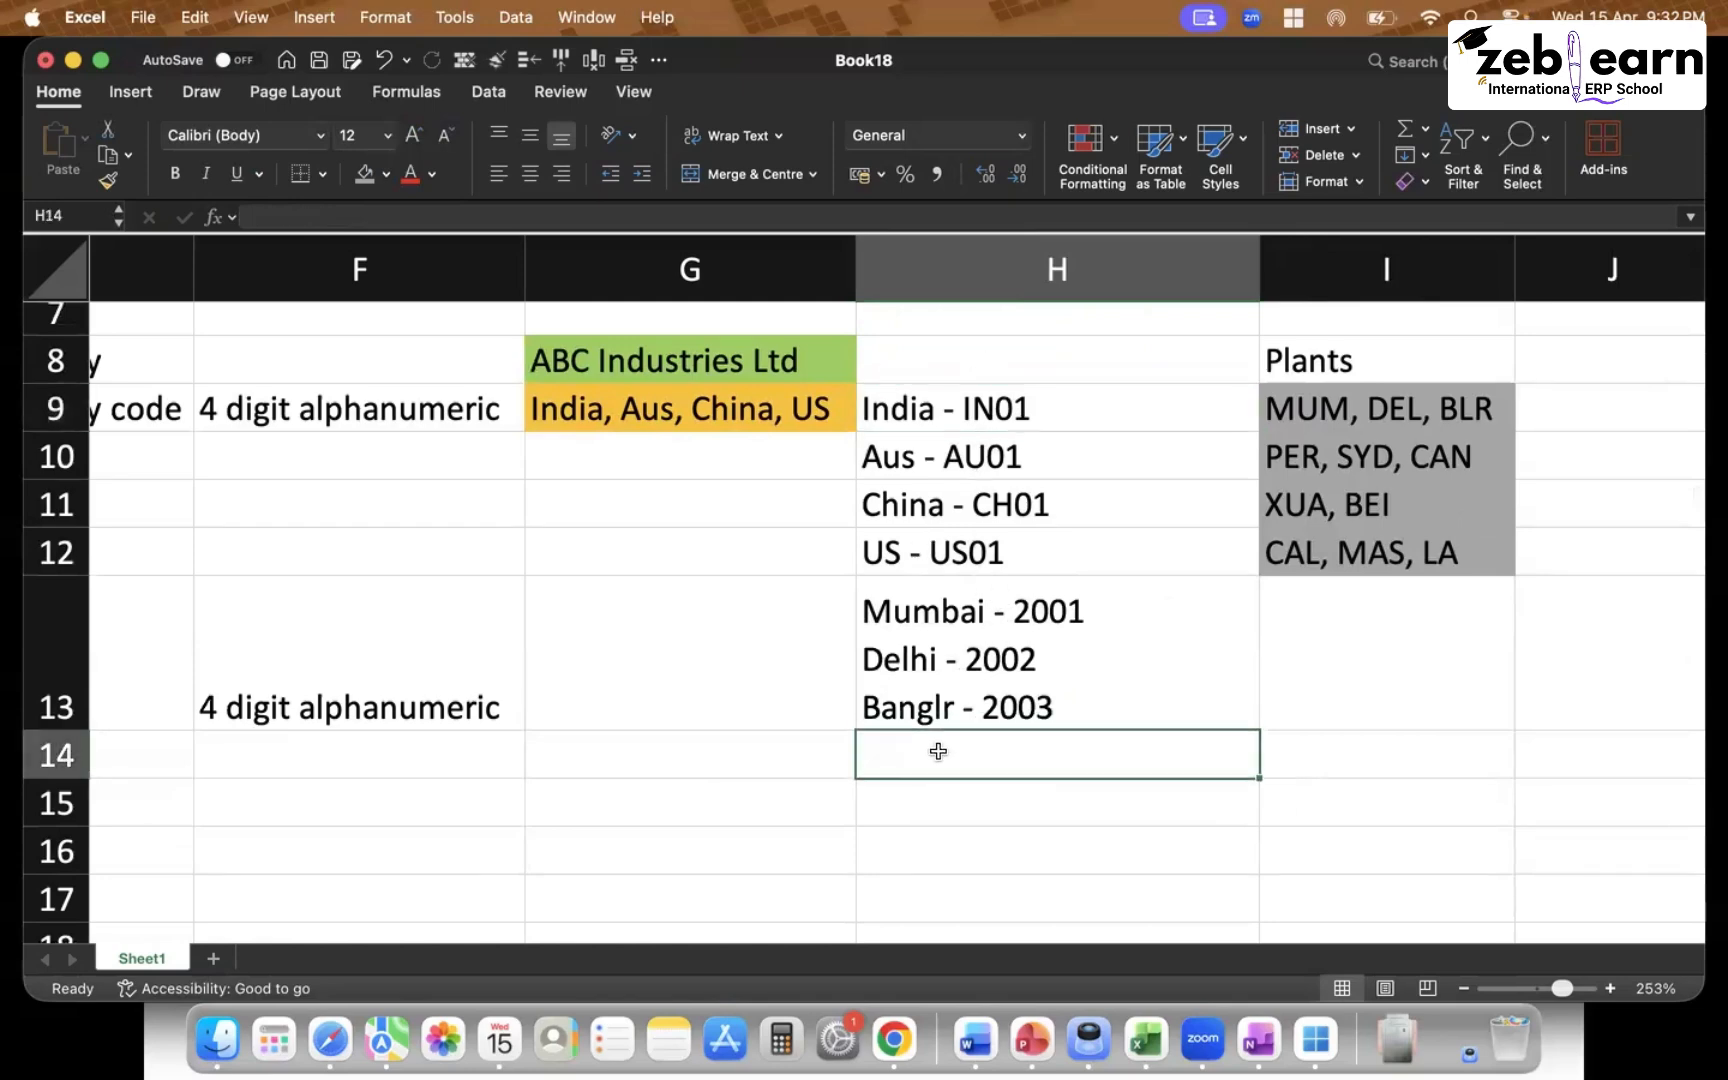
{"action": "type", "text": "Per"}
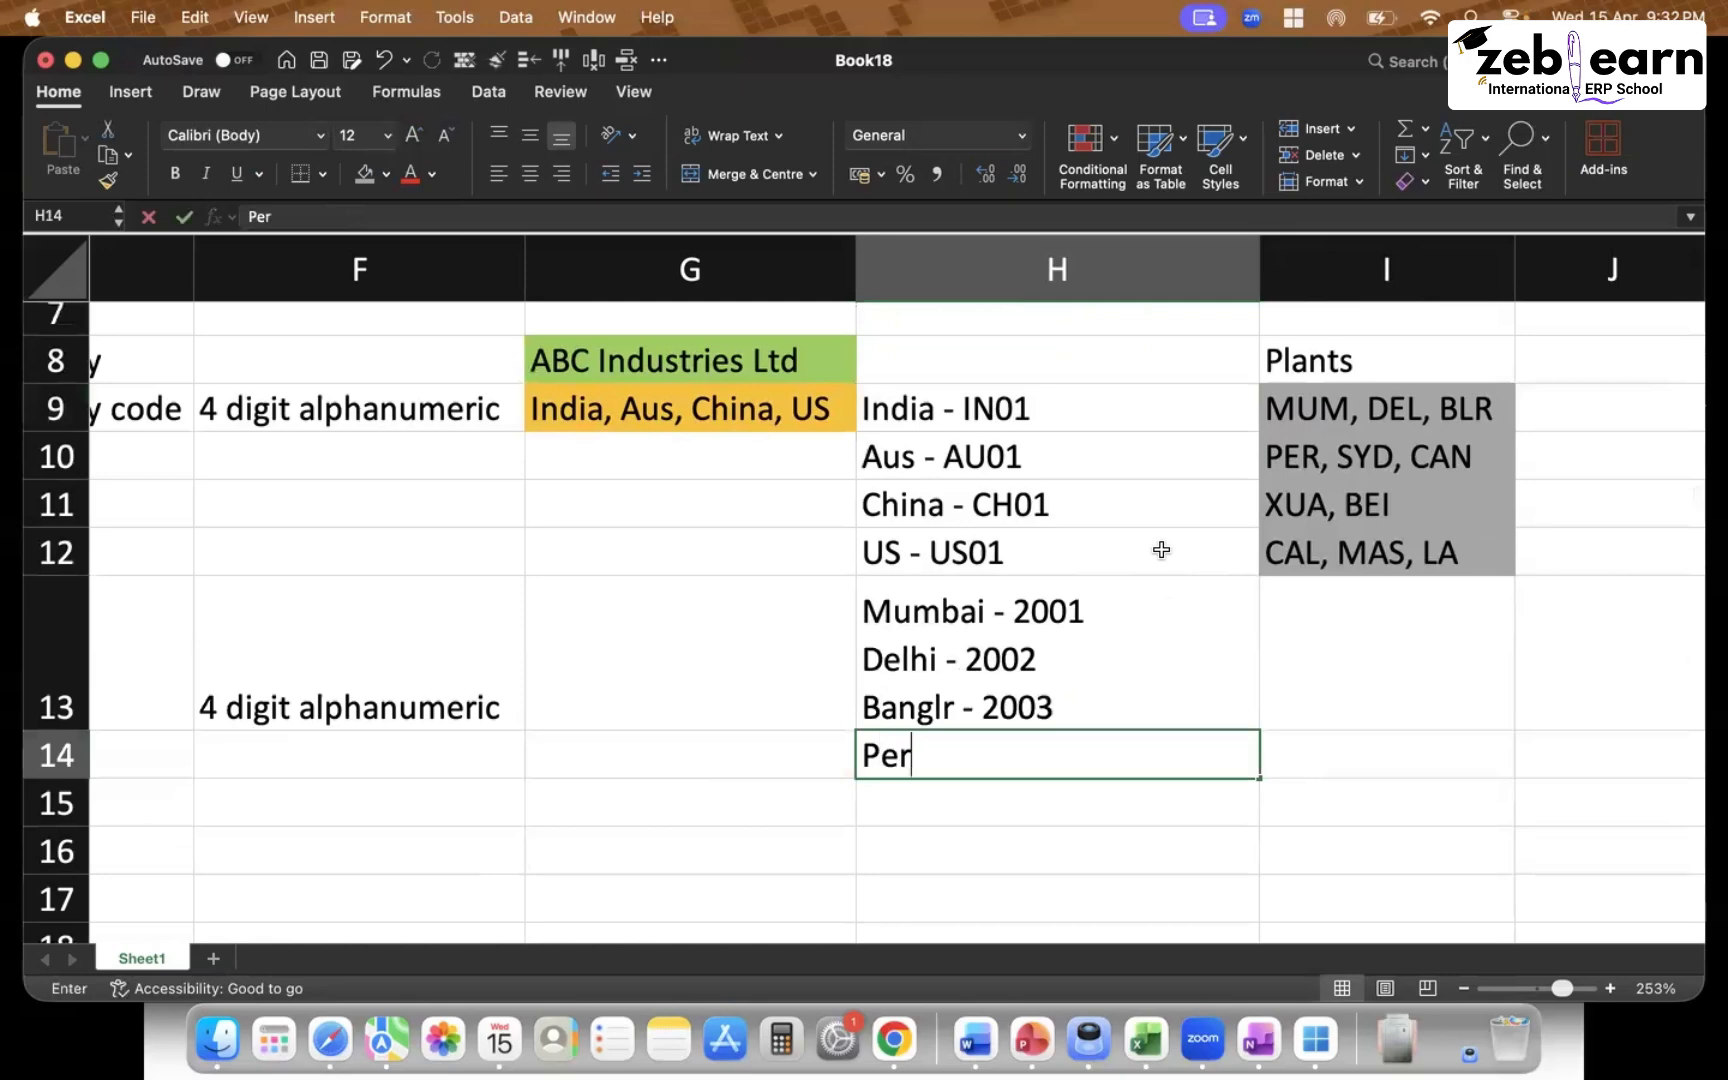
{"action": "type", "text": " - 3001"}
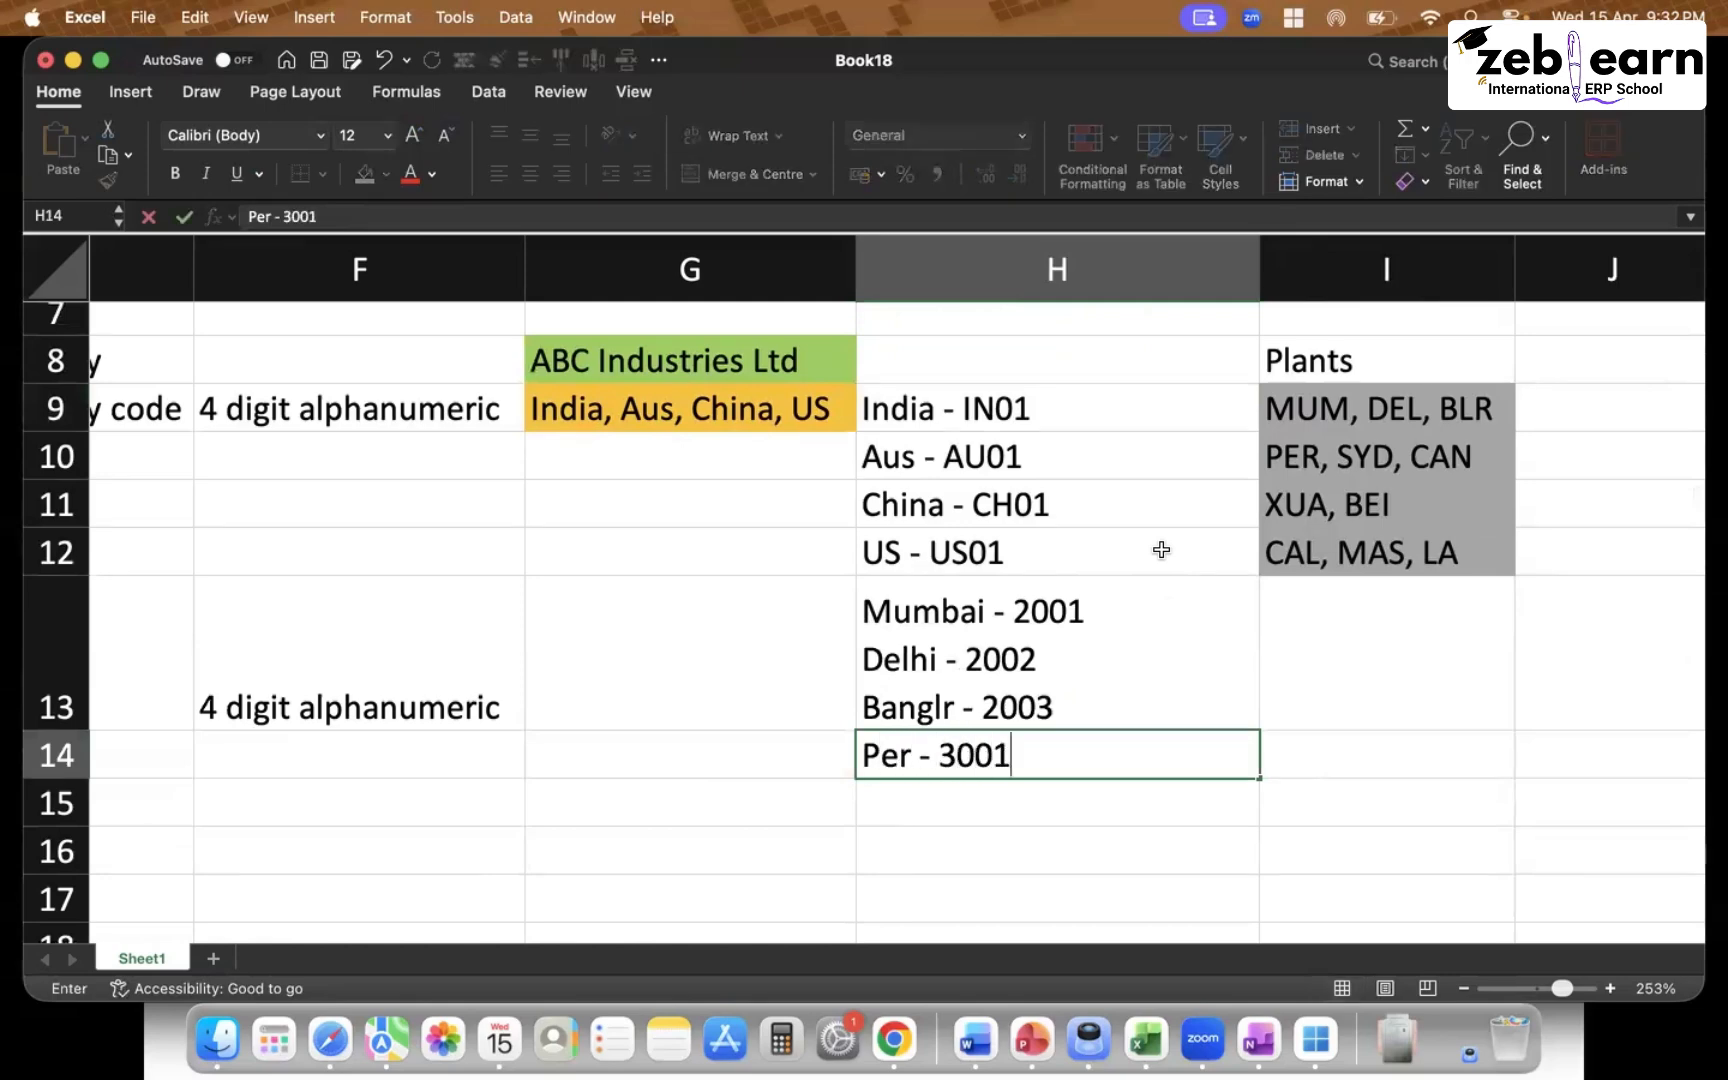
{"action": "key", "text": "alt+Return"}
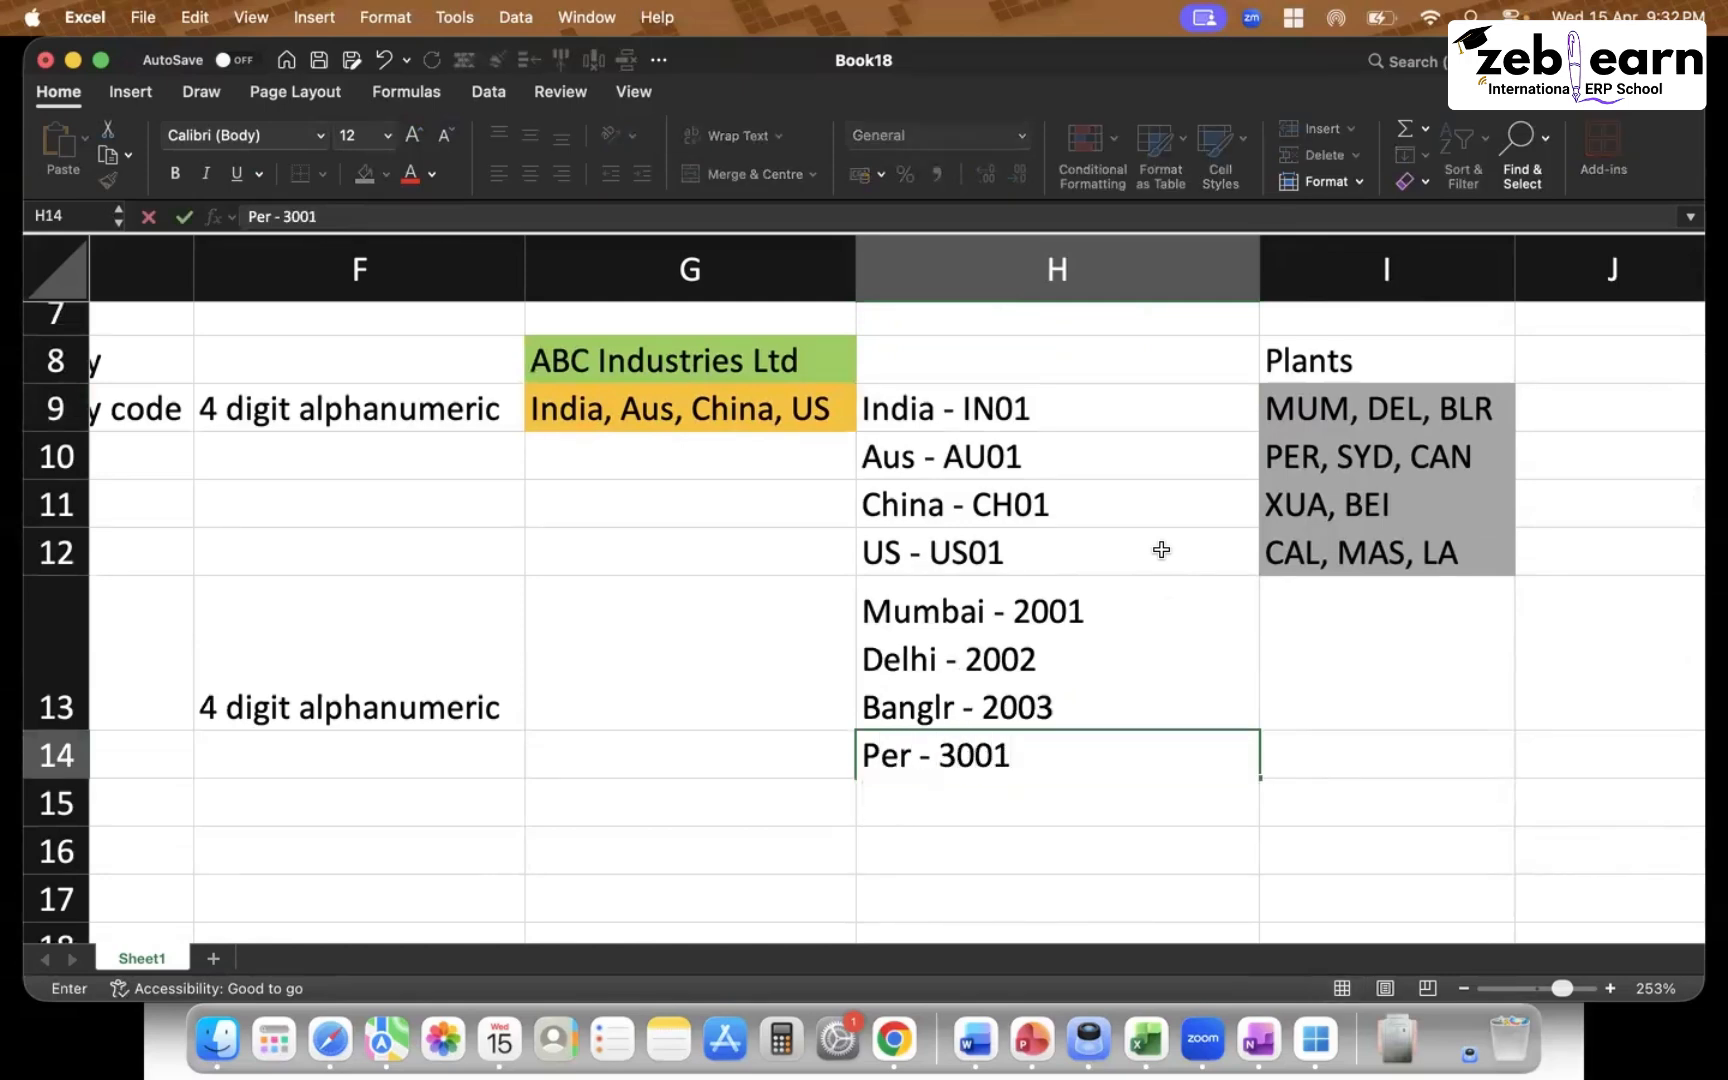
{"action": "type", "text": "SYD - 3002"}
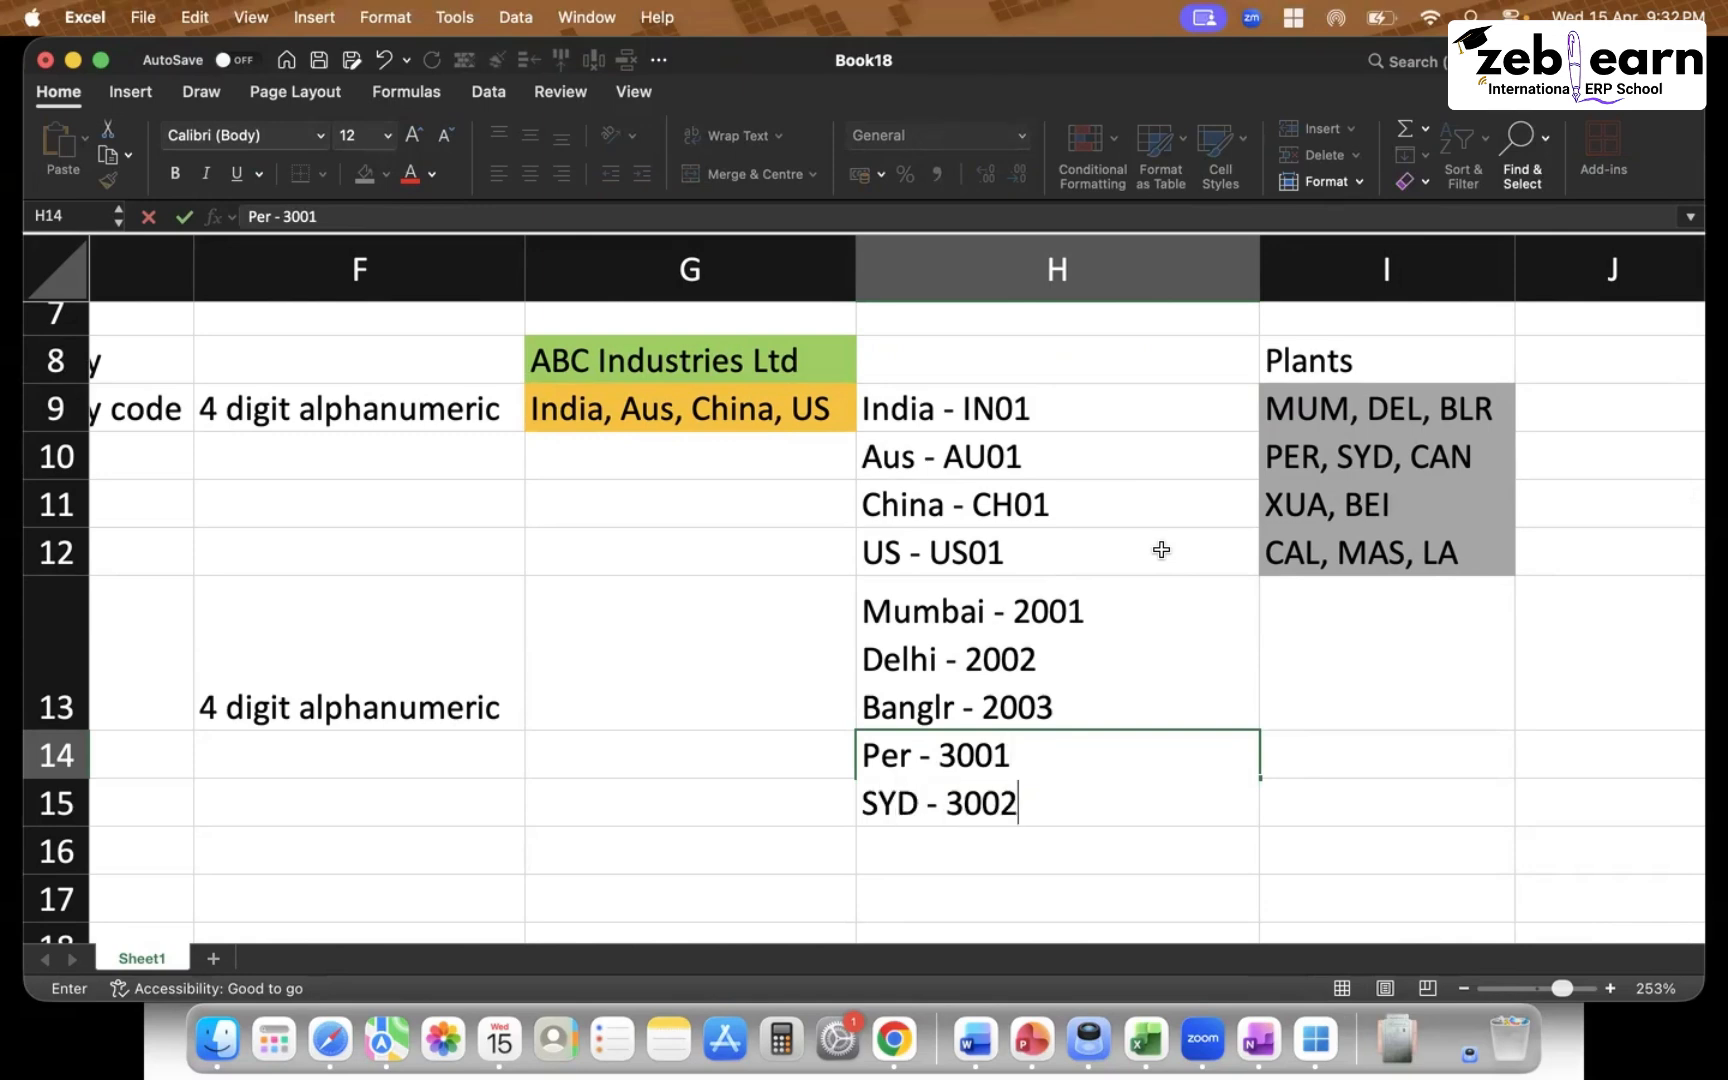
{"action": "key", "text": "alt+Return"}
{"action": "type", "text": "Can "}
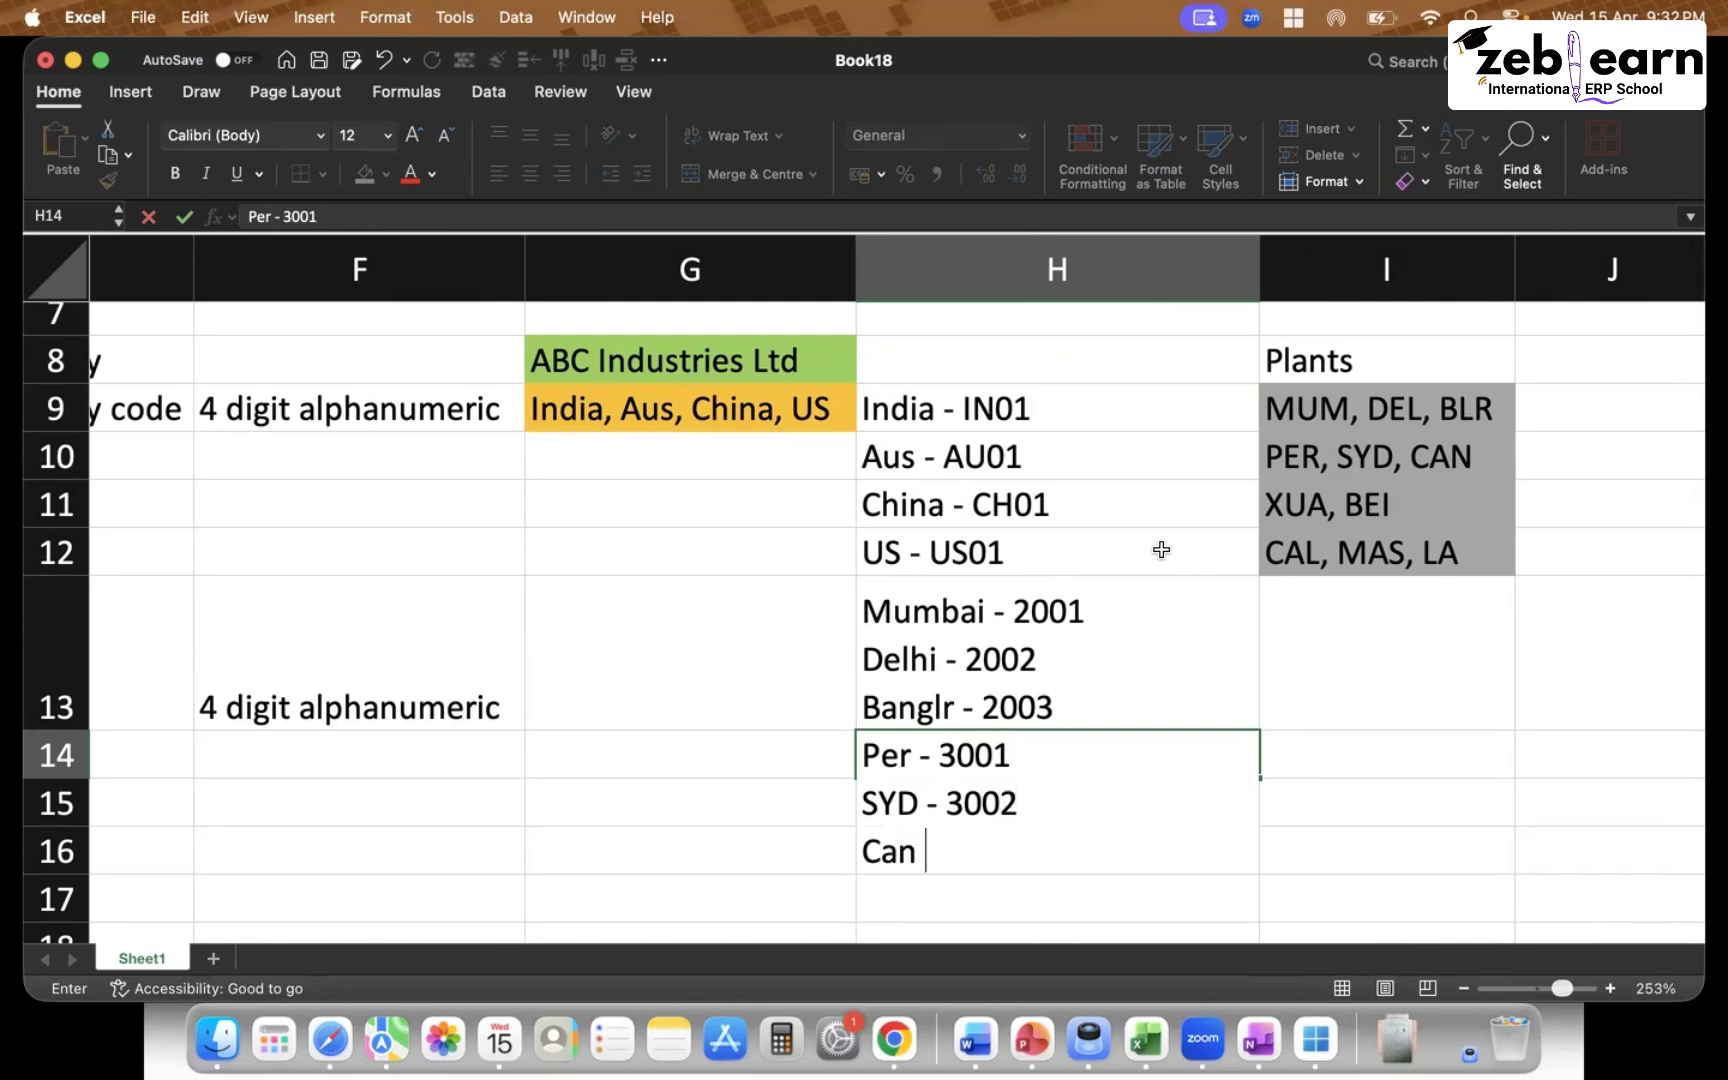
{"action": "type", "text": "- 3003"}
{"action": "key", "text": "Return"}
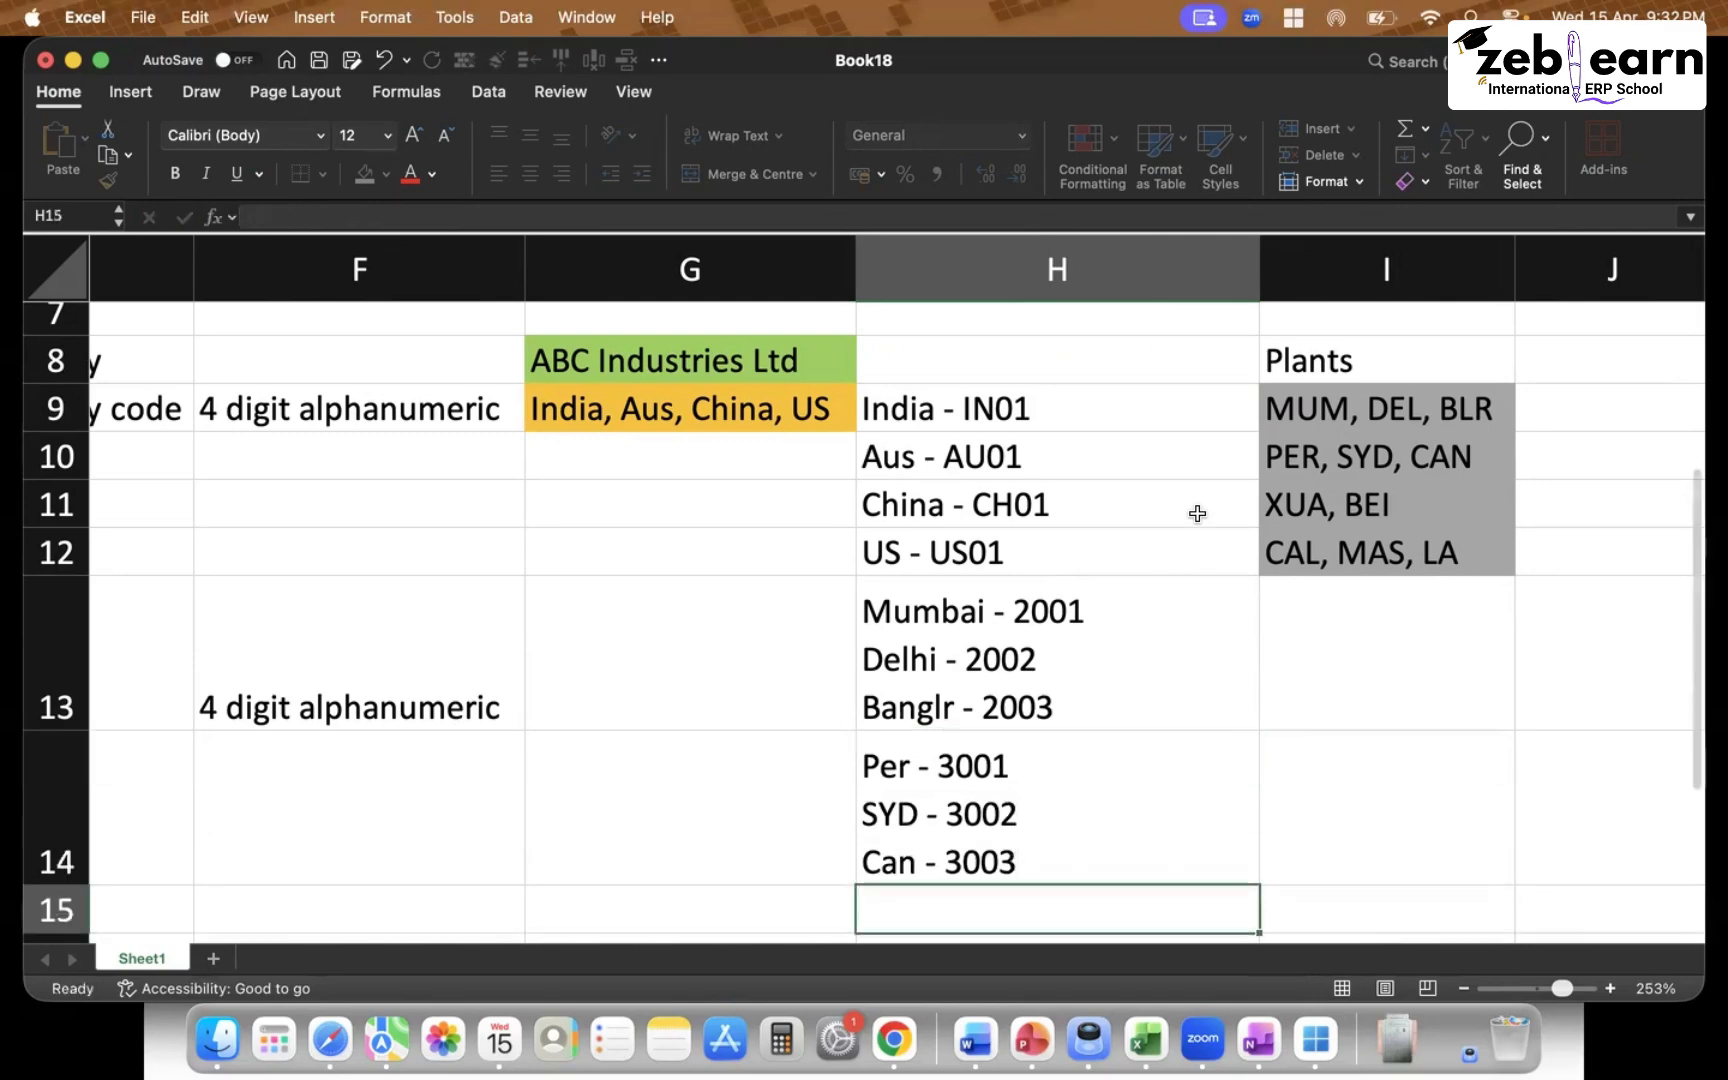
{"action": "left_click", "coordinate": [1298, 513]}
{"action": "left_click", "coordinate": [1295, 547]}
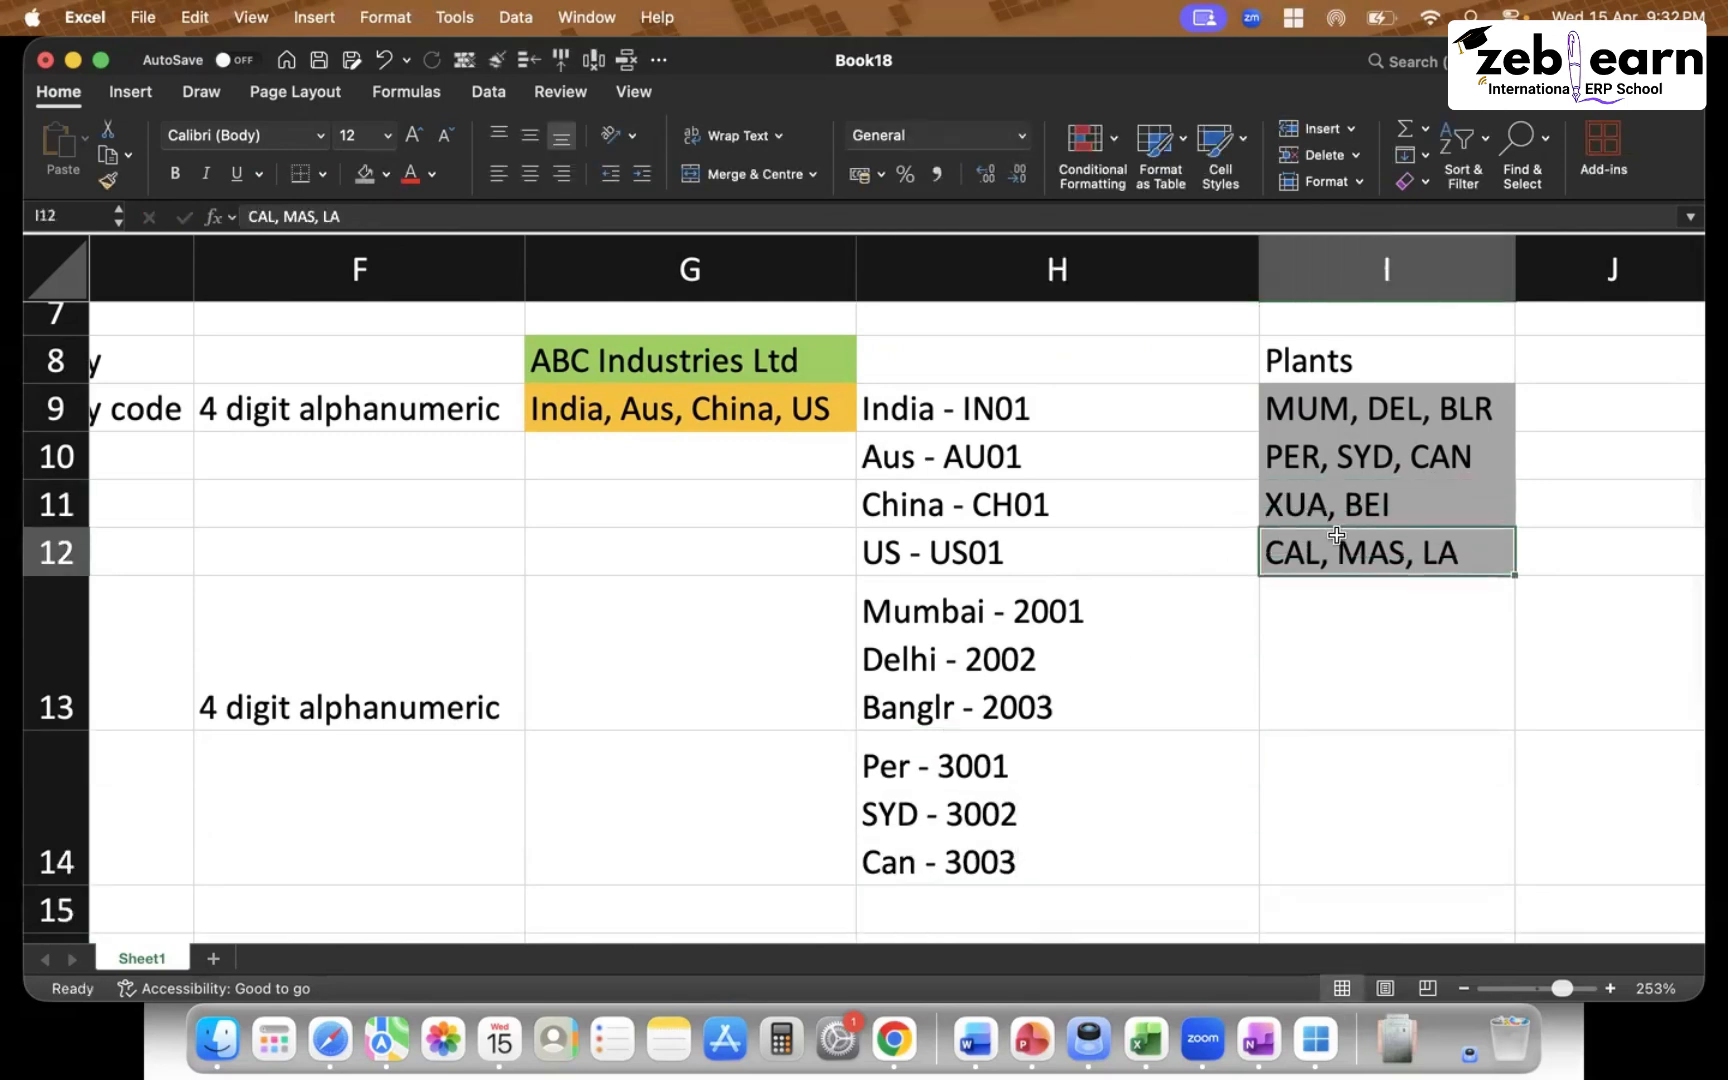
{"action": "left_click", "coordinate": [1056, 634]}
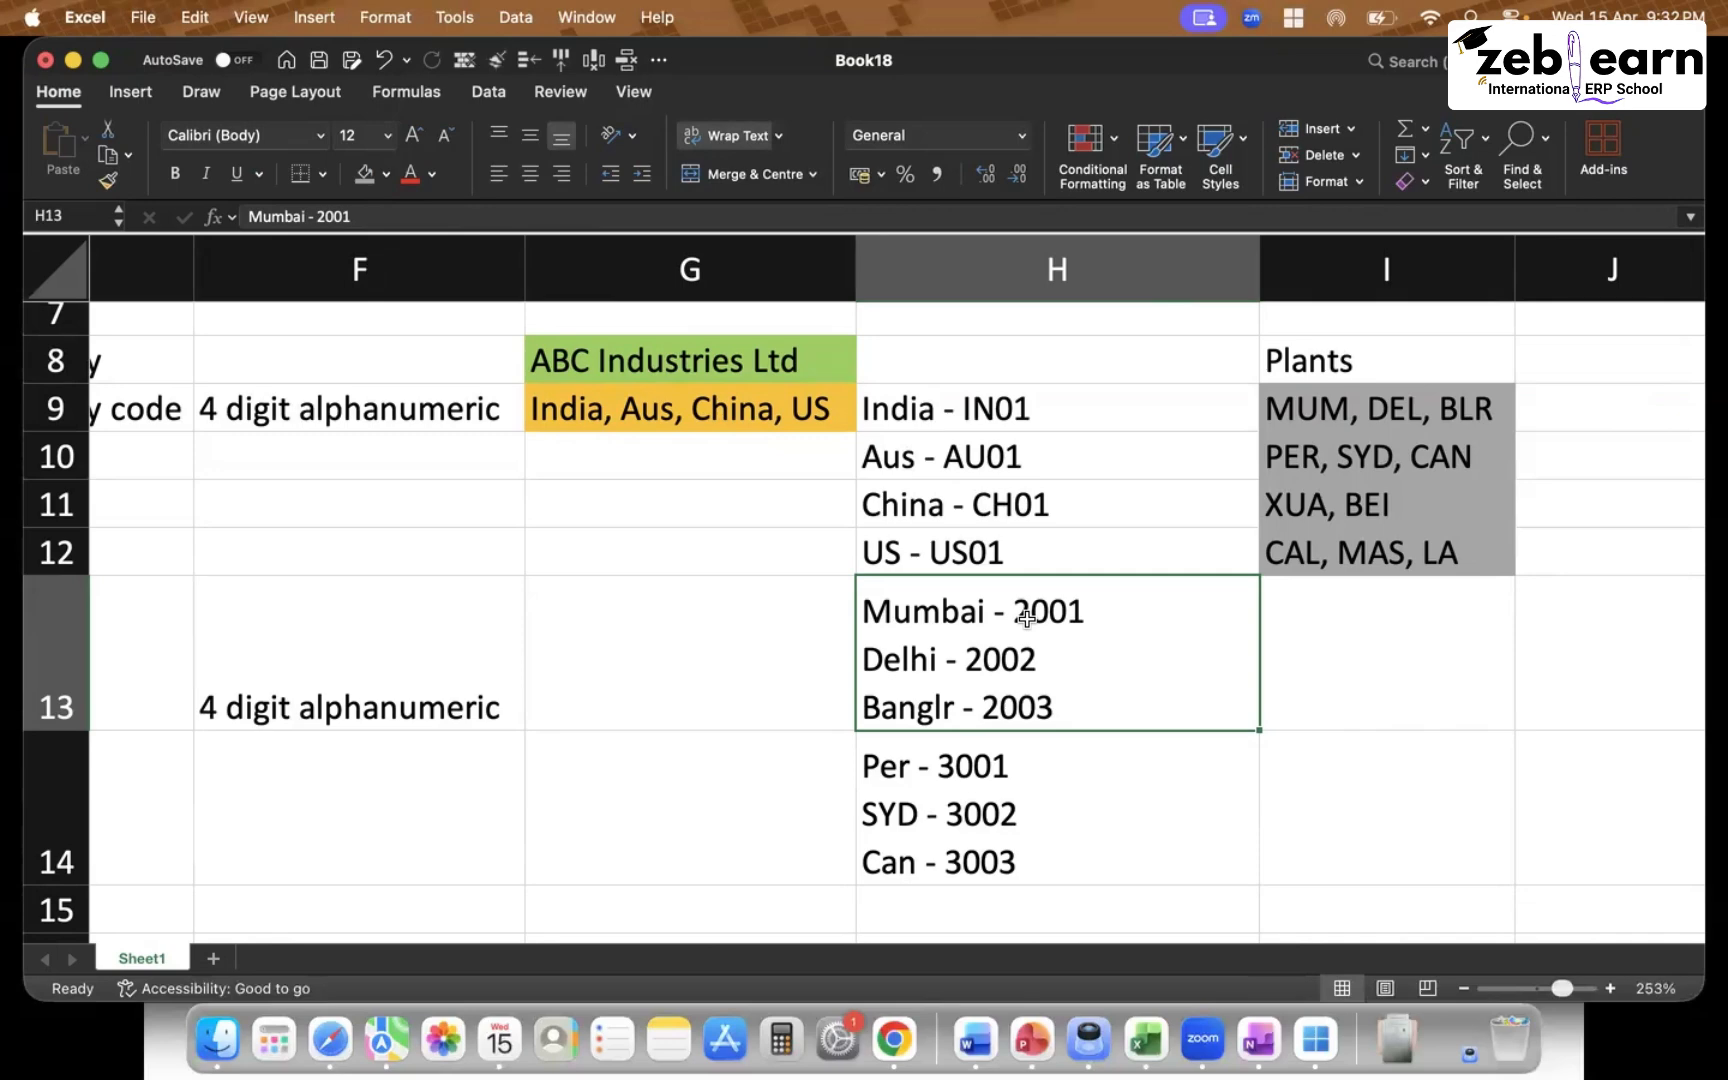
{"action": "left_click", "coordinate": [1398, 456]}
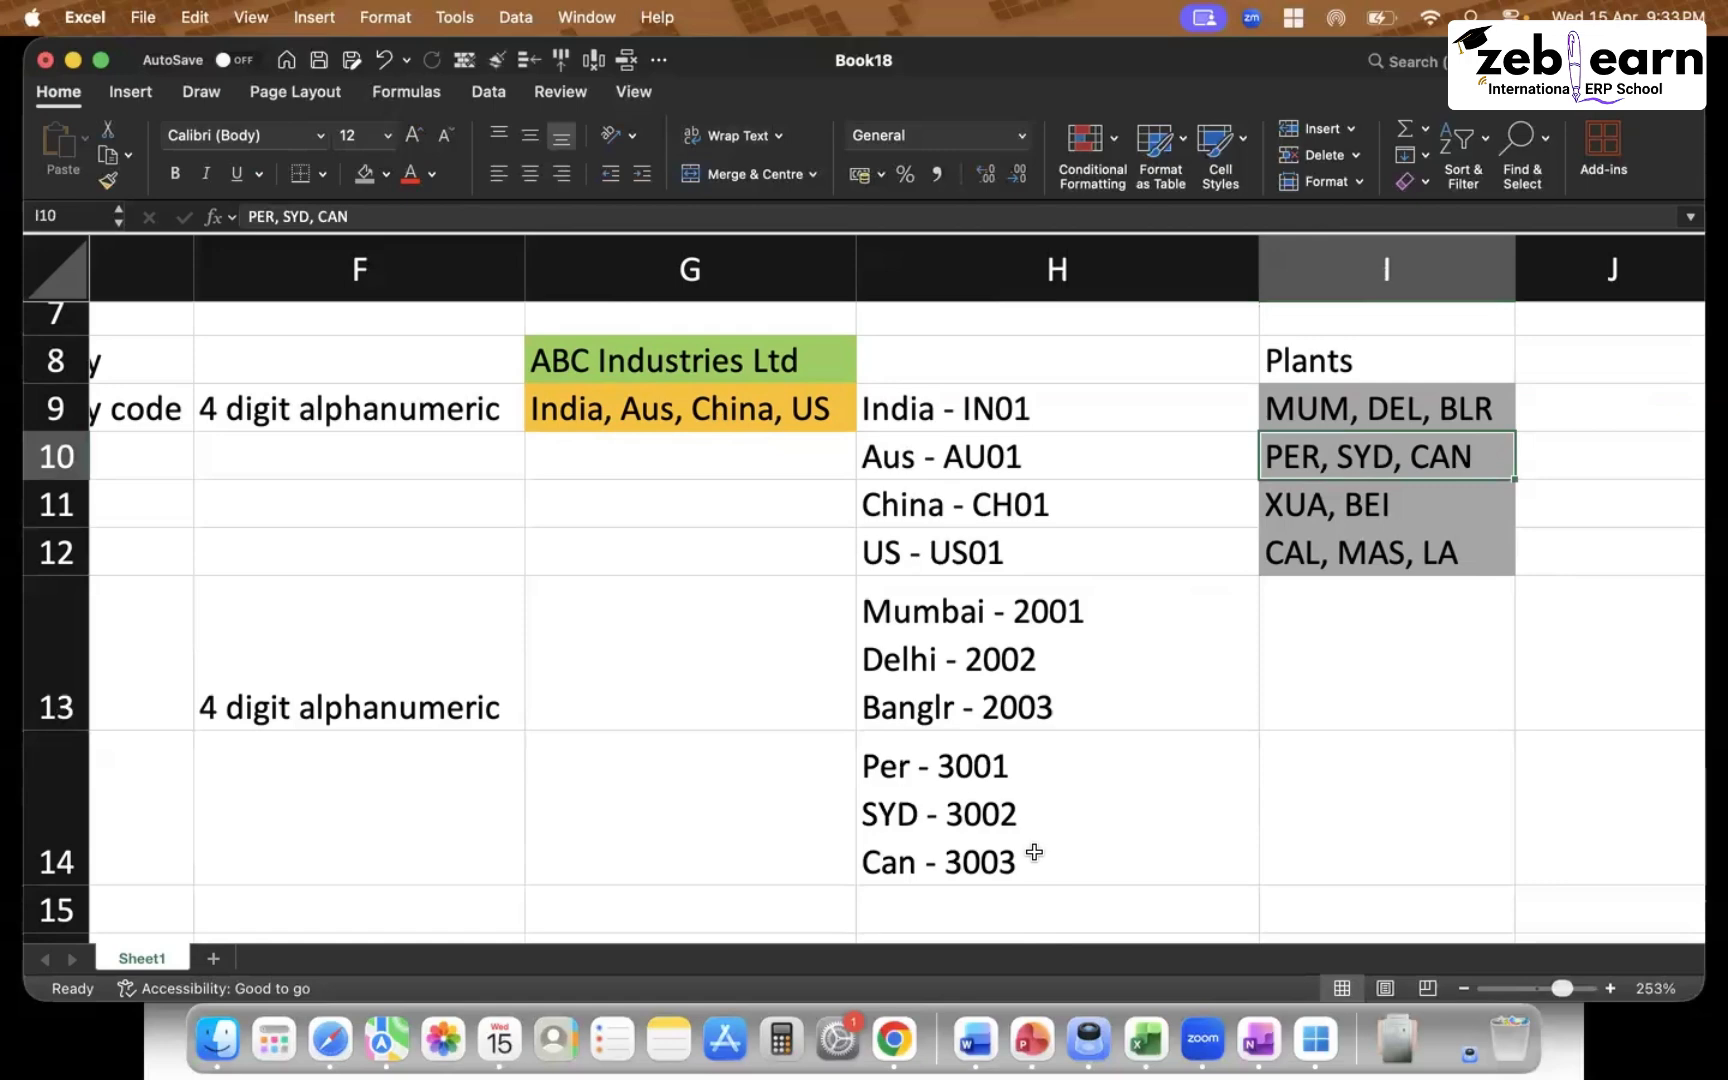
{"action": "left_click", "coordinate": [981, 826]}
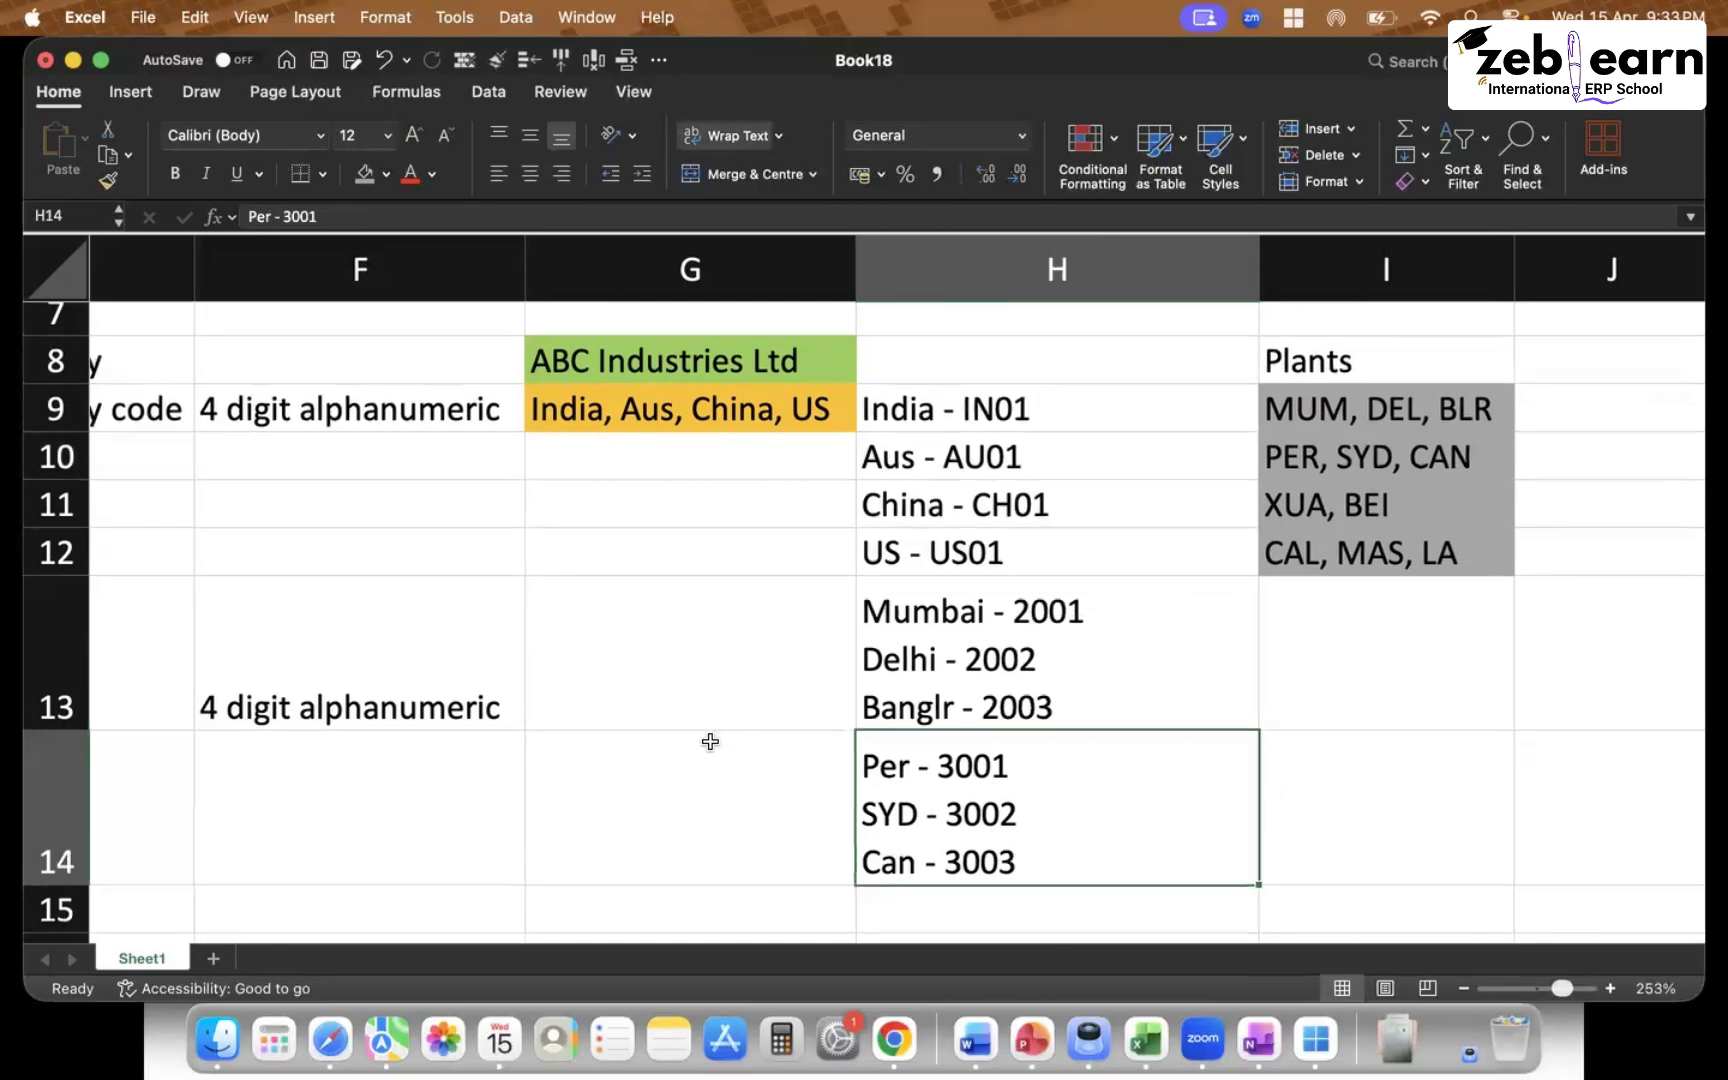
Number the Company, Company code and Plant rows 1, 2 and 3 in column D
{"action": "scroll", "coordinate": [710, 741], "scroll_direction": "down", "scroll_amount": 3}
{"action": "scroll", "coordinate": [370, 660], "scroll_direction": "down", "scroll_amount": 3}
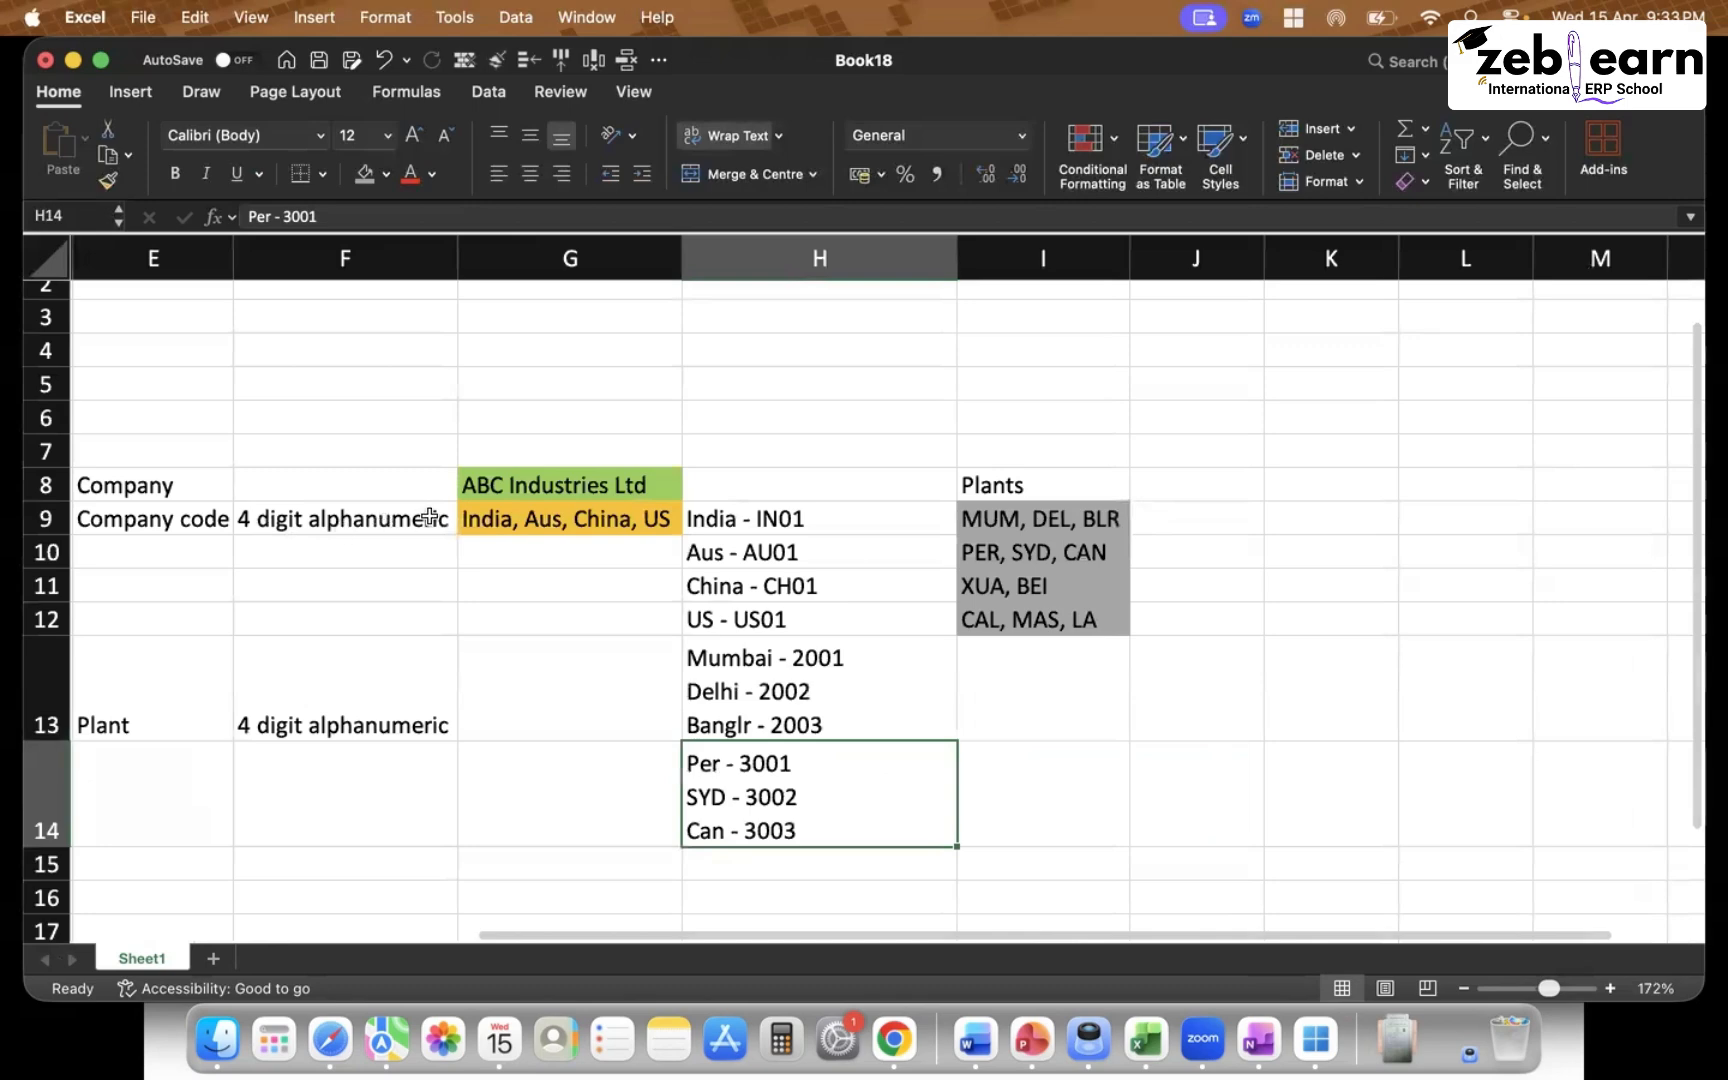
{"action": "scroll", "coordinate": [430, 517], "scroll_direction": "down", "scroll_amount": 3}
{"action": "left_click", "coordinate": [245, 383]}
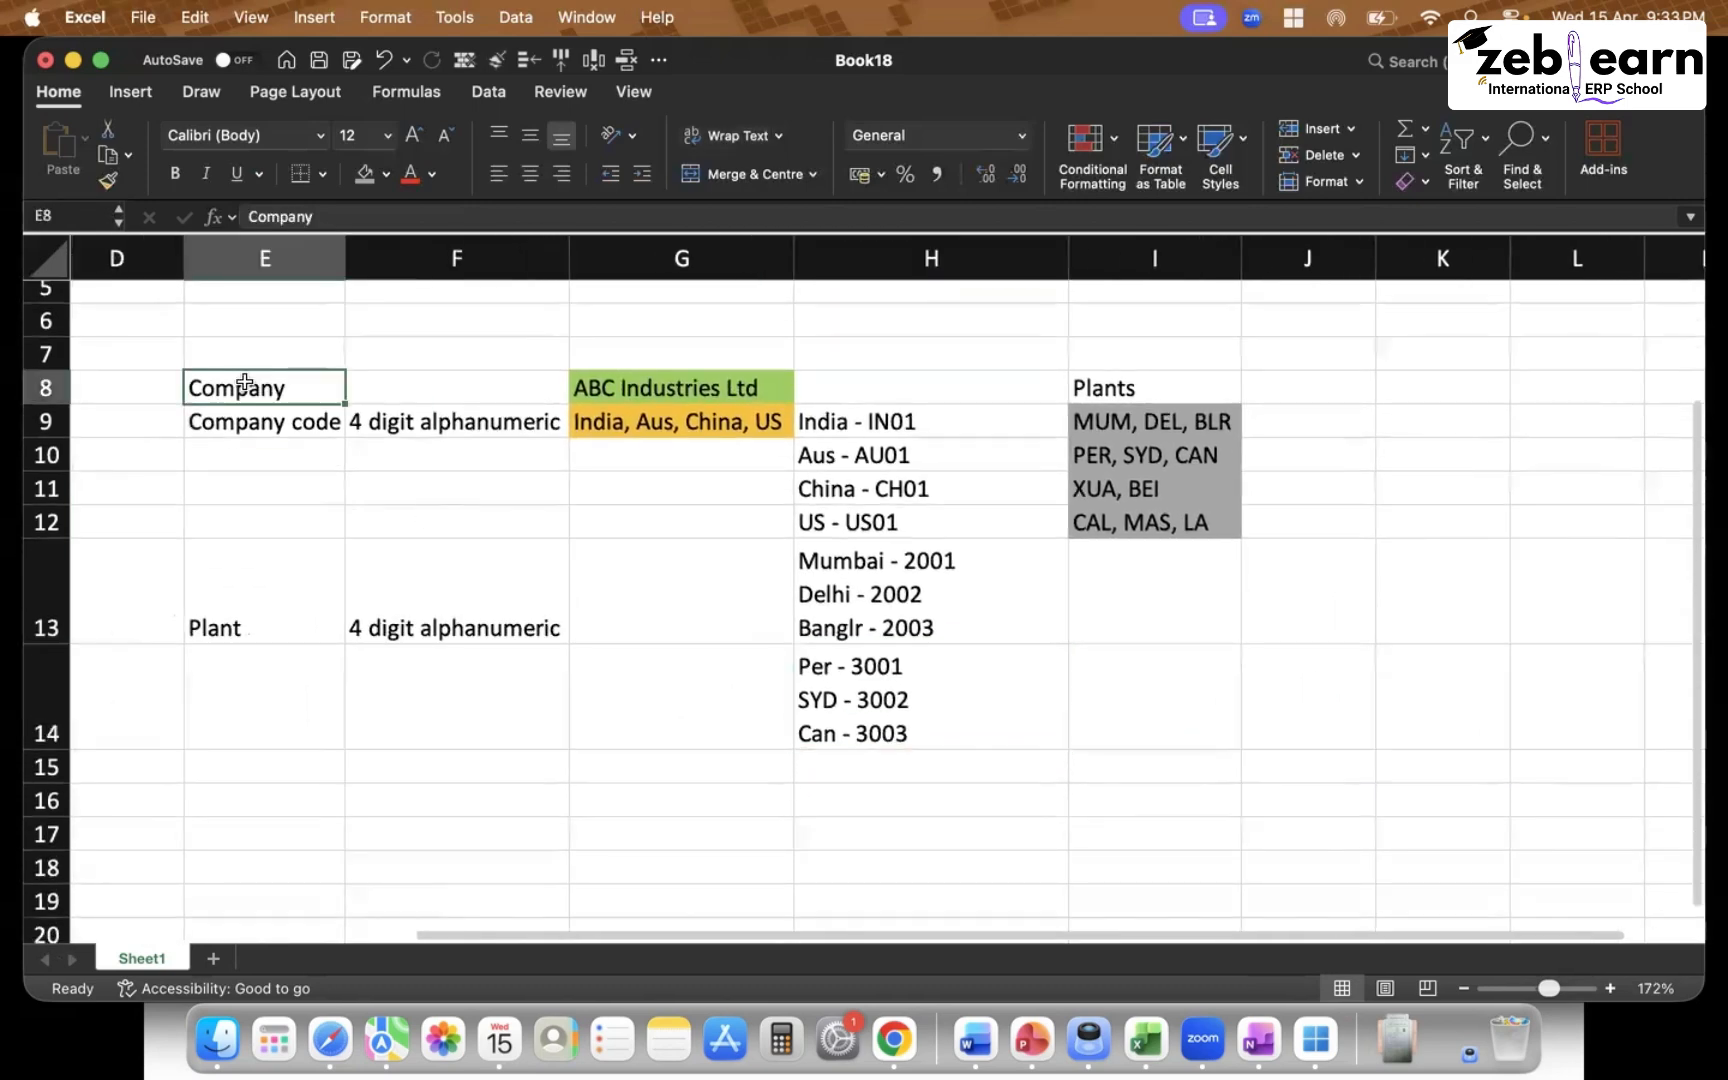
{"action": "left_click", "coordinate": [152, 385]}
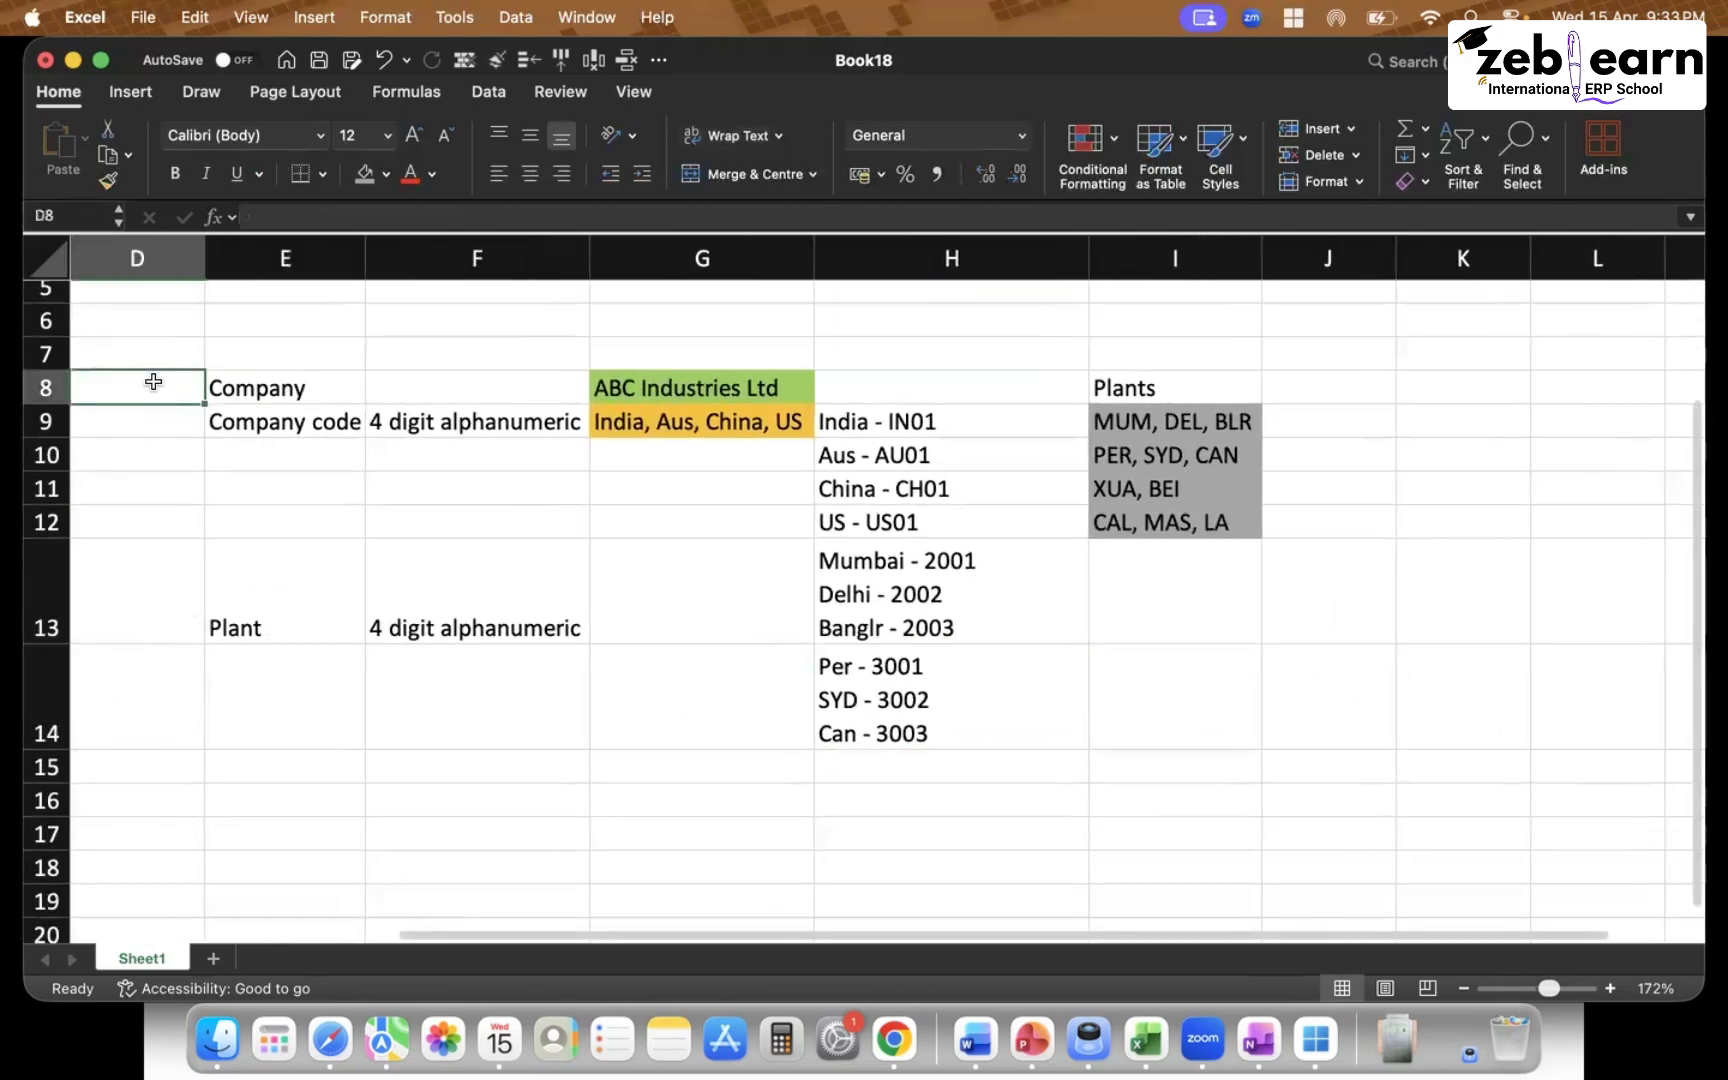
{"action": "type", "text": "1"}
{"action": "key", "text": "Return"}
{"action": "type", "text": "2"}
{"action": "key", "text": "Return"}
{"action": "key", "text": "Return"}
{"action": "key", "text": "Return"}
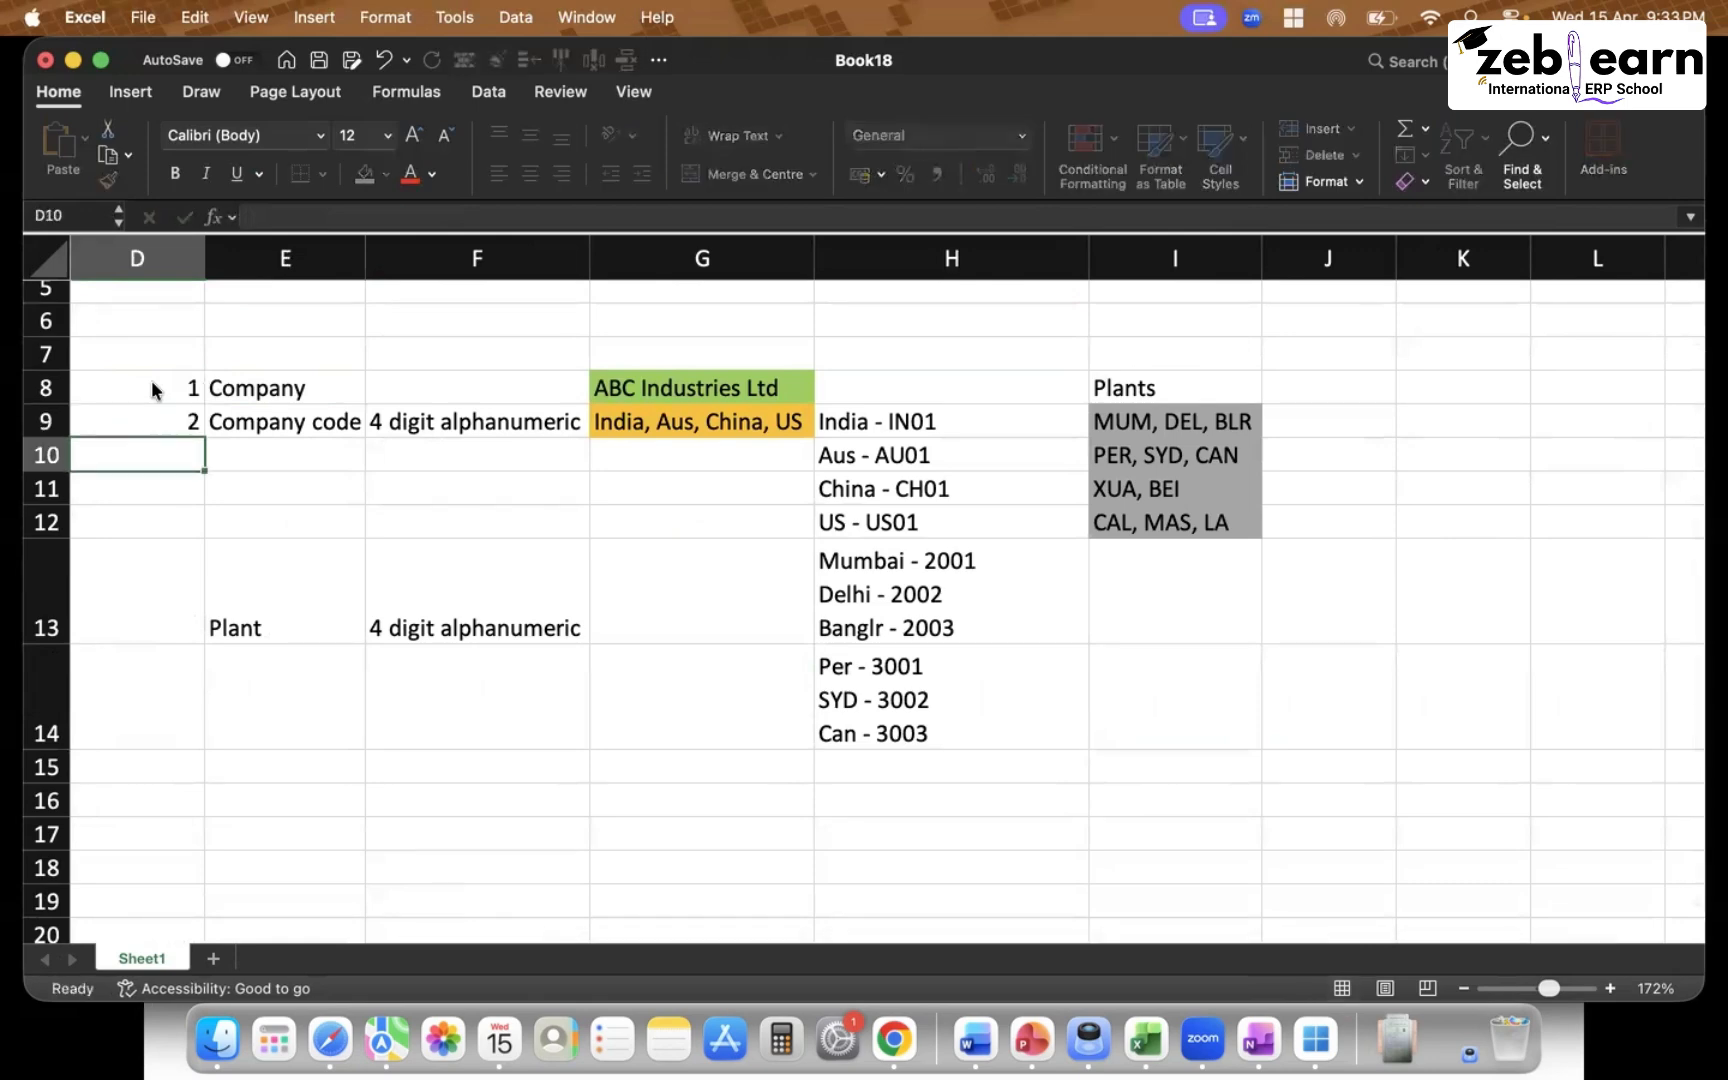
{"action": "key", "text": "Return"}
{"action": "type", "text": "3"}
{"action": "key", "text": "Return"}
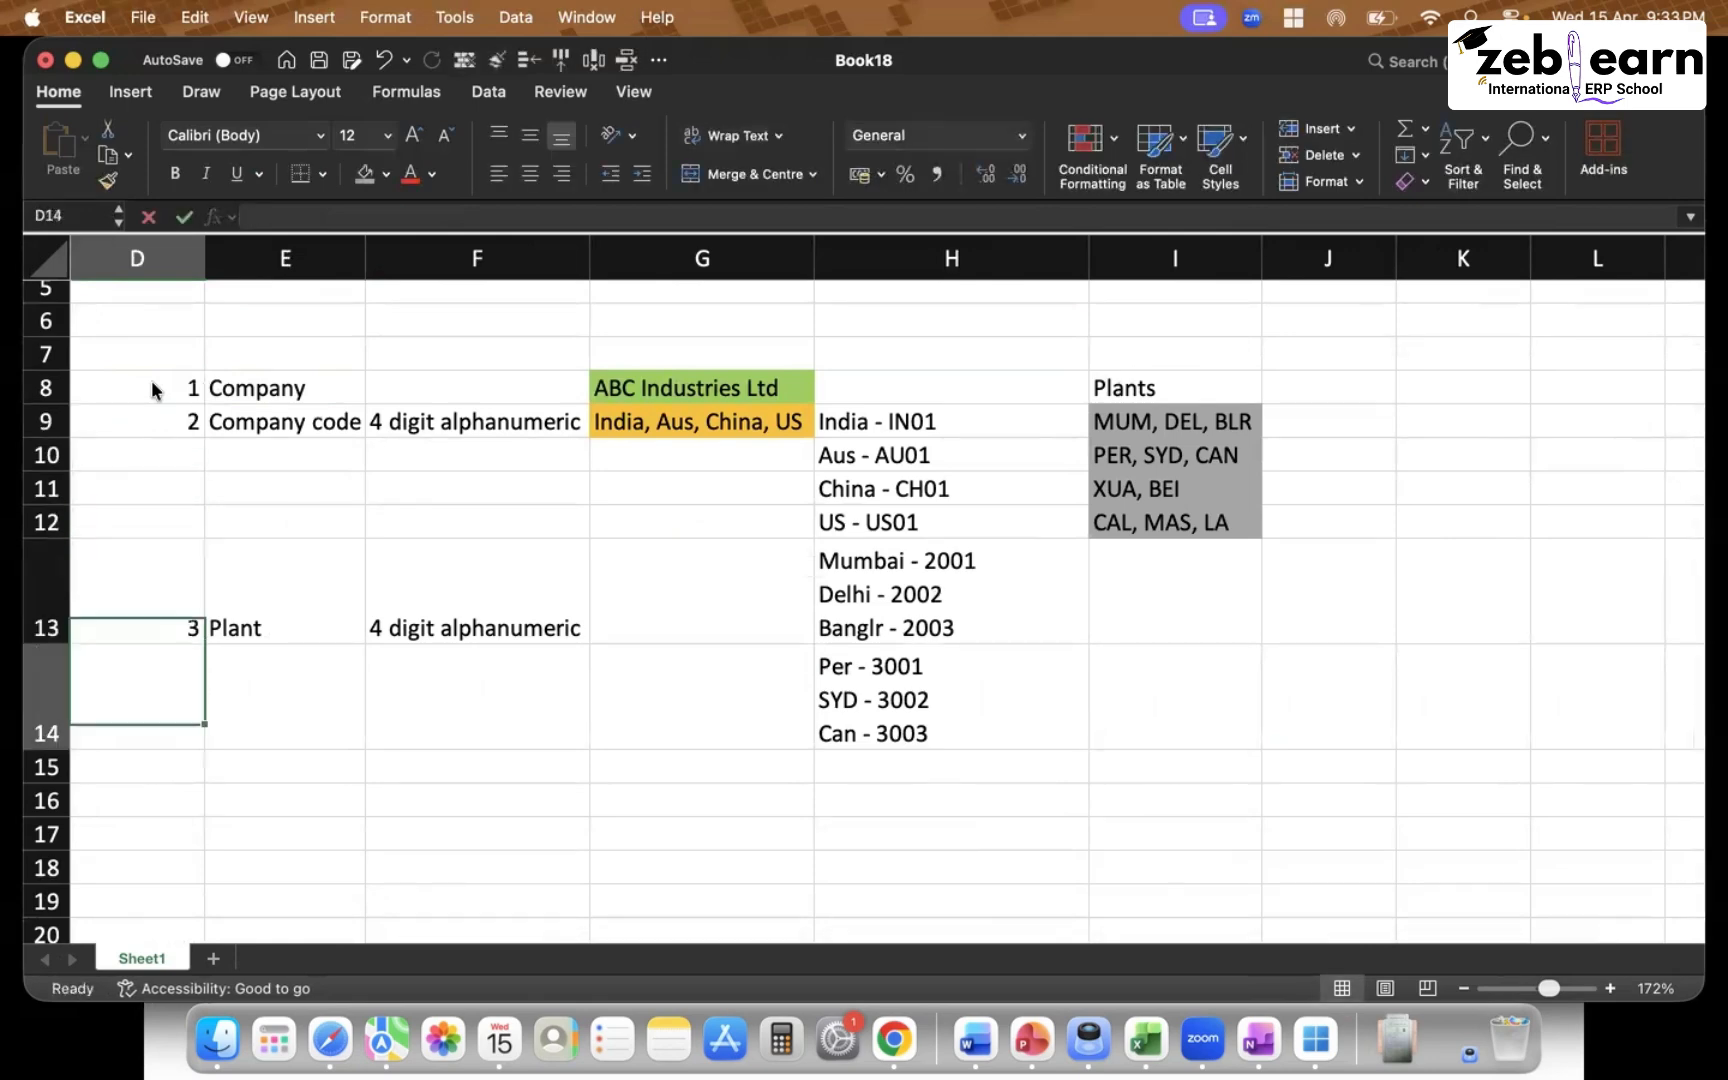
{"action": "key", "text": "Return"}
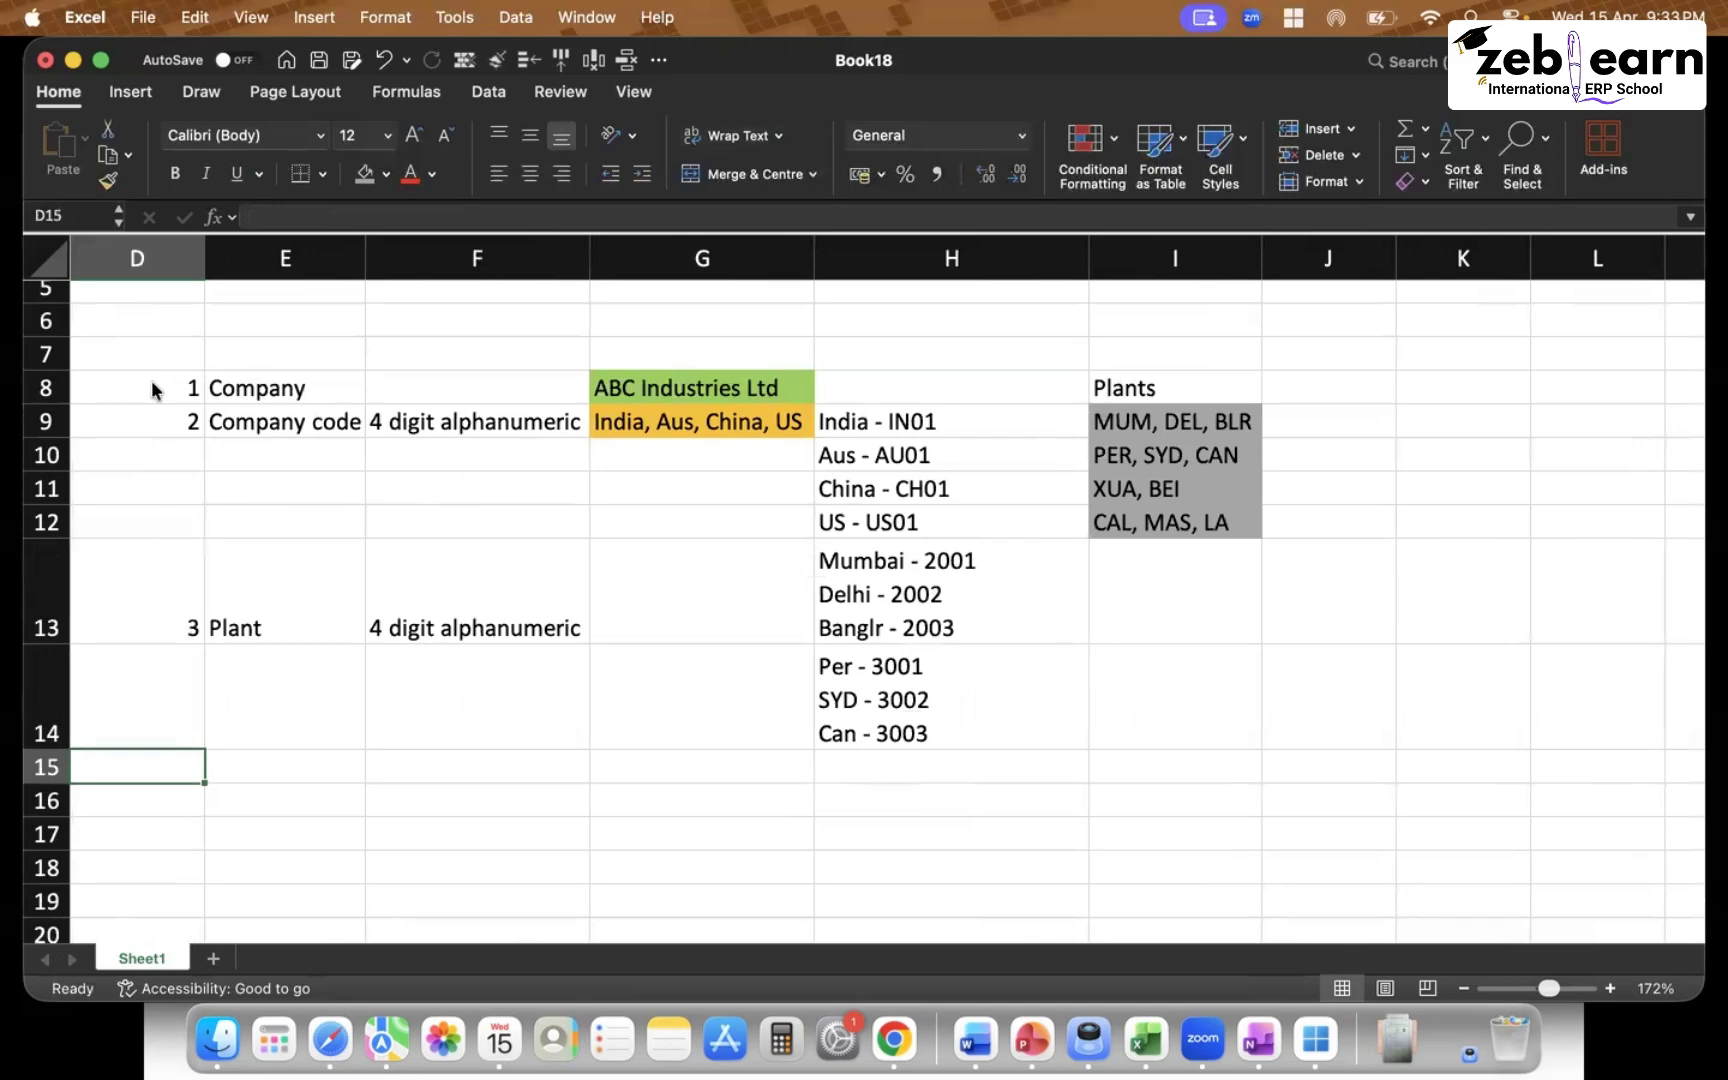
Add Storage location as level 4 in D15:E15, and autofit the width of column E
{"action": "type", "text": "4"}
{"action": "key", "text": "Tab"}
{"action": "type", "text": "Stro"}
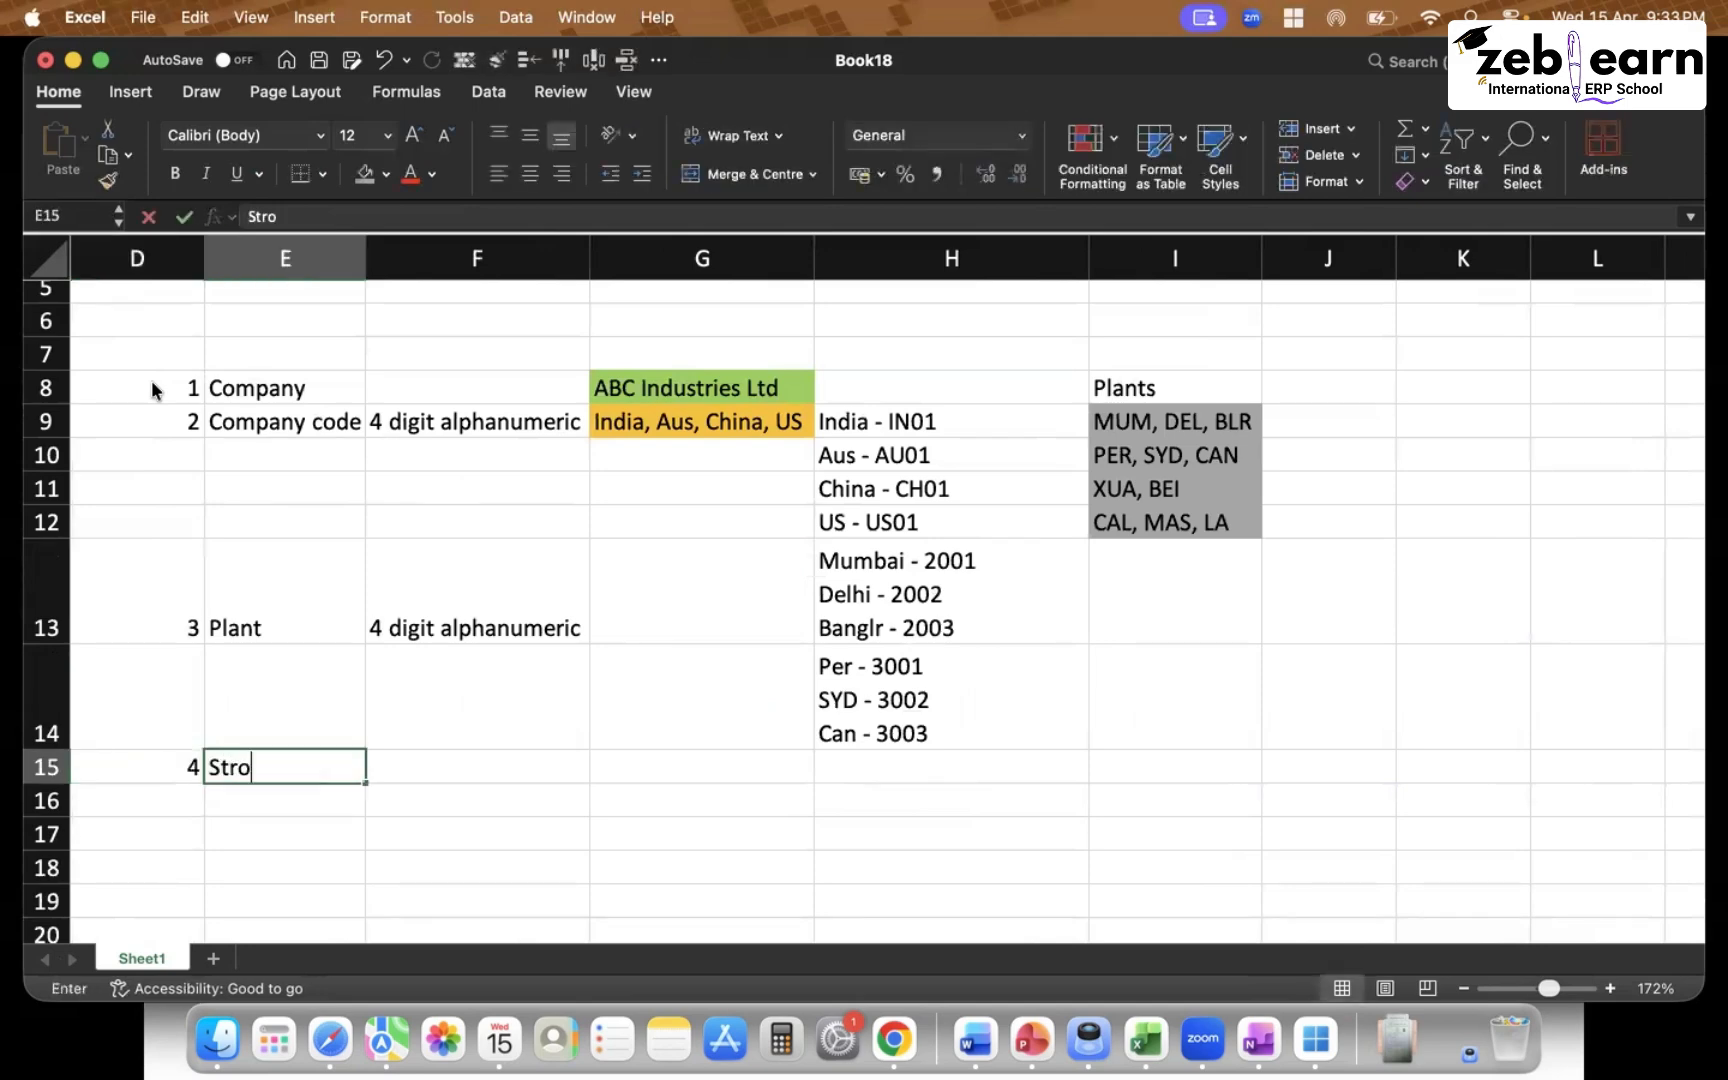
{"action": "key", "text": "BackSpace"}
{"action": "key", "text": "BackSpace"}
{"action": "type", "text": "orage loca"}
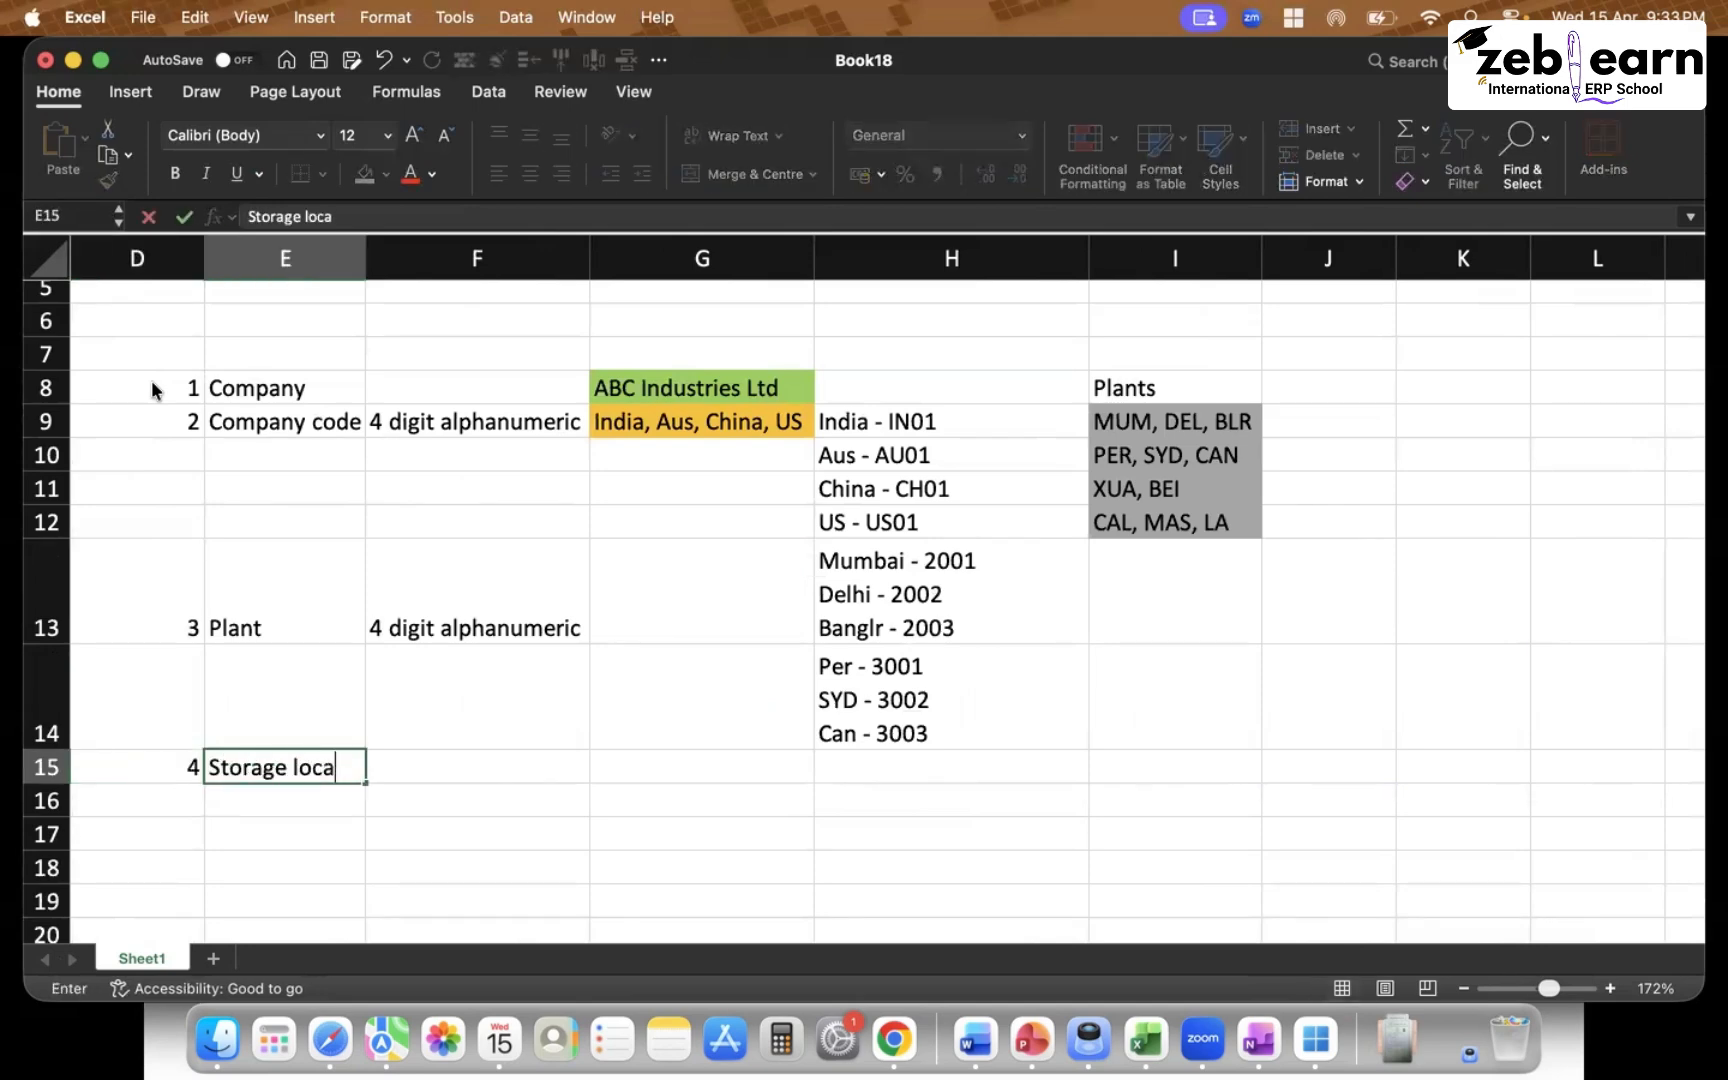
{"action": "type", "text": "tion"}
{"action": "key", "text": "Return"}
{"action": "type", "text": "'"}
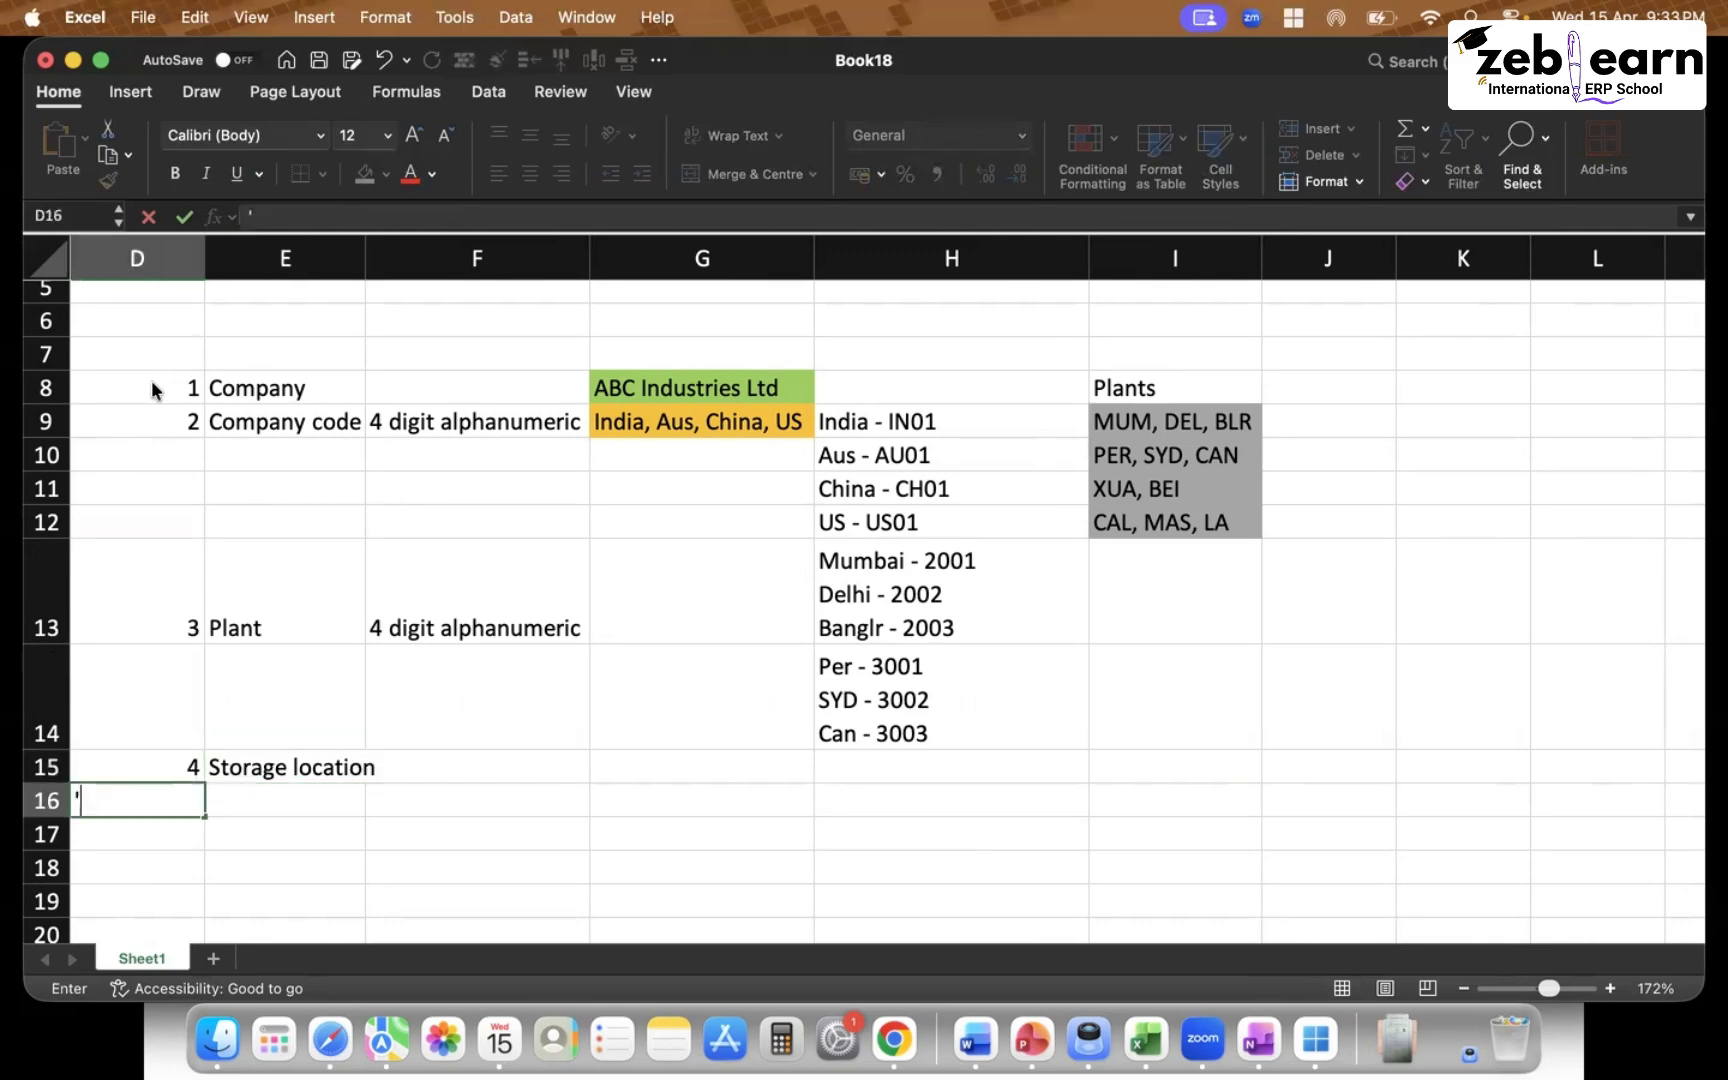
{"action": "double_click", "coordinate": [364, 250]}
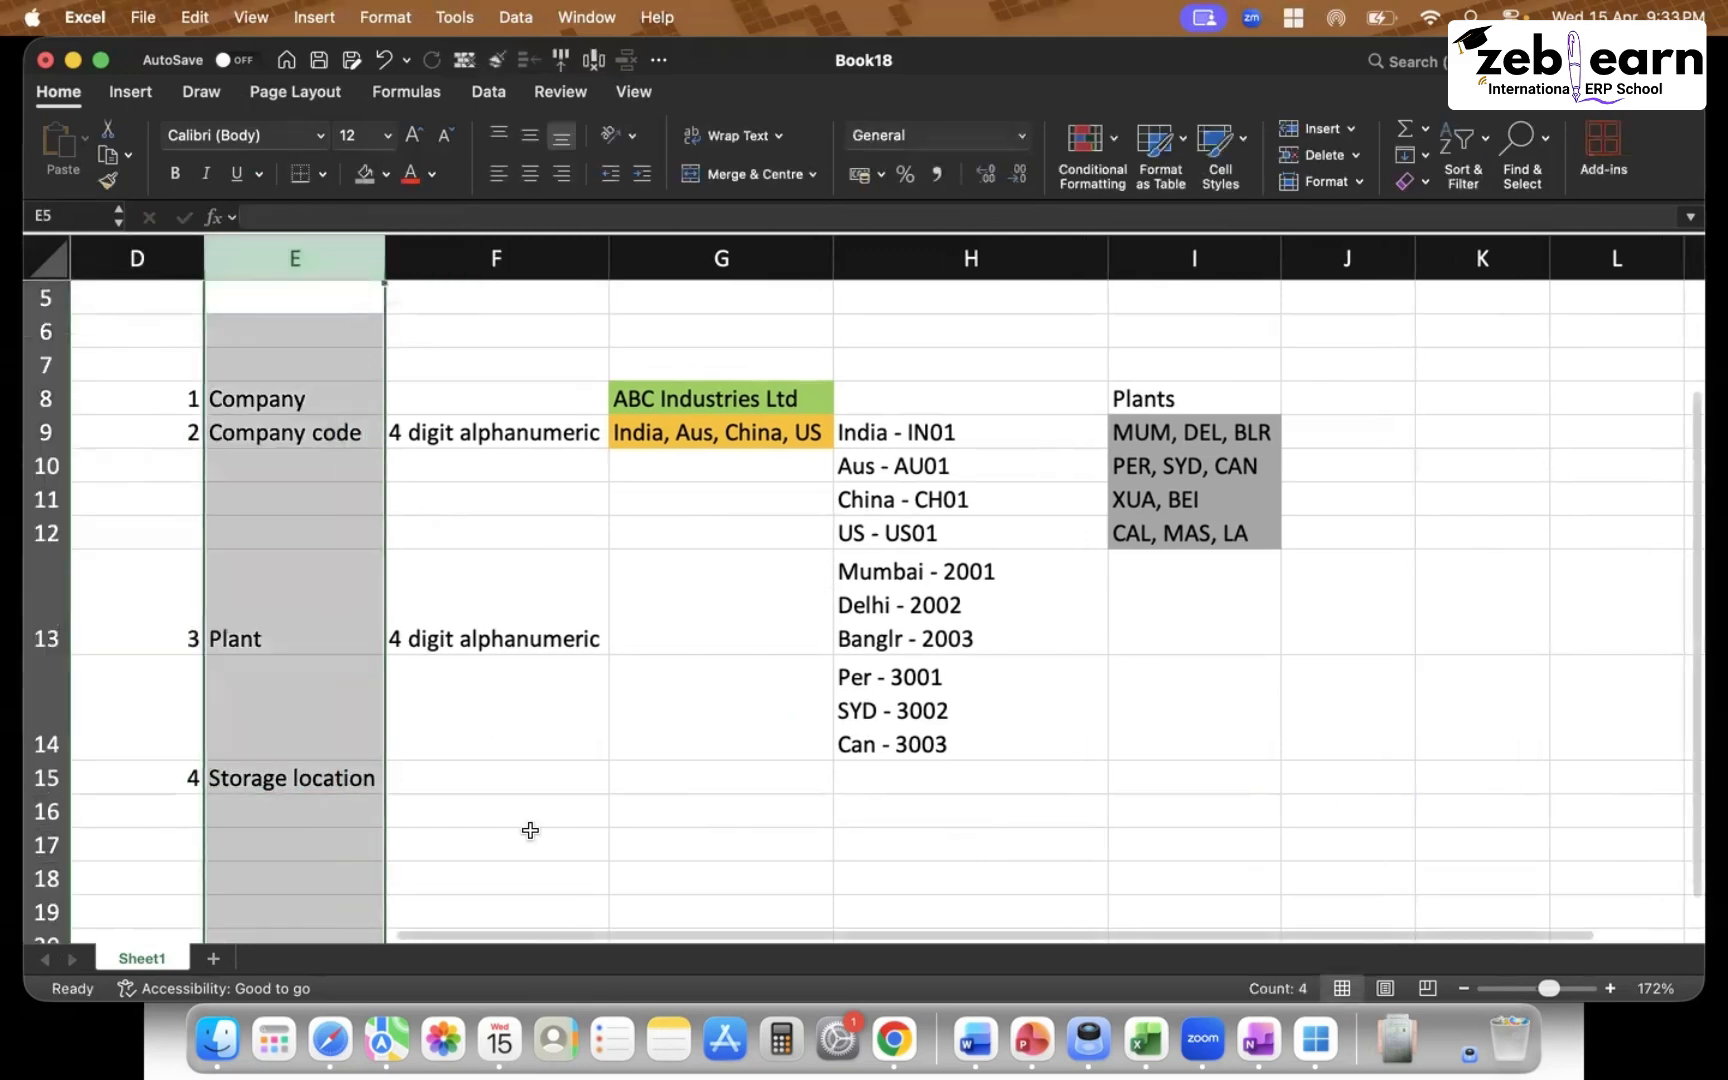
Enter 4 digit alphanum in F15 as the code format for the storage location
{"action": "left_click", "coordinate": [533, 773]}
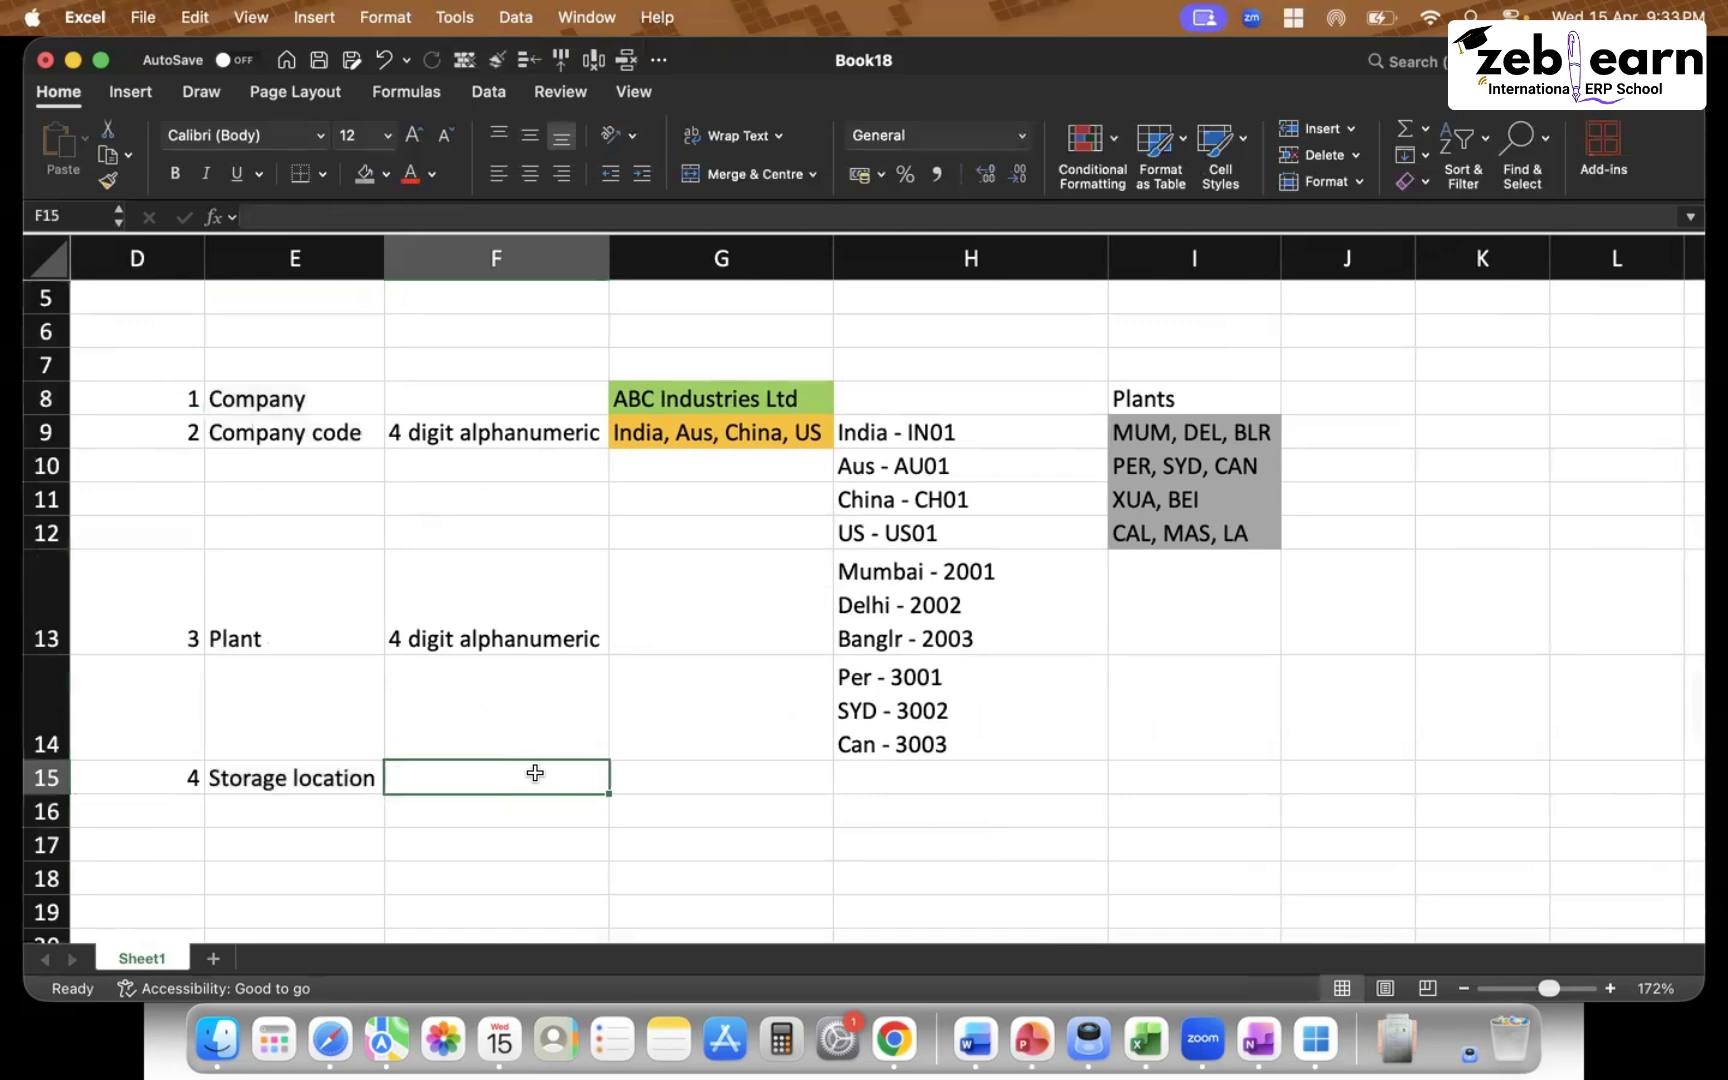
{"action": "type", "text": "4"}
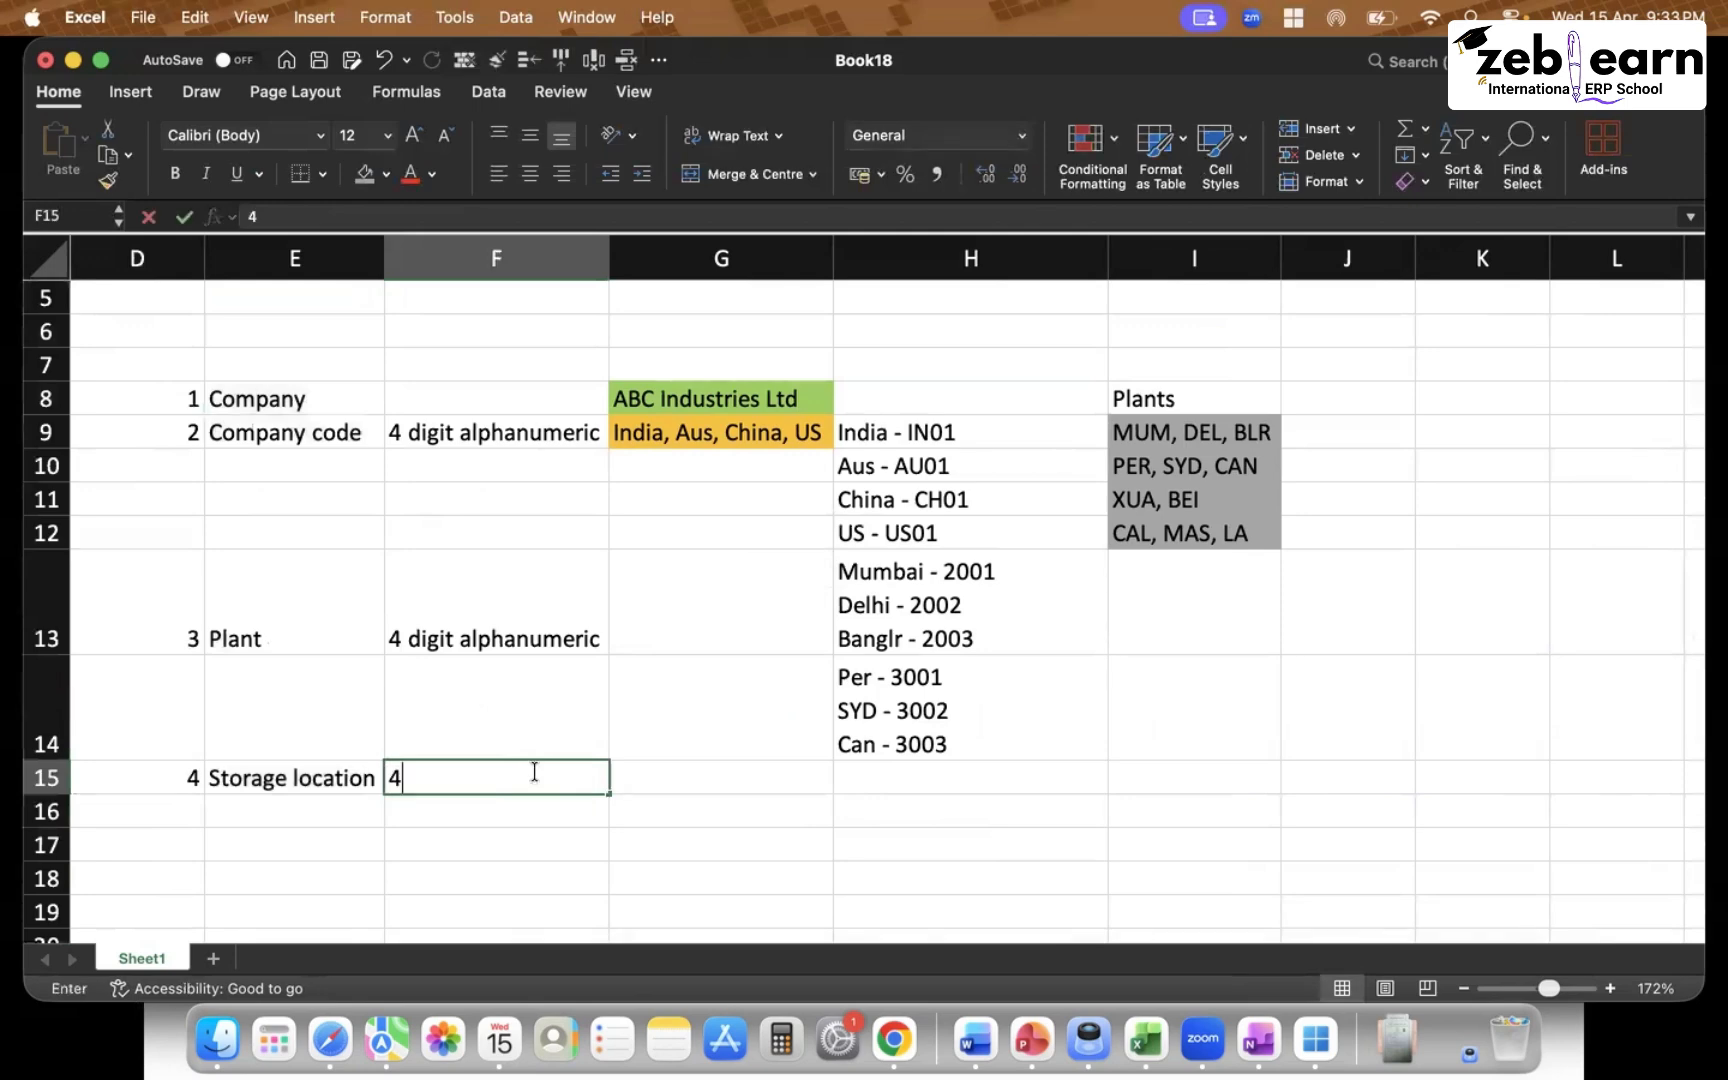
{"action": "type", "text": " digit al"}
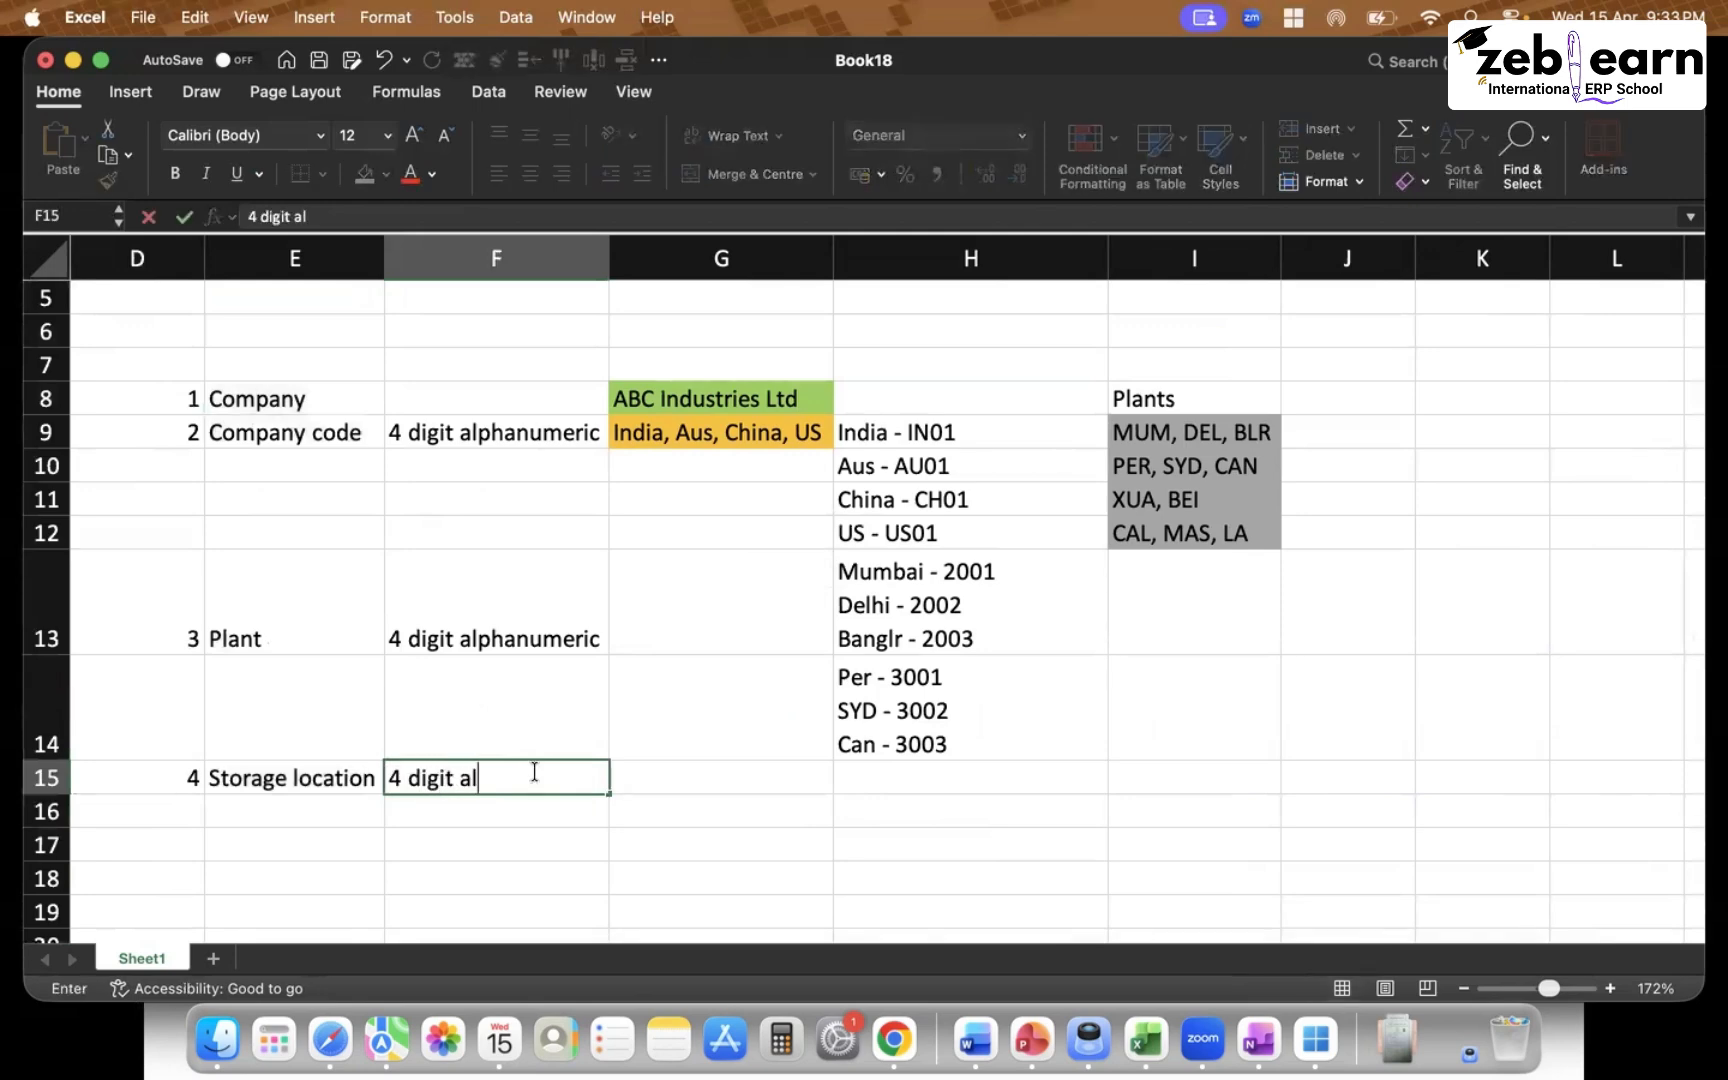
{"action": "type", "text": "phanum"}
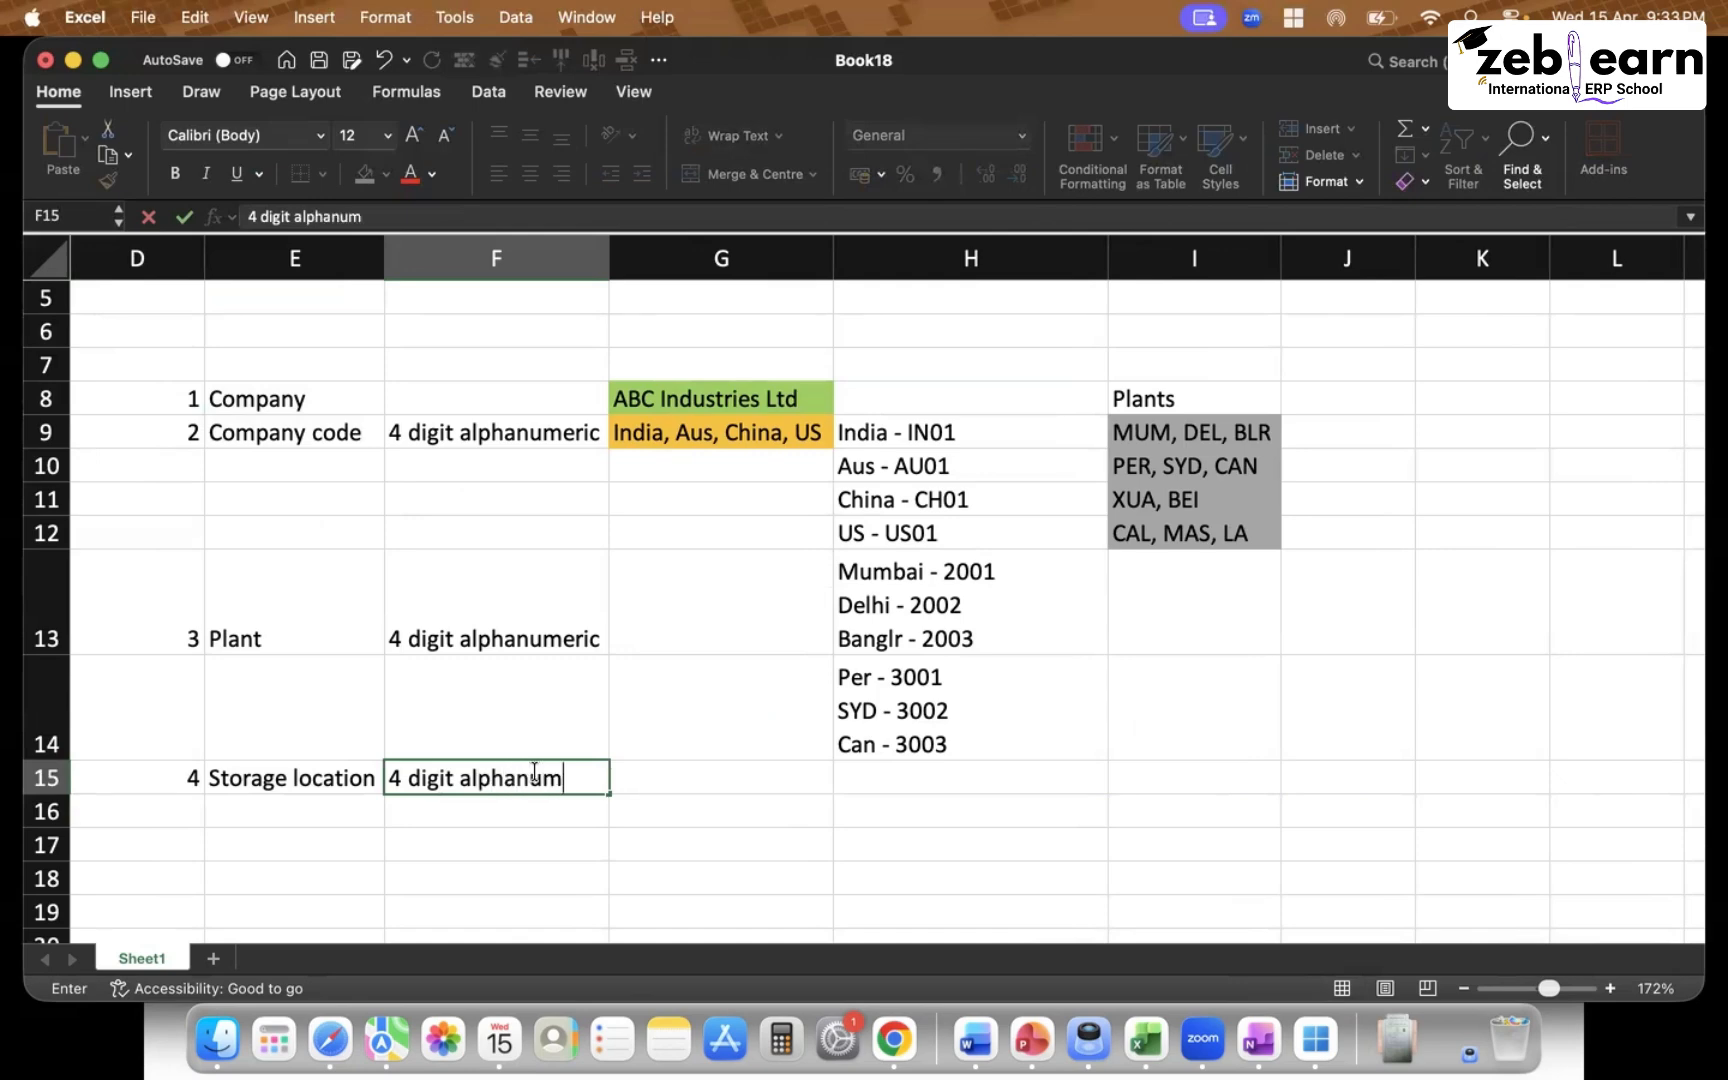
{"action": "key", "text": "Return"}
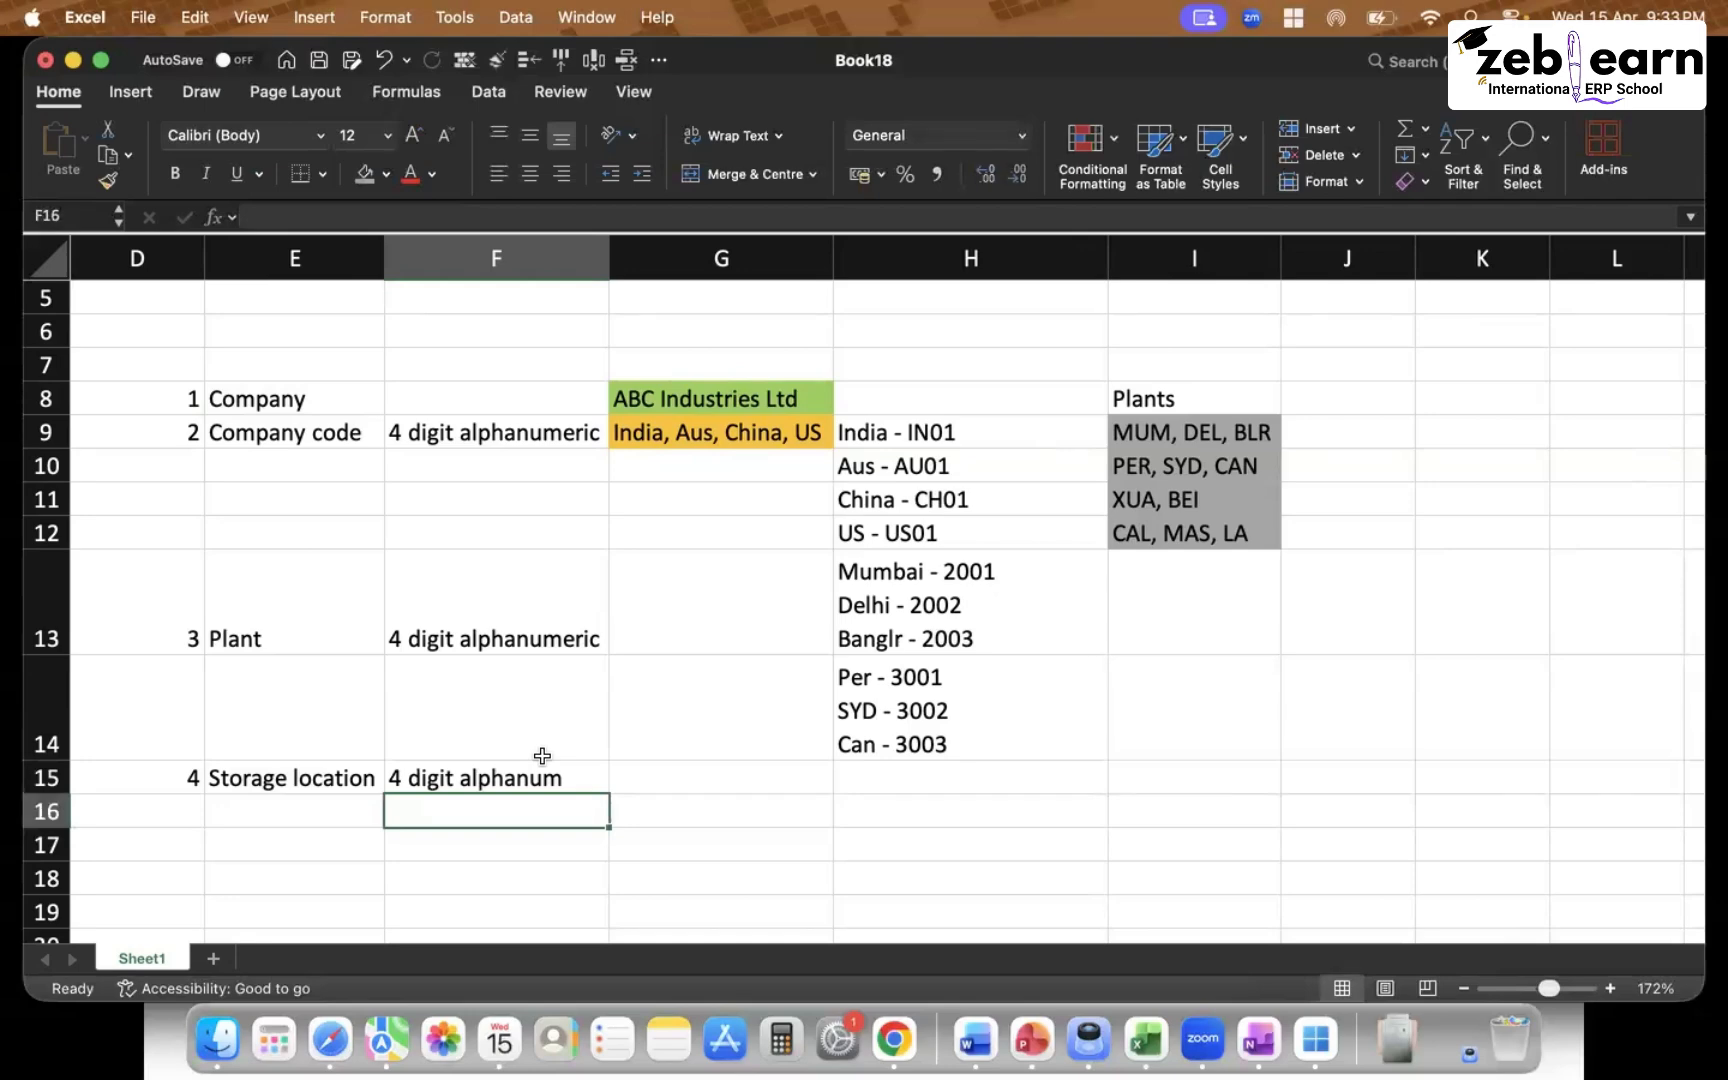
{"action": "left_click", "coordinate": [542, 756]}
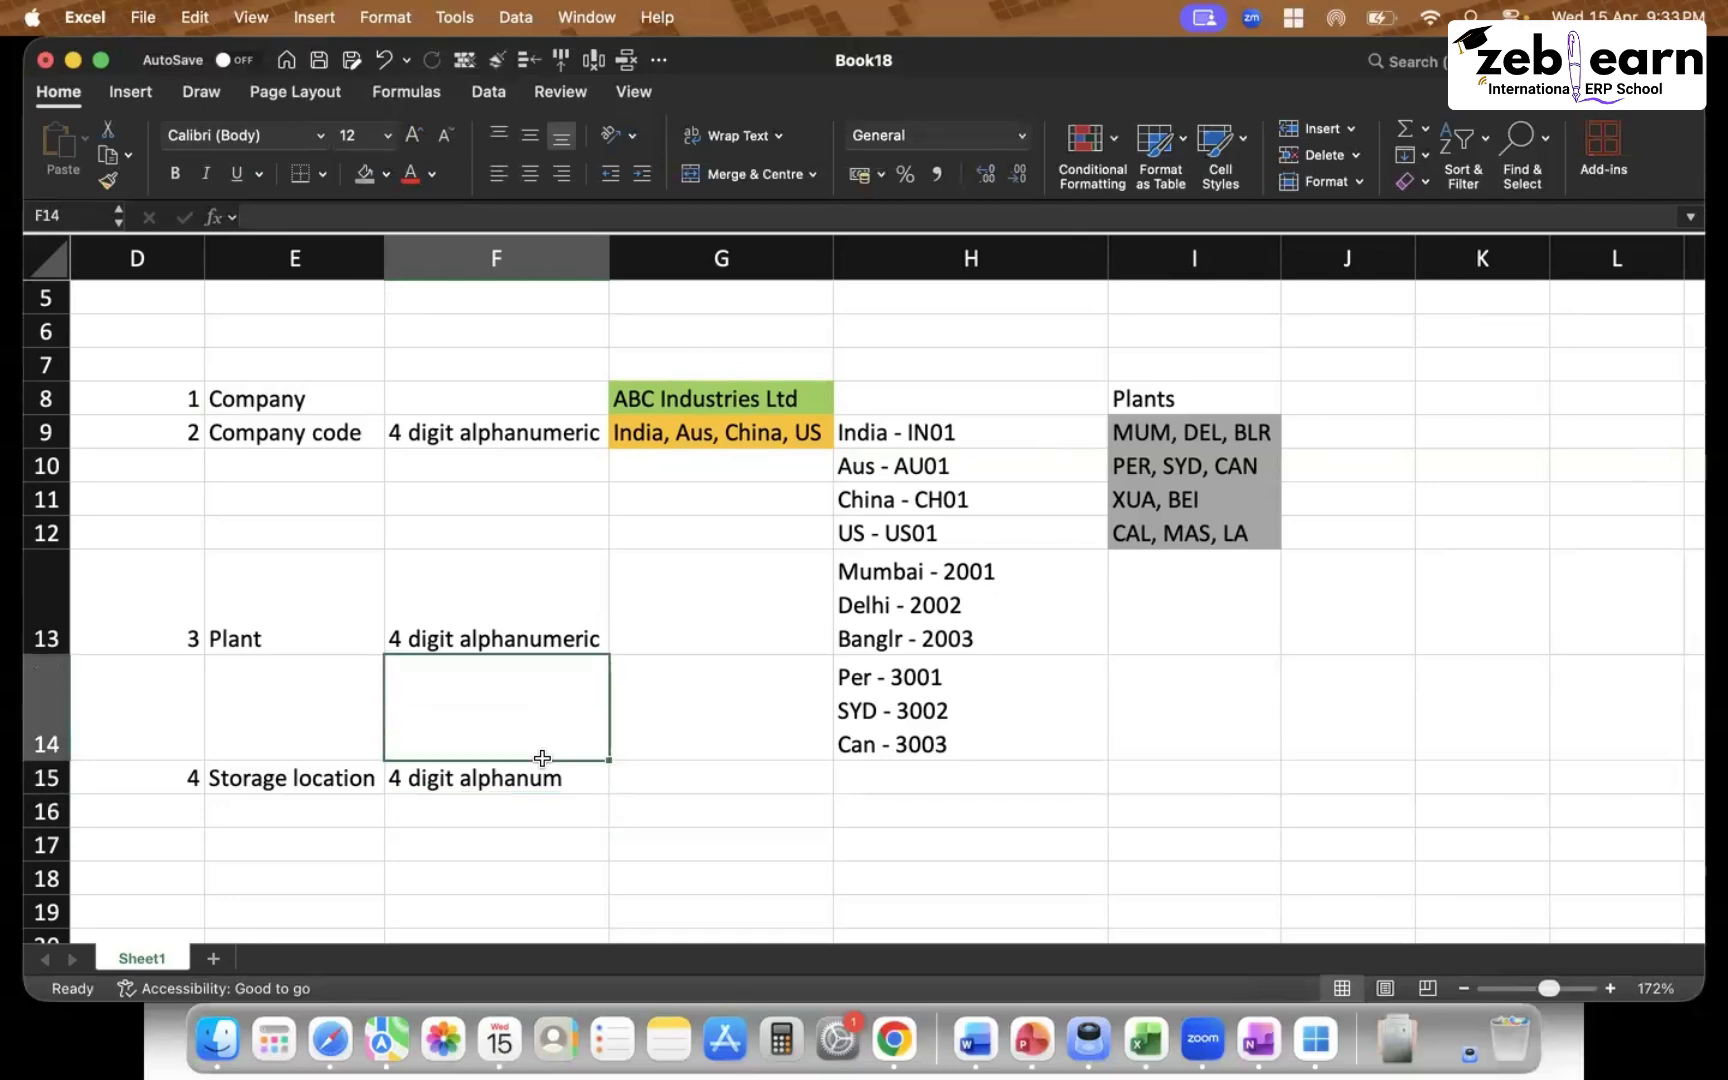
{"action": "left_click", "coordinate": [675, 775]}
{"action": "left_click", "coordinate": [926, 765]}
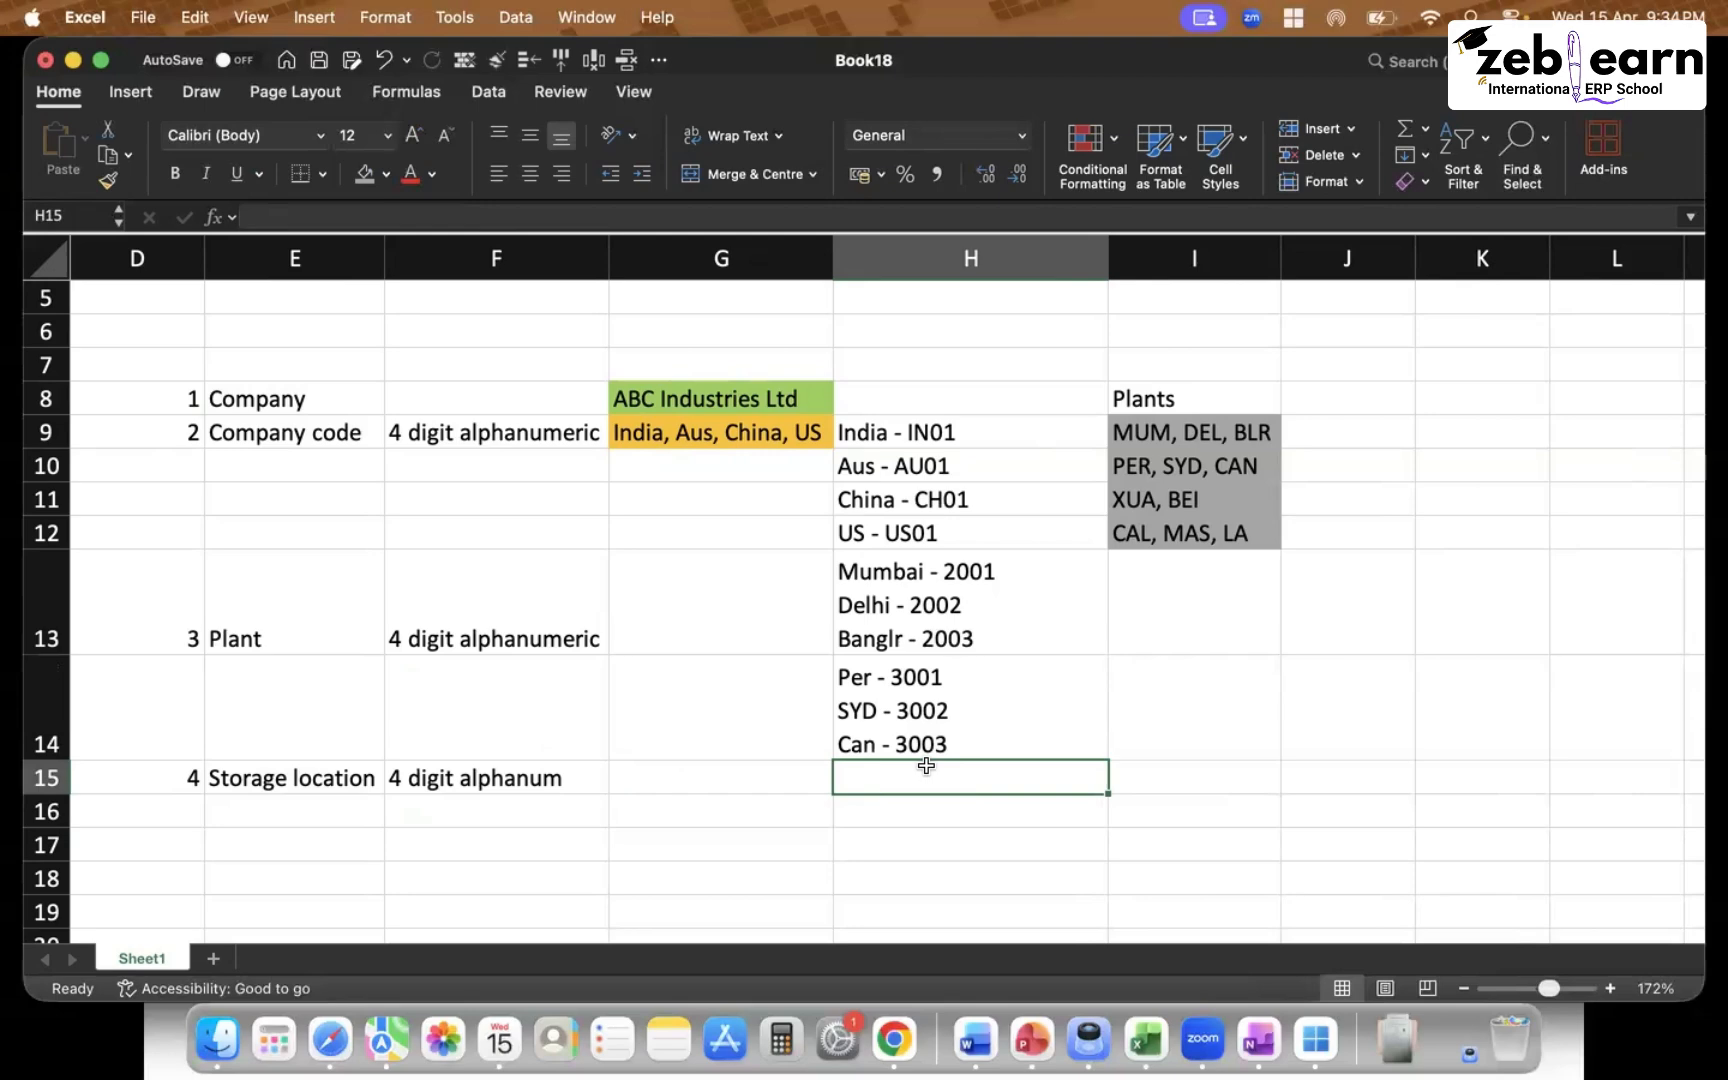
Extend the Plant label in E13 to read Plant / store
{"action": "scroll", "coordinate": [930, 768], "scroll_direction": "right", "scroll_amount": 2}
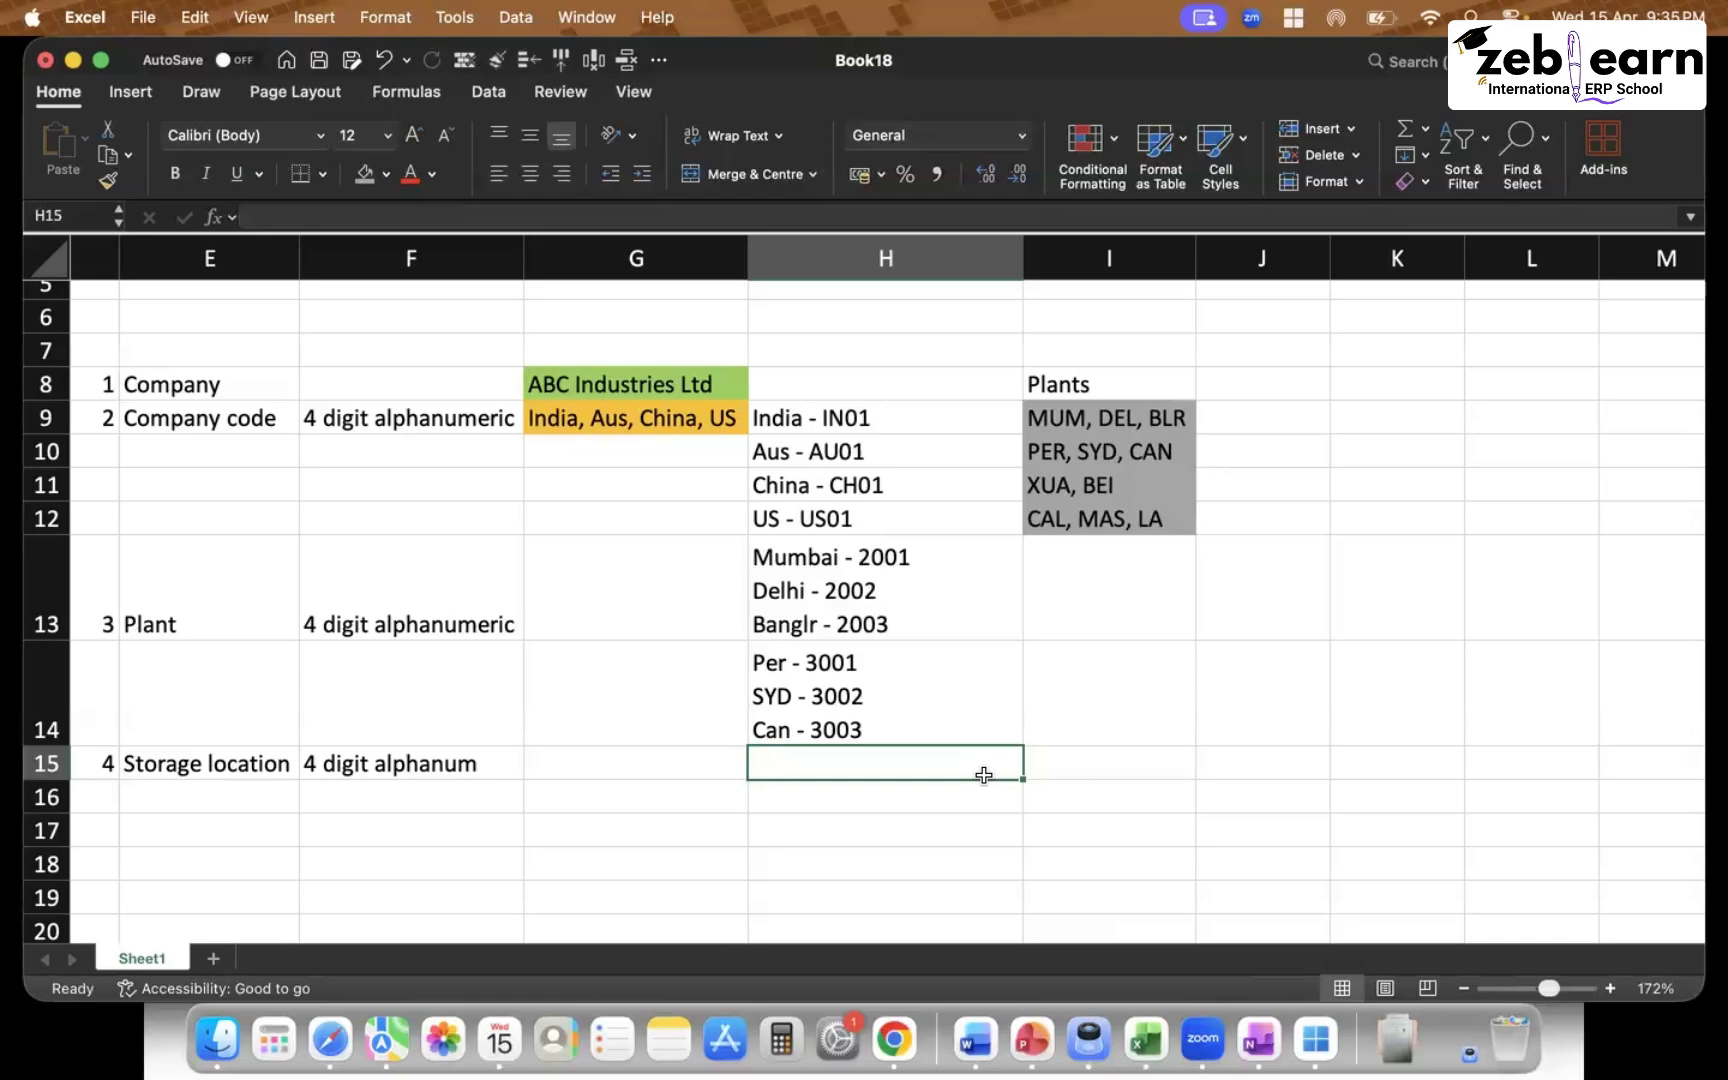
{"action": "double_click", "coordinate": [277, 625]}
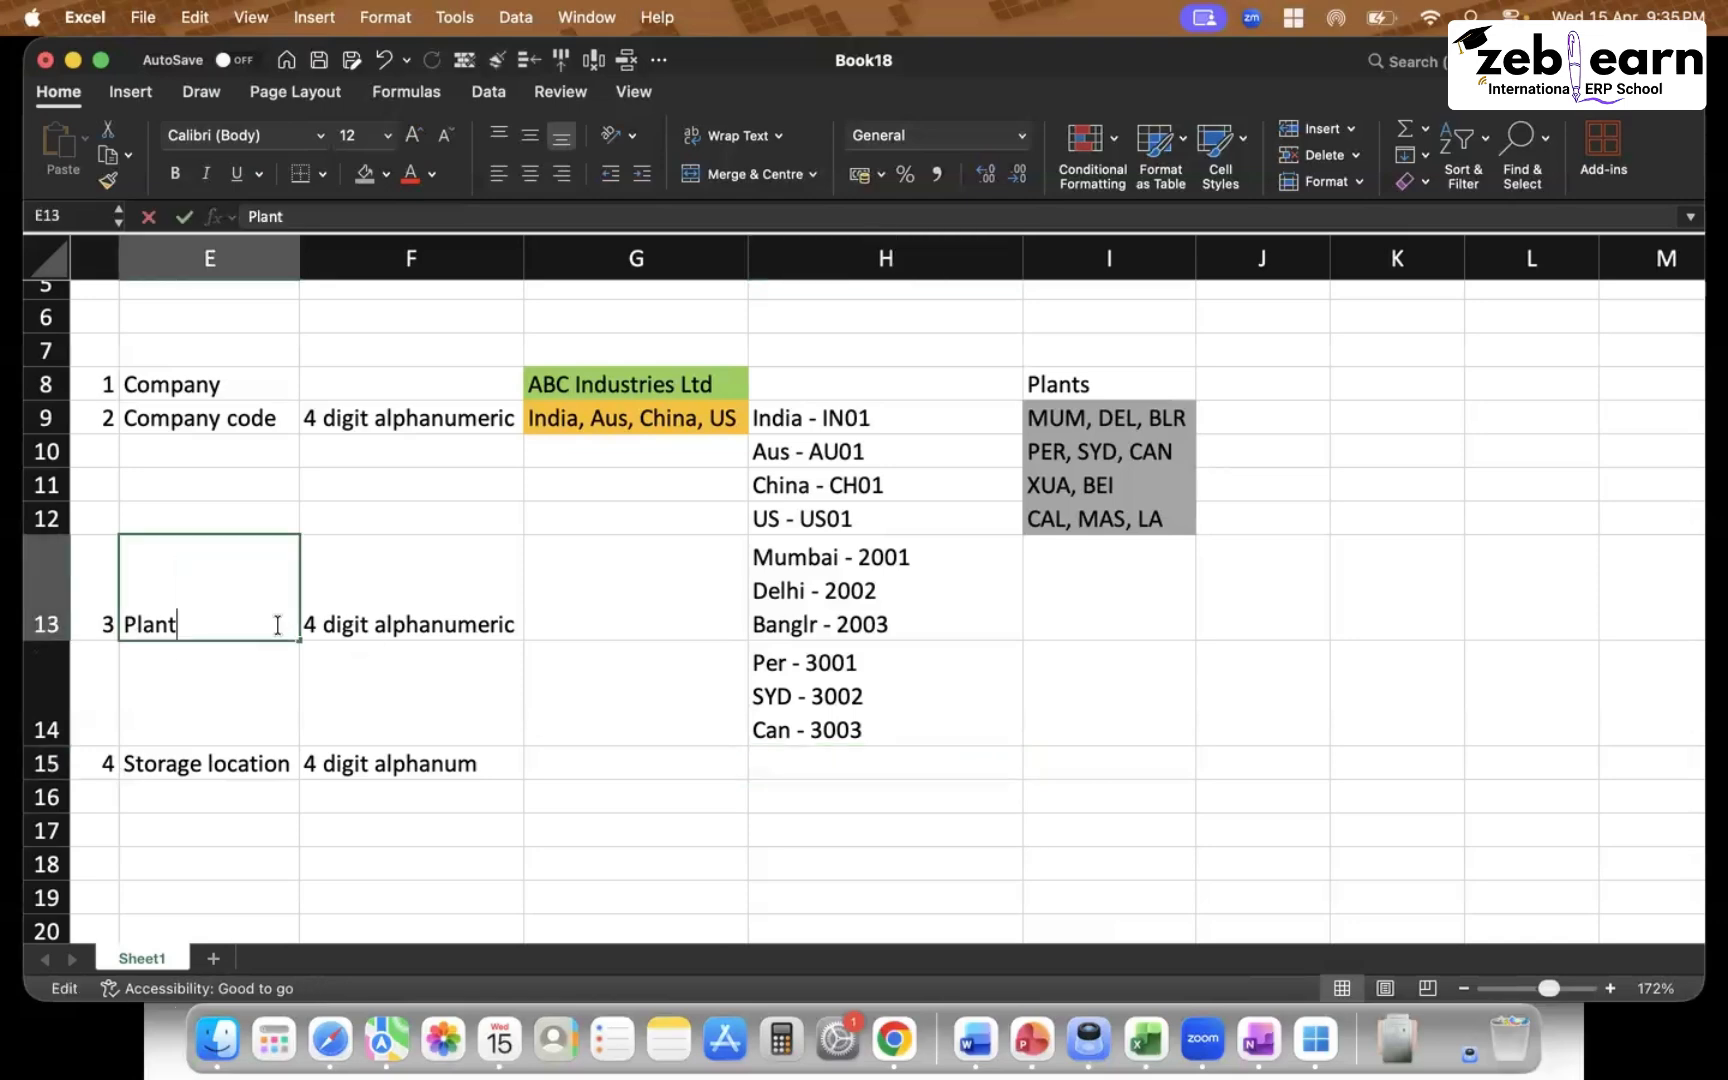
{"action": "type", "text": "-"}
{"action": "key", "text": "BackSpace"}
{"action": "key", "text": "BackSpace"}
{"action": "type", "text": "/ s"}
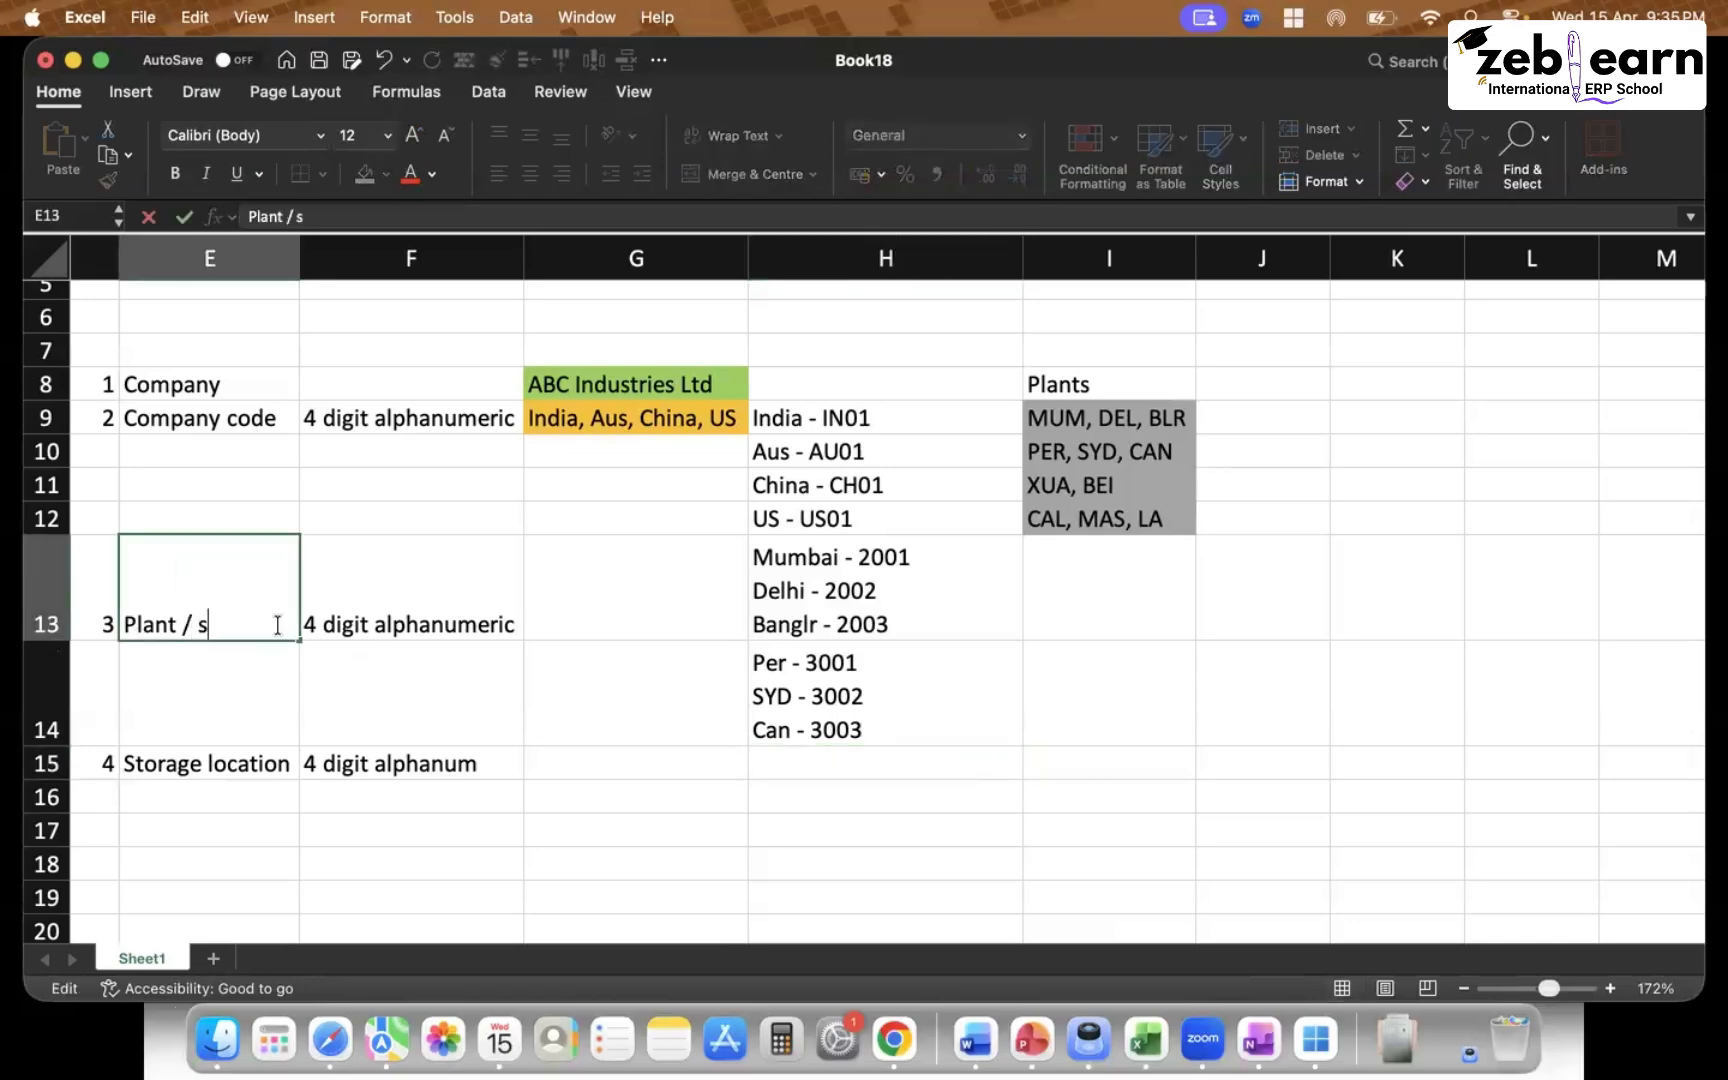
{"action": "type", "text": "tore"}
{"action": "key", "text": "Return"}
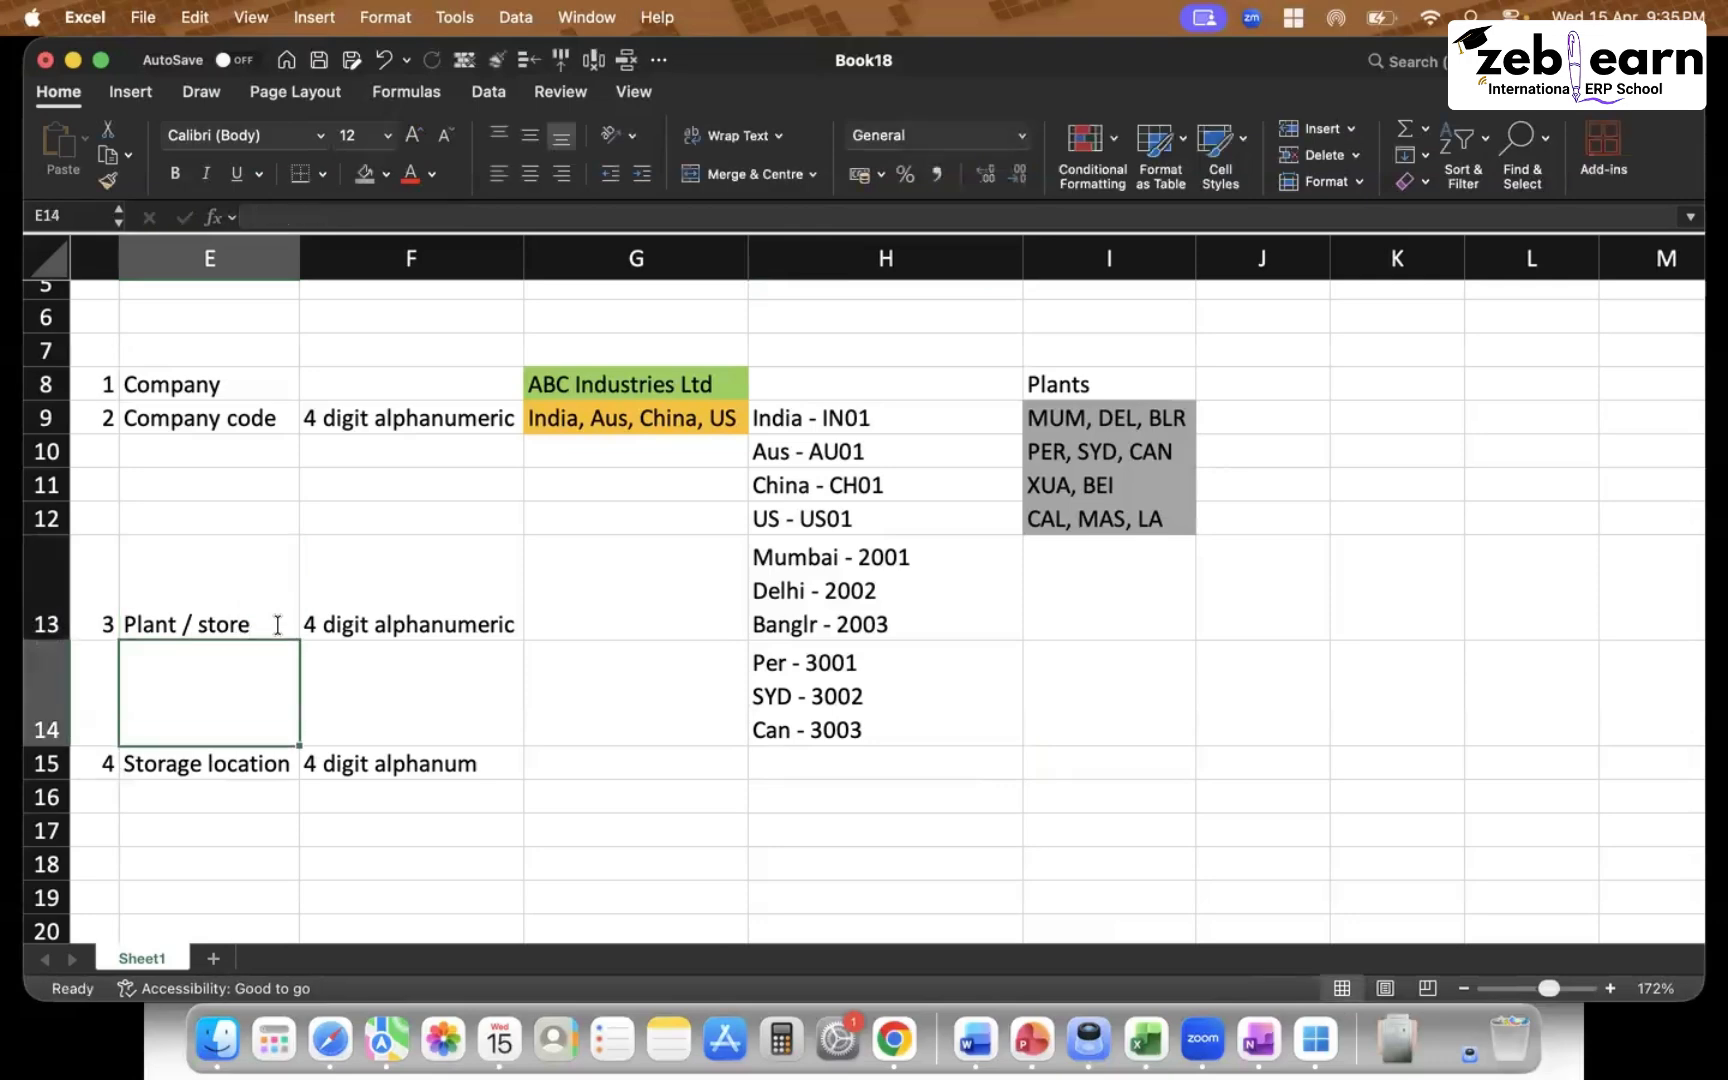
{"action": "left_click", "coordinate": [552, 763]}
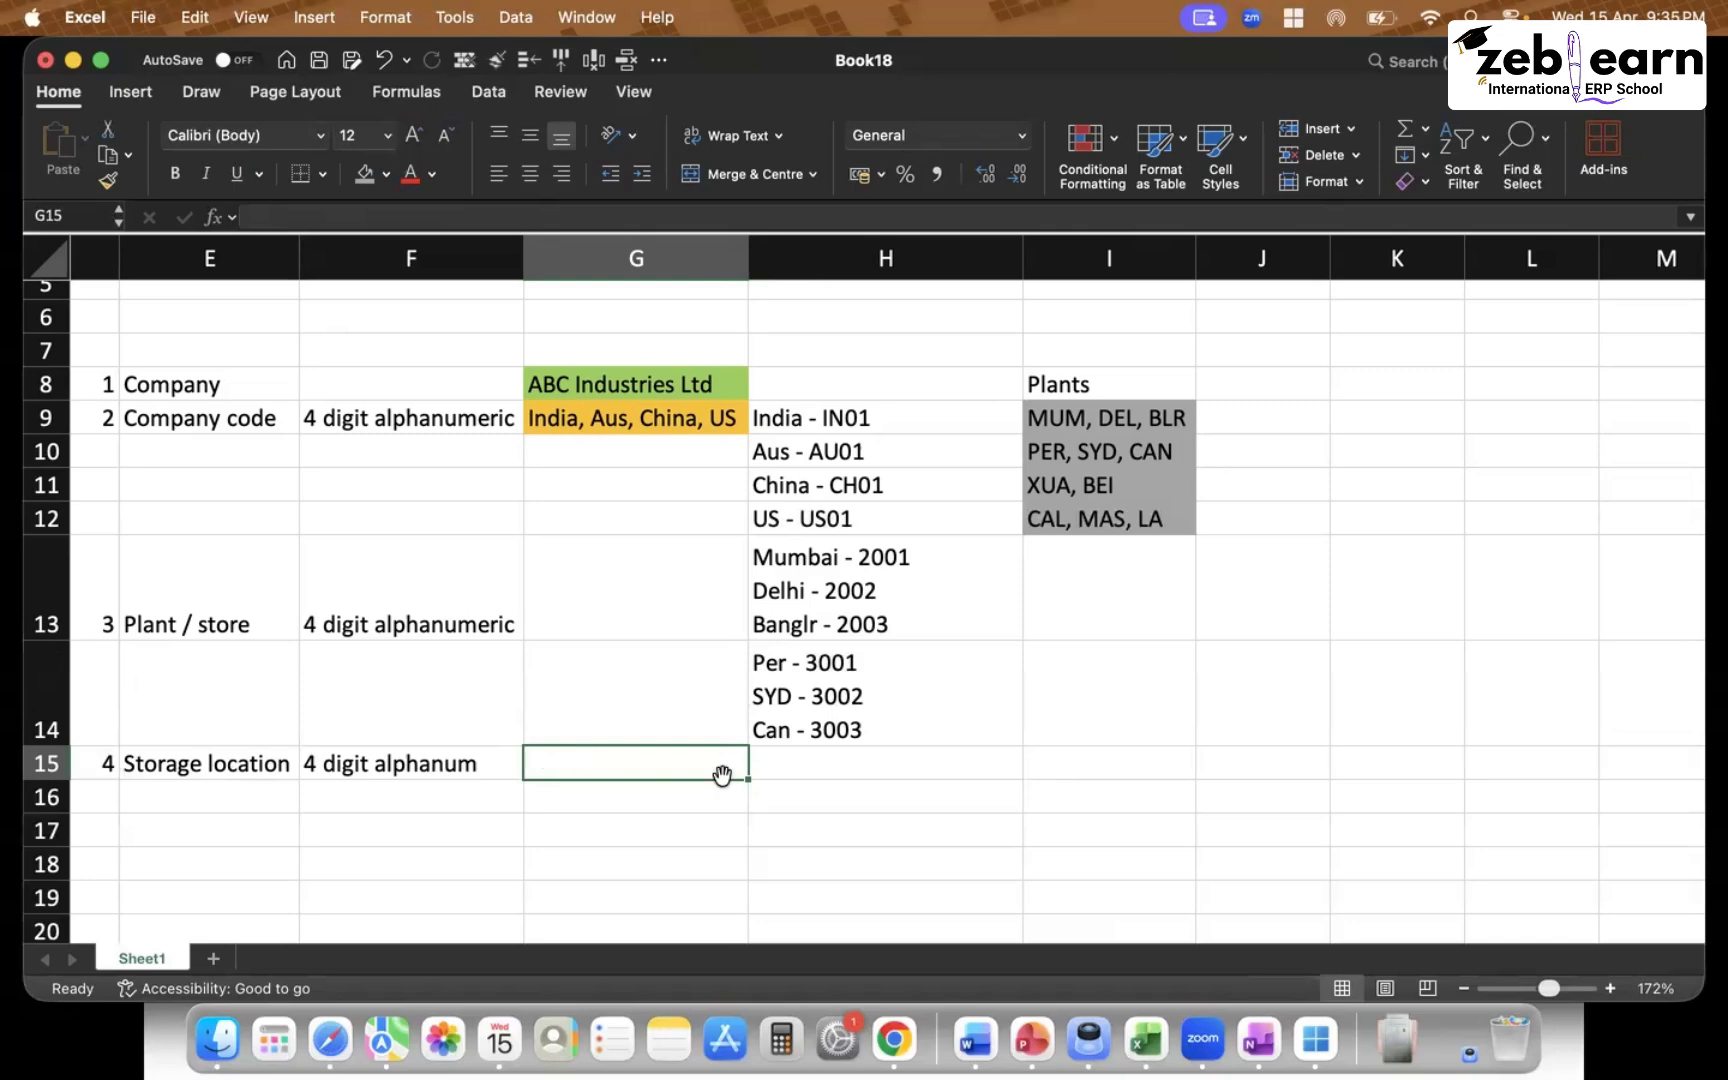
{"action": "left_click", "coordinate": [812, 764]}
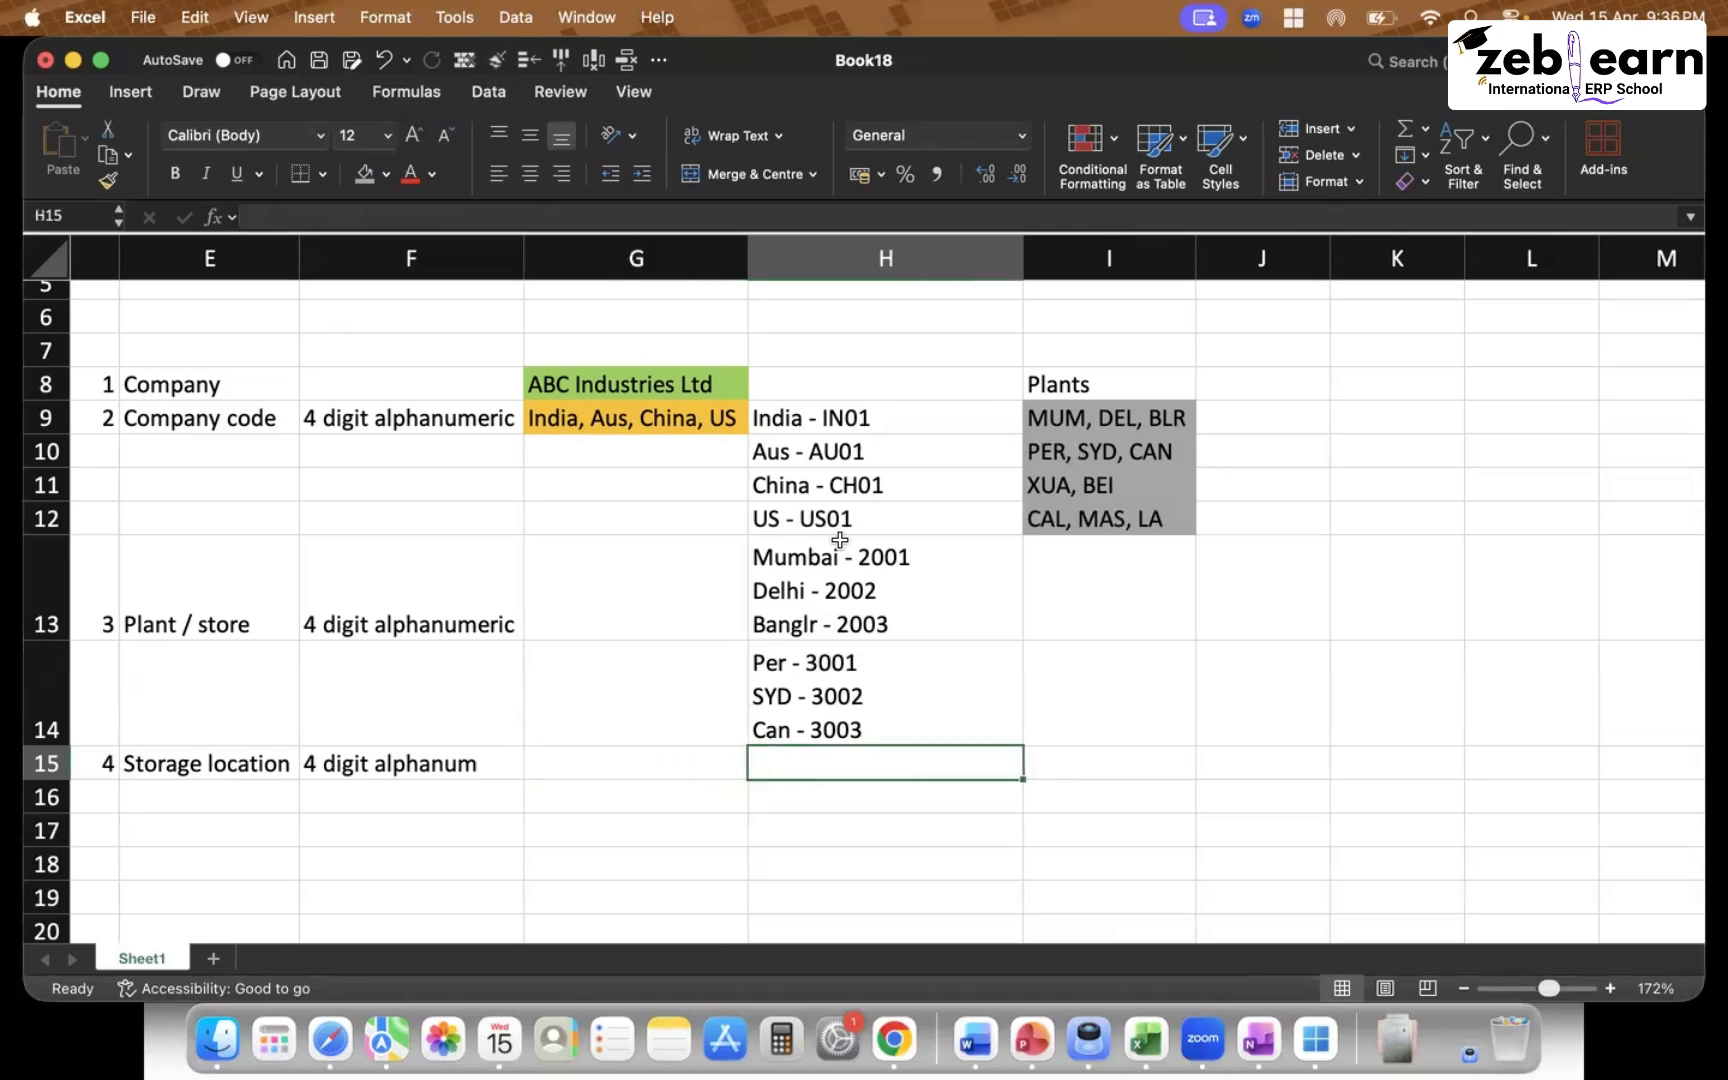
{"action": "double_click", "coordinate": [910, 556]}
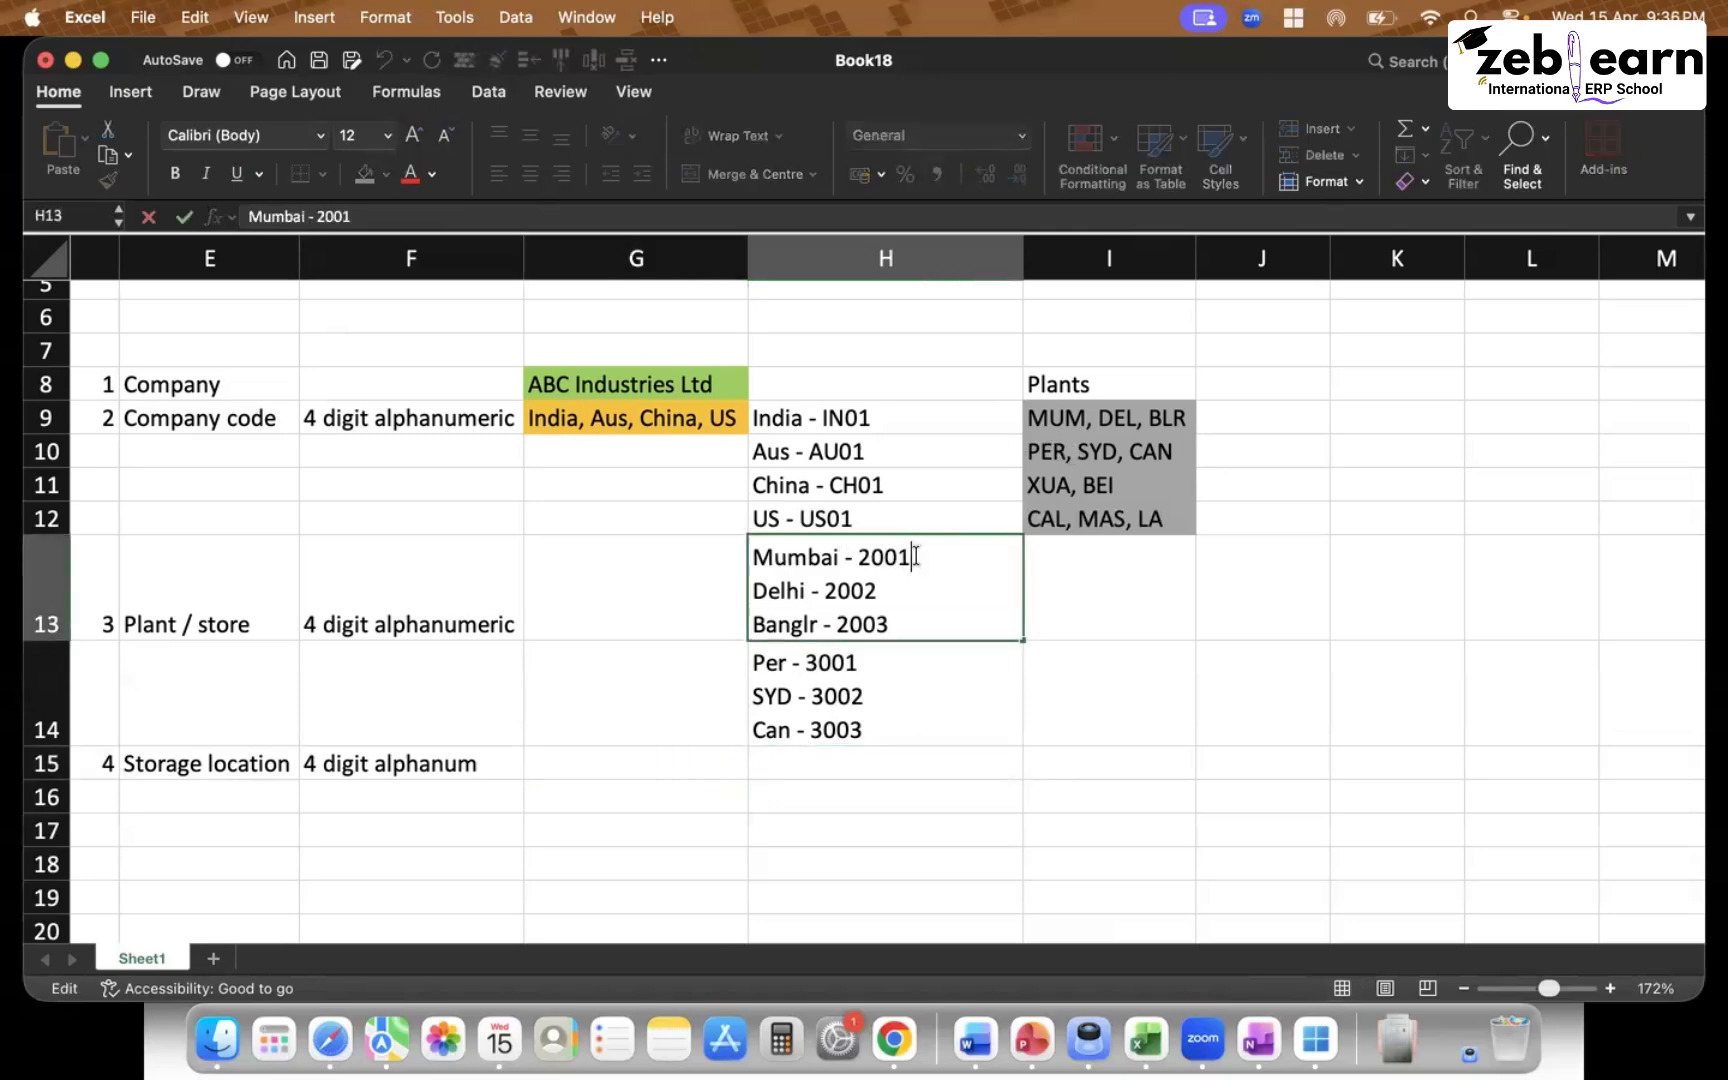
List the storage locations of plant 2001 in H15, on separate lines: 2001:, 1. Display, 2. Fresh and 3. Damaged
{"action": "left_click", "coordinate": [780, 764]}
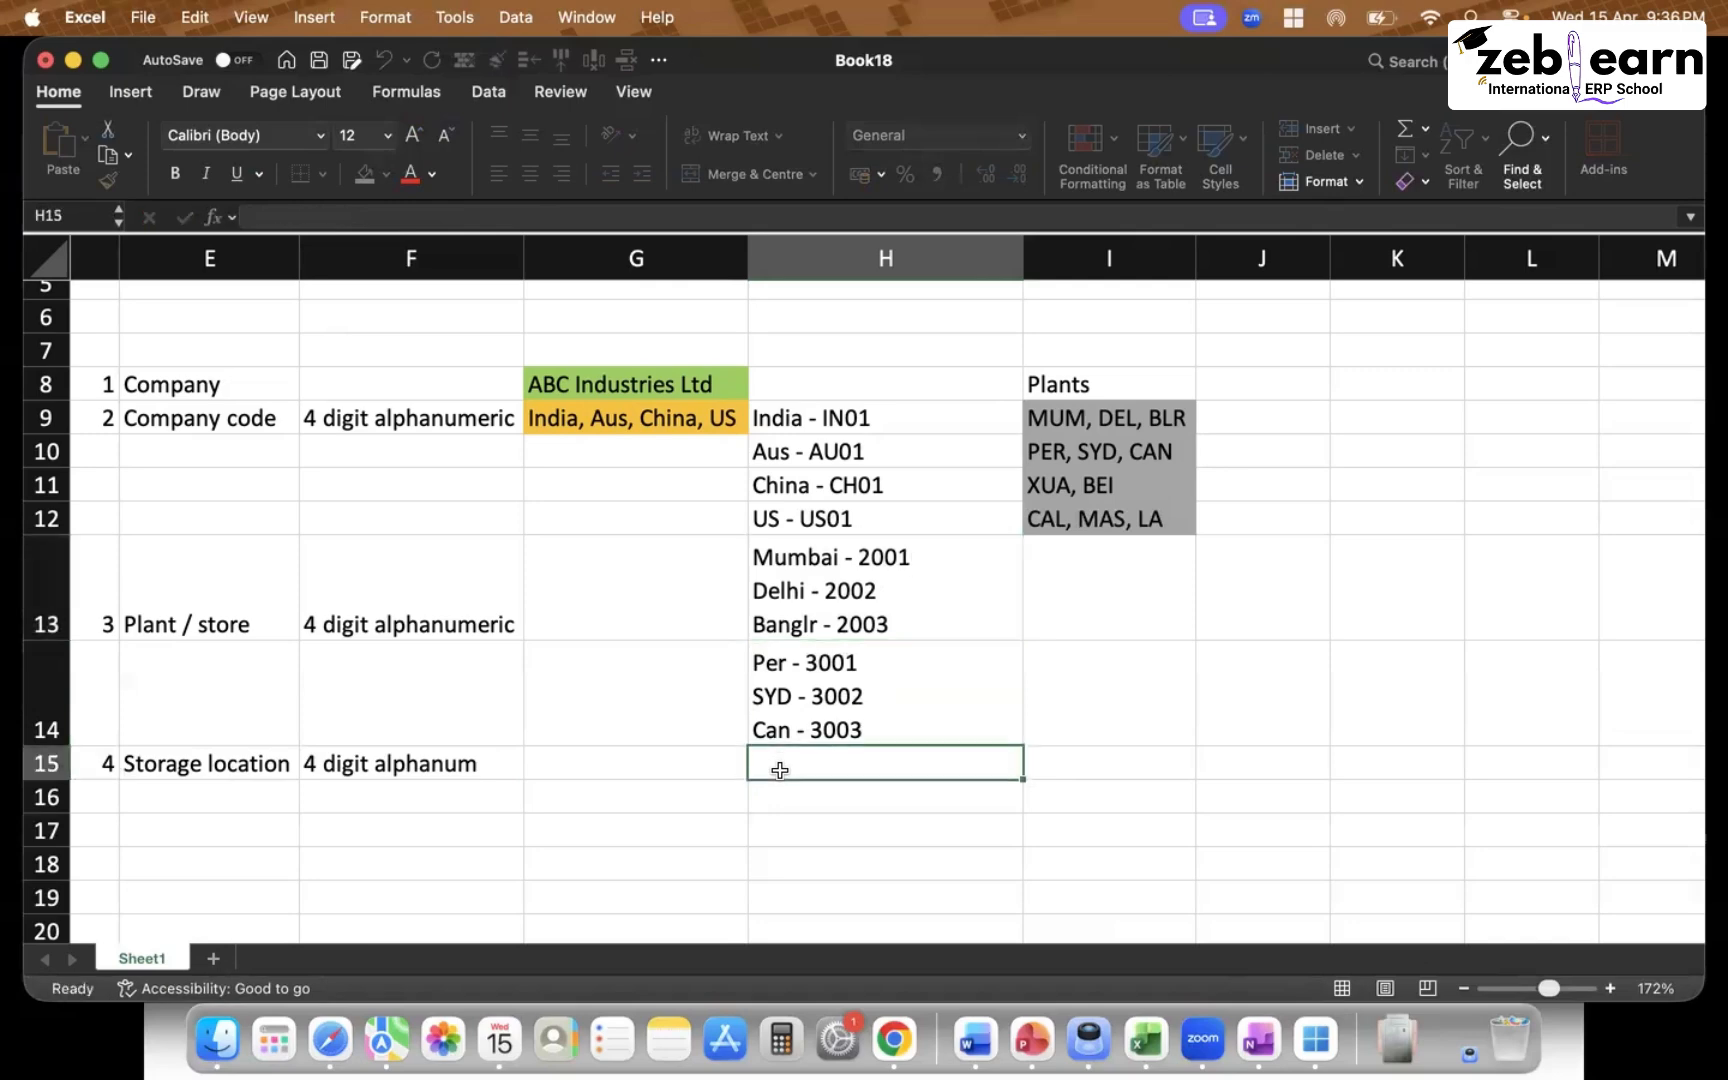
{"action": "type", "text": "M"}
{"action": "key", "text": "BackSpace"}
{"action": "key", "text": "BackSpace"}
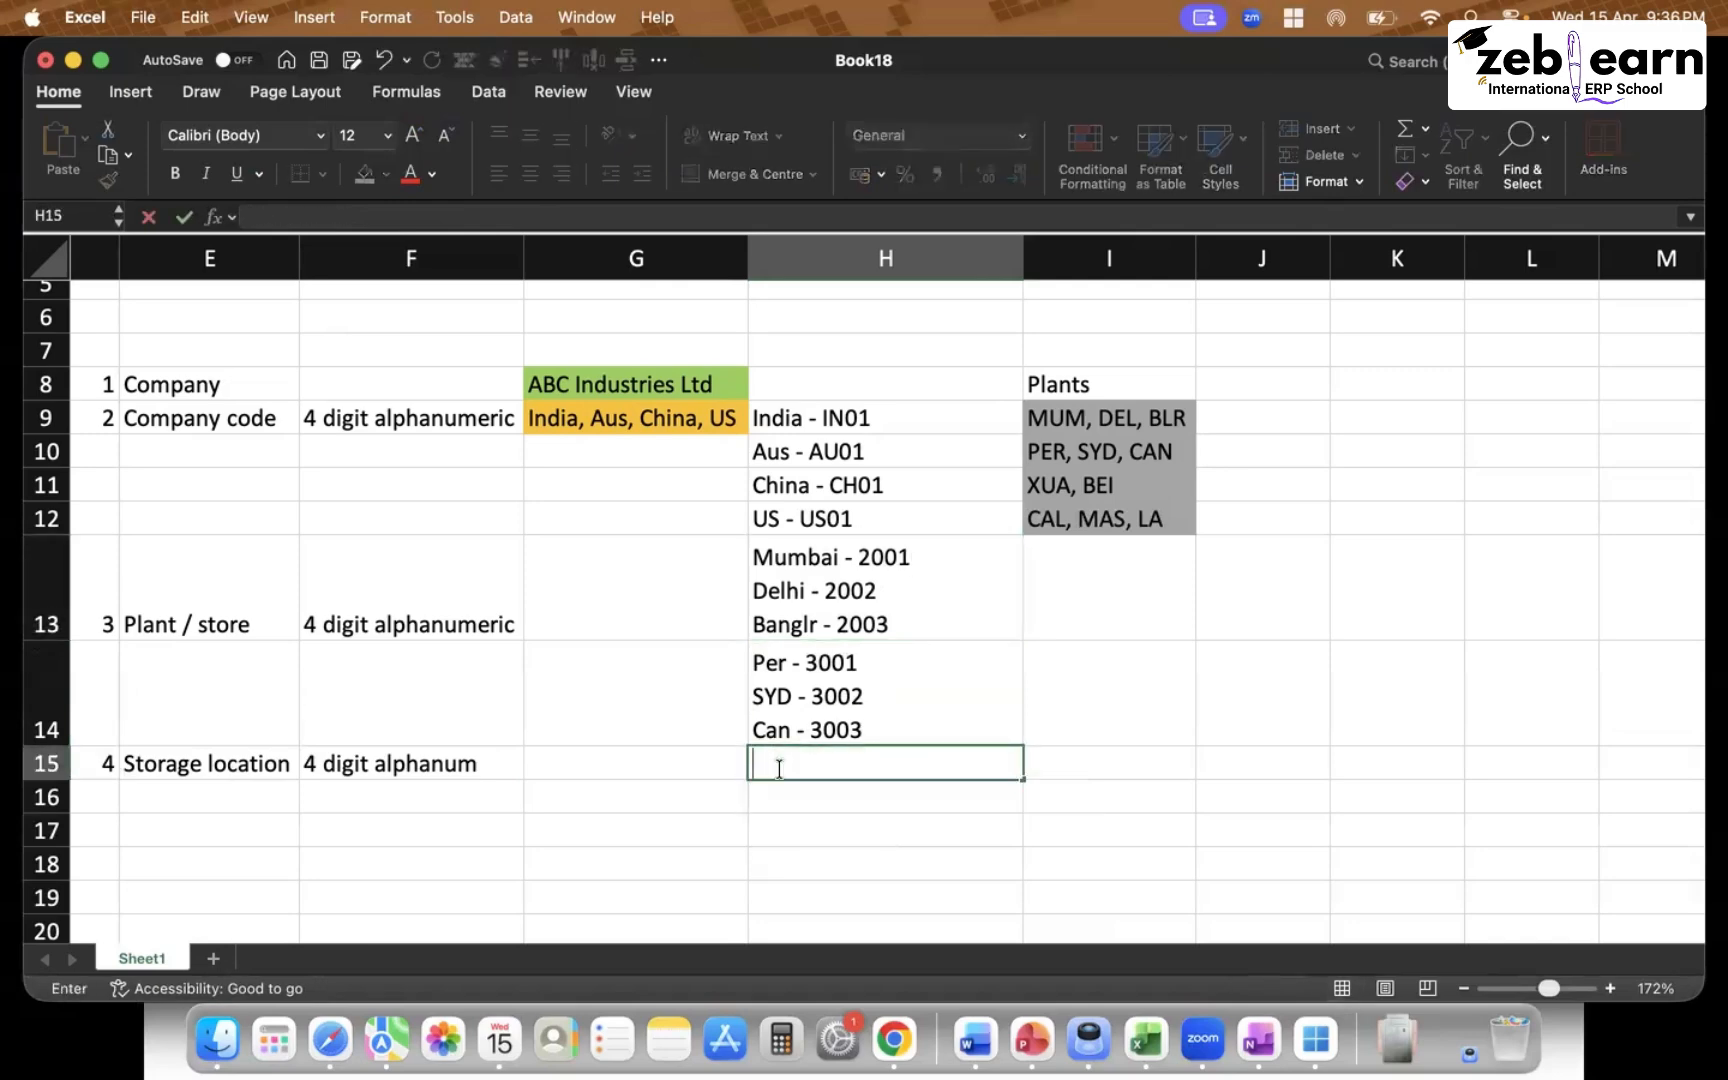
{"action": "type", "text": "2001:"}
{"action": "key", "text": "alt+Return"}
{"action": "type", "text": "1. Display"}
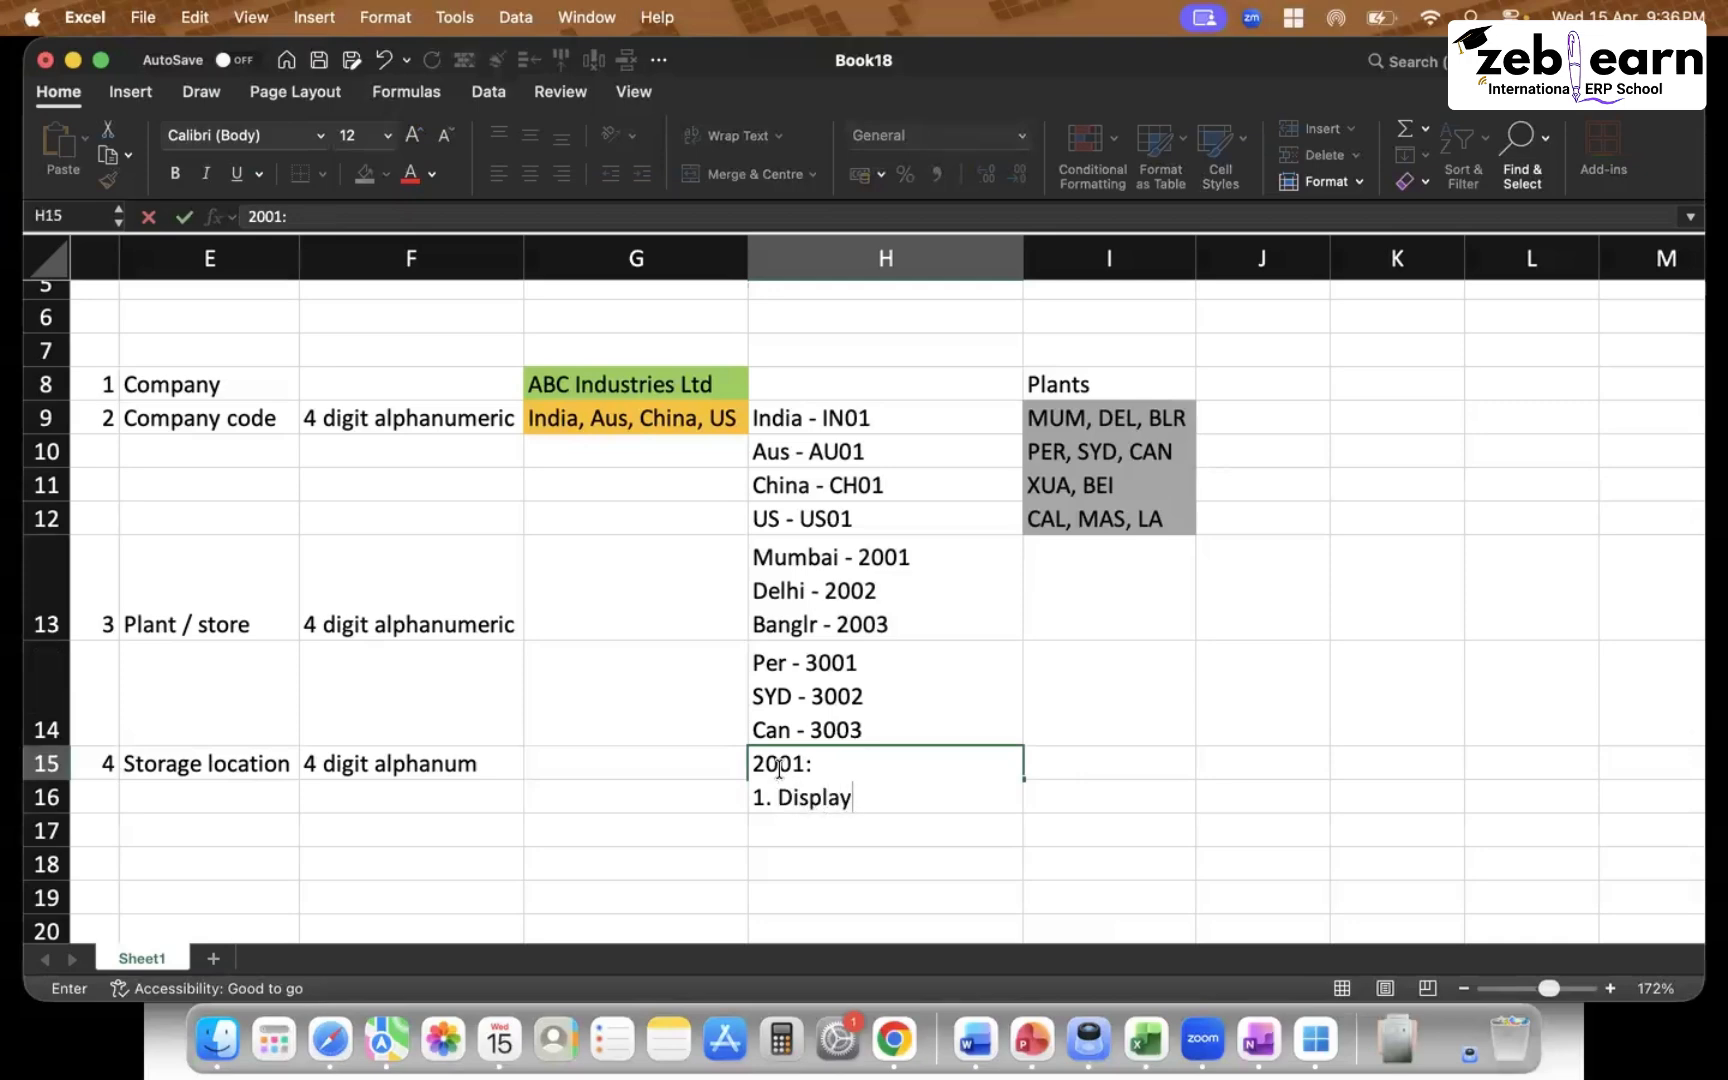
{"action": "key", "text": "alt+Return"}
{"action": "type", "text": "2. Fresh"}
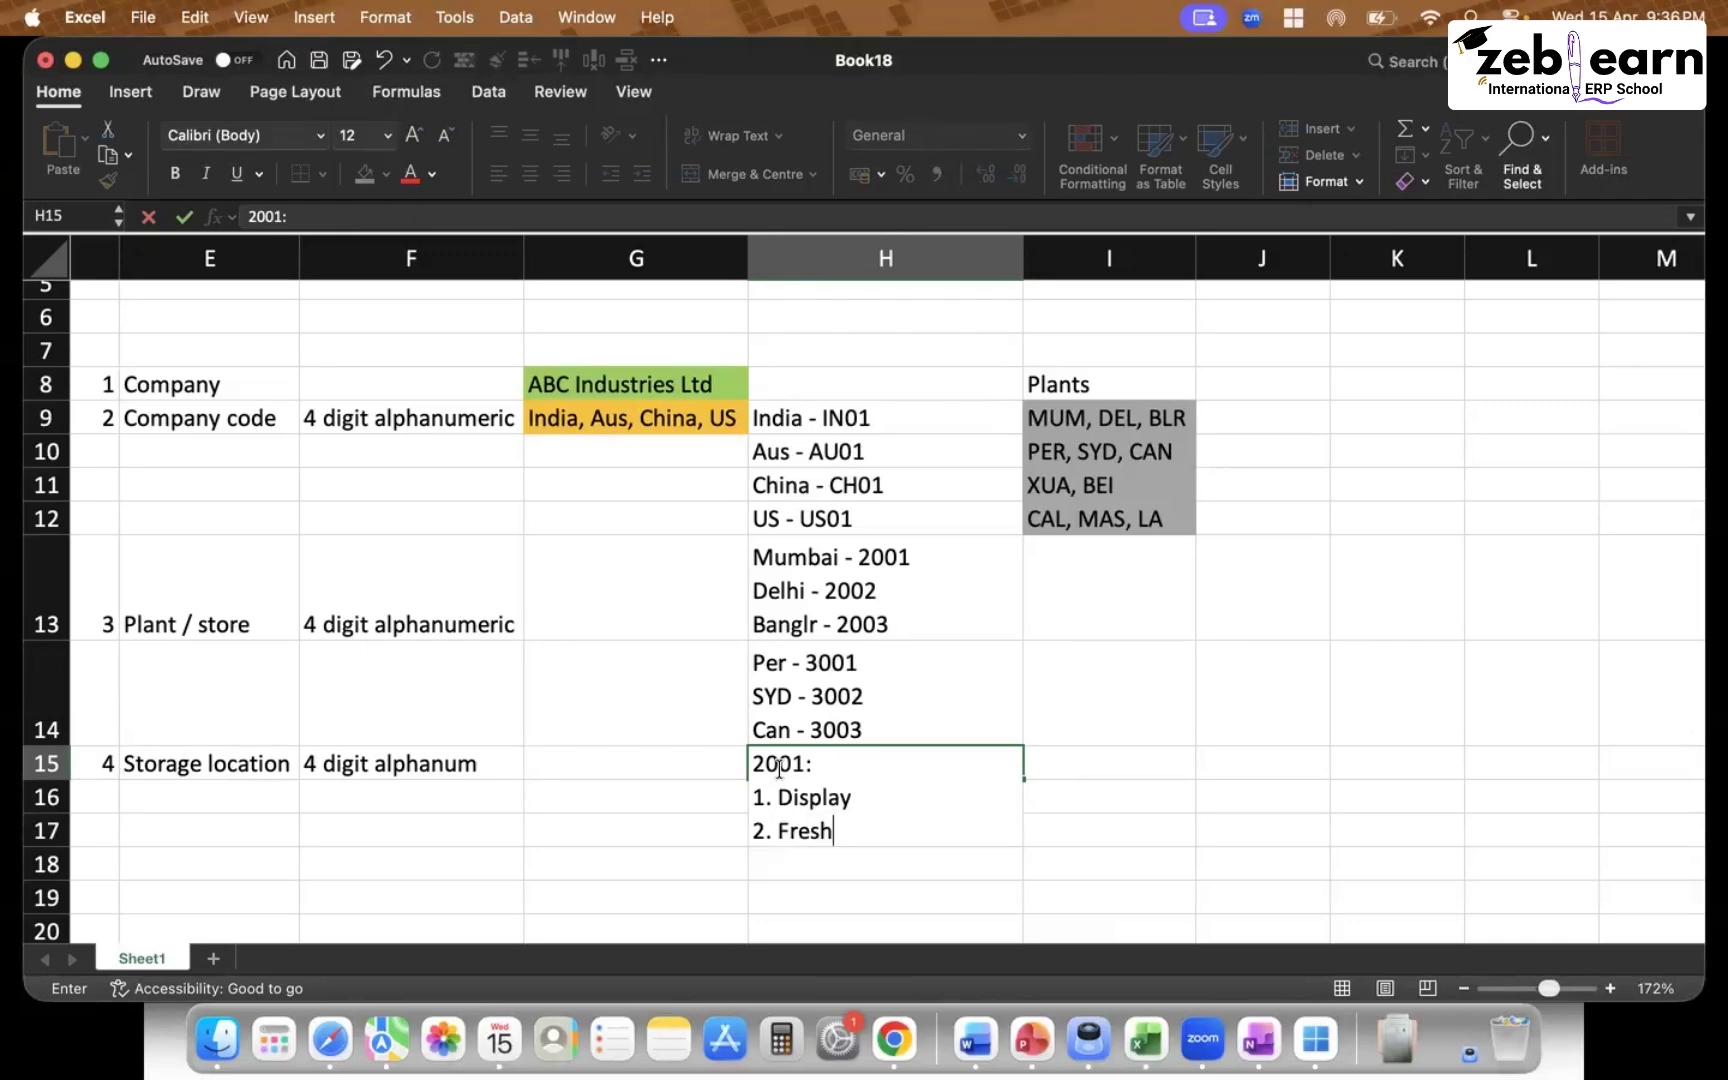
{"action": "key", "text": "alt+Return"}
{"action": "type", "text": "3. Damaged"}
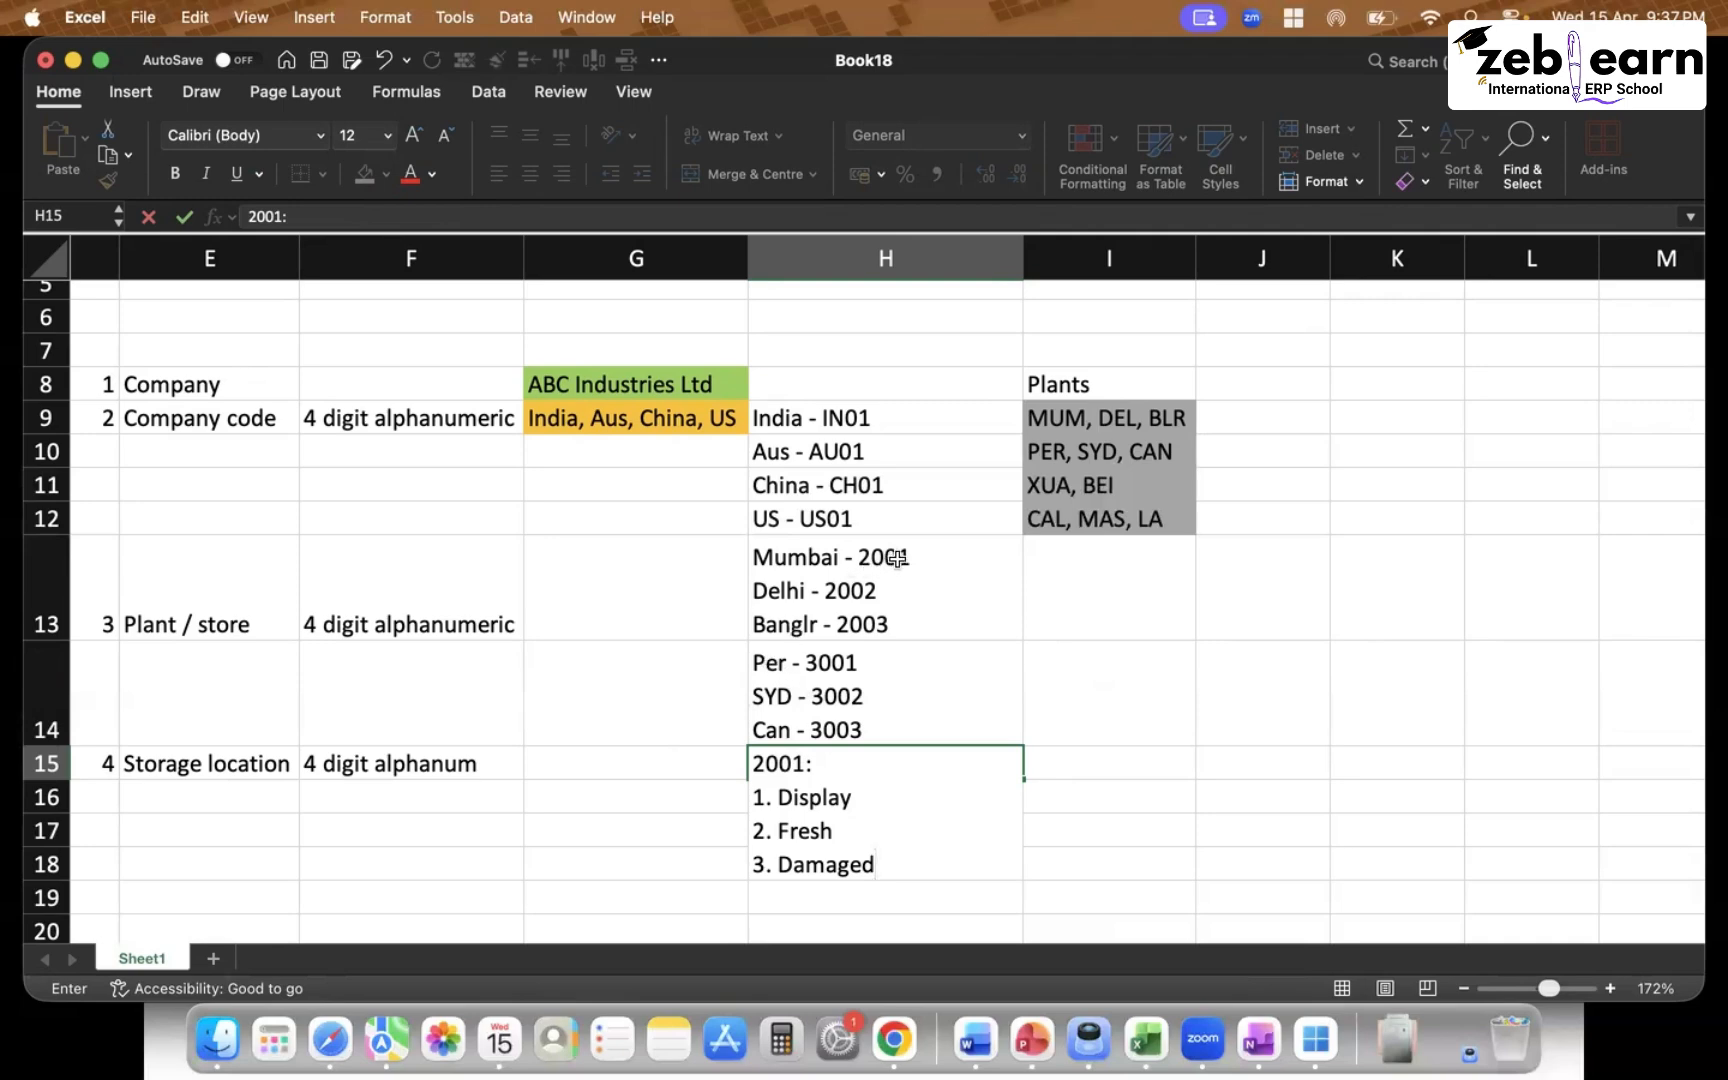
{"action": "left_click", "coordinate": [1130, 688]}
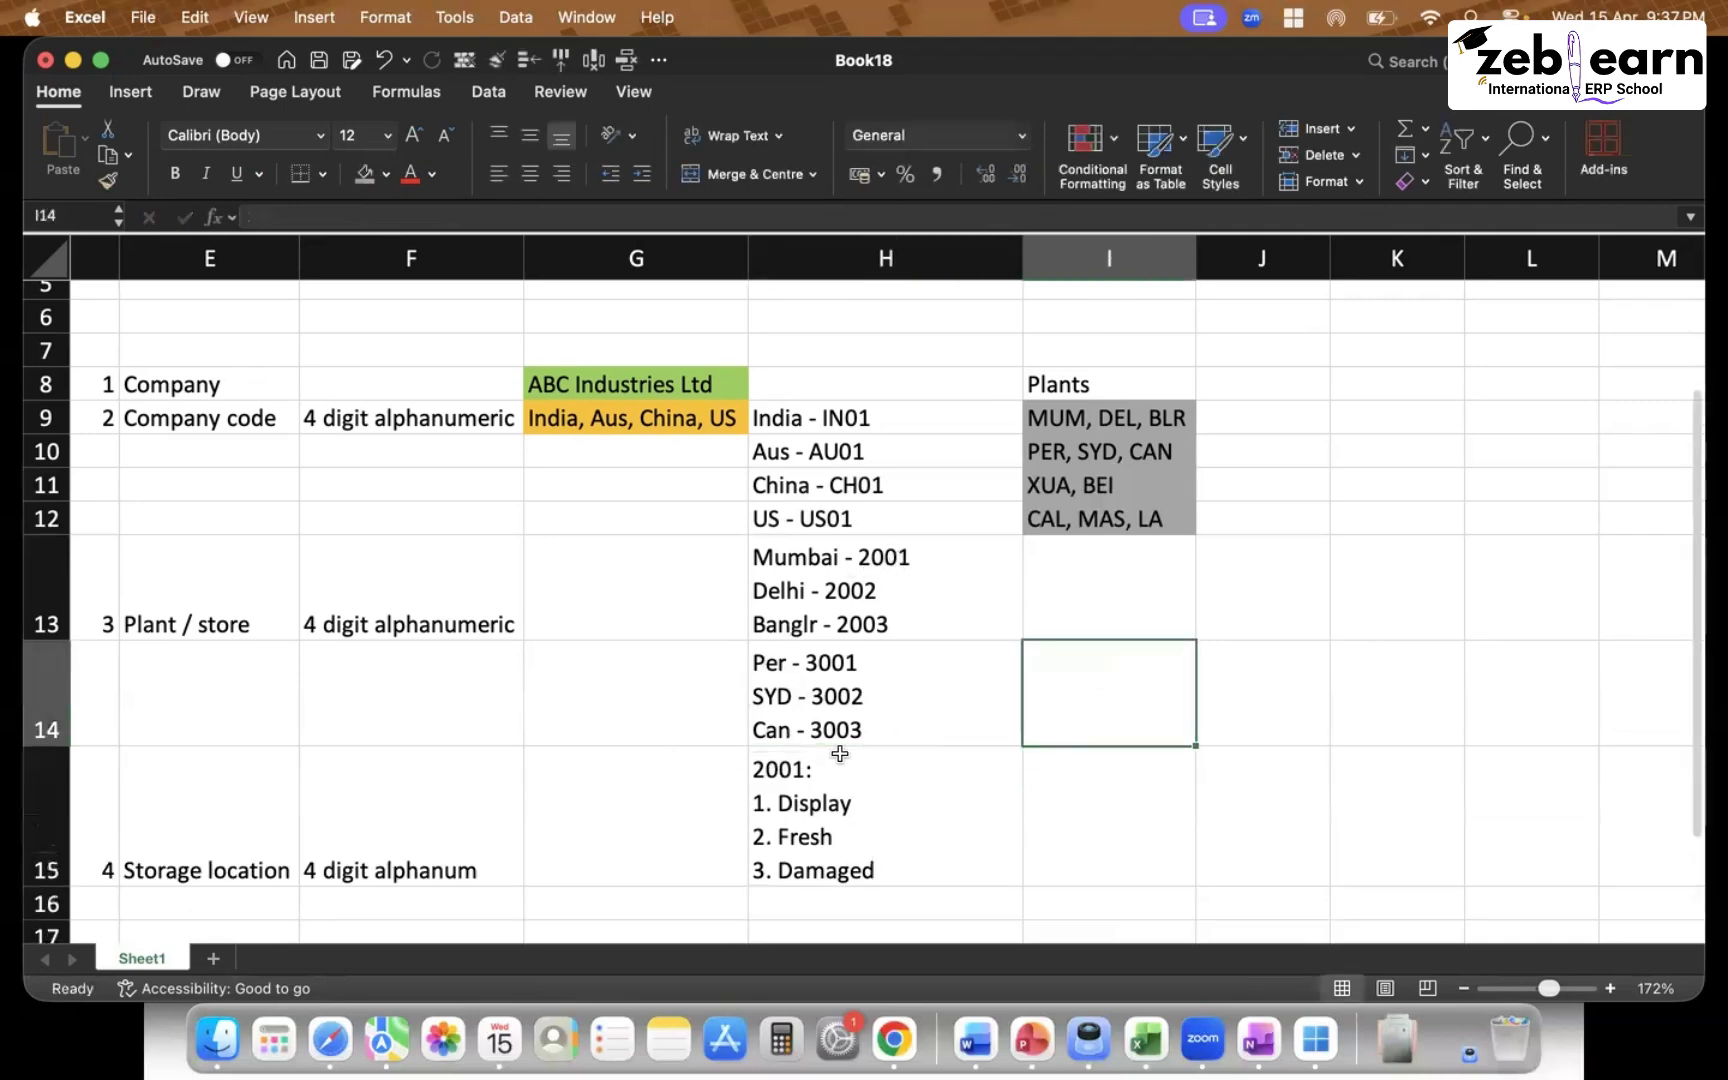
{"action": "left_click", "coordinate": [859, 815]}
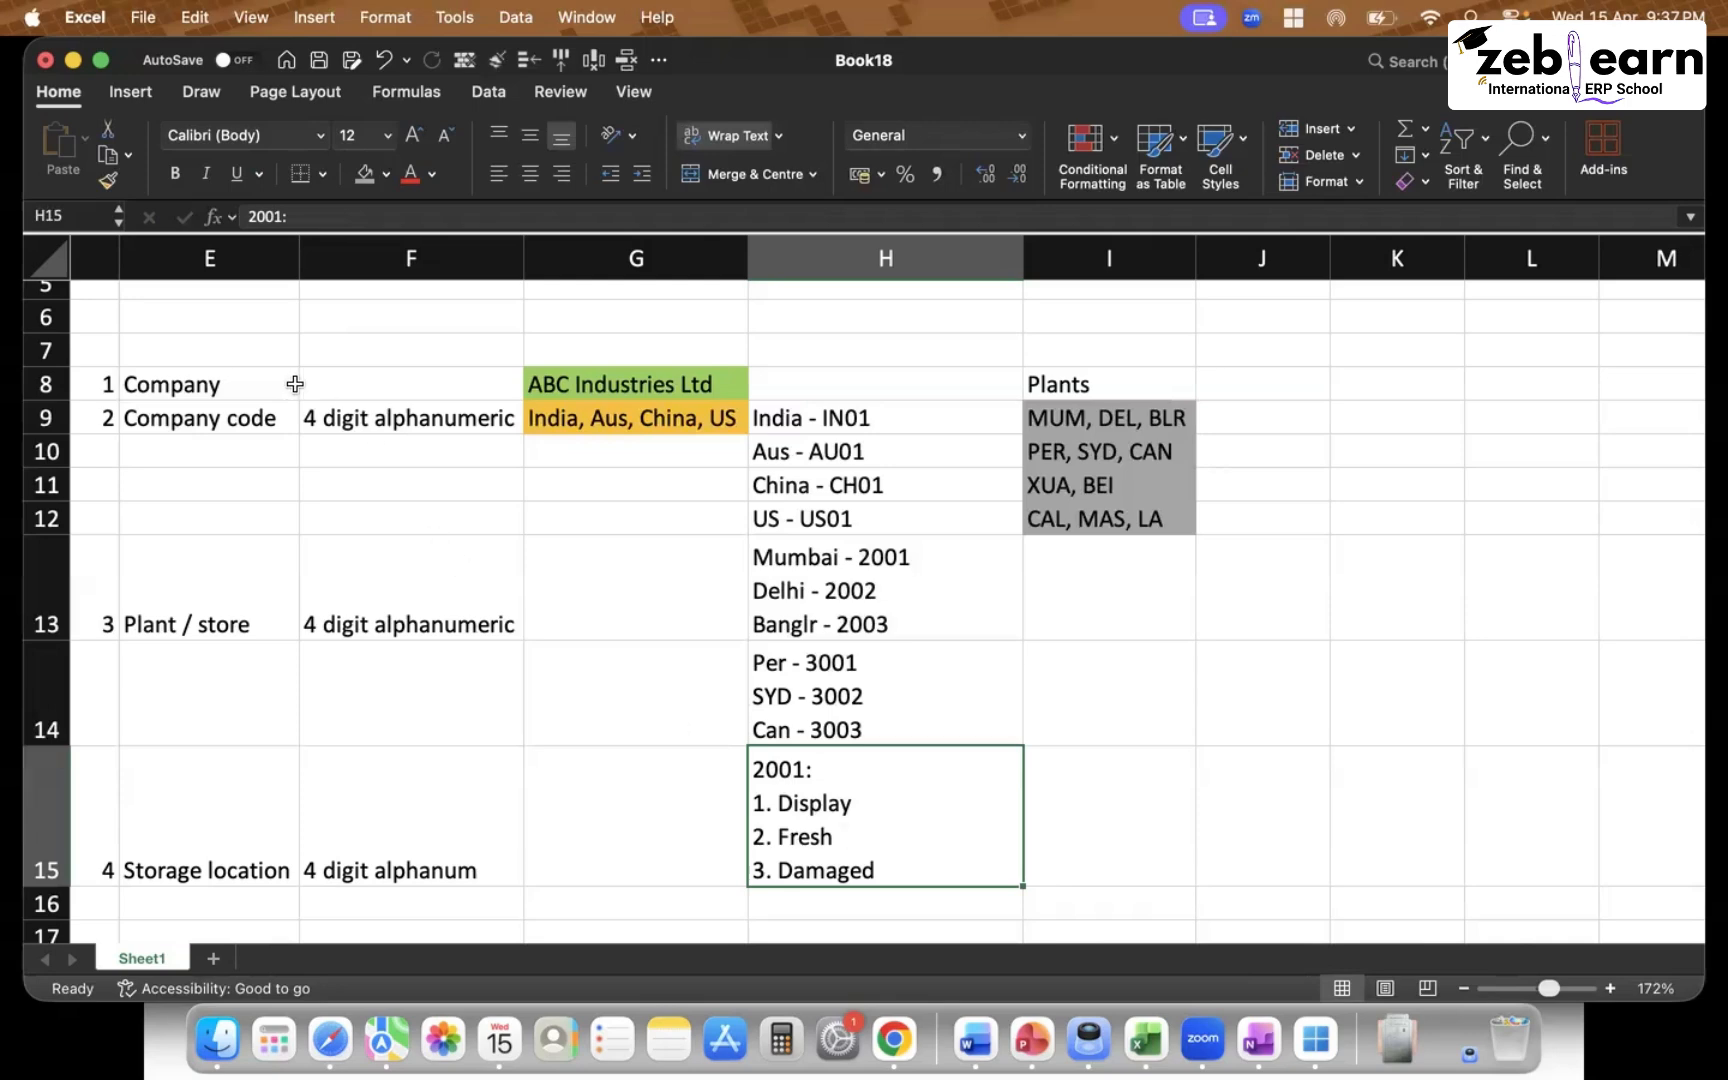
{"action": "left_click", "coordinate": [202, 376]}
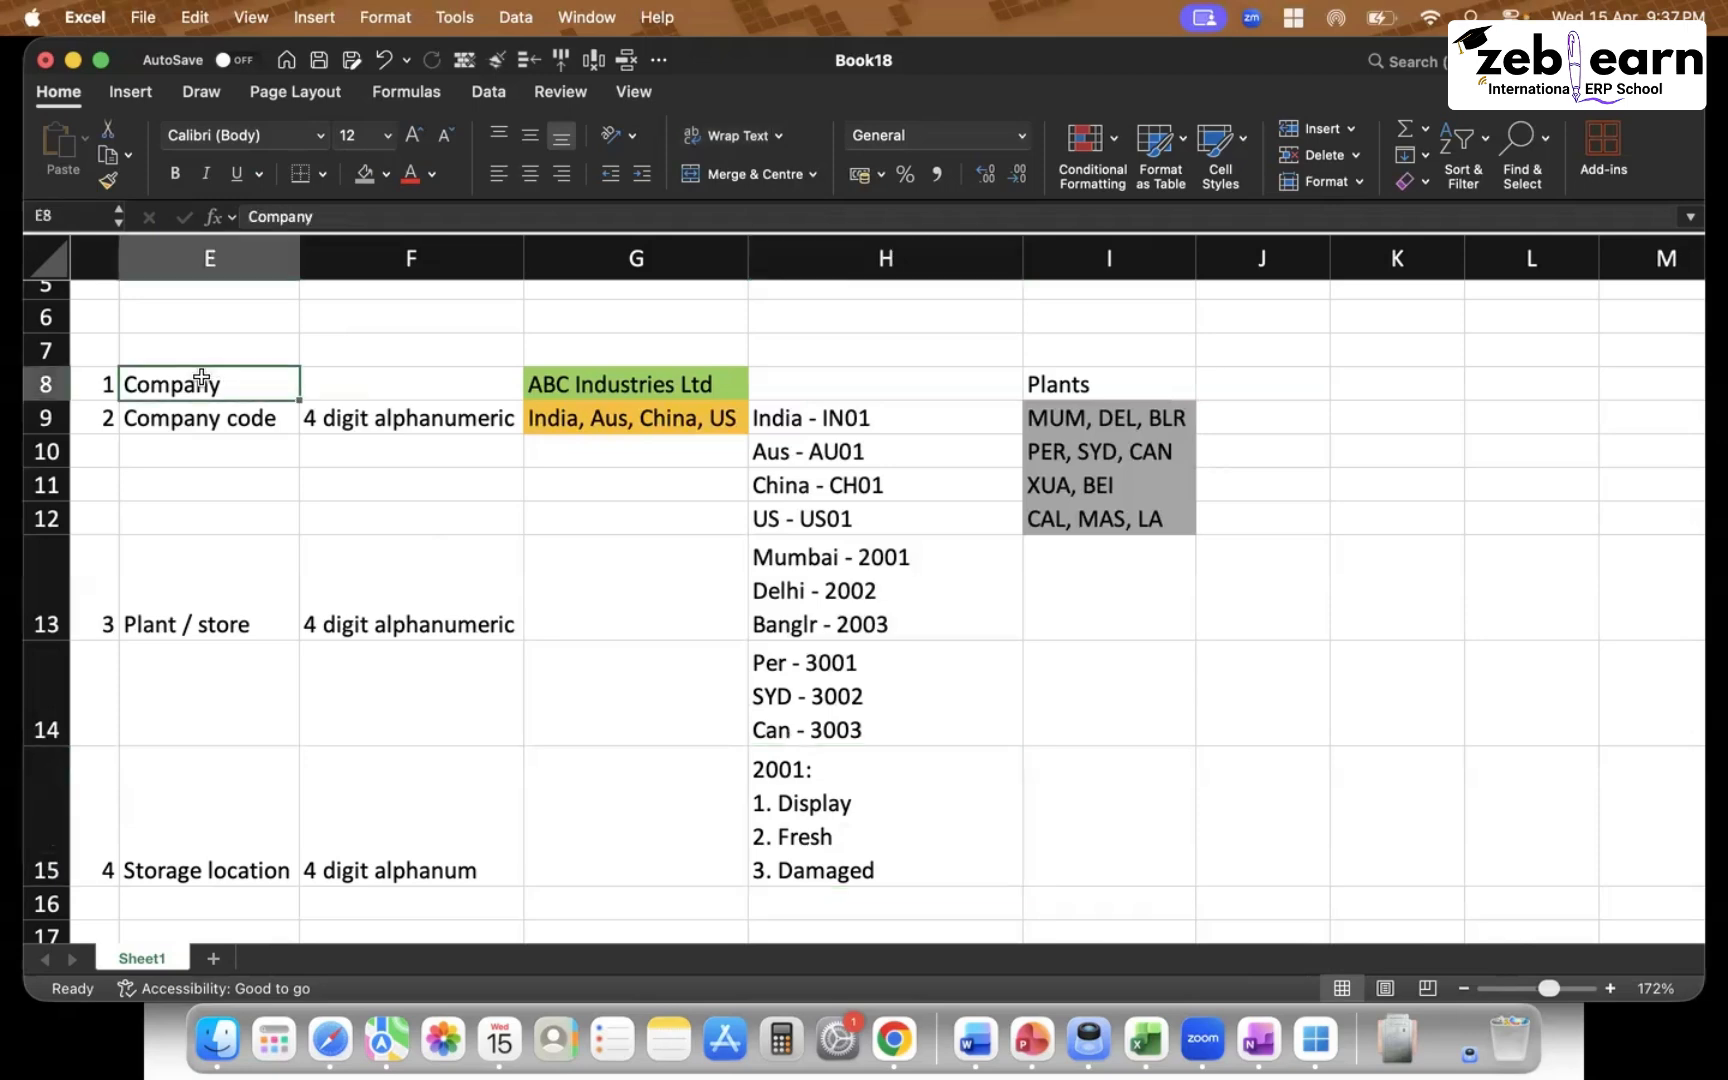
{"action": "left_click", "coordinate": [547, 382]}
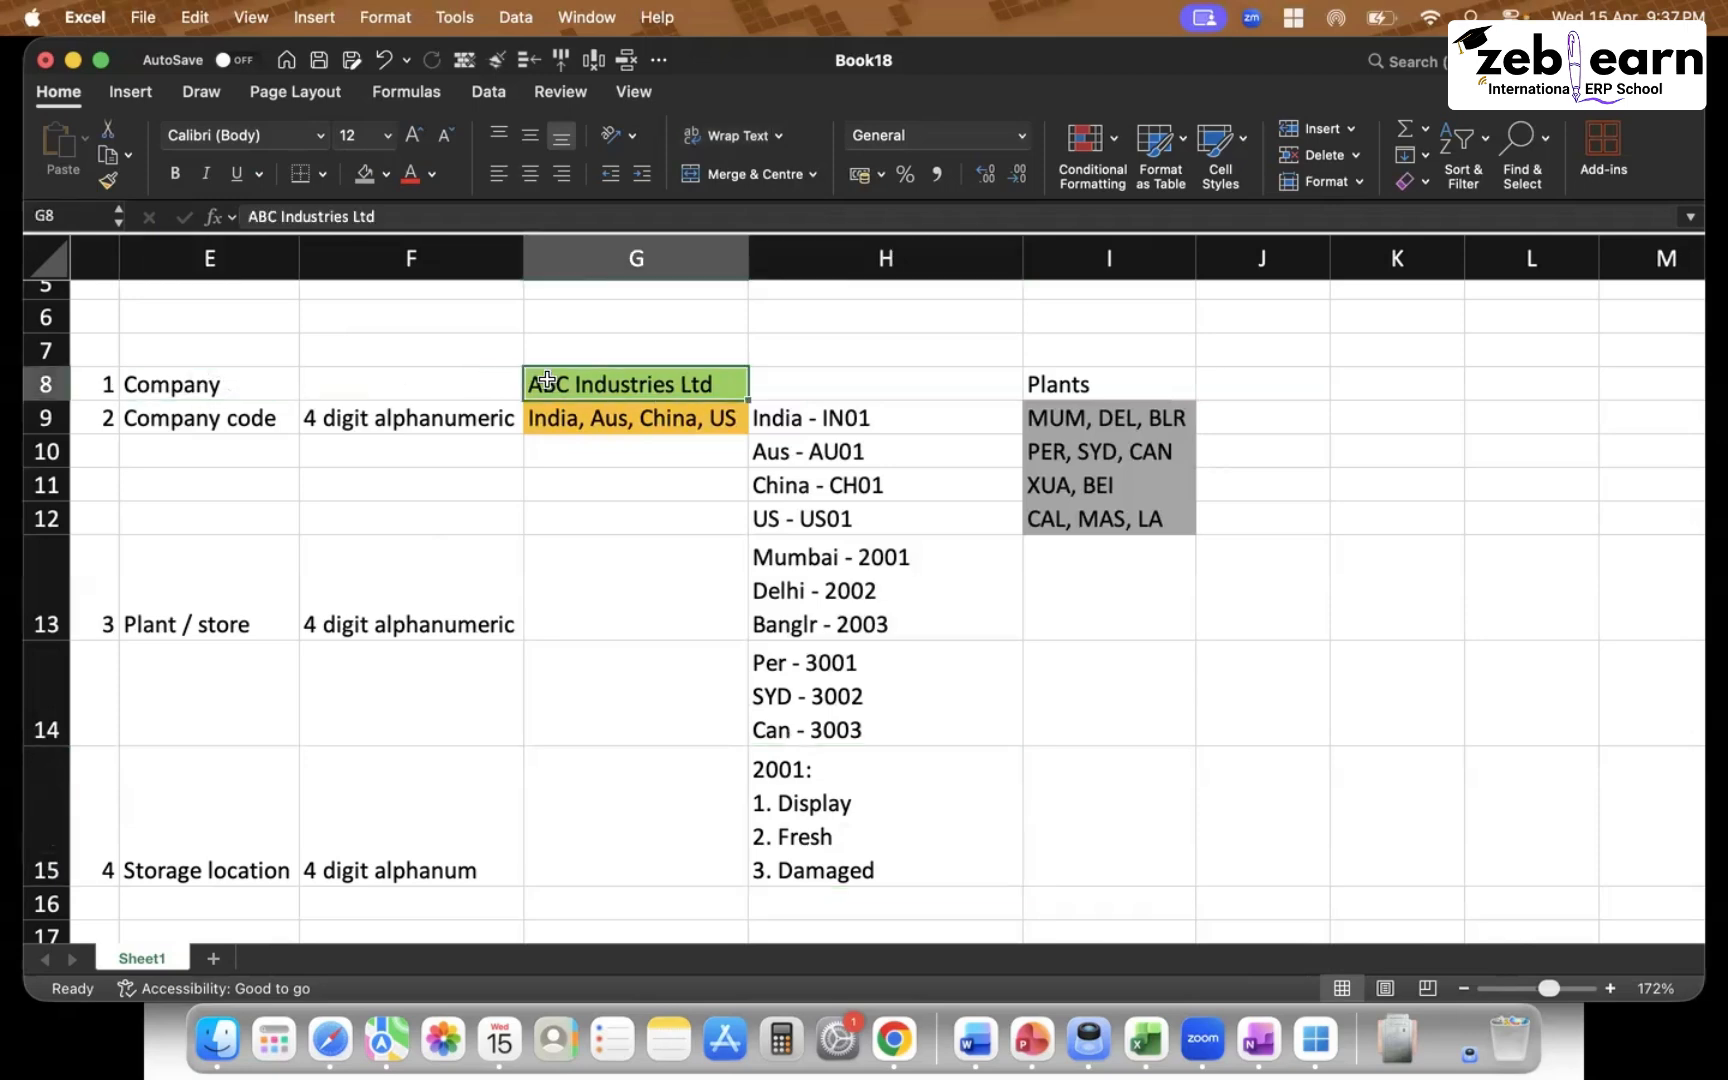
{"action": "left_click", "coordinate": [220, 388]}
{"action": "left_click", "coordinate": [220, 420]}
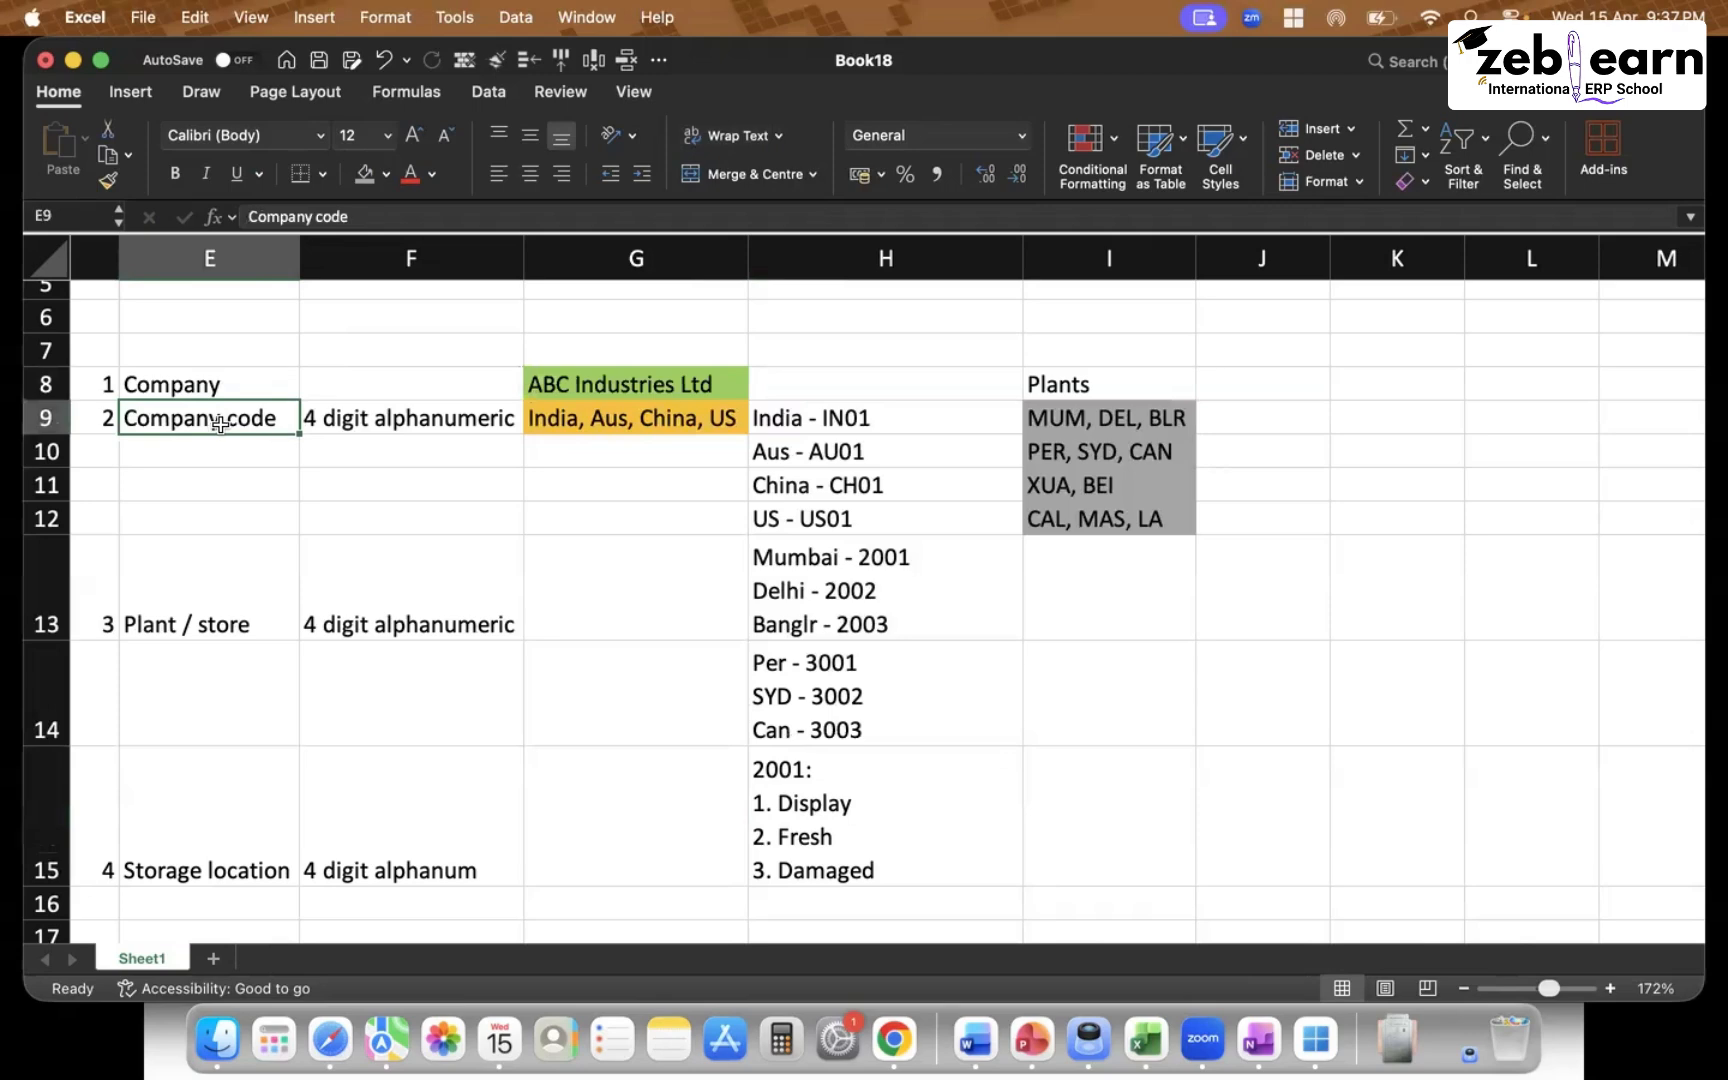
{"action": "left_click", "coordinate": [604, 427]}
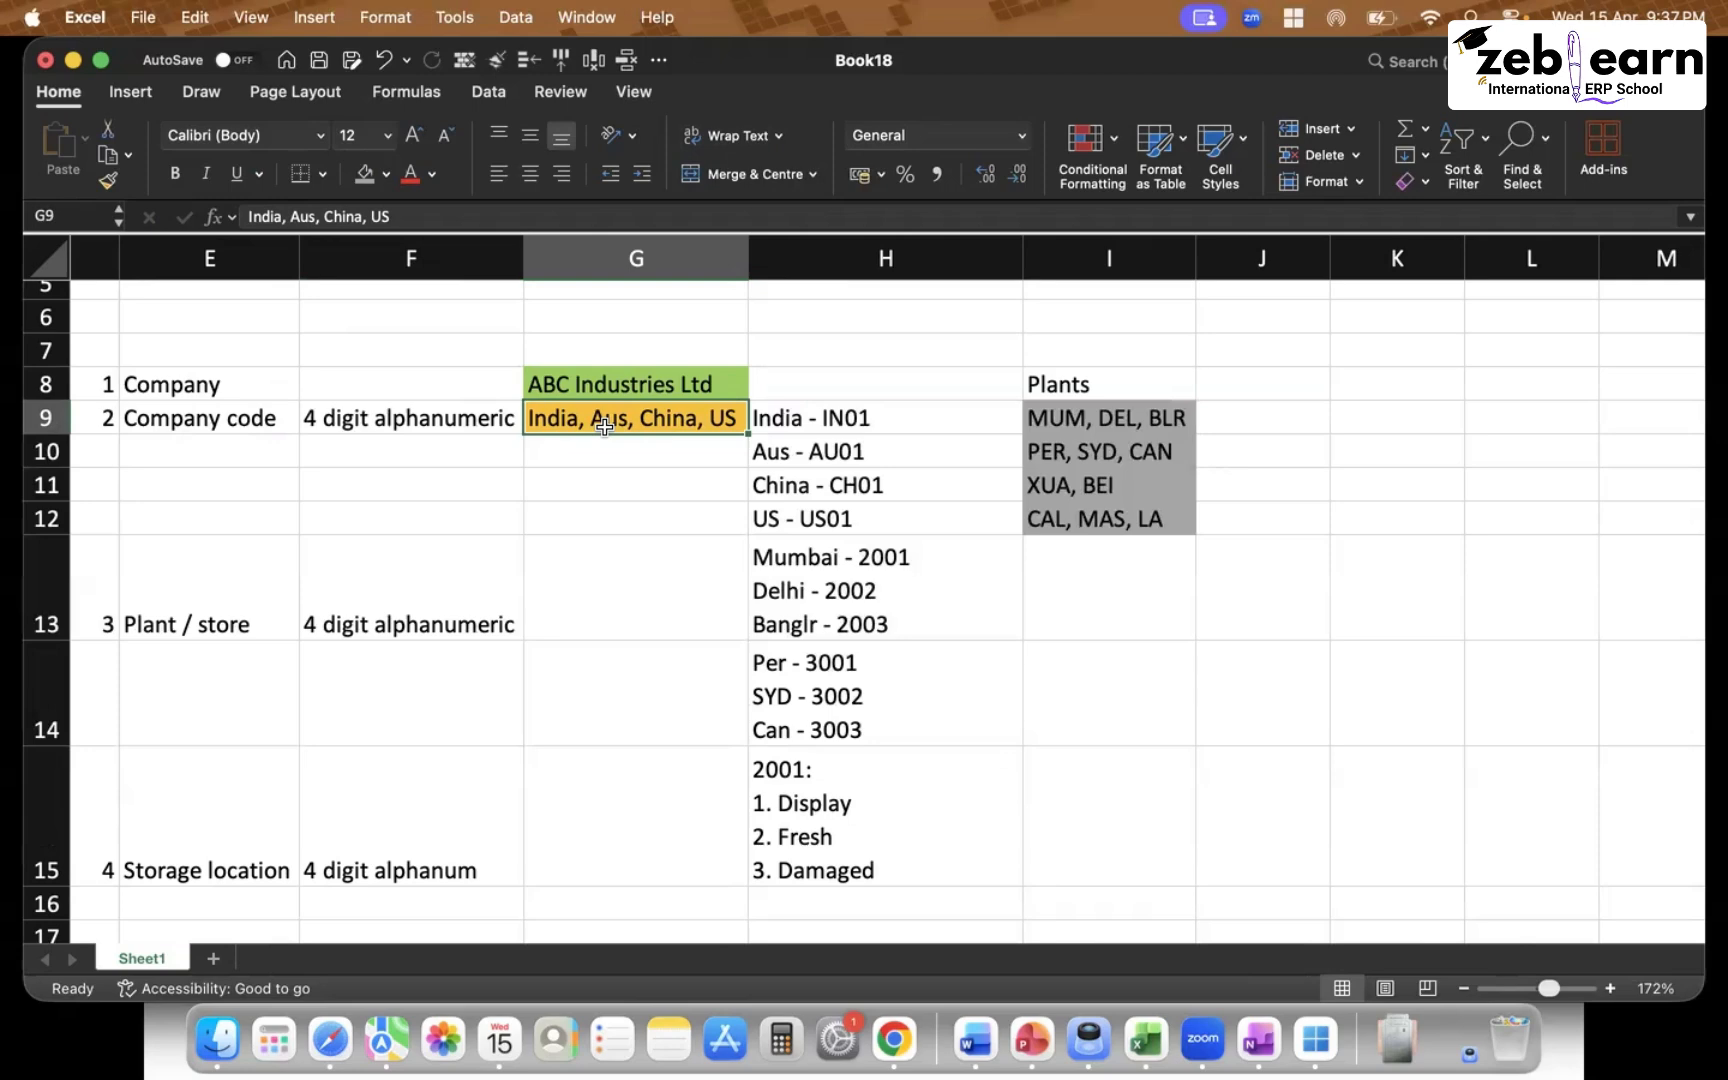
Review the company code, plant and storage location cells, and check them against the Organizational units in MM slide in PowerPoint
{"action": "left_click", "coordinate": [240, 578]}
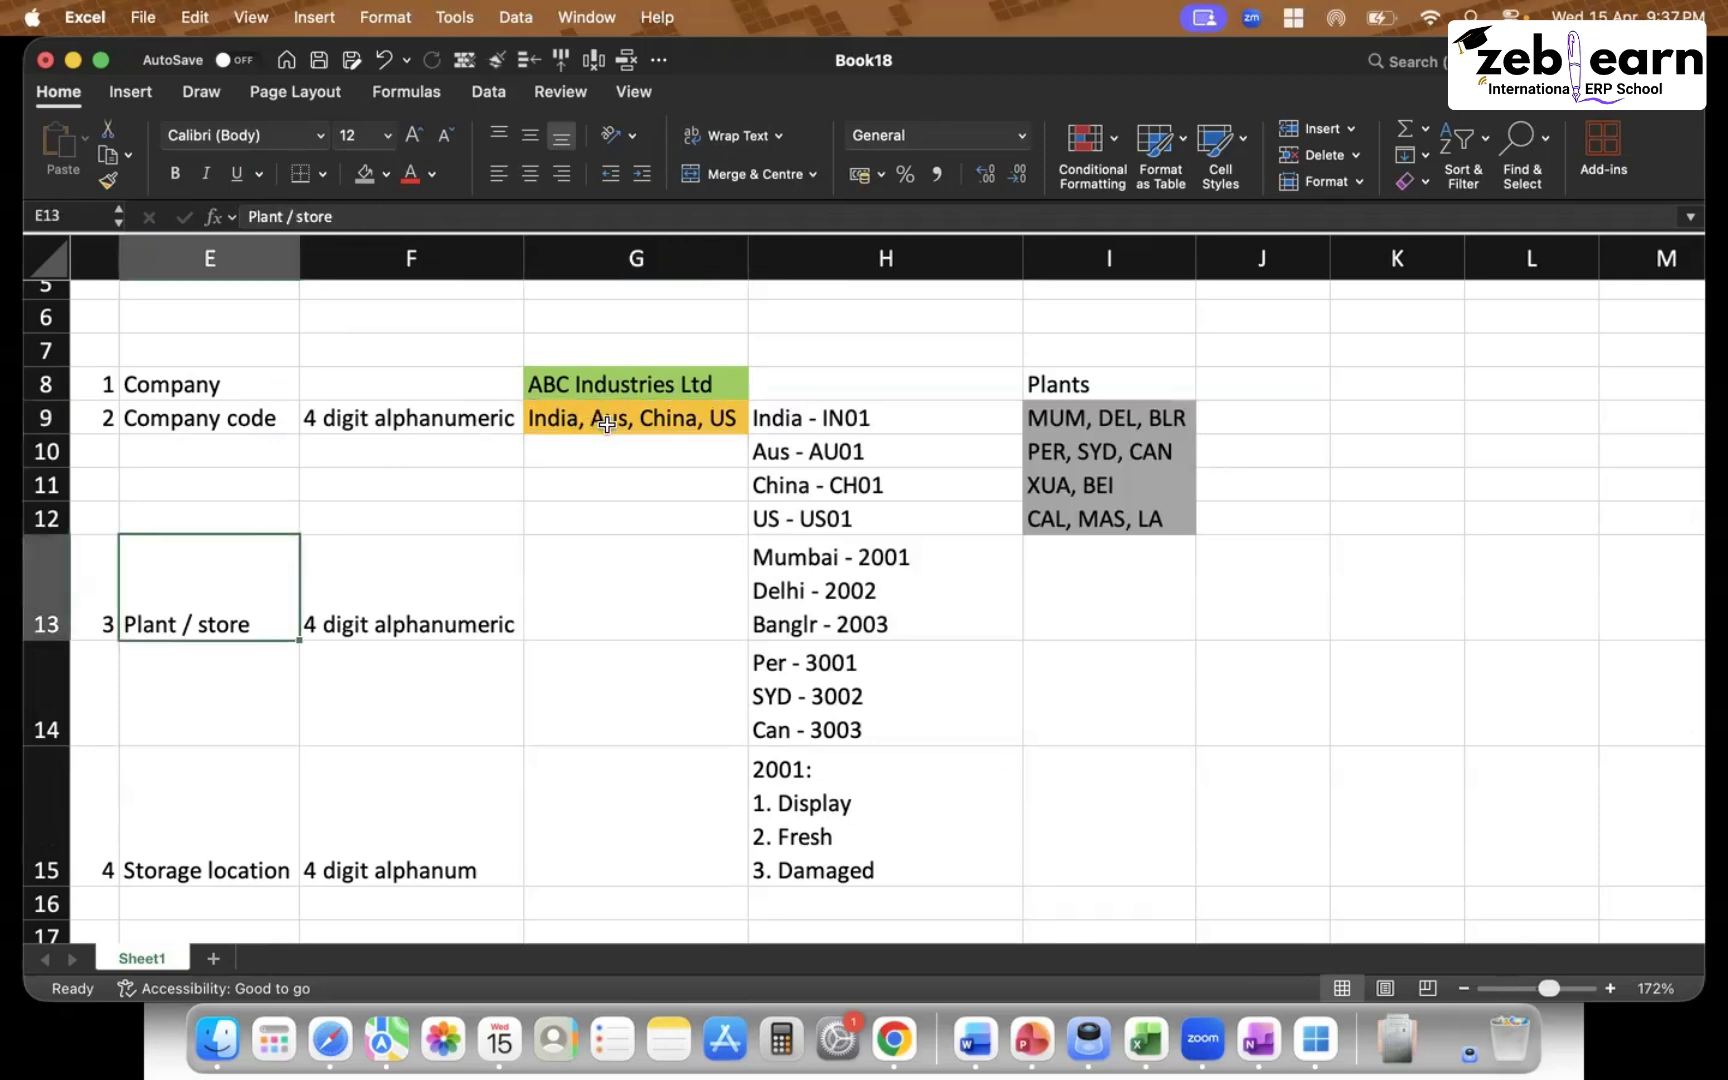
{"action": "left_click", "coordinate": [1073, 413]}
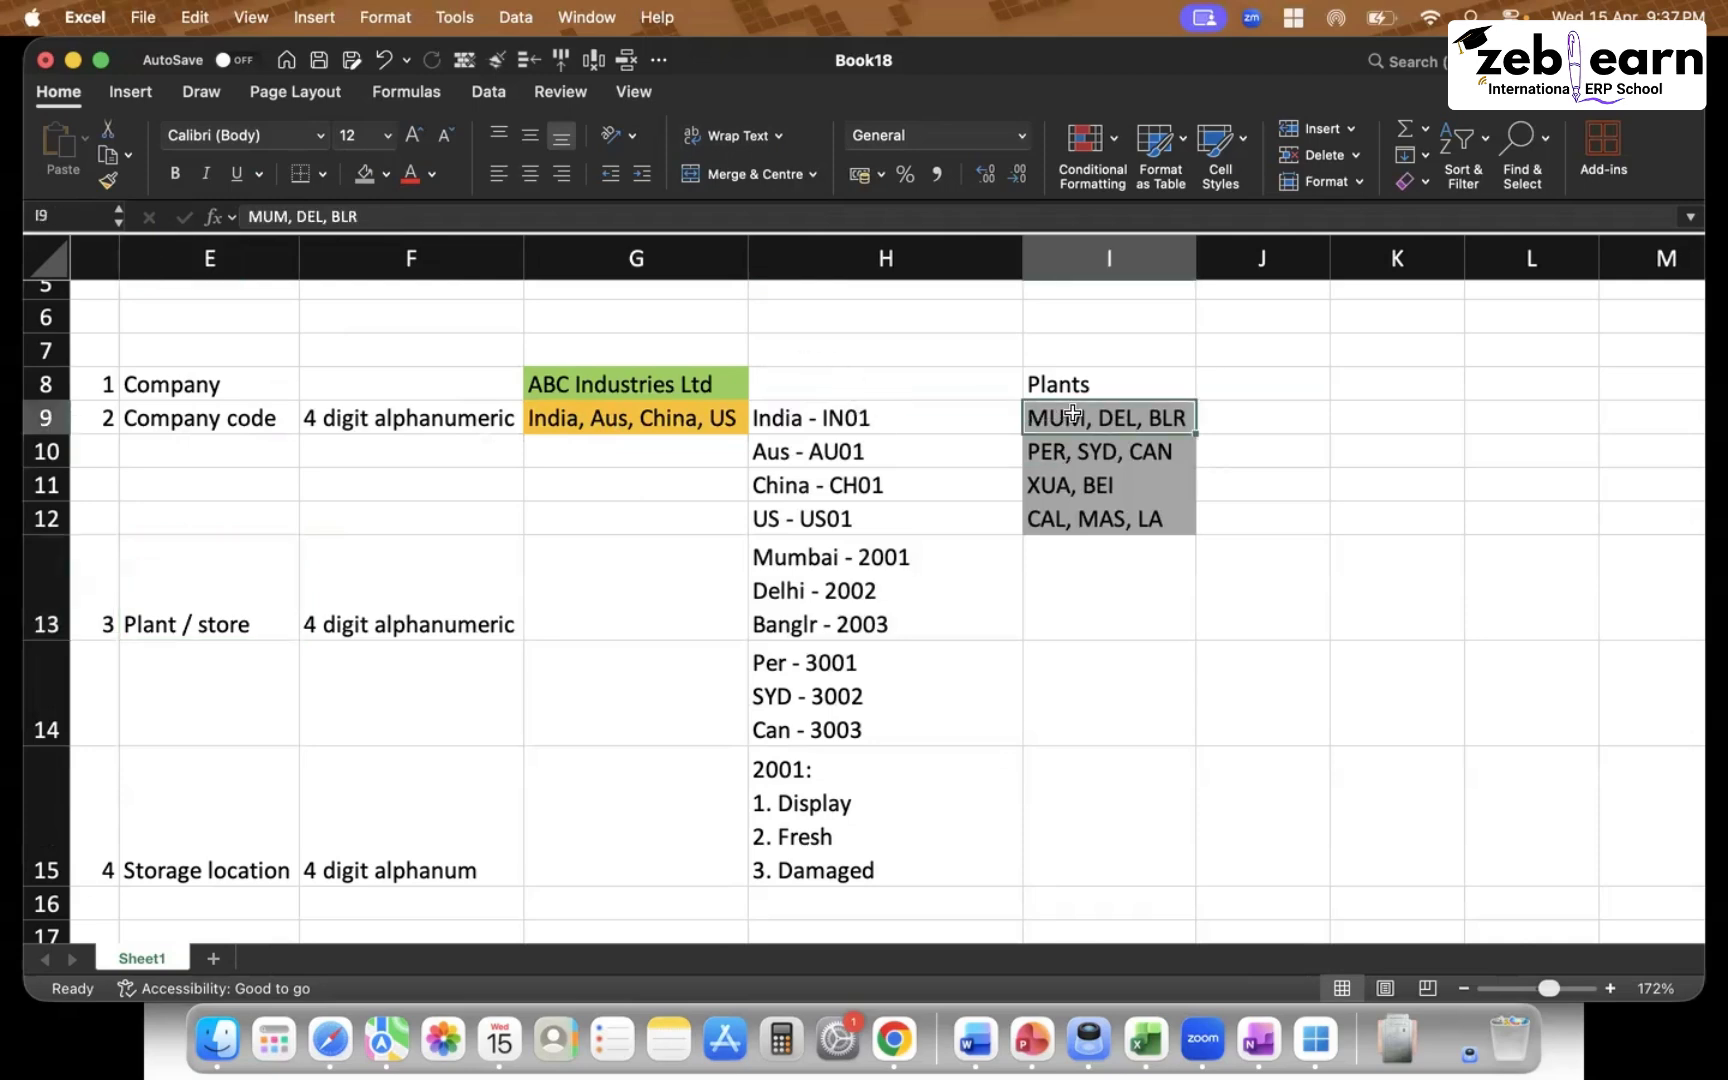
{"action": "left_click", "coordinate": [1064, 456]}
{"action": "left_click", "coordinate": [860, 416]}
{"action": "left_click", "coordinate": [280, 820]}
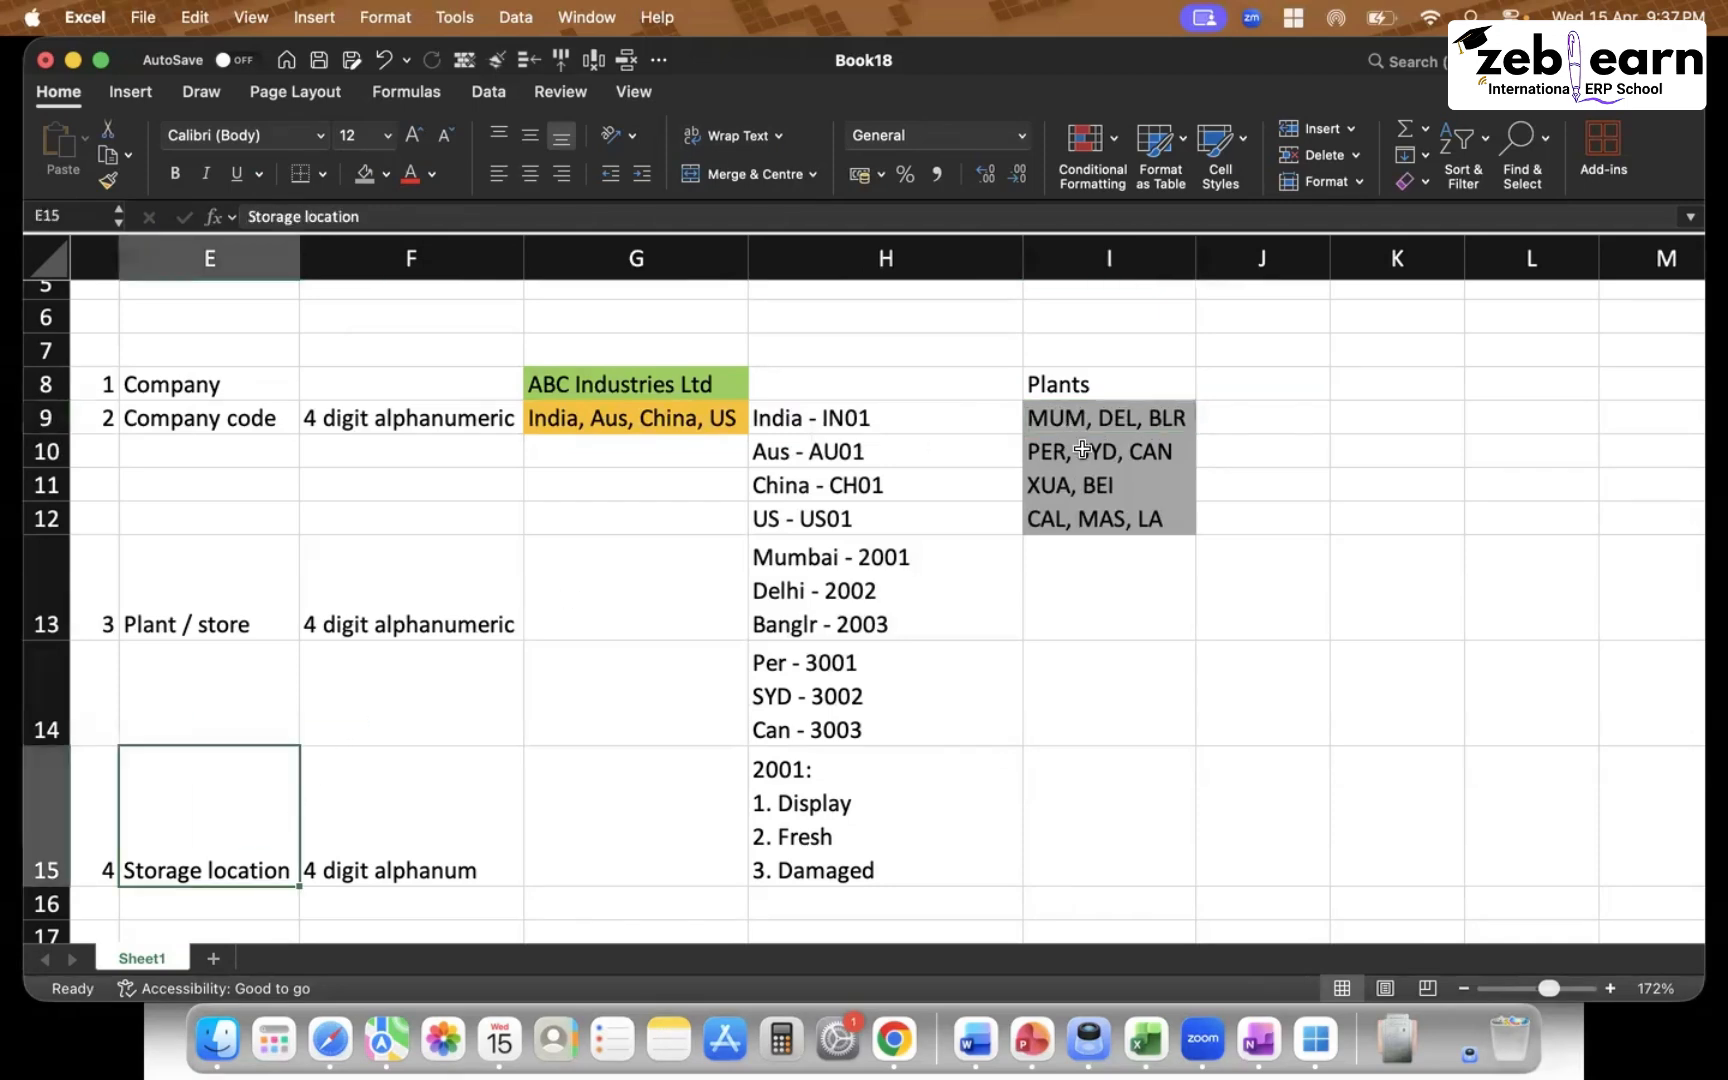
{"action": "left_click", "coordinate": [1127, 411]}
{"action": "left_click", "coordinate": [1255, 417]}
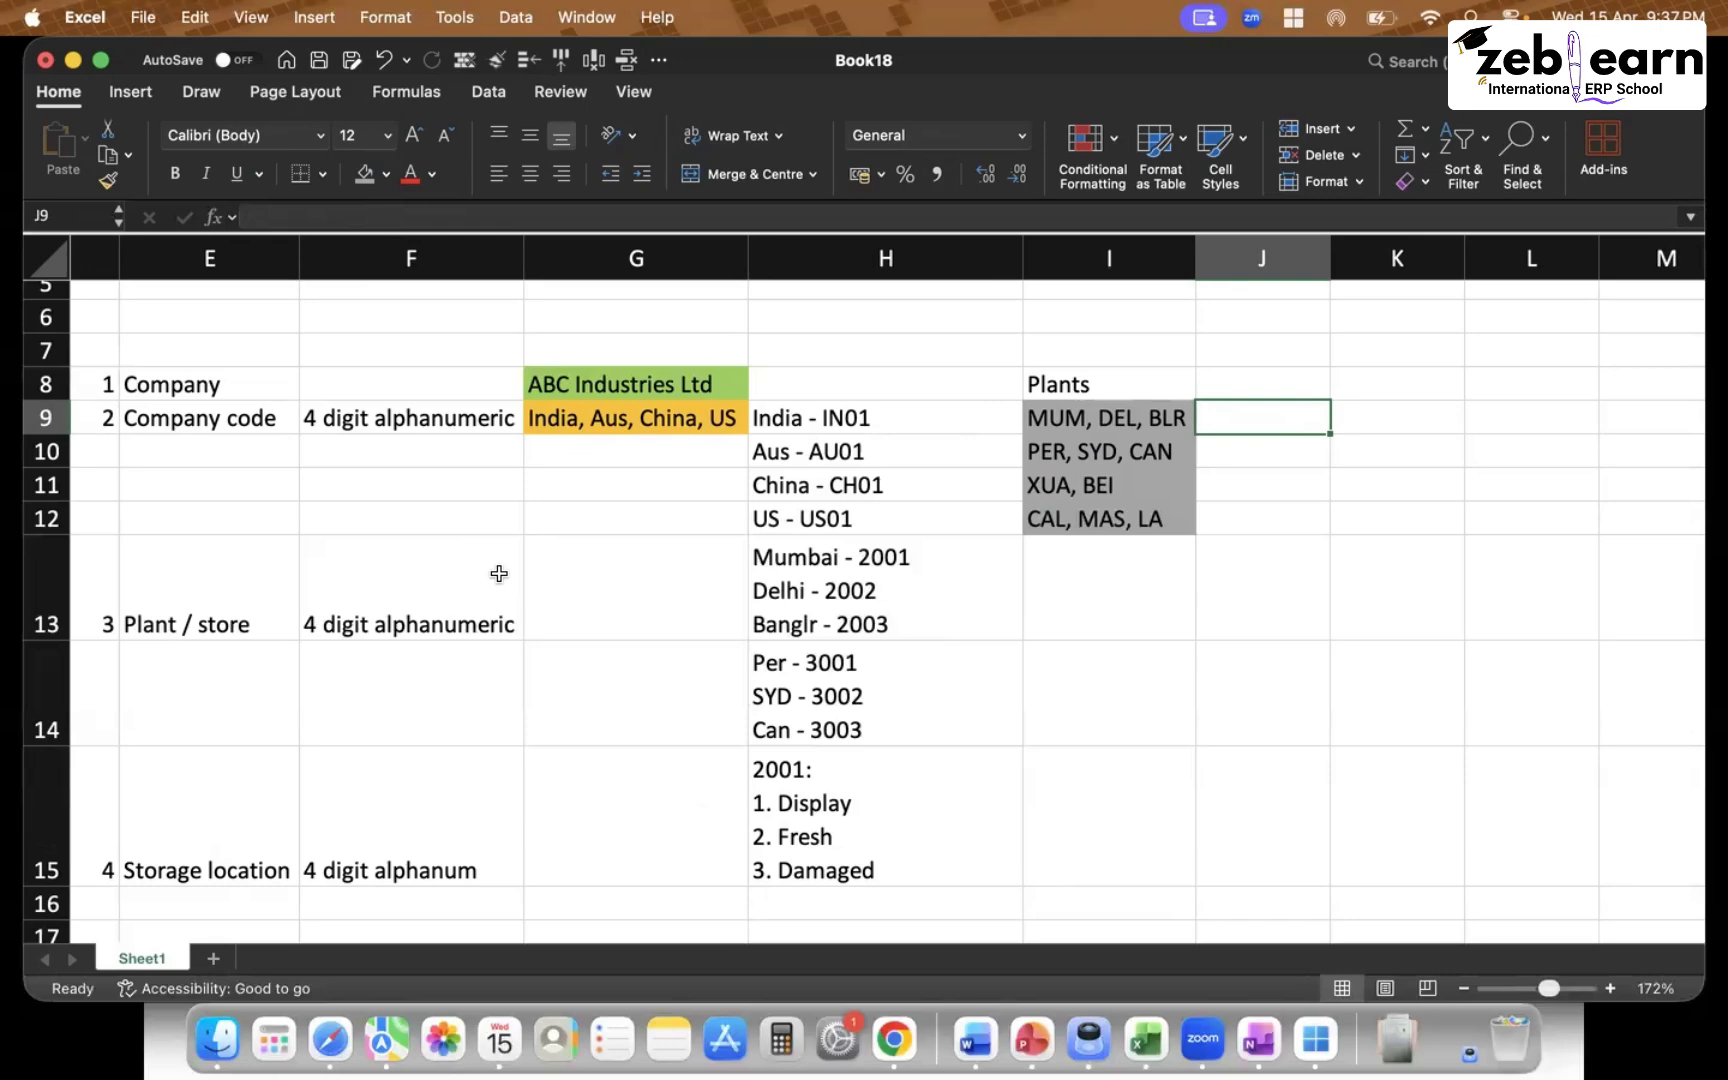
{"action": "left_click", "coordinate": [1031, 1041]}
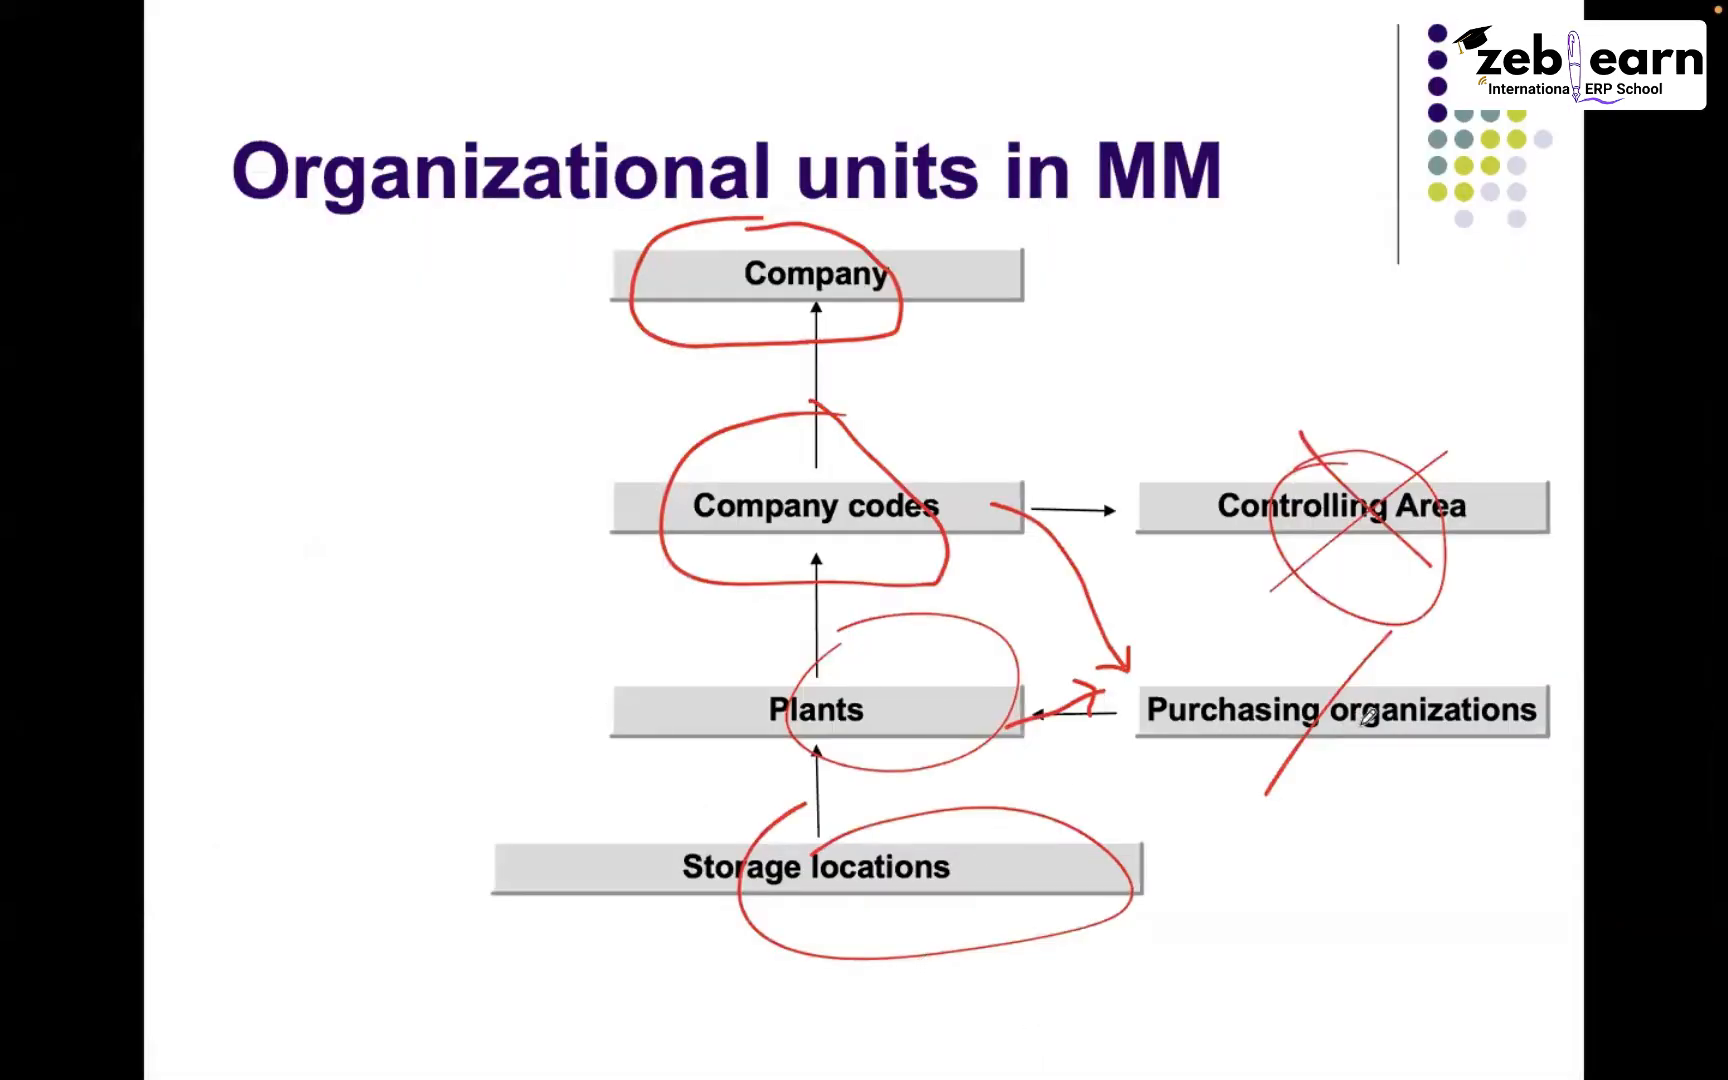
{"action": "key", "text": "super+Tab"}
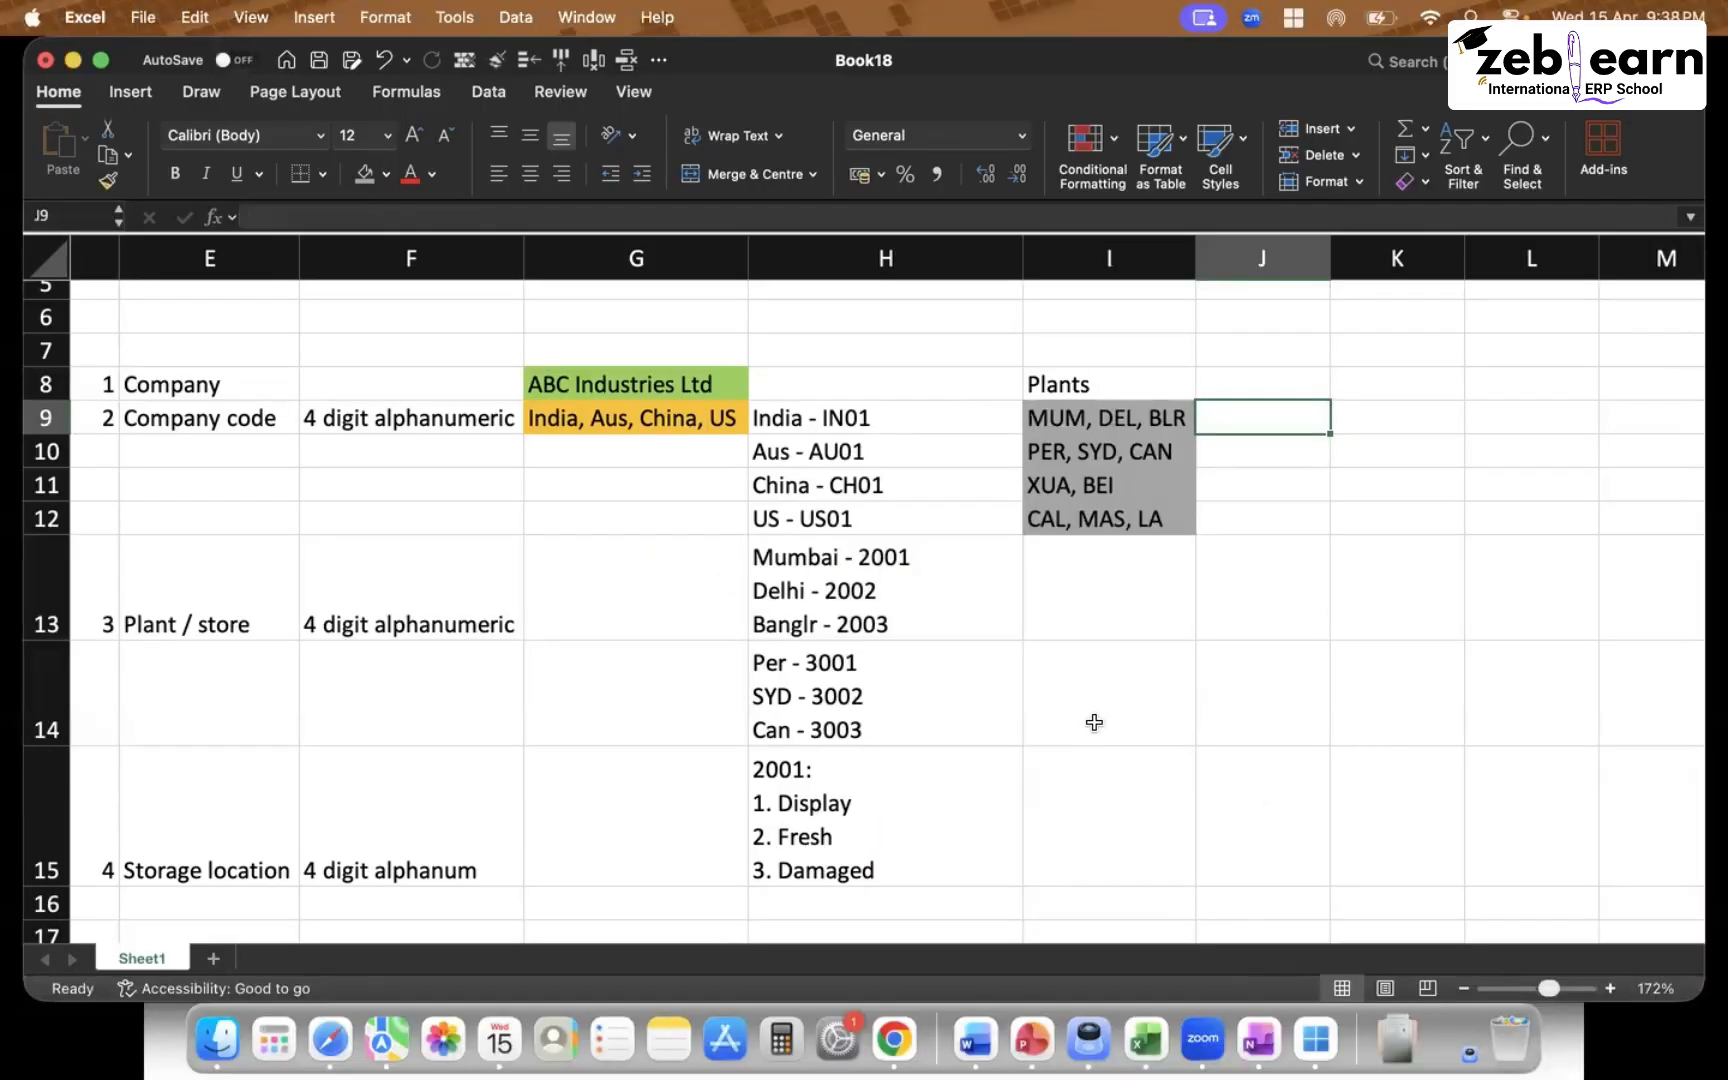
Enter Purch Org in F18 of the Excel outline, below the storage location level
{"action": "scroll", "coordinate": [1094, 722], "scroll_direction": "down", "scroll_amount": 3}
{"action": "left_click", "coordinate": [428, 846]}
{"action": "type", "text": "POr"}
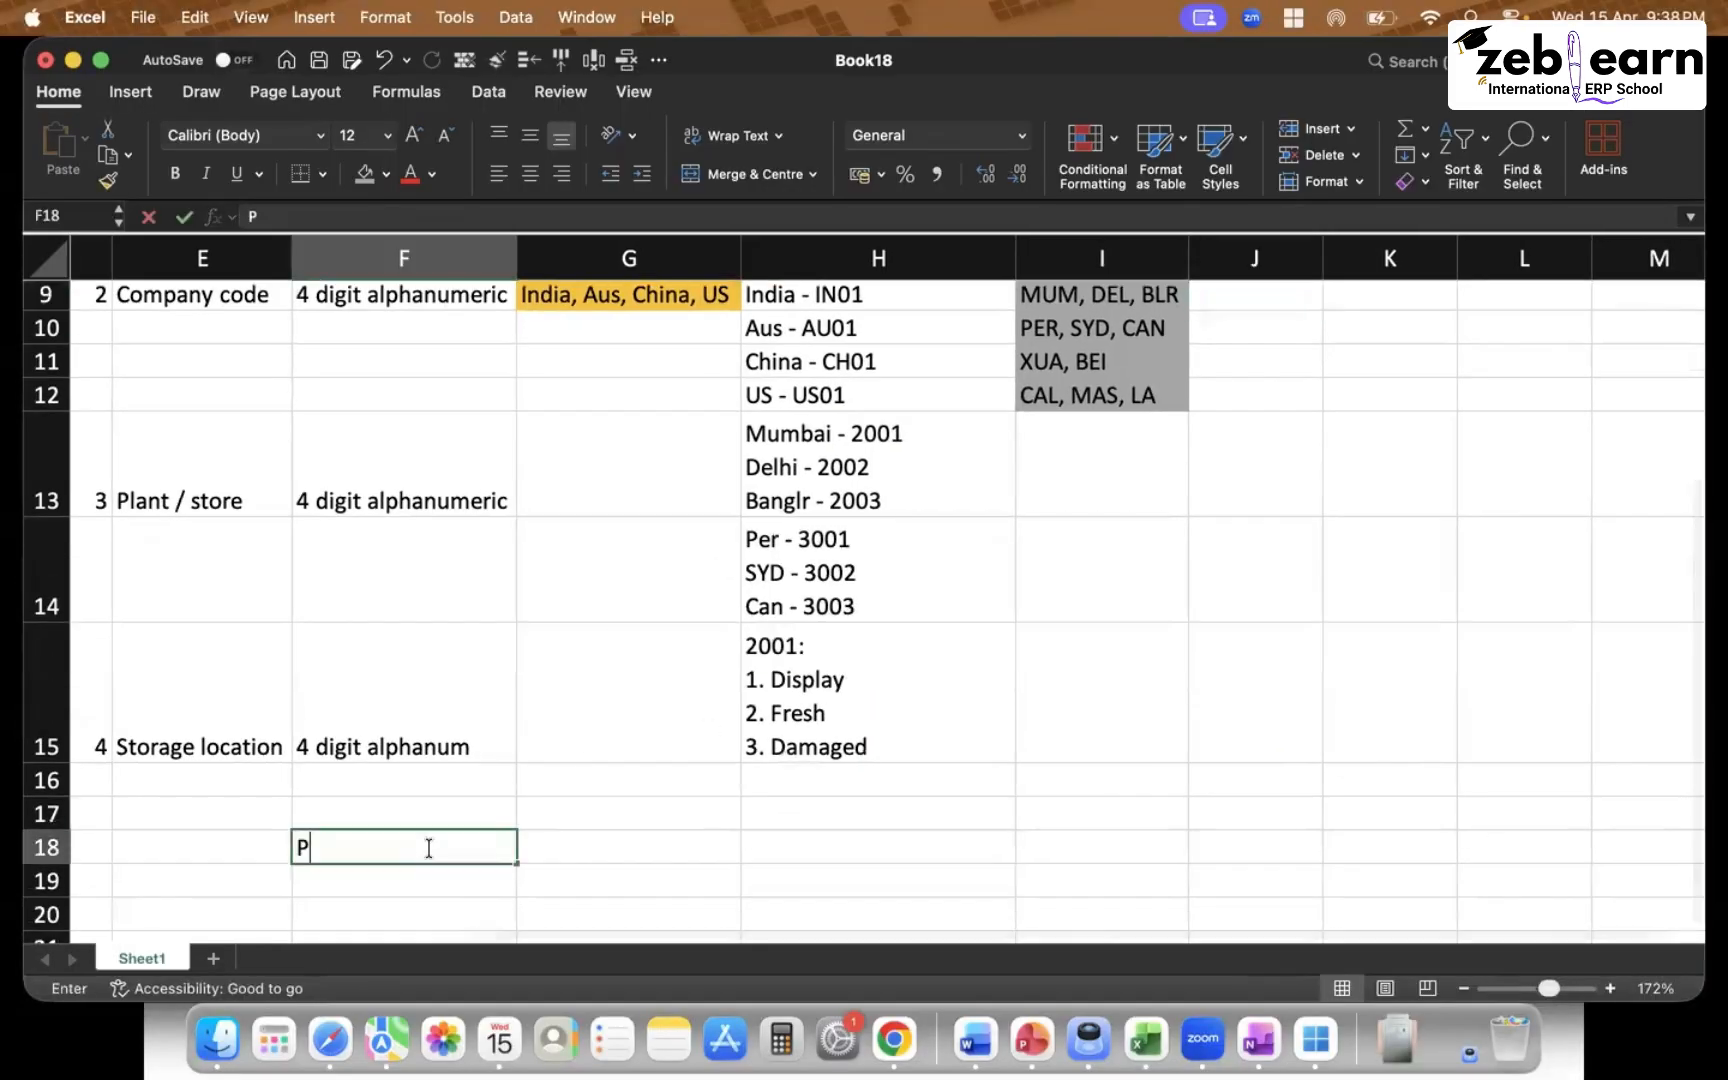
{"action": "key", "text": "BackSpace"}
{"action": "key", "text": "BackSpace"}
{"action": "type", "text": "urch"}
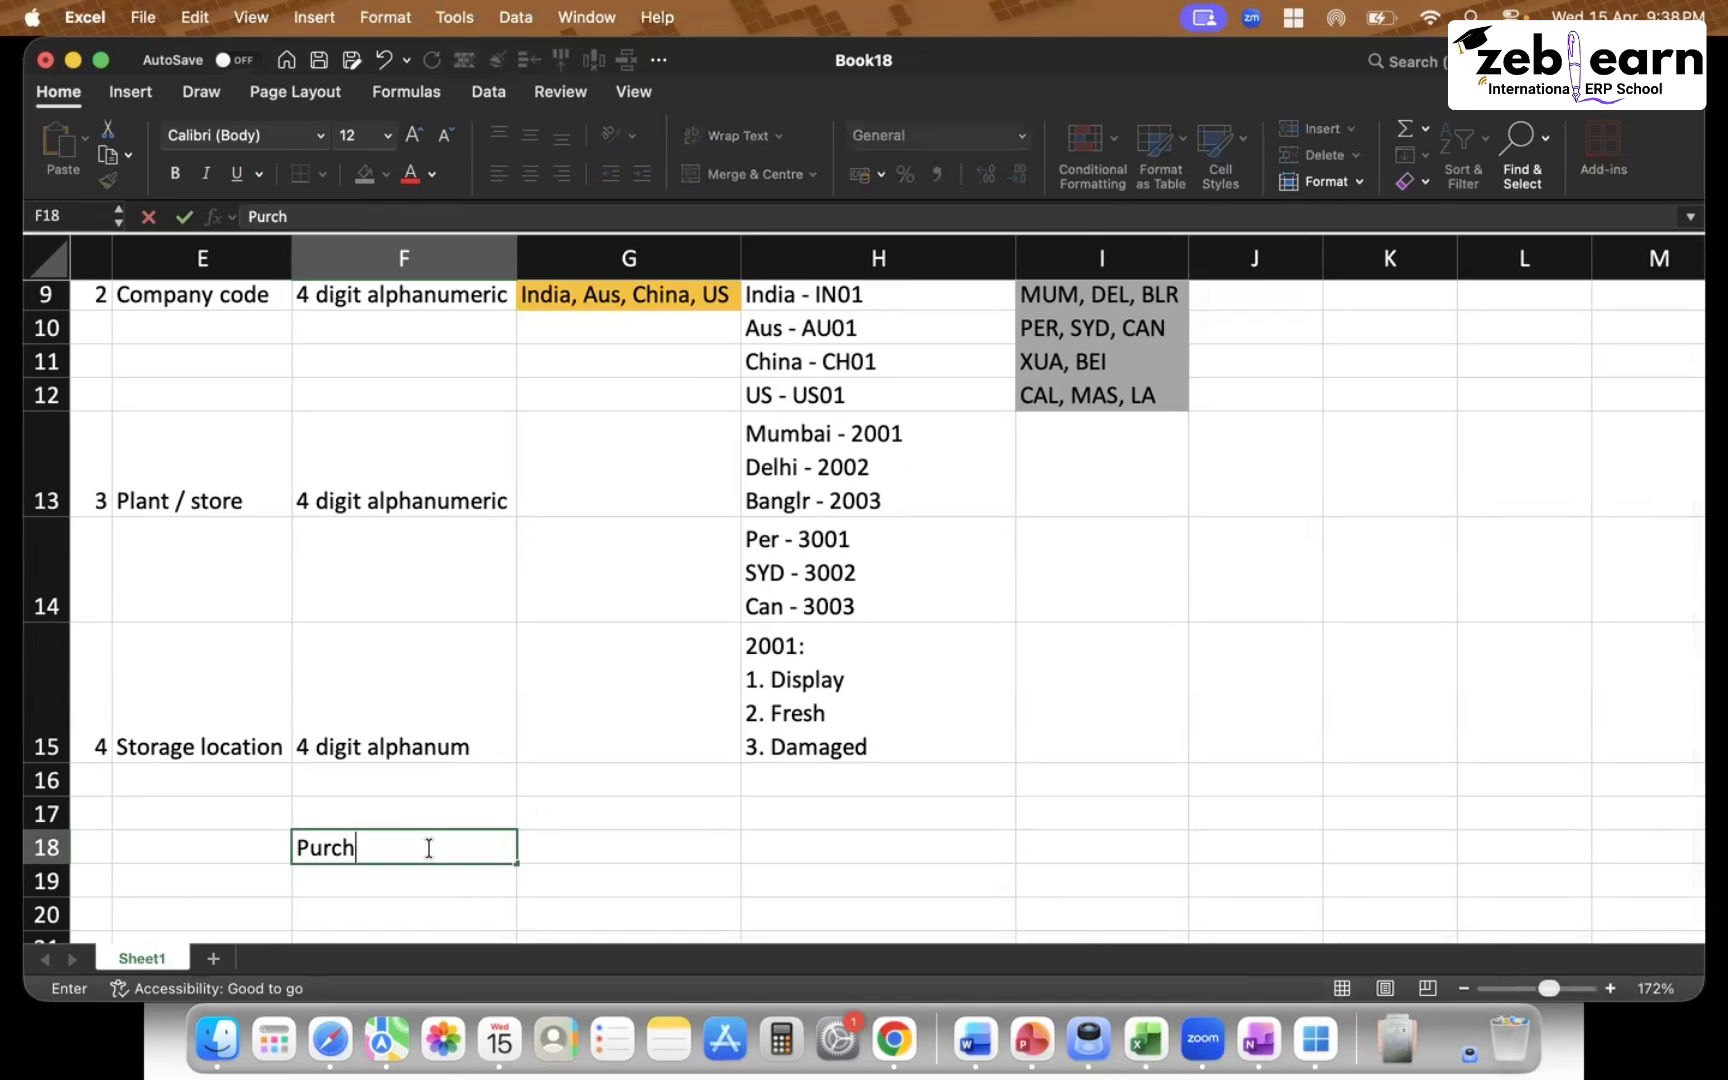
{"action": "type", "text": " Org"}
{"action": "left_click", "coordinate": [578, 784]}
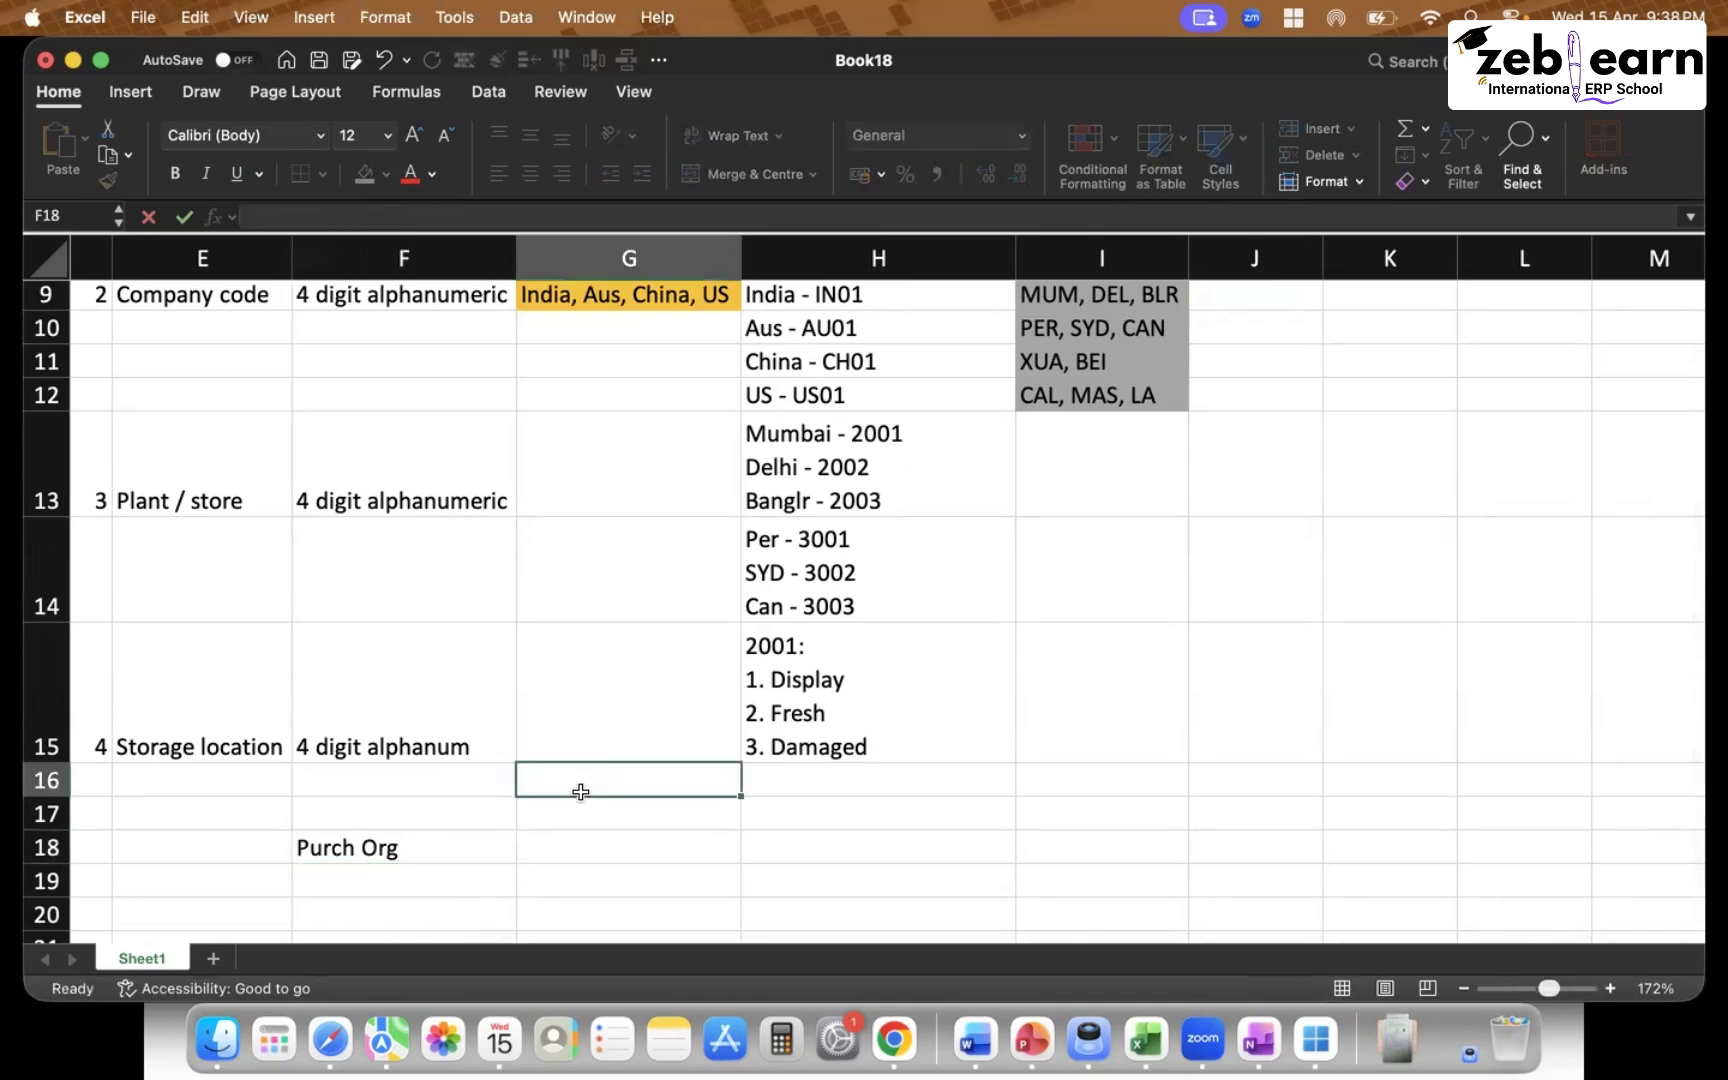
Extend the Purch Org entry in F18 to read Purch Org - Comp CD
{"action": "left_click", "coordinate": [419, 850]}
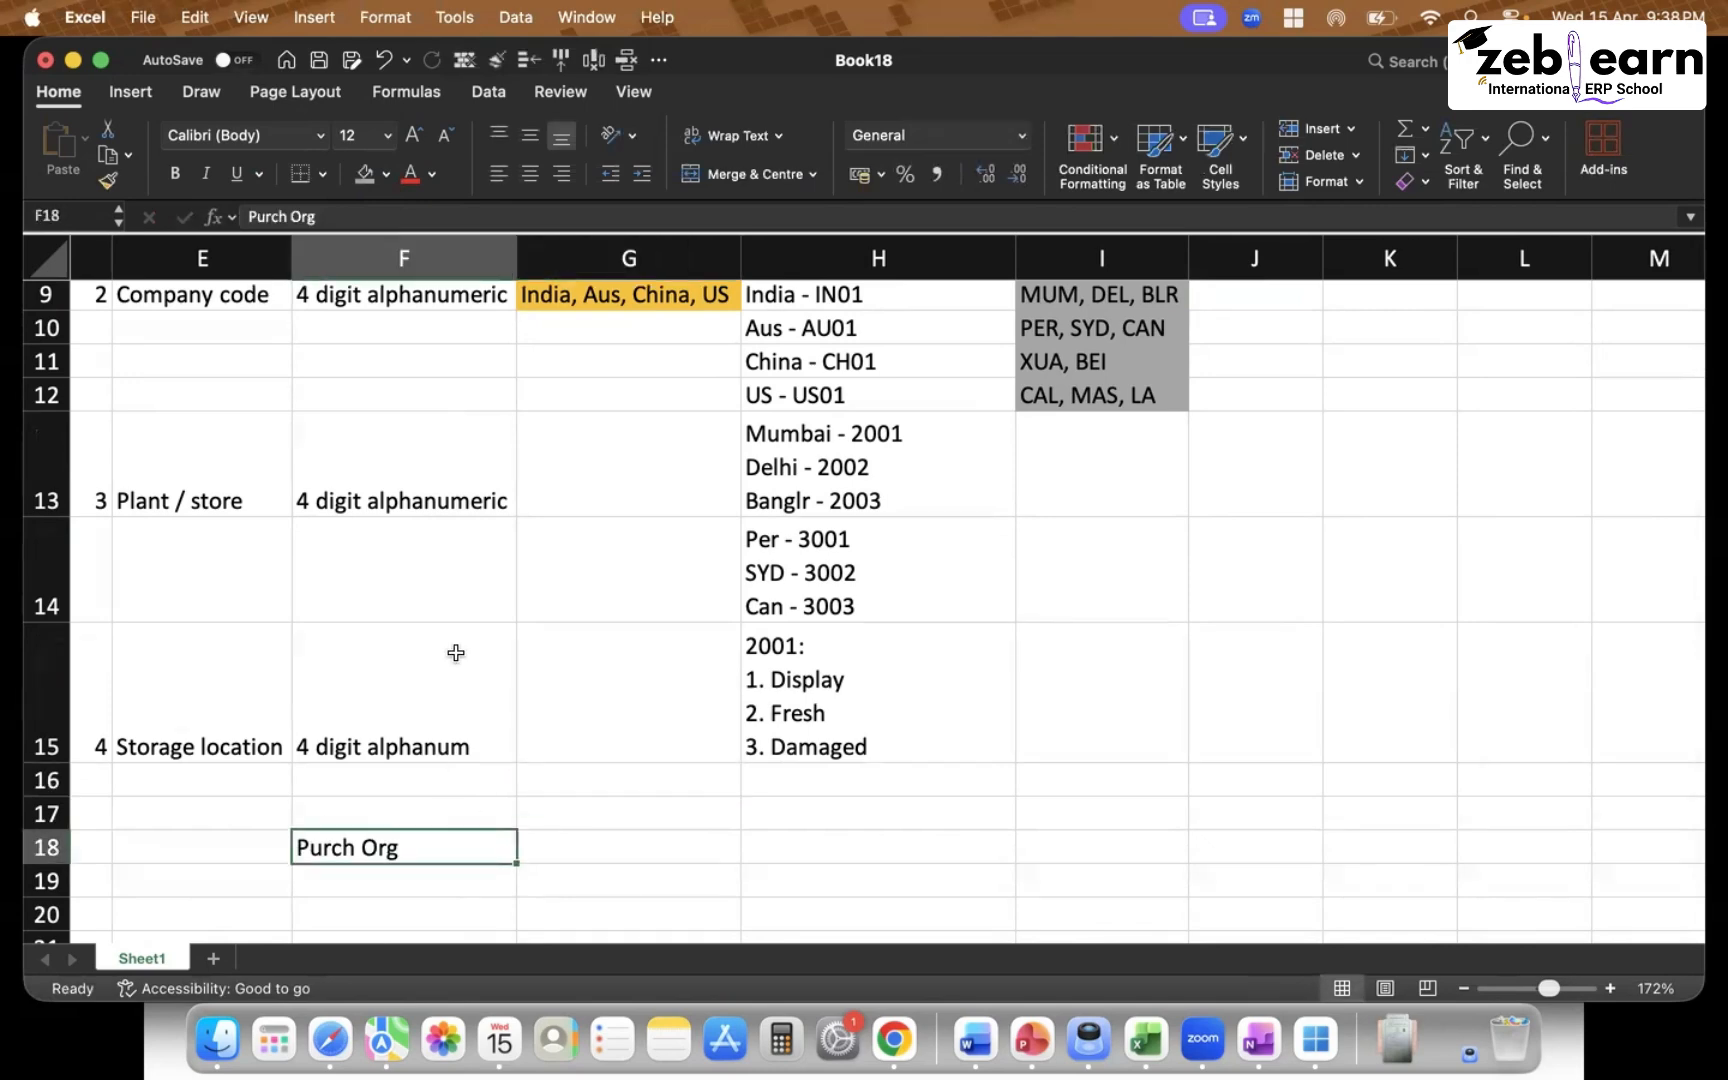
{"action": "scroll", "coordinate": [456, 653], "scroll_direction": "up", "scroll_amount": 2}
{"action": "scroll", "coordinate": [456, 653], "scroll_direction": "down", "scroll_amount": 2}
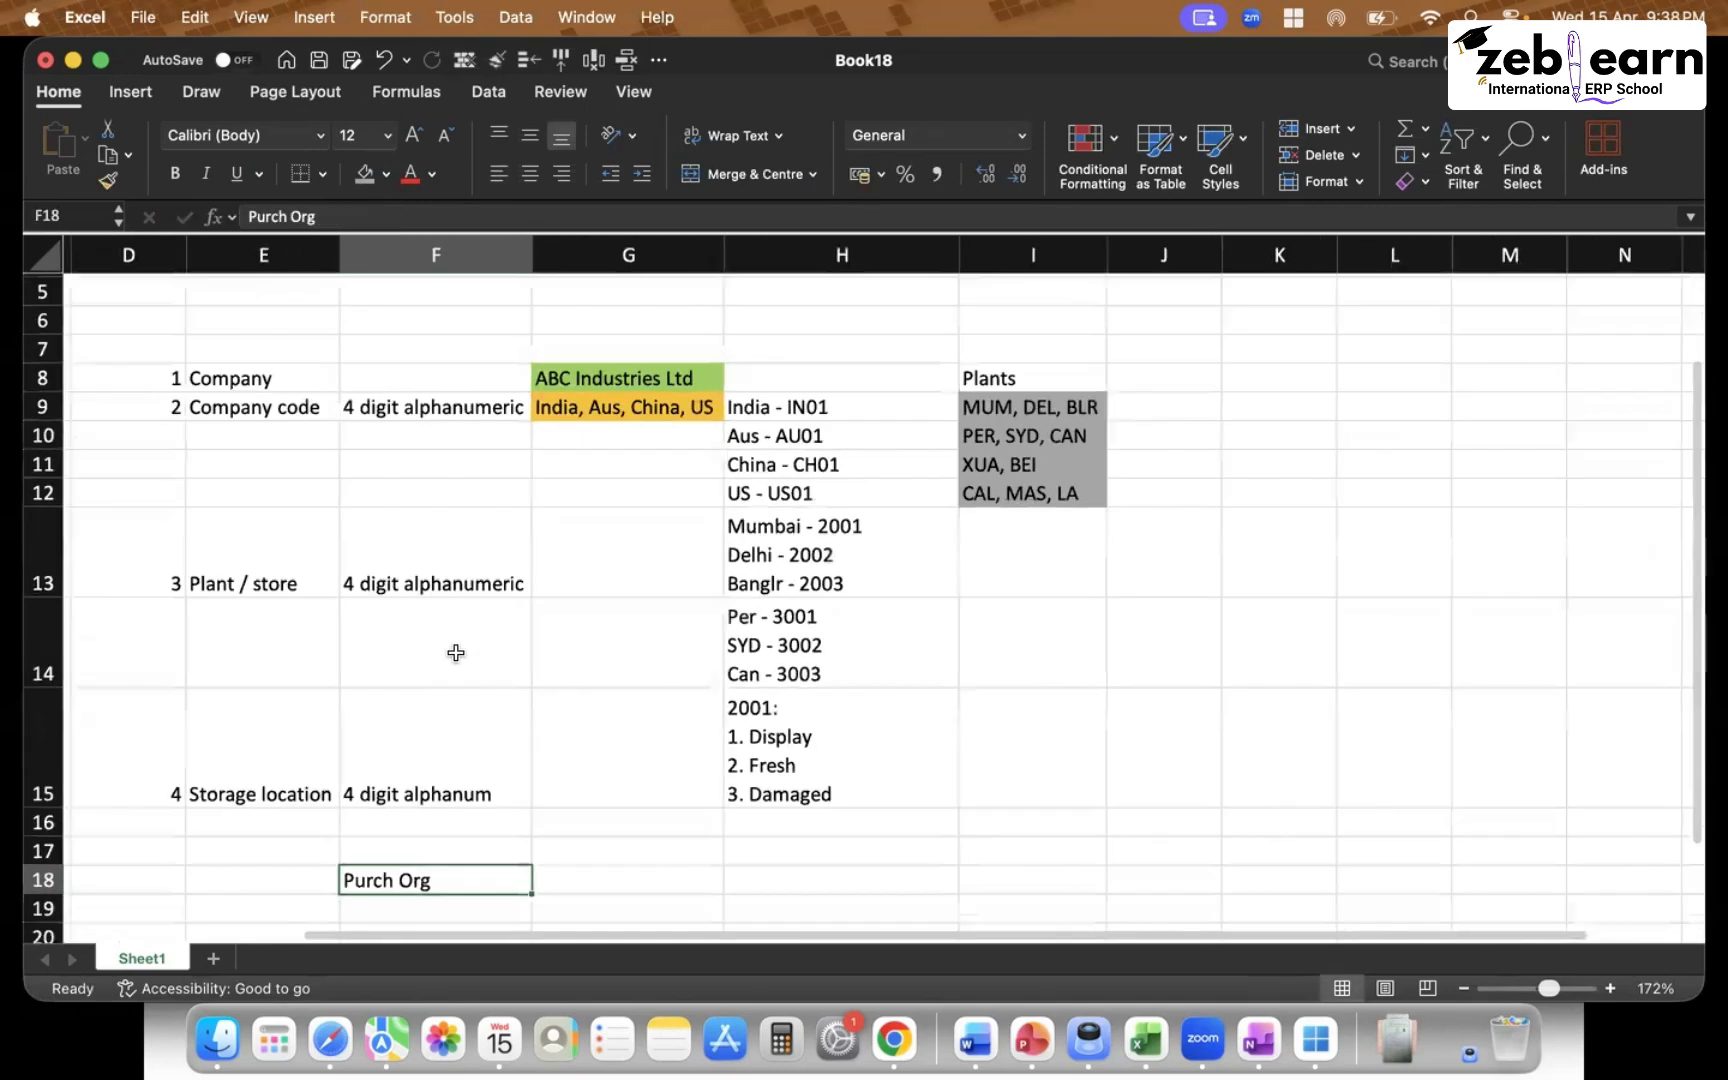
{"action": "scroll", "coordinate": [443, 743], "scroll_direction": "down", "scroll_amount": 2}
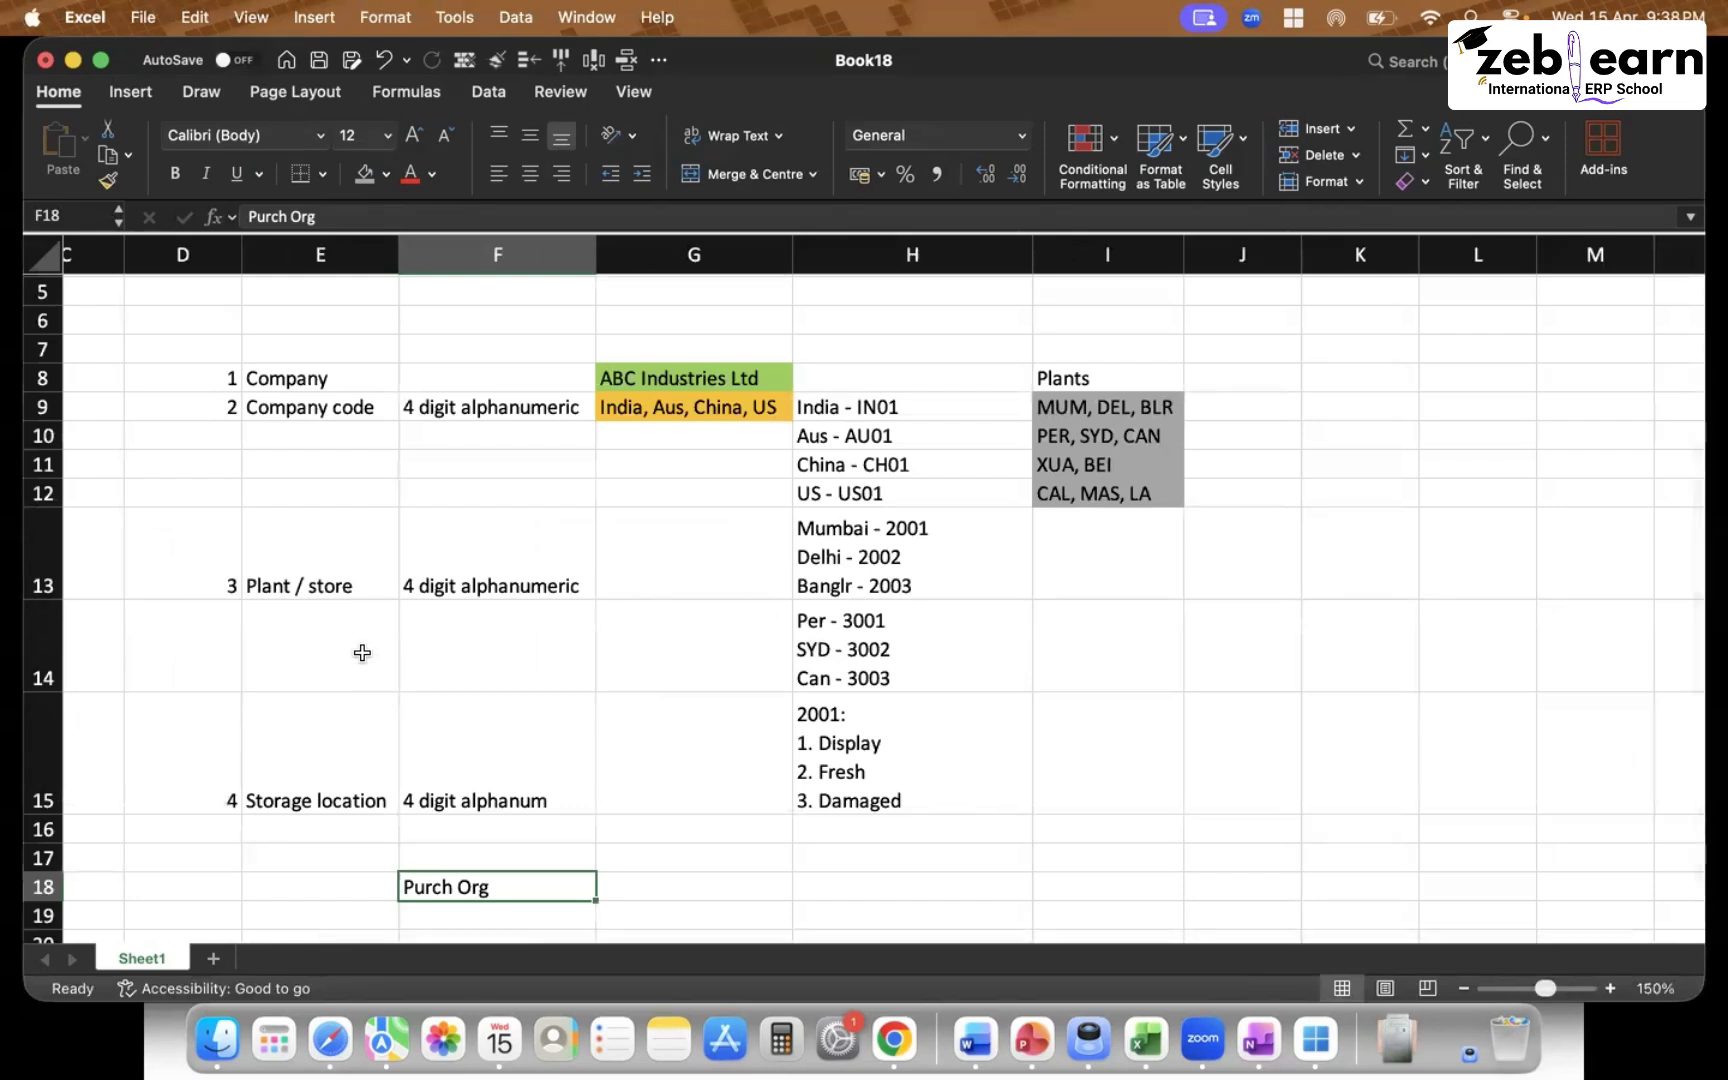
{"action": "left_click", "coordinate": [321, 410]}
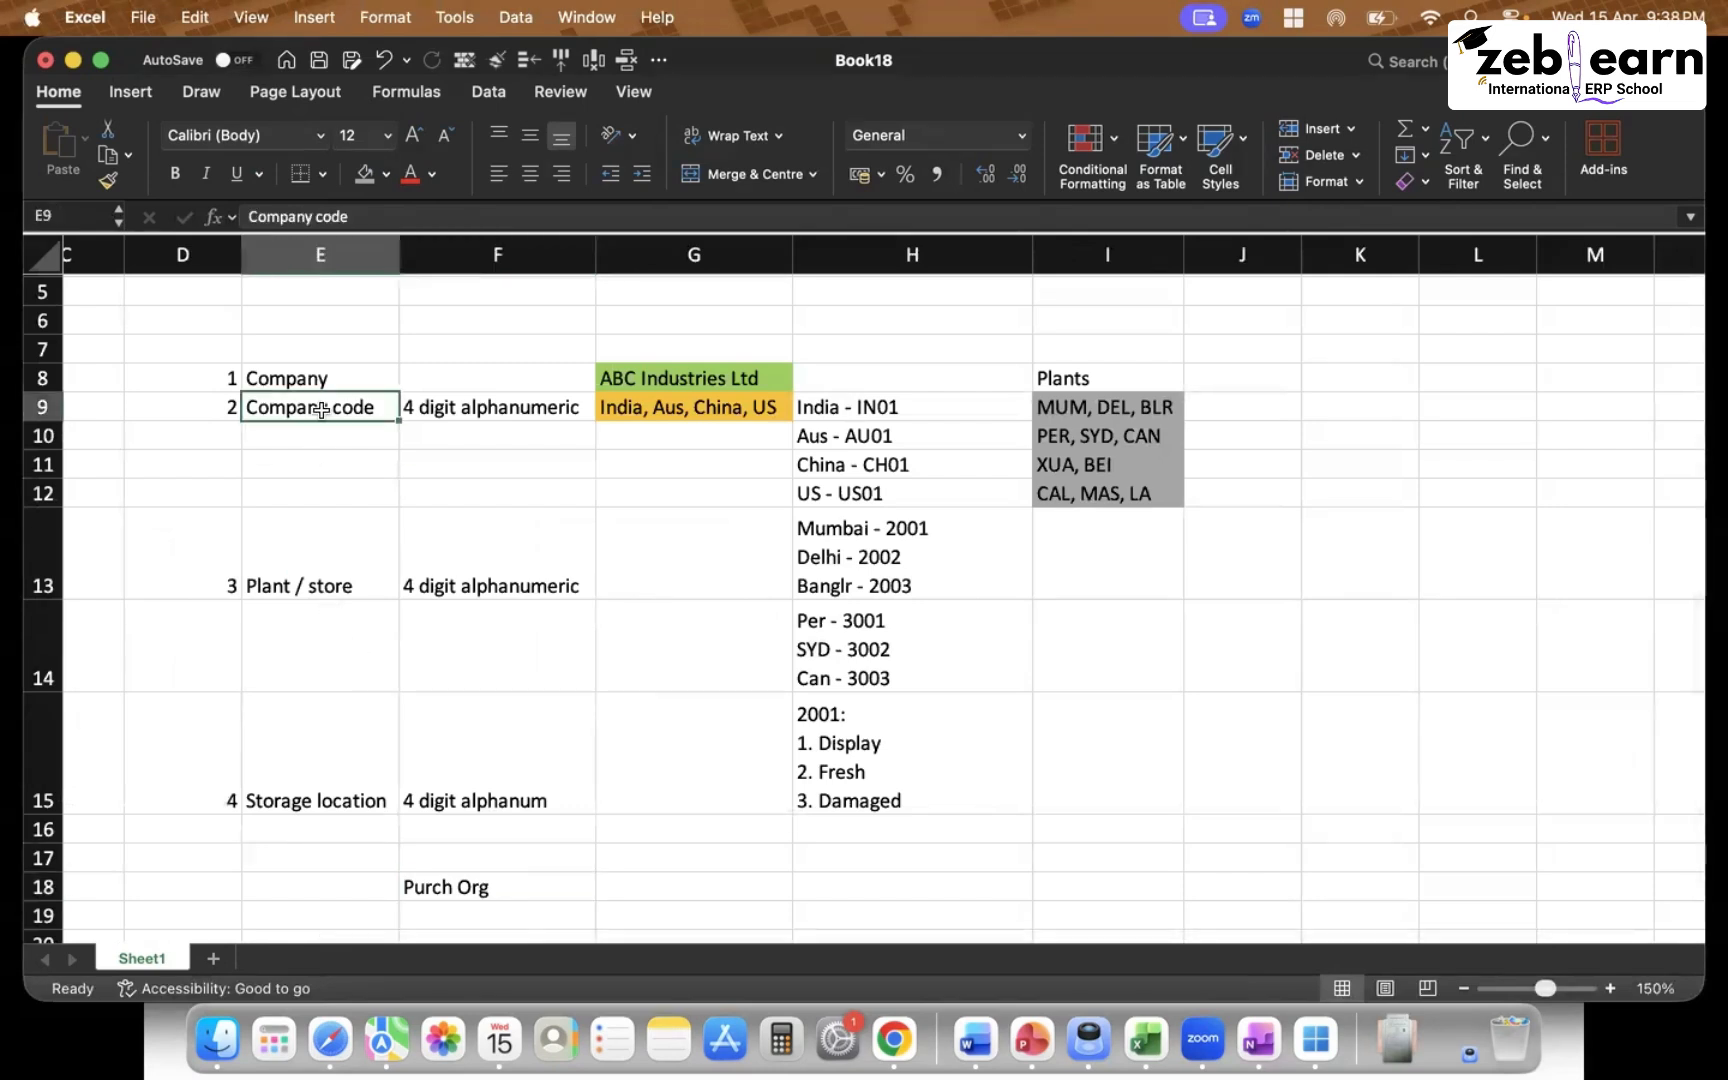
{"action": "left_click", "coordinate": [341, 547]}
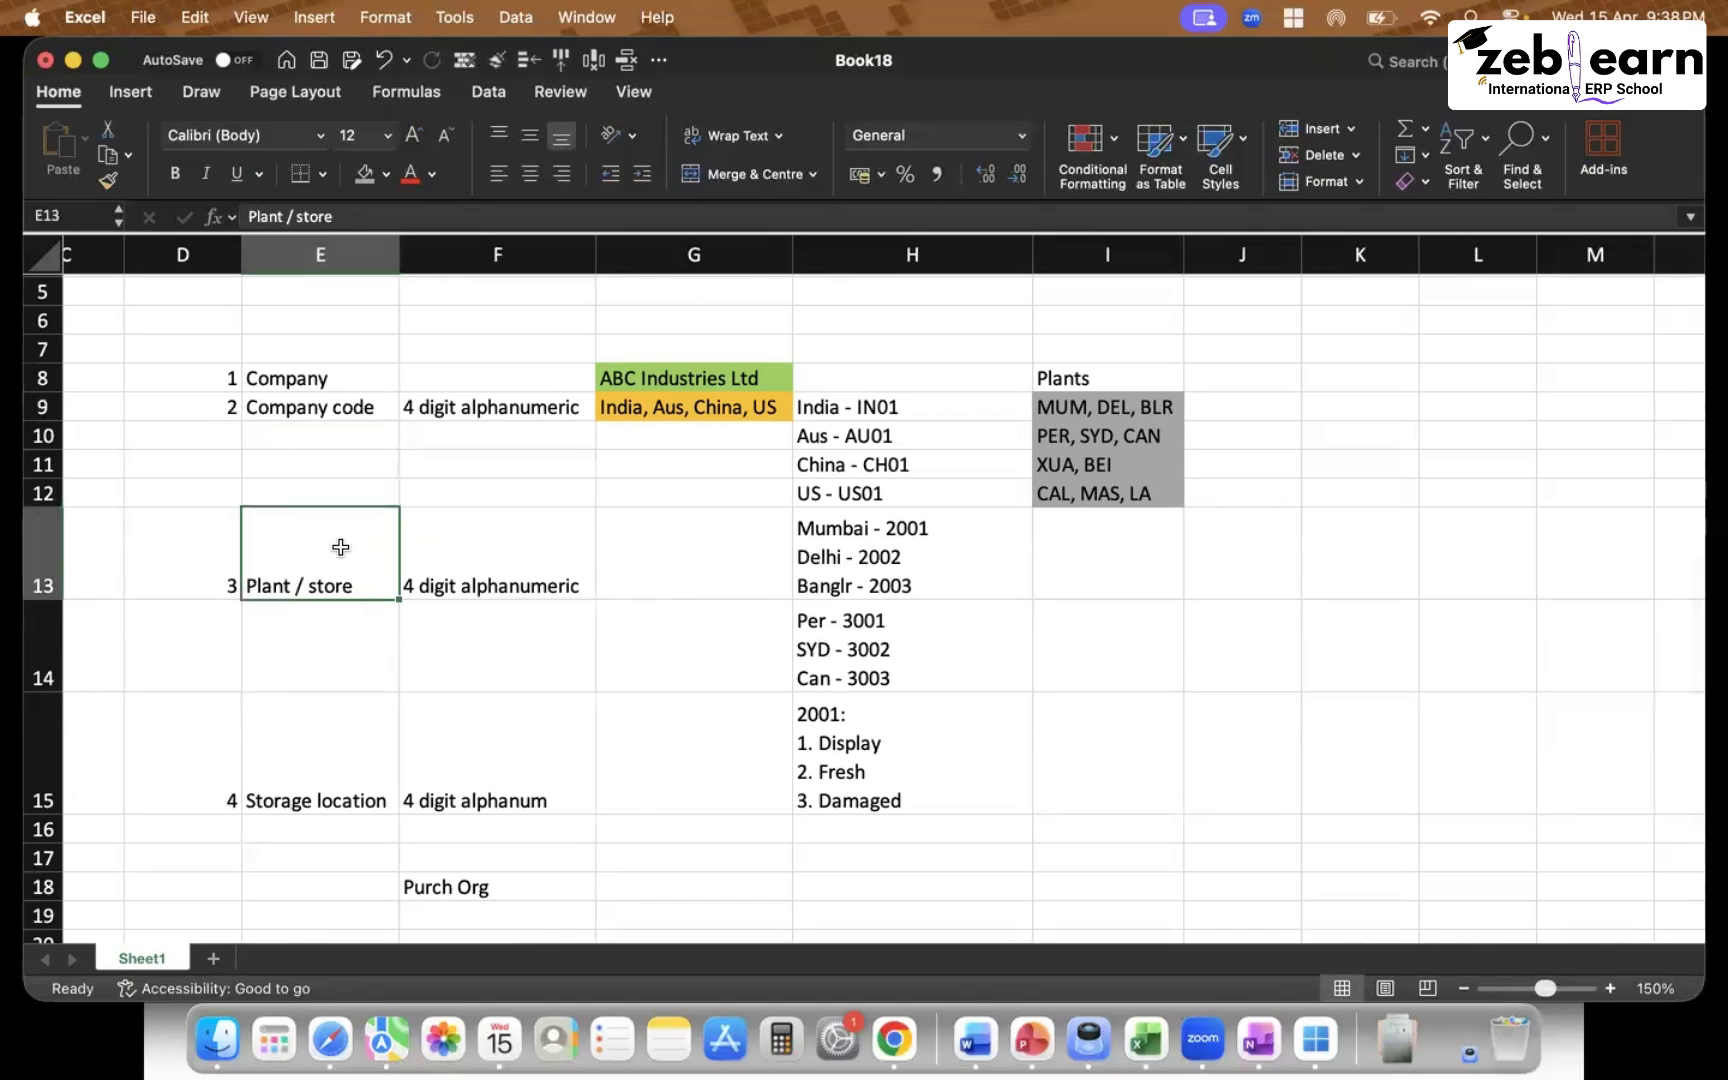
{"action": "double_click", "coordinate": [505, 882]}
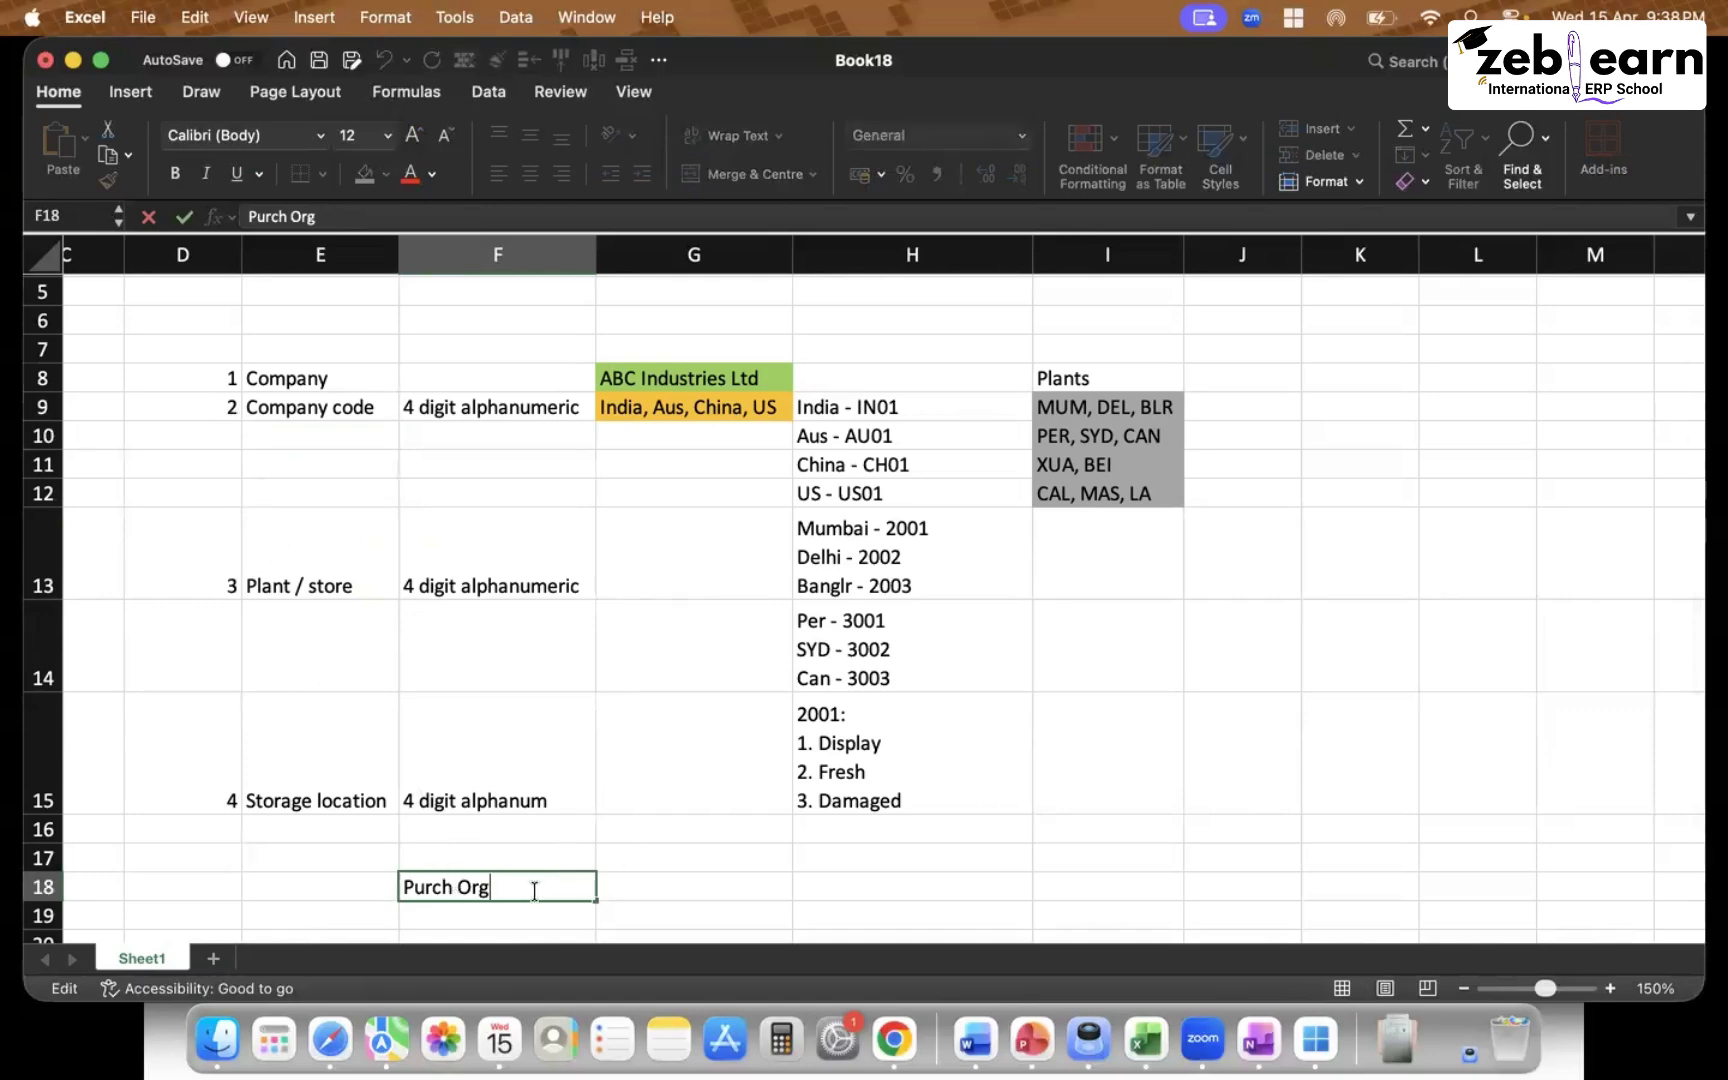
{"action": "type", "text": "- Comp CD"}
{"action": "key", "text": "Return"}
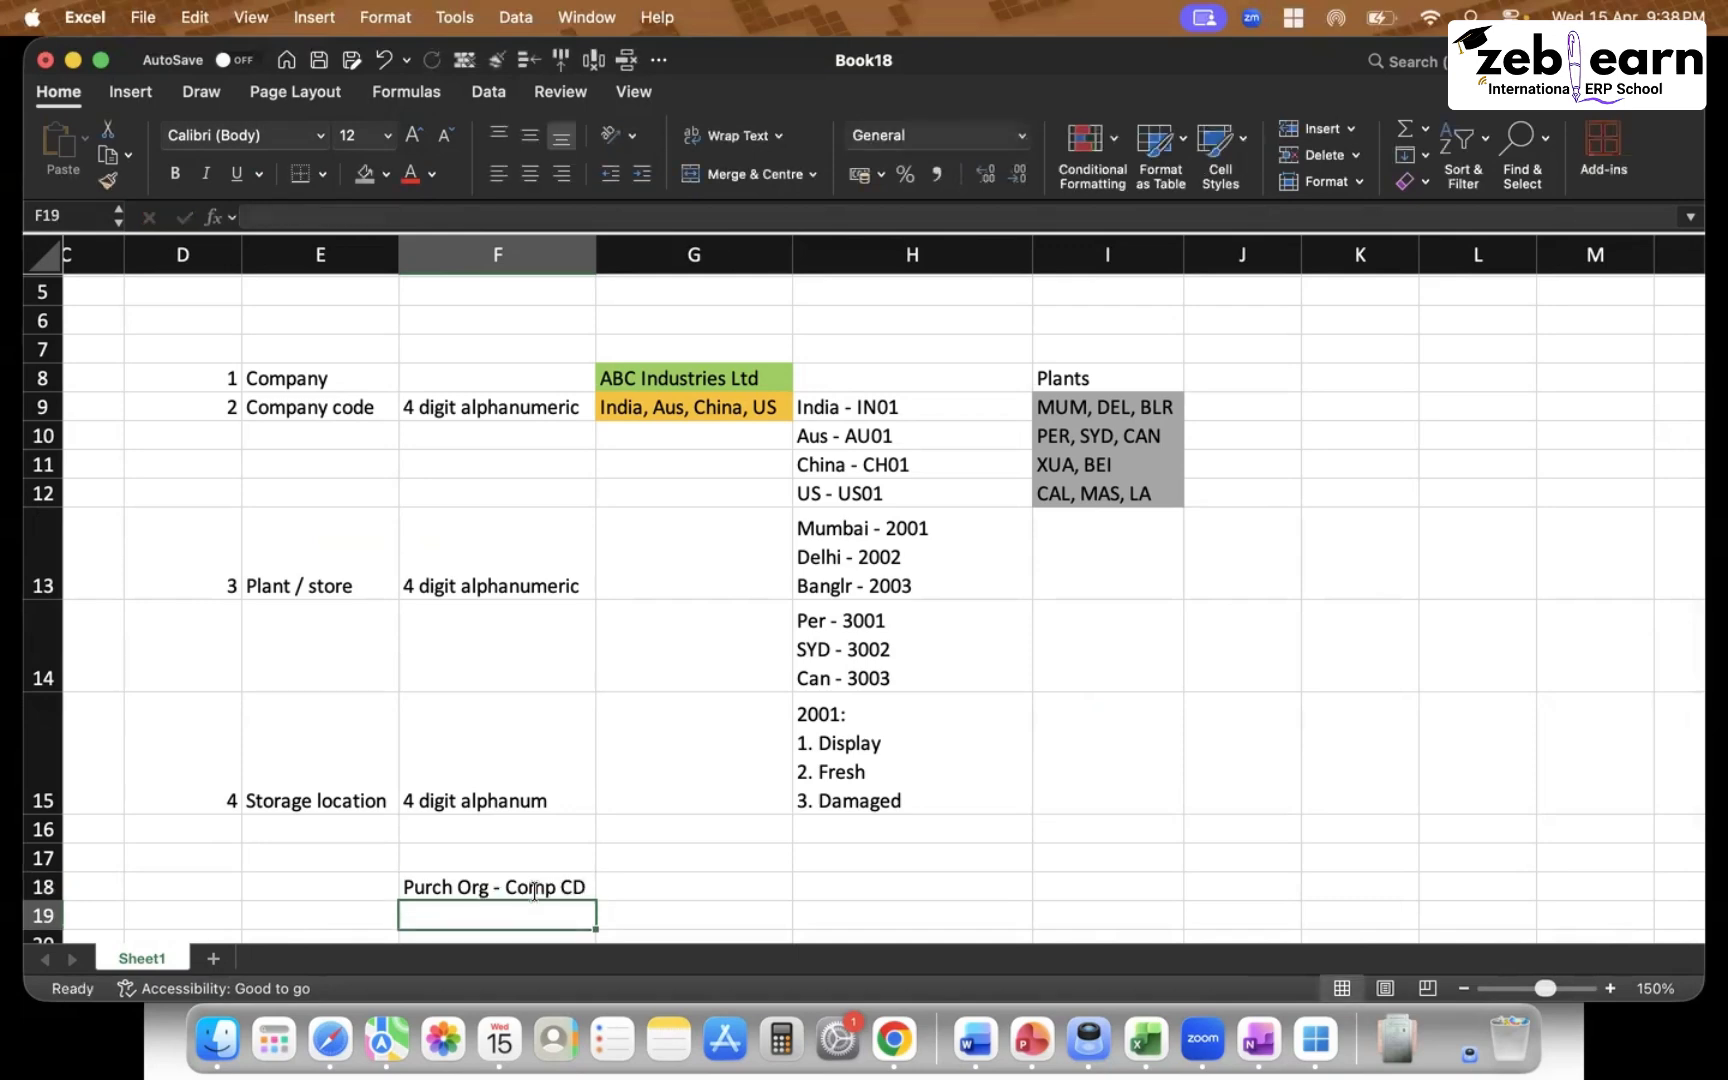
Enter Purch Org - Plant in F19 as the second purchasing organization assignment
{"action": "type", "text": "Purch Org - Comp CD"}
{"action": "key", "text": "Tab"}
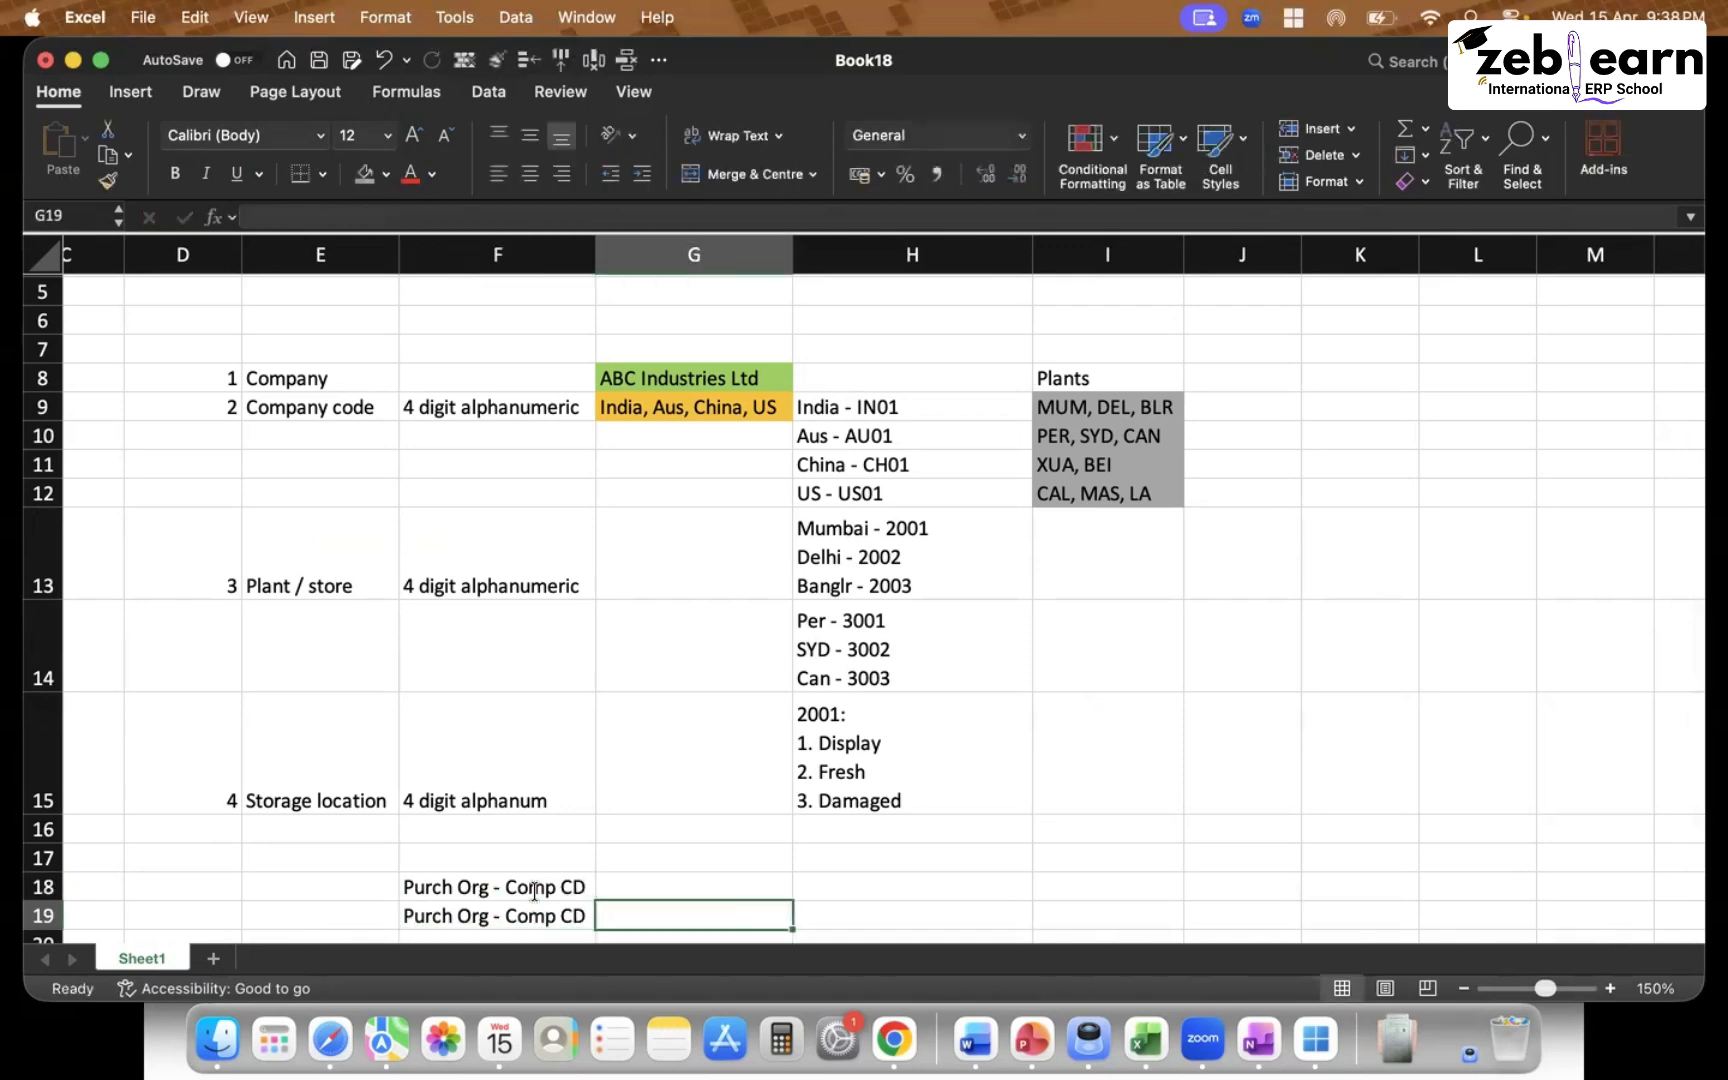
{"action": "left_click", "coordinate": [580, 915]}
{"action": "double_click", "coordinate": [580, 915]}
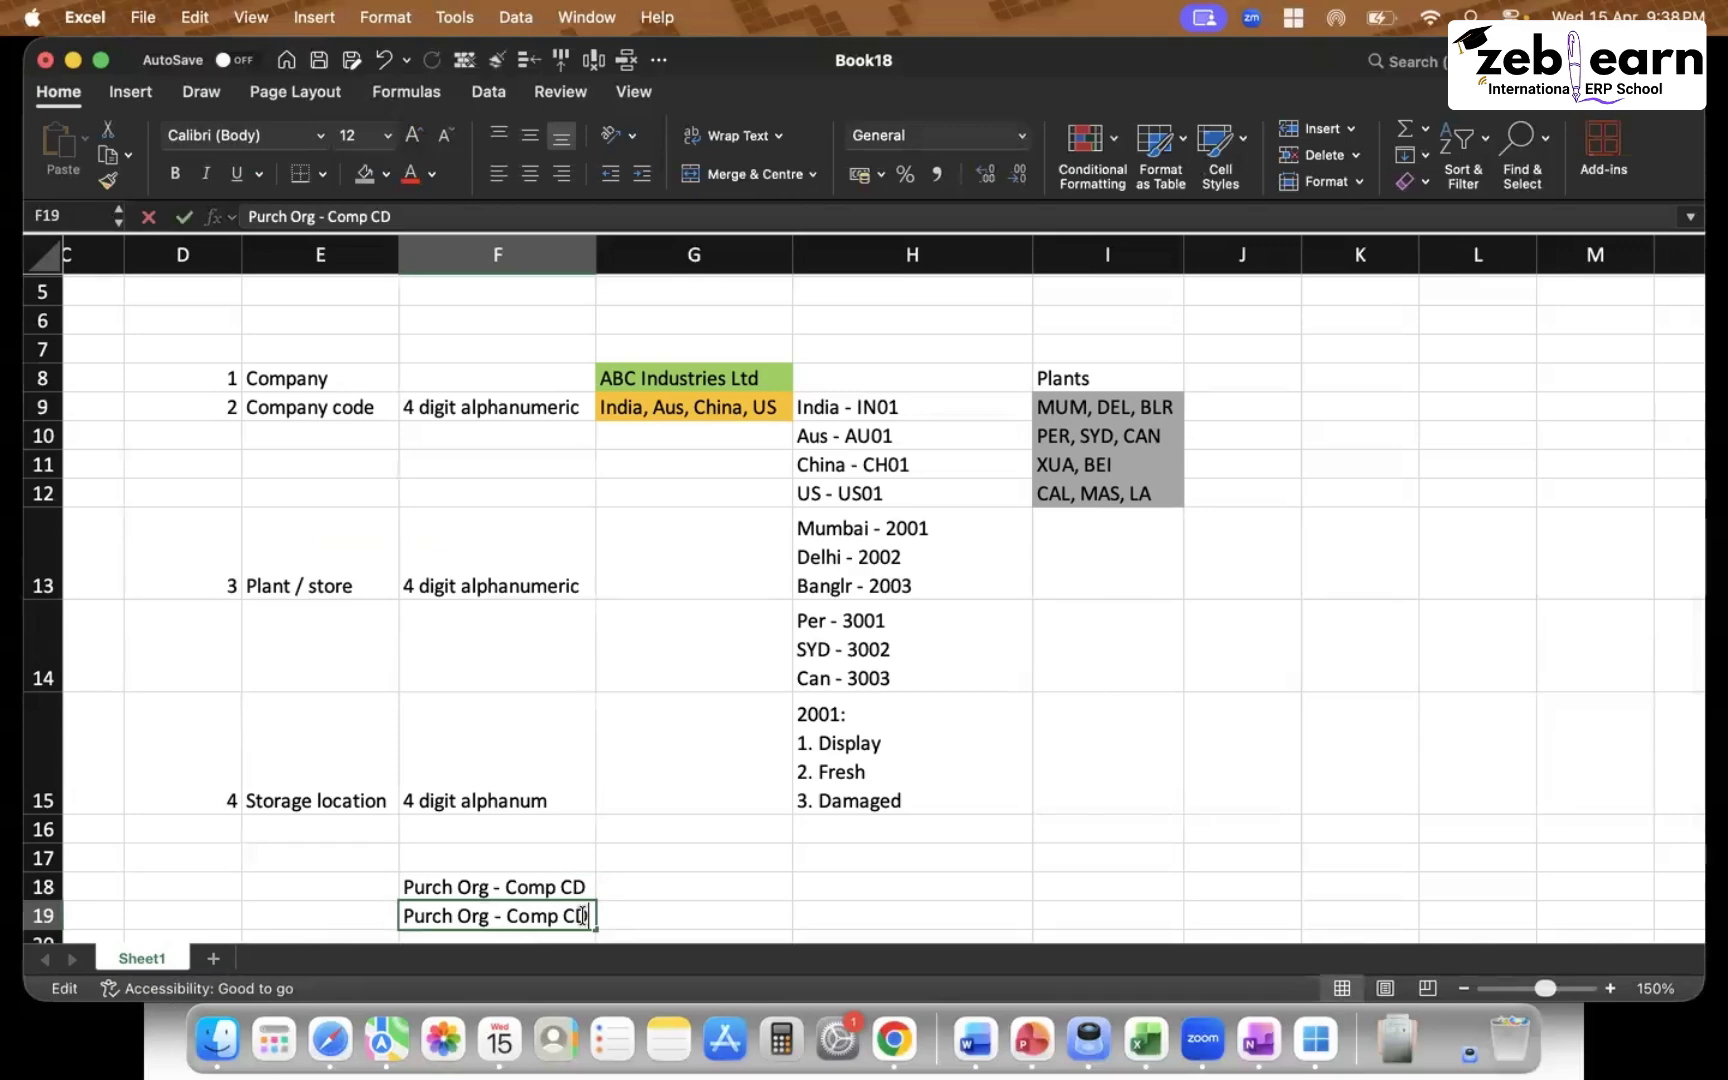
{"action": "key", "text": "BackSpace"}
{"action": "key", "text": "BackSpace"}
{"action": "key", "text": "BackSpace"}
{"action": "key", "text": "BackSpace"}
{"action": "key", "text": "BackSpace"}
{"action": "key", "text": "BackSpace"}
{"action": "key", "text": "BackSpace"}
{"action": "type", "text": "Plant"}
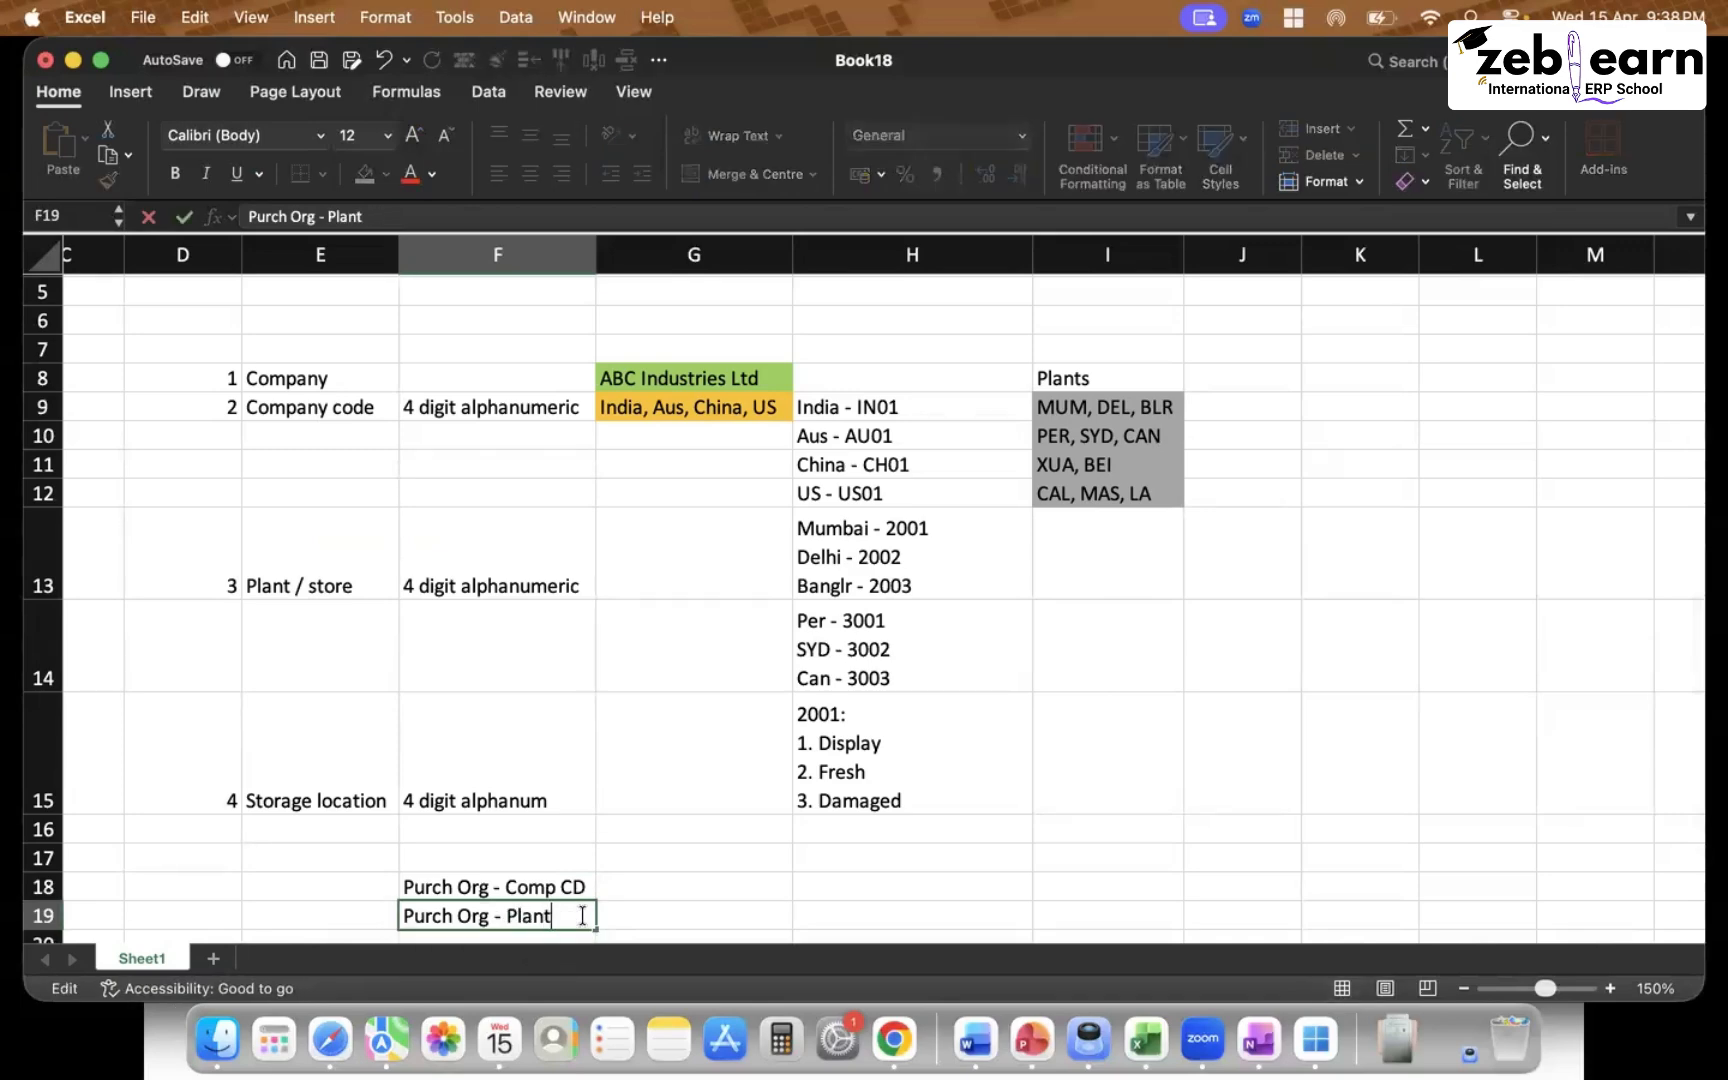
{"action": "key", "text": "Return"}
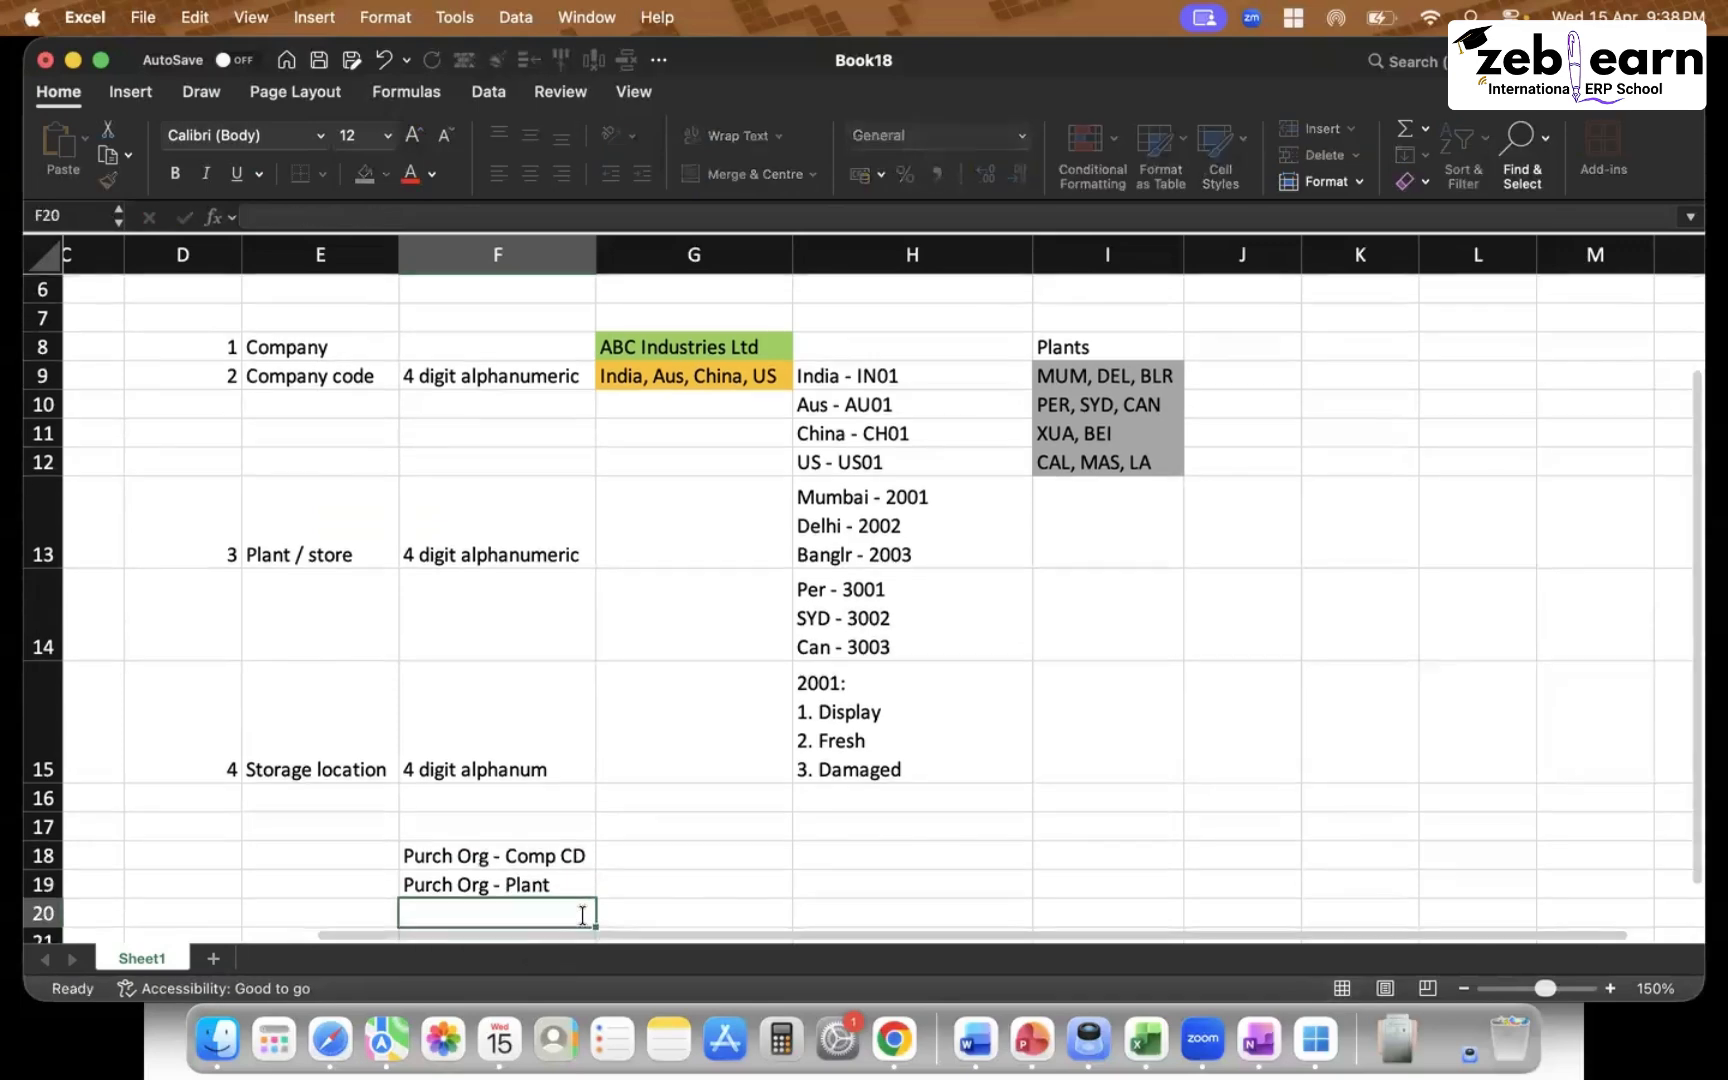
Add the heading Enterprise structure in E7, above the Company row
{"action": "left_click", "coordinate": [557, 874]}
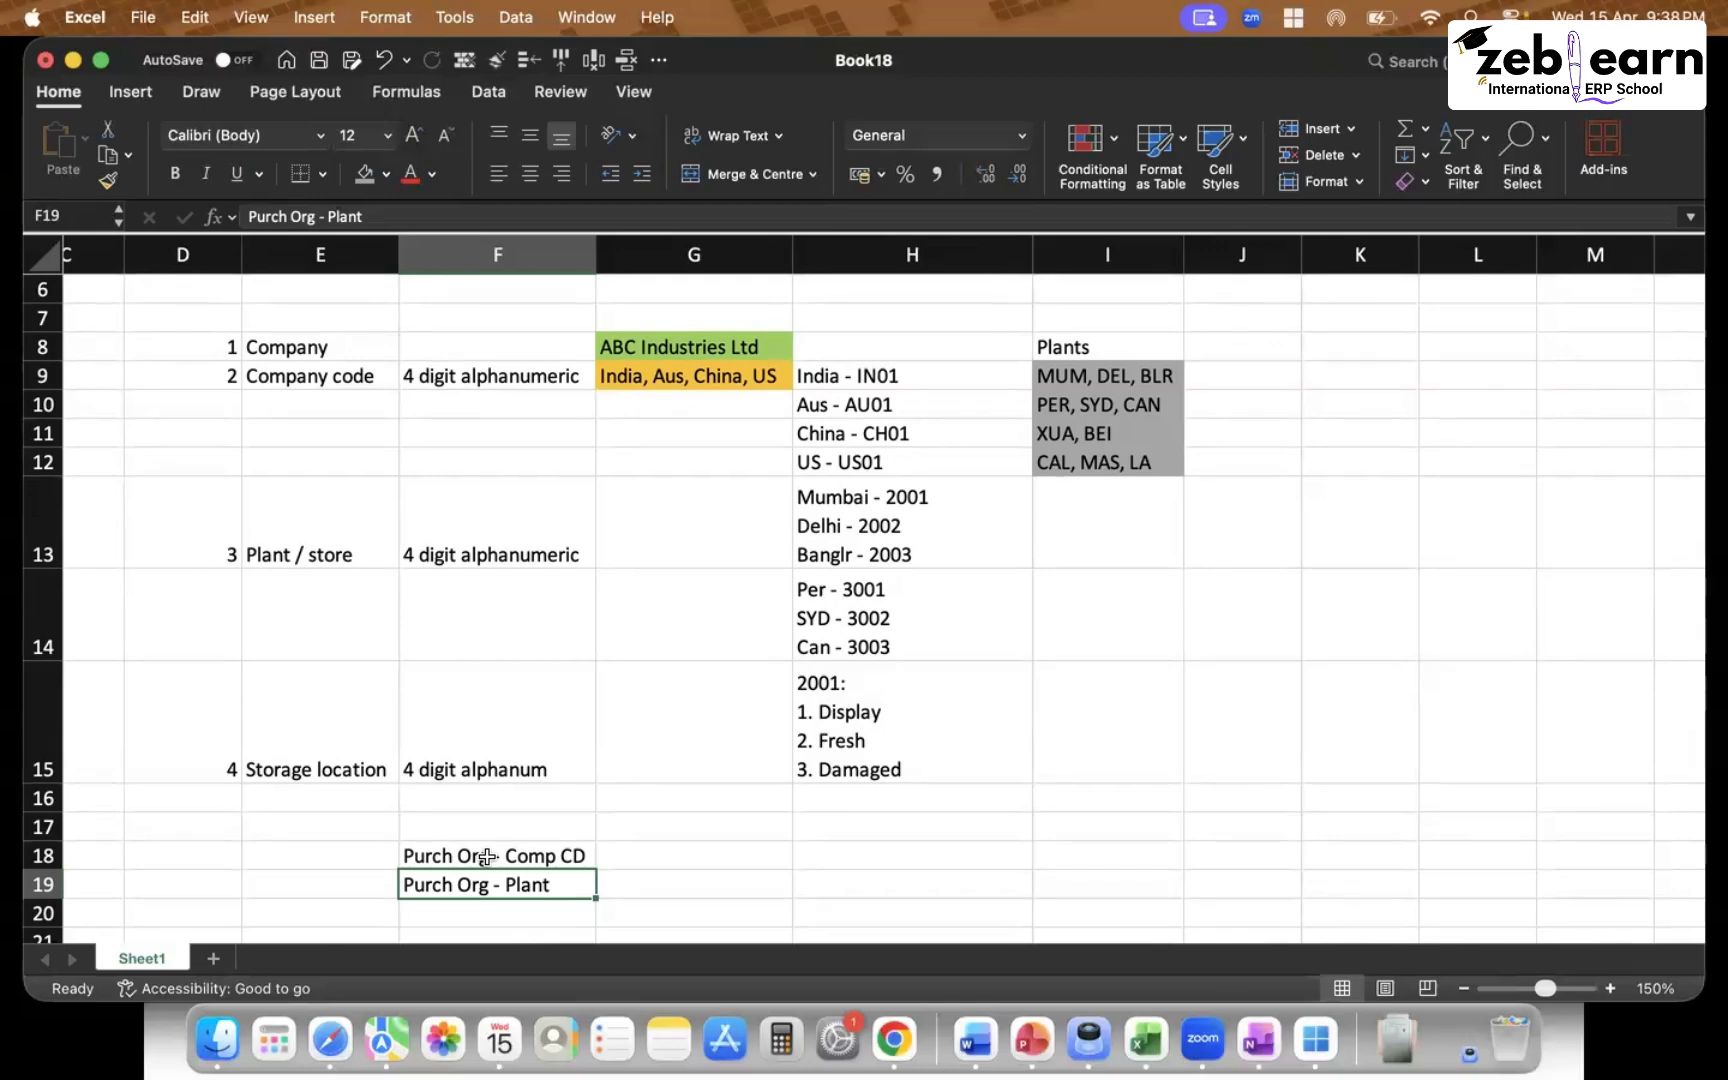
{"action": "left_click", "coordinate": [290, 315]}
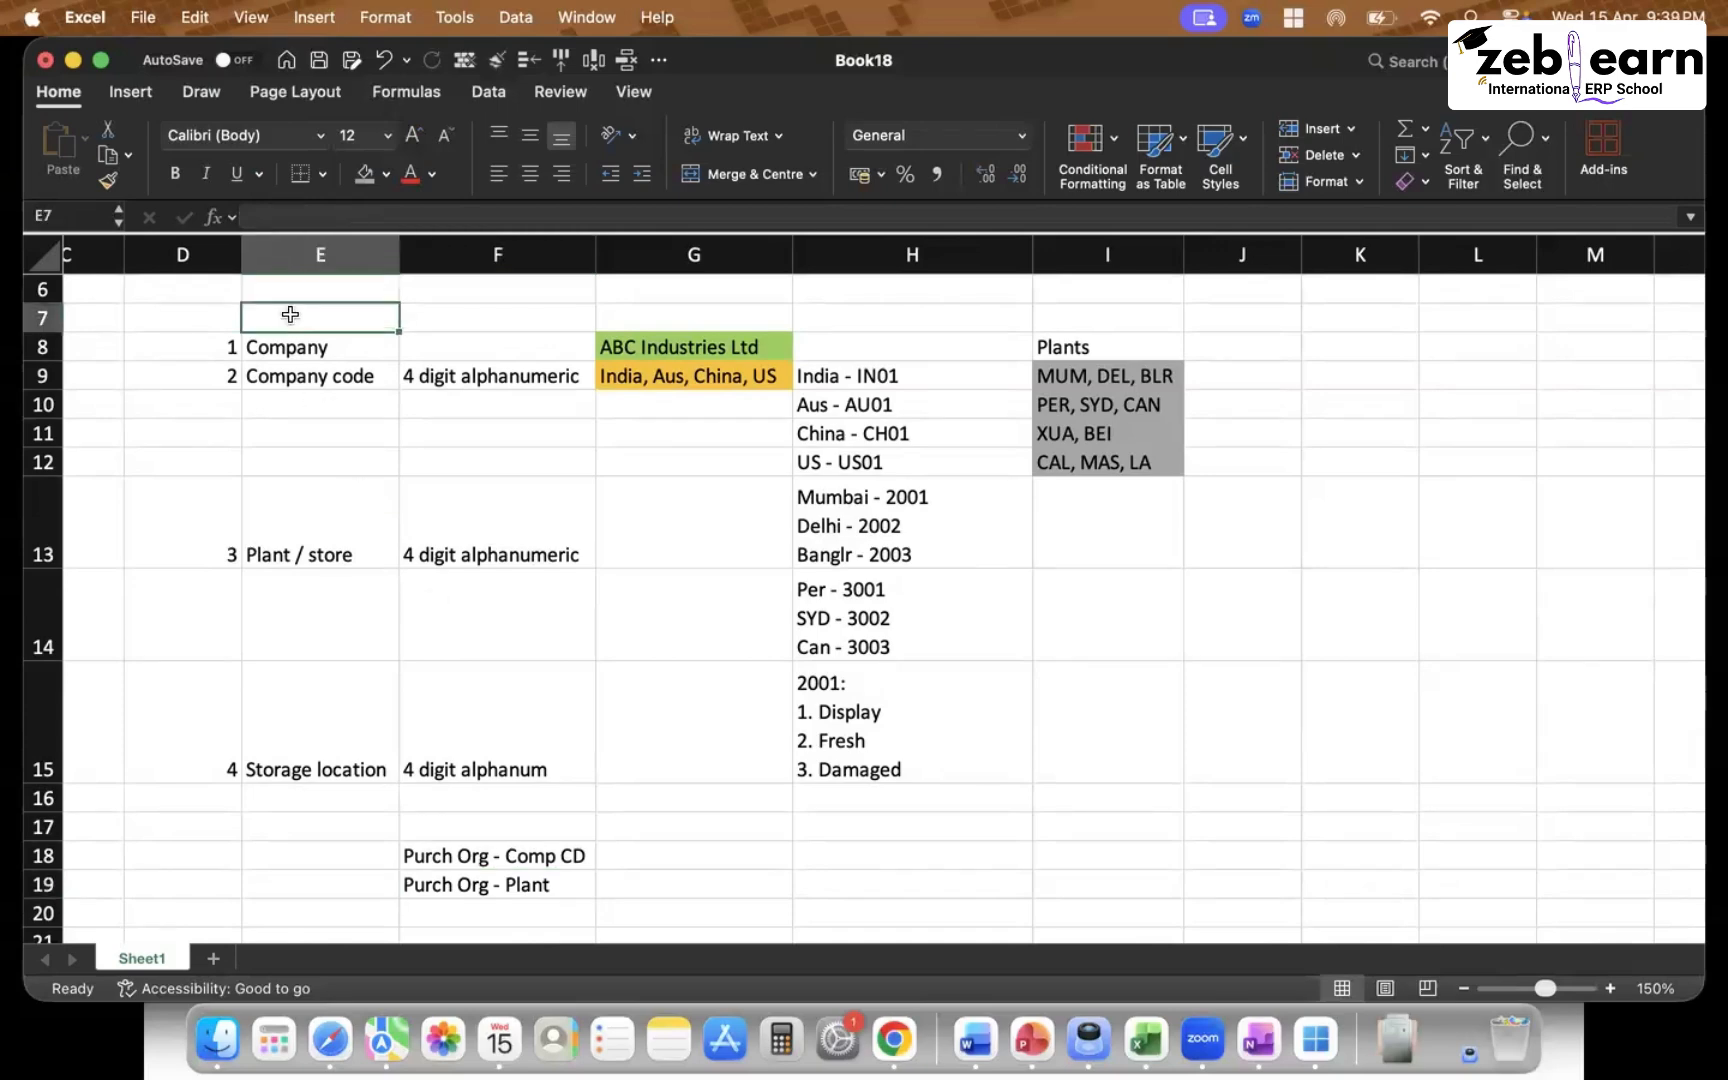
{"action": "type", "text": "Enterpr"}
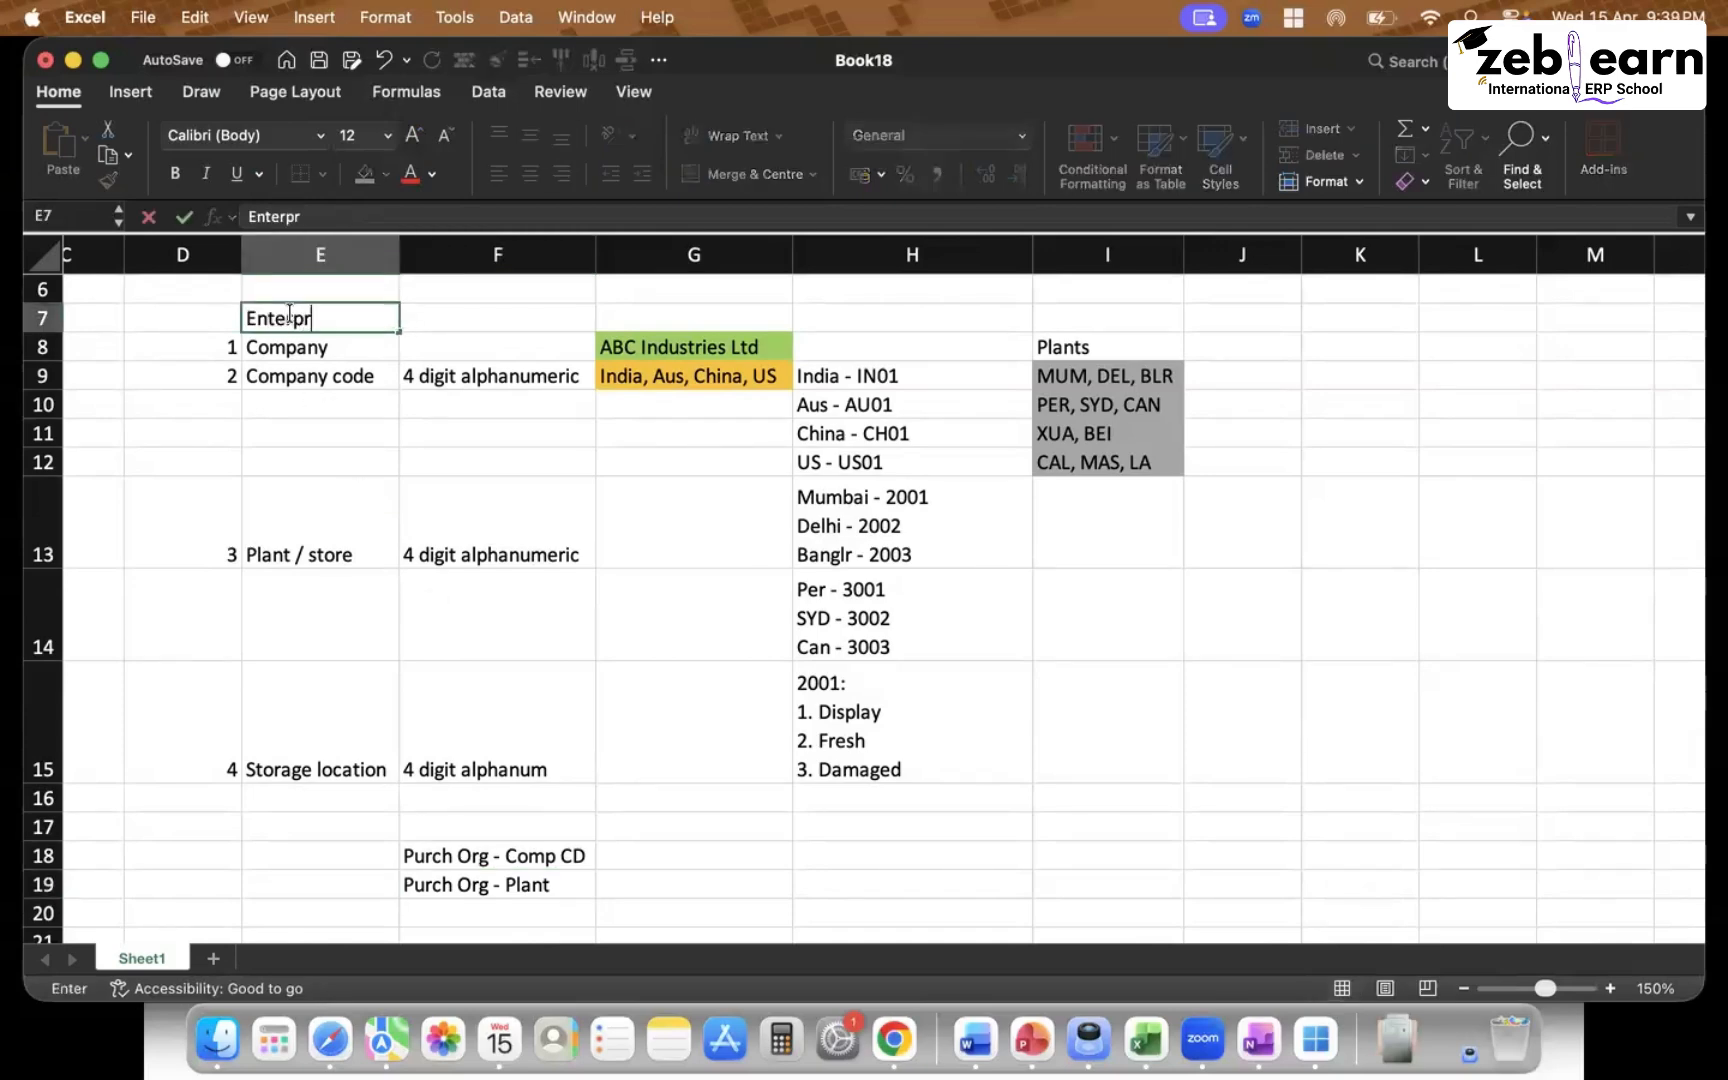
{"action": "type", "text": "ise structrure"}
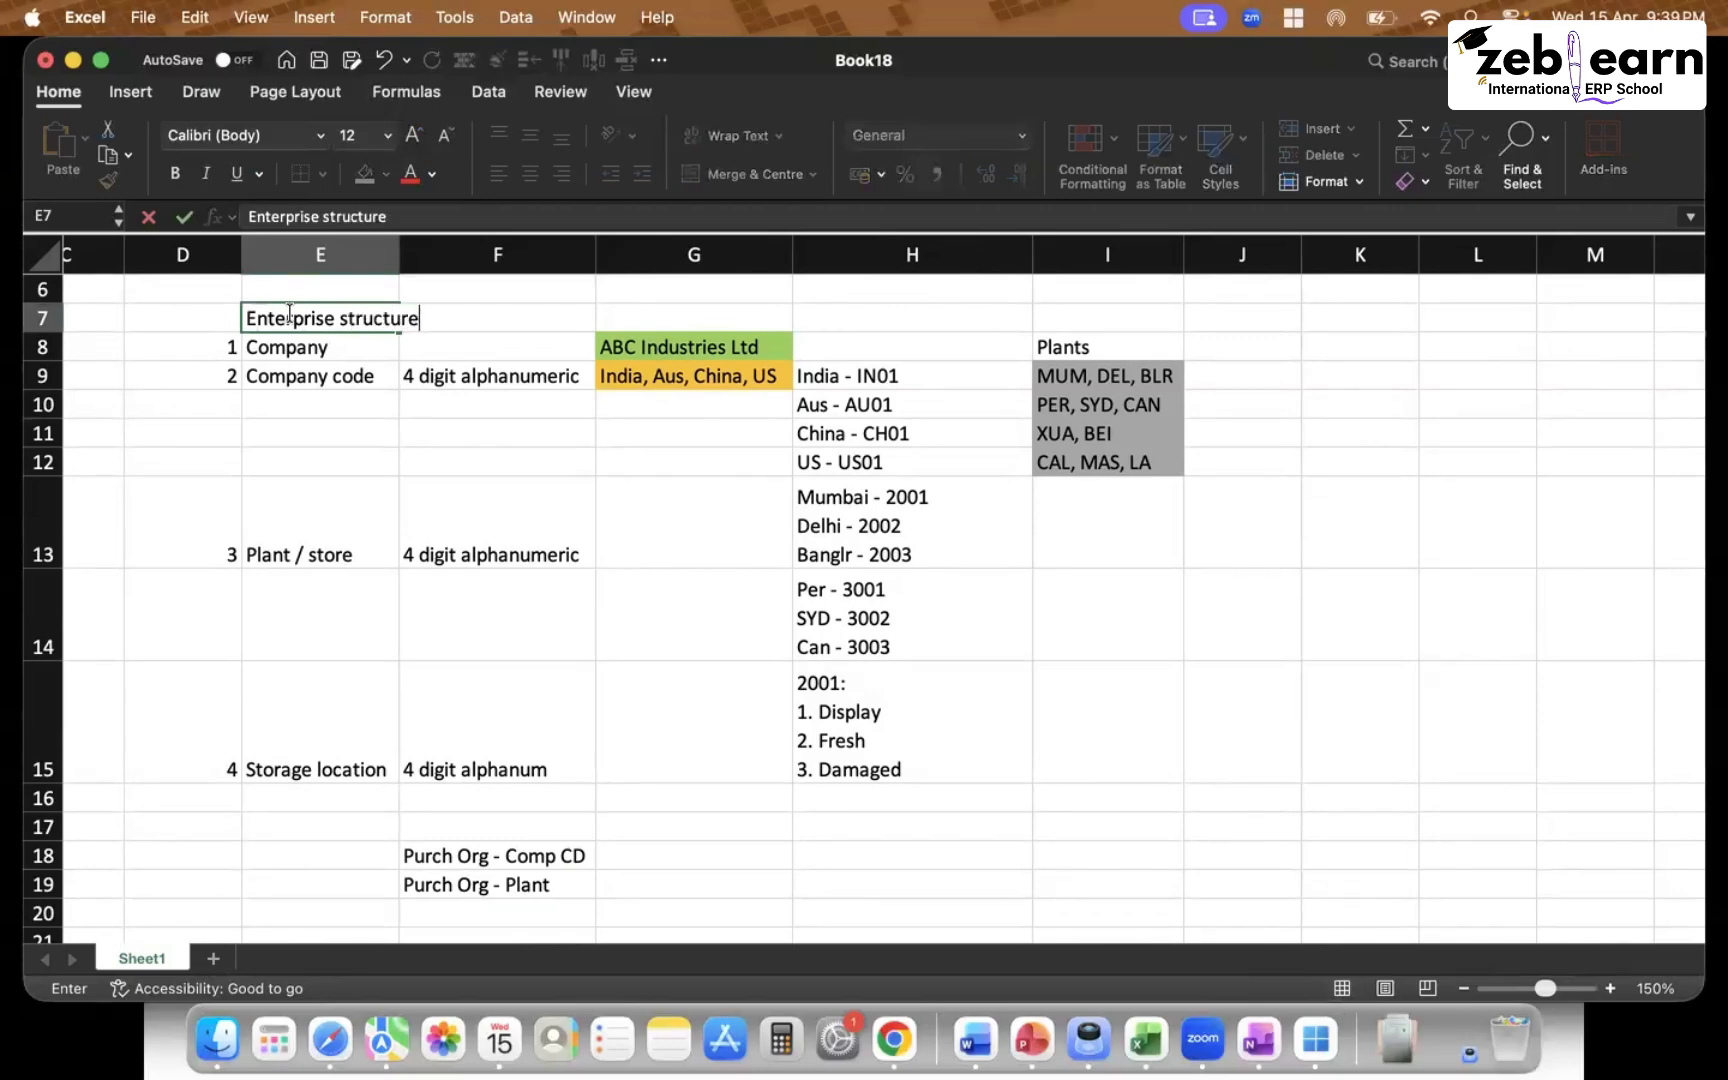
{"action": "key", "text": "Return"}
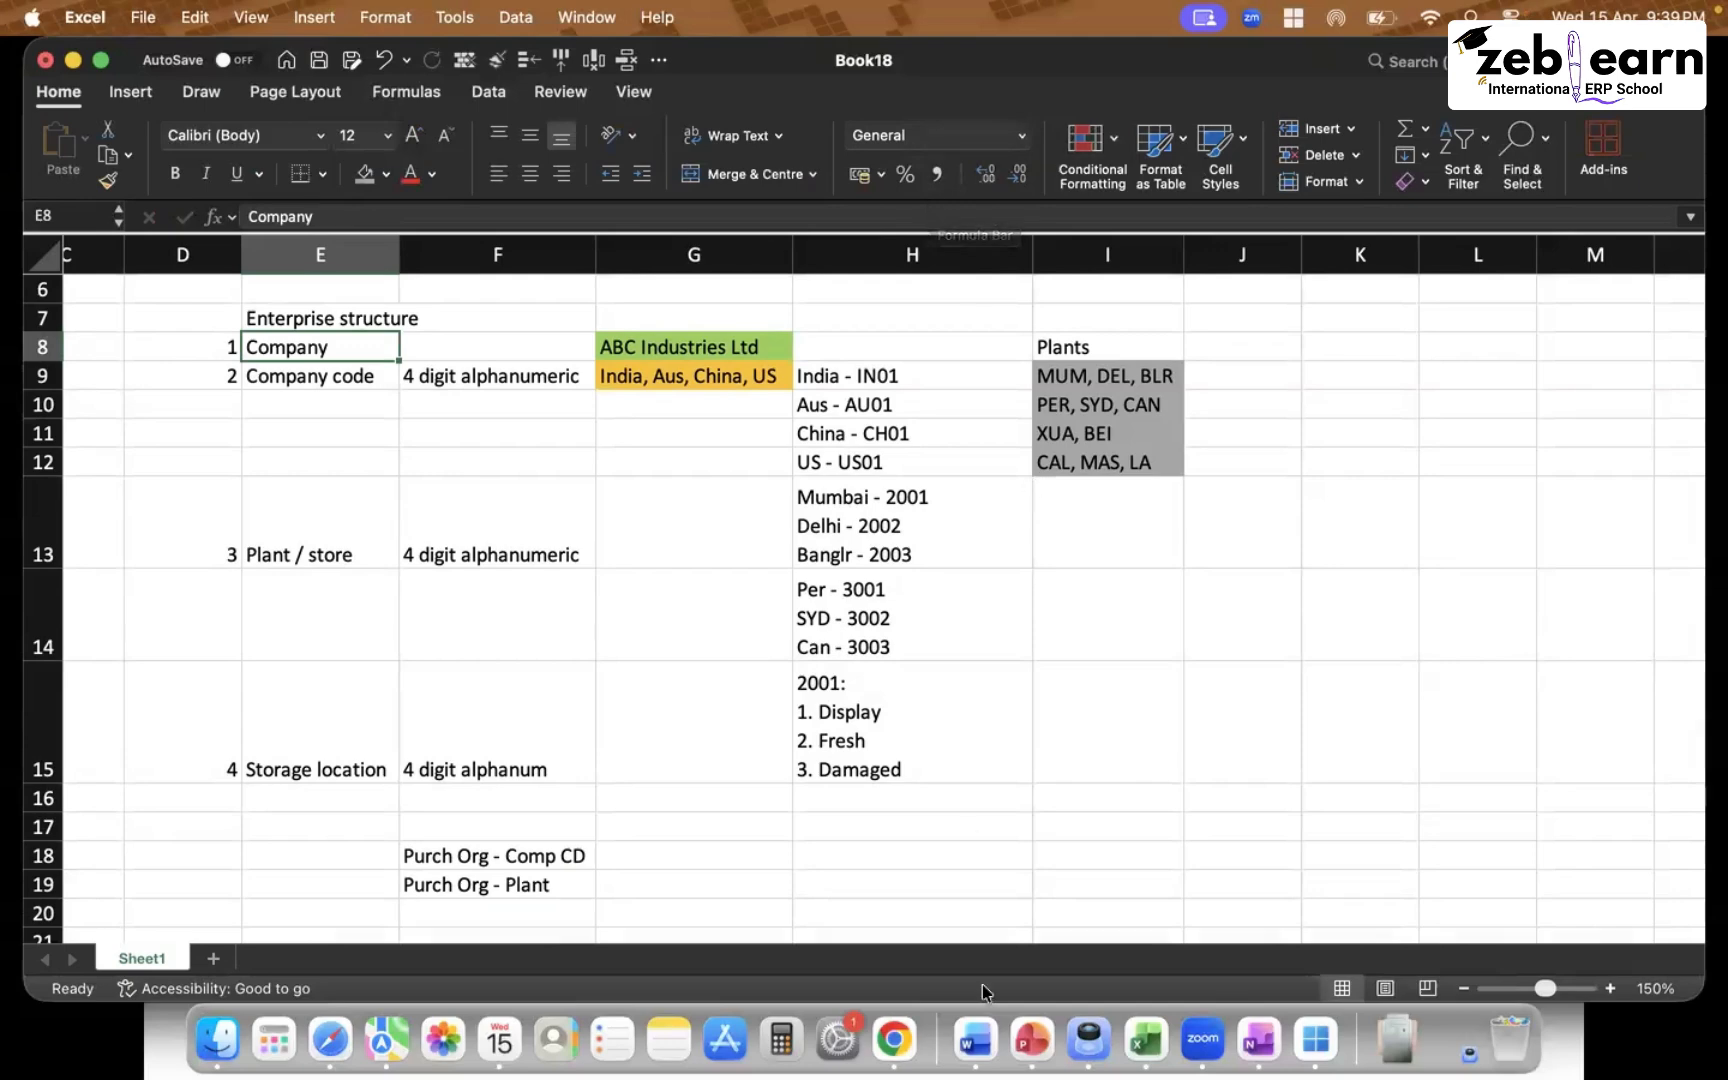
Switch to the Organizational units in MM slide in PowerPoint and draw a freehand red loop in the blank area above the Company box
{"action": "left_click", "coordinate": [1031, 1040]}
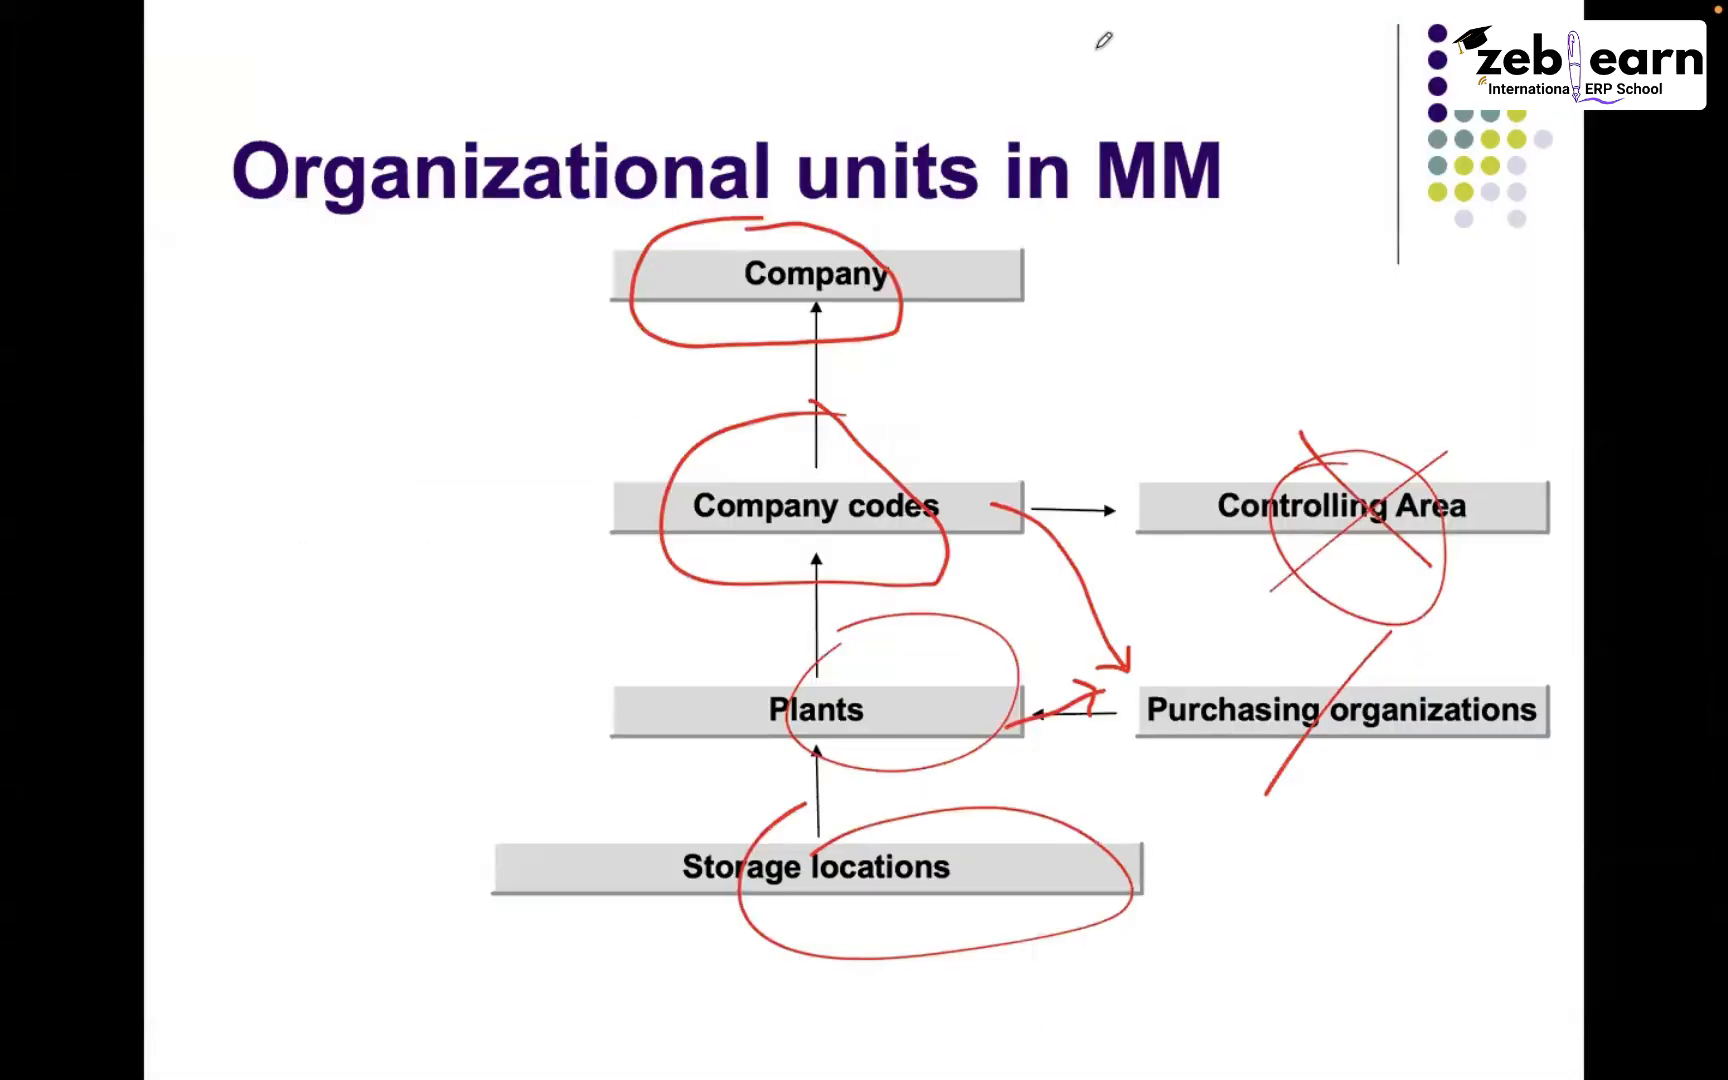
{"action": "mouse_move", "coordinate": [970, 40]}
{"action": "left_mouse_down"}
{"action": "mouse_move", "coordinate": [883, 46]}
{"action": "mouse_move", "coordinate": [1188, 104]}
{"action": "mouse_move", "coordinate": [990, 3]}
{"action": "mouse_move", "coordinate": [1000, 148]}
{"action": "mouse_move", "coordinate": [1078, 76]}
{"action": "left_mouse_up"}
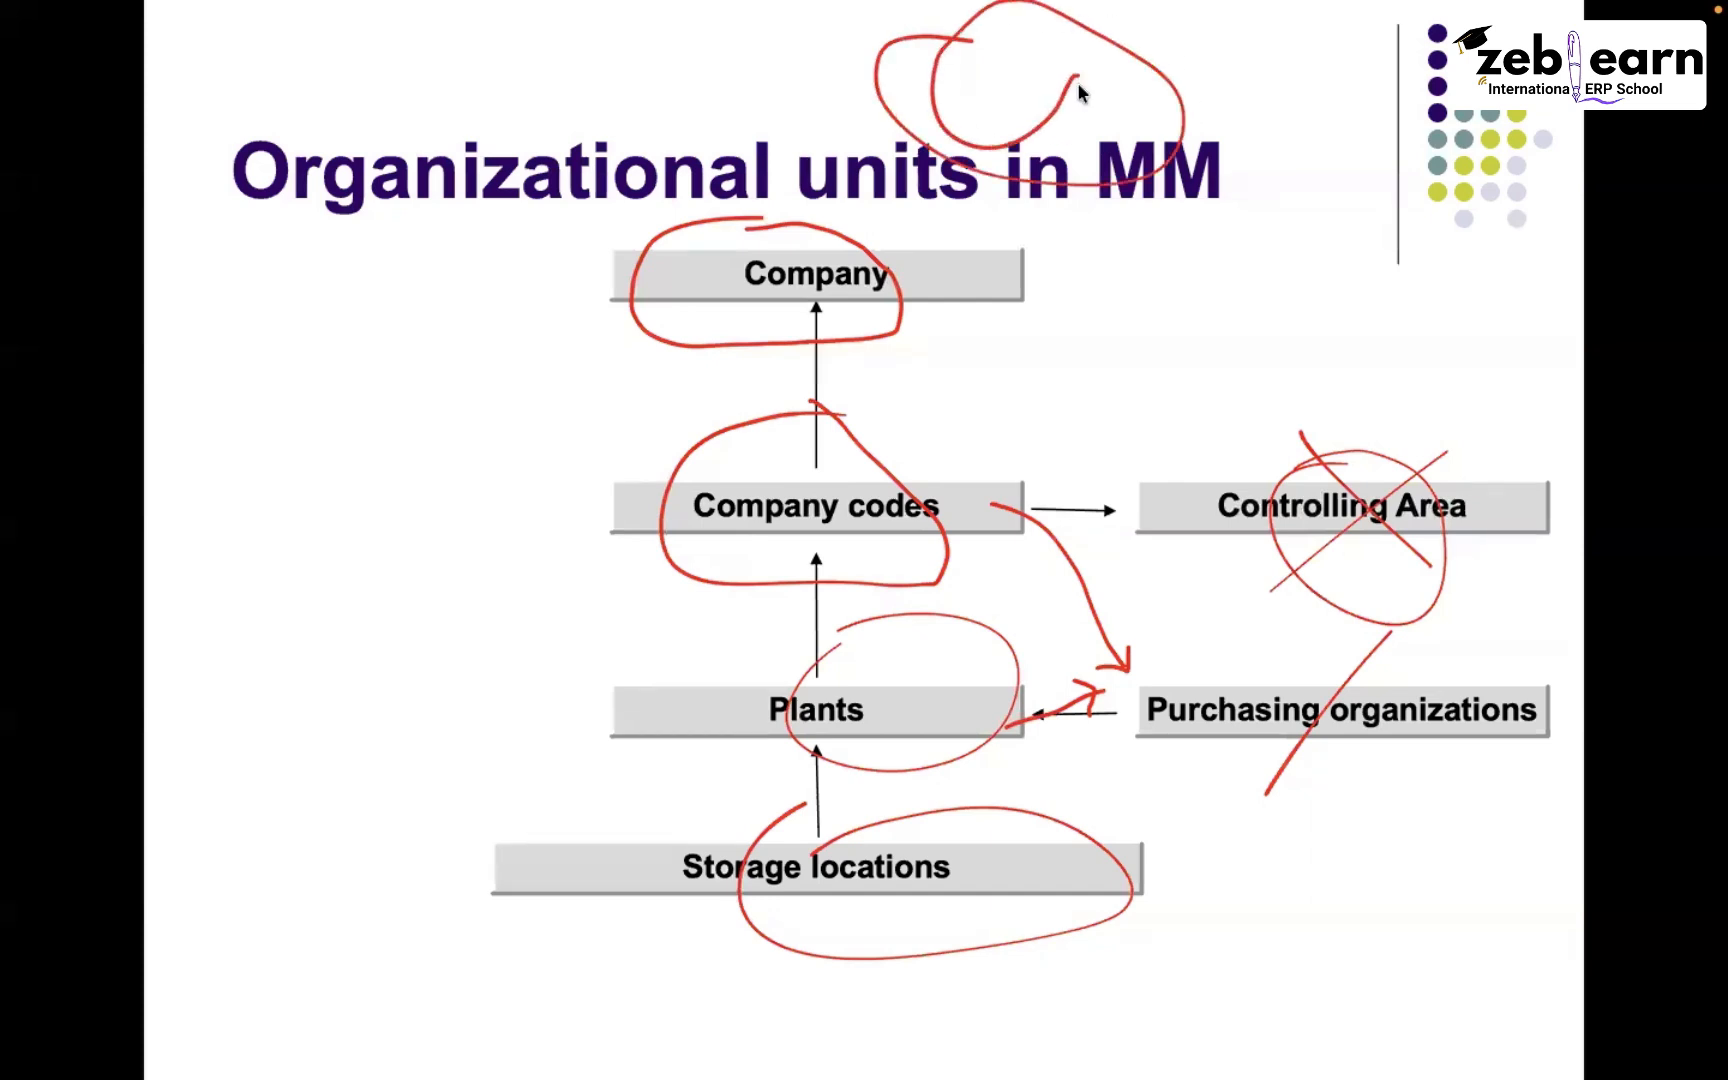